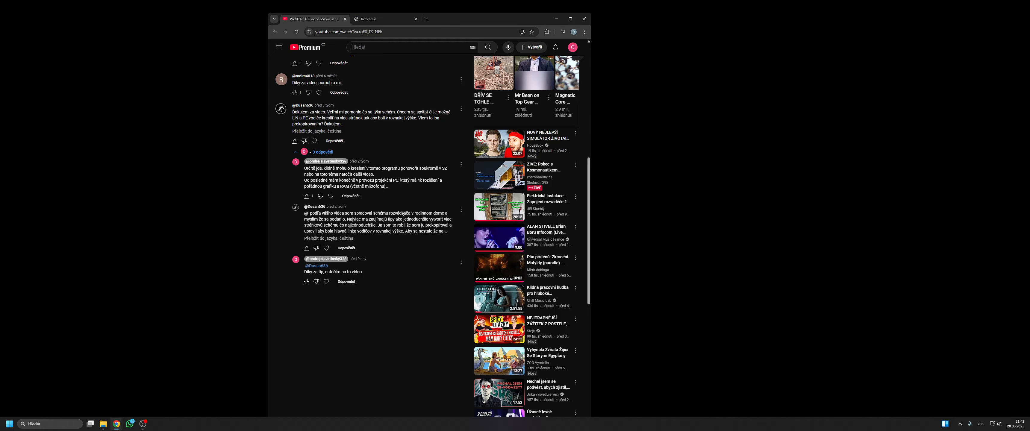
# Step: Move the browser window out of the way and open ProfiCAD with a blank drawing
pyautogui.moveTo(454, 17); pyautogui.dragTo(0, 204)
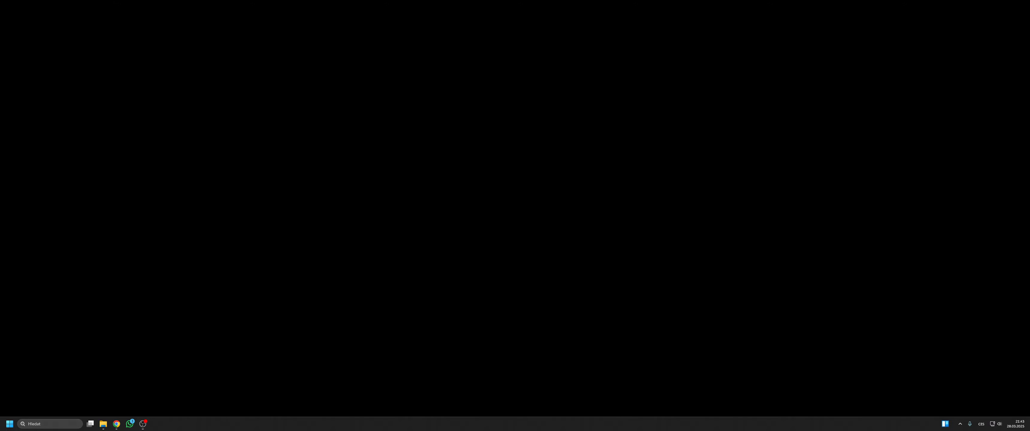
pyautogui.doubleClick(634, 32)
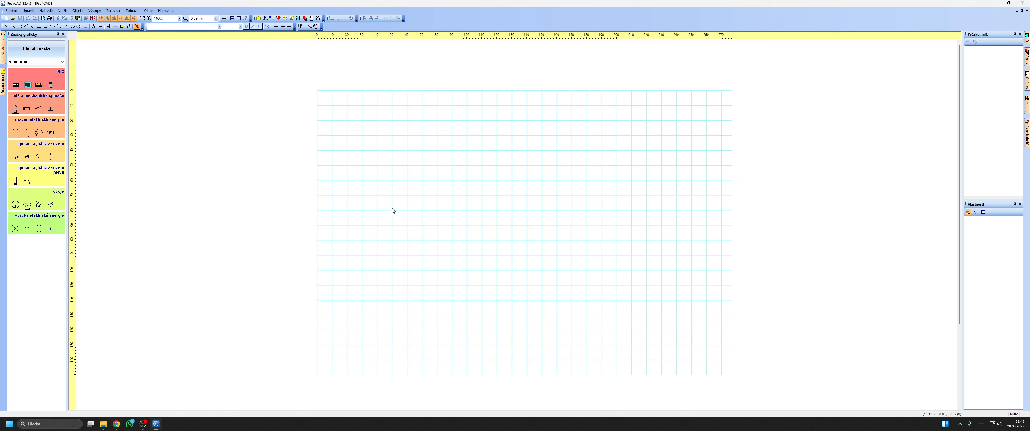
# Step: Turn on the black border frame around the drawing sheet
pyautogui.rightClick(499, 212)
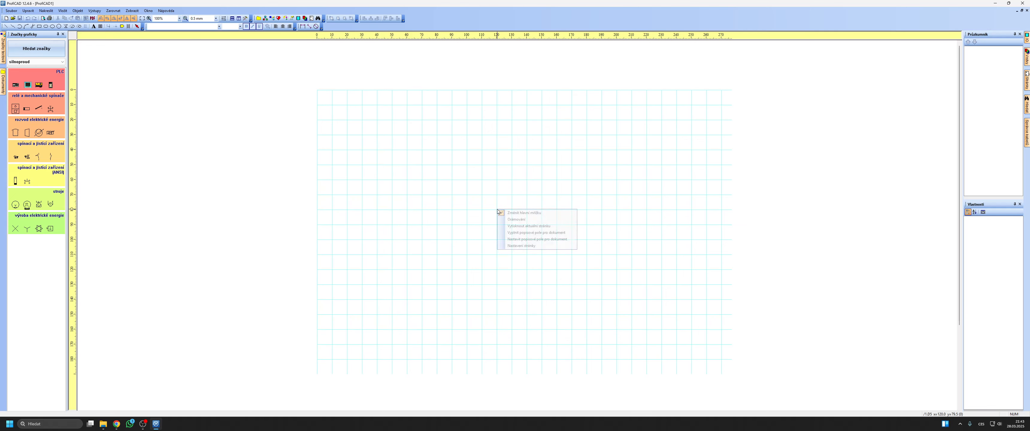
pyautogui.click(516, 213)
pyautogui.scroll(-3, 518, 270)
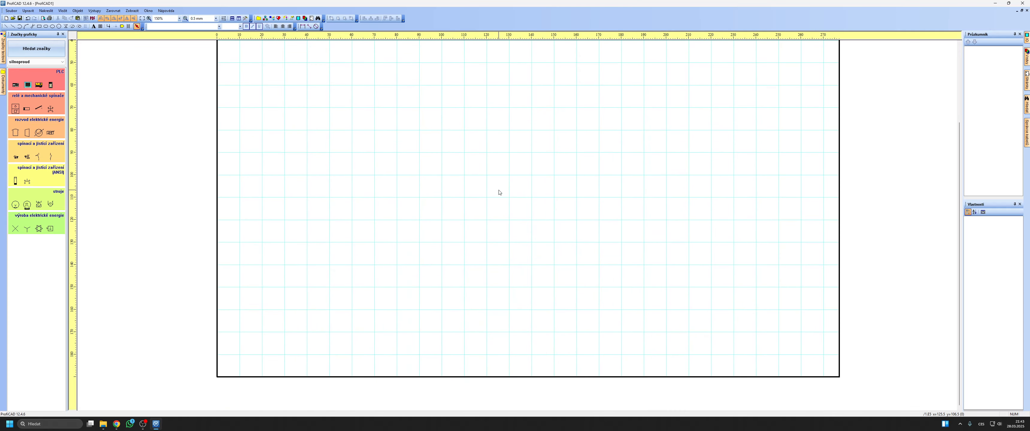
# Step: Draw a rectangle about 67 × 25.5 mm and move it into the lower-left corner of the sheet frame
pyautogui.click(39, 26)
pyautogui.moveTo(333, 165); pyautogui.dragTo(484, 222)
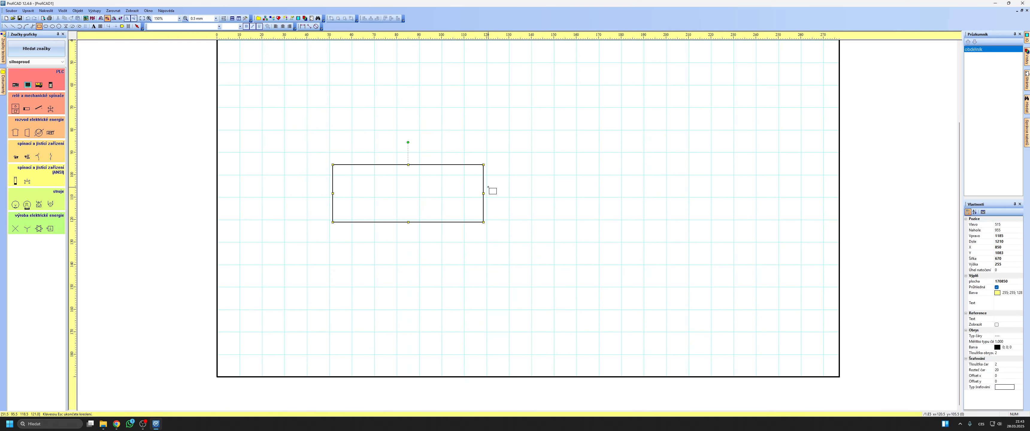
pyautogui.rightClick(490, 189)
pyautogui.click(456, 164)
pyautogui.moveTo(456, 167); pyautogui.dragTo(341, 321)
pyautogui.click(370, 183)
pyautogui.moveTo(420, 232); pyautogui.dragTo(370, 301)
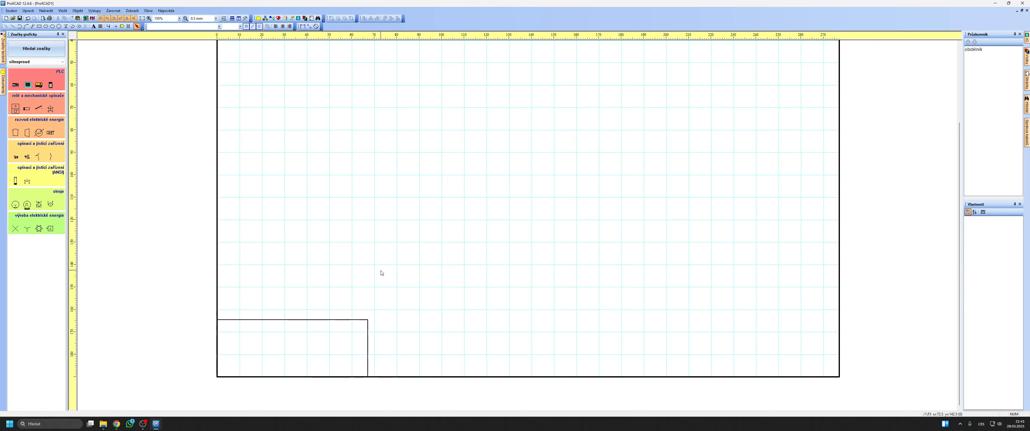
# Step: Set the grid step to 1.0 mm and resize the rectangle to span the frame's full width at 20 mm high
pyautogui.click(368, 340)
pyautogui.click(216, 18)
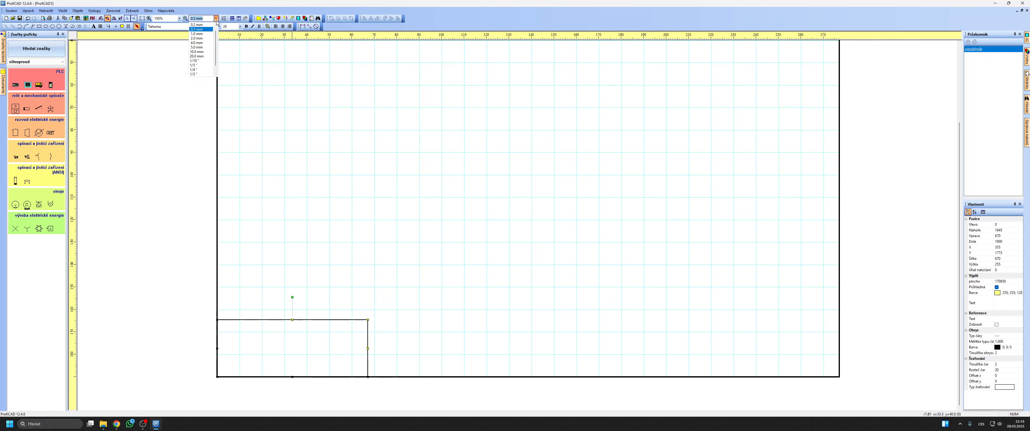
pyautogui.click(200, 35)
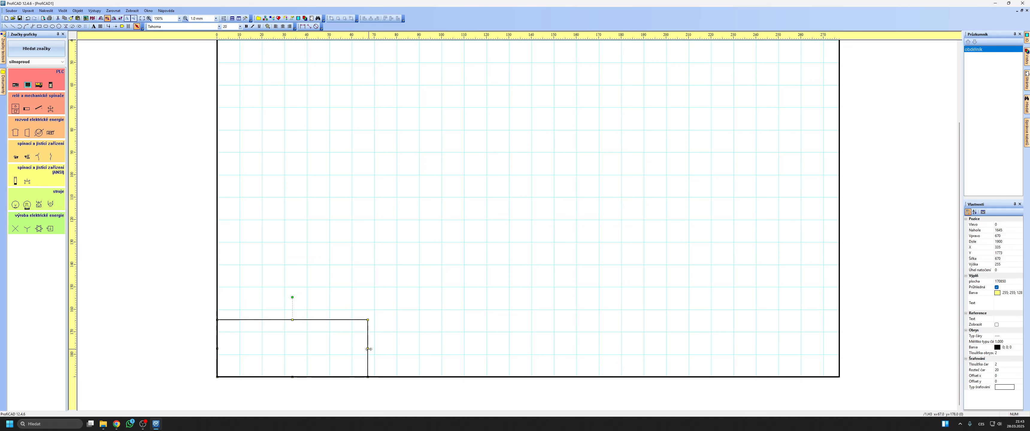
pyautogui.moveTo(368, 348); pyautogui.dragTo(839, 325)
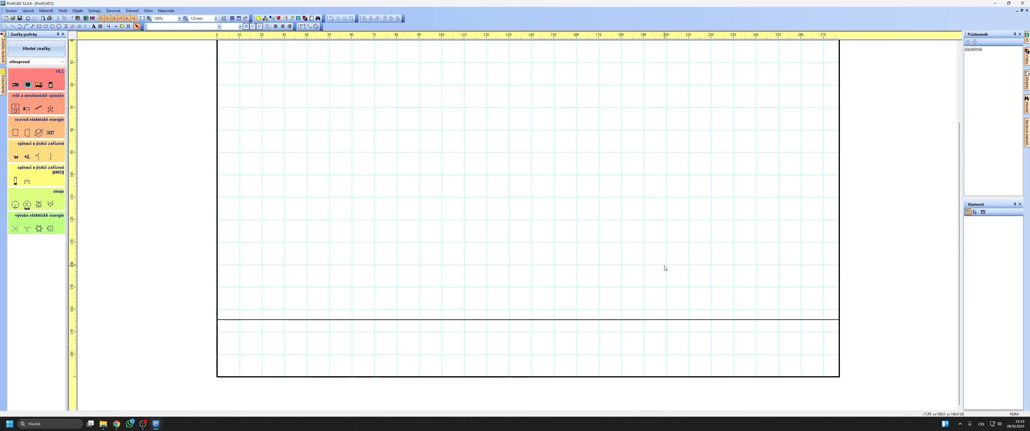
pyautogui.moveTo(529, 320); pyautogui.dragTo(527, 332)
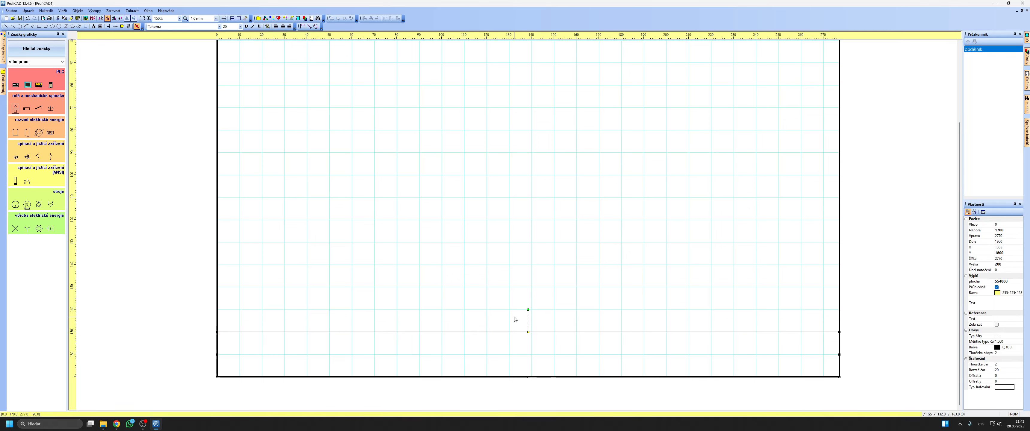
pyautogui.click(514, 318)
# Step: Add the text "Vypracoval:" in the empty area above the title block and set its font size to 8
pyautogui.keyDown('ctrl'); pyautogui.scroll(4, 504, 316); pyautogui.keyUp('ctrl')
pyautogui.scroll(-1, 508, 280)
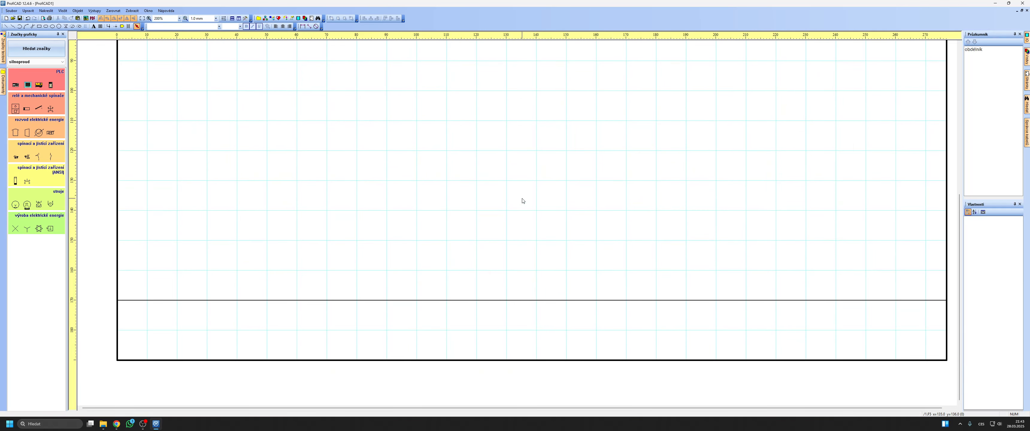
pyautogui.click(93, 26)
pyautogui.click(247, 120)
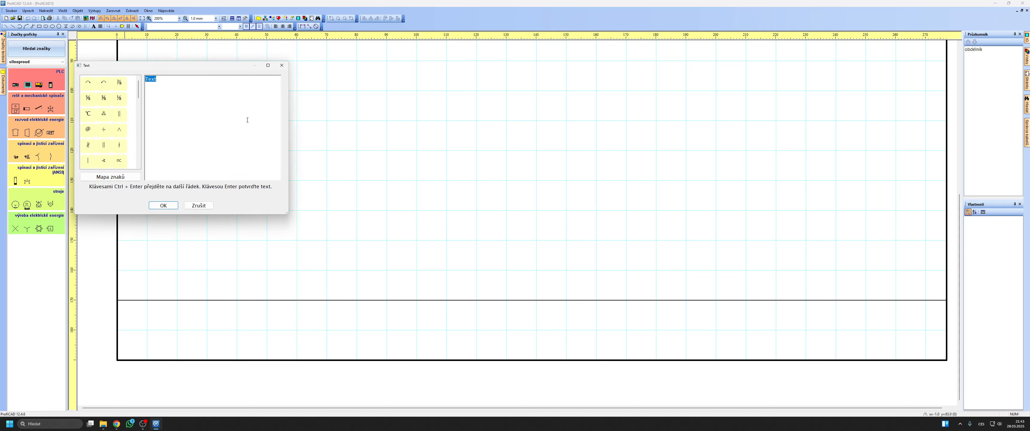
pyautogui.write('Vypracoval:')
pyautogui.press('Return')
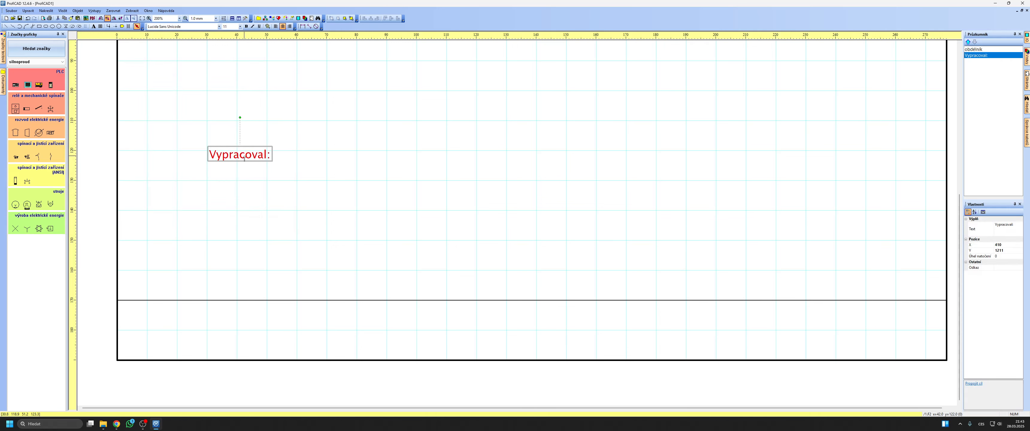
pyautogui.keyDown('ctrl'); pyautogui.scroll(2, 247, 108); pyautogui.keyUp('ctrl')
pyautogui.click(240, 26)
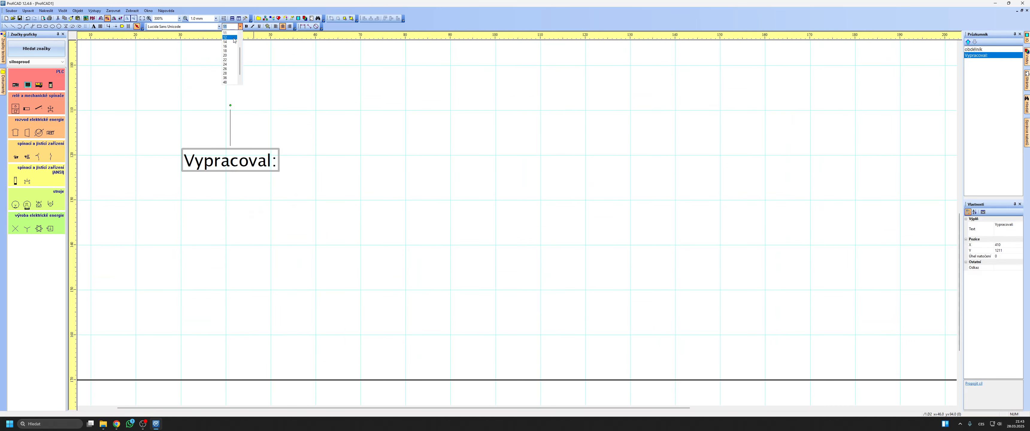
pyautogui.click(232, 36)
# Step: Move the "Vypracoval:" text to the left end of the title block and stack two copies of it there
pyautogui.scroll(-3, 288, 62)
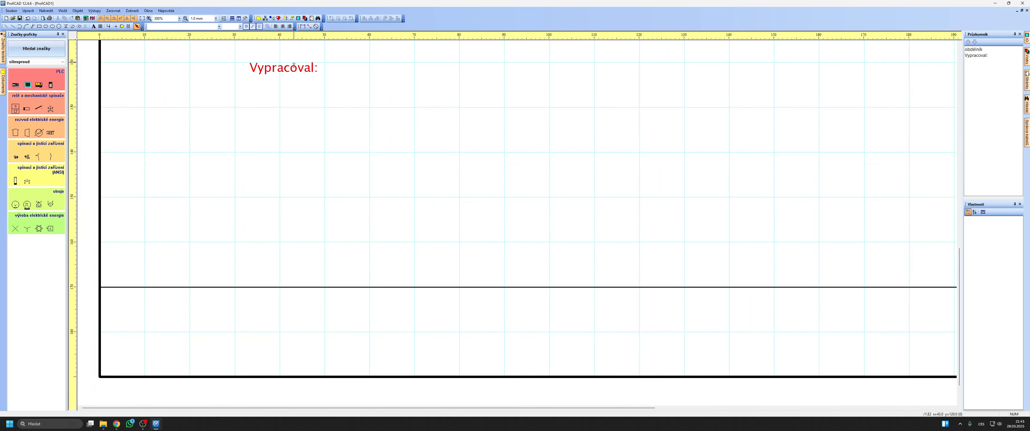
pyautogui.moveTo(290, 64); pyautogui.dragTo(133, 330)
pyautogui.click(136, 345)
pyautogui.click(126, 315)
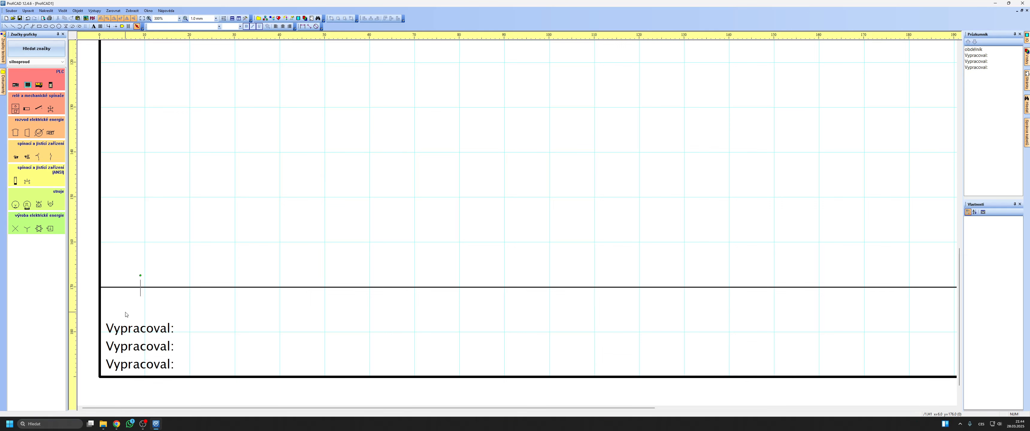
pyautogui.doubleClick(138, 347)
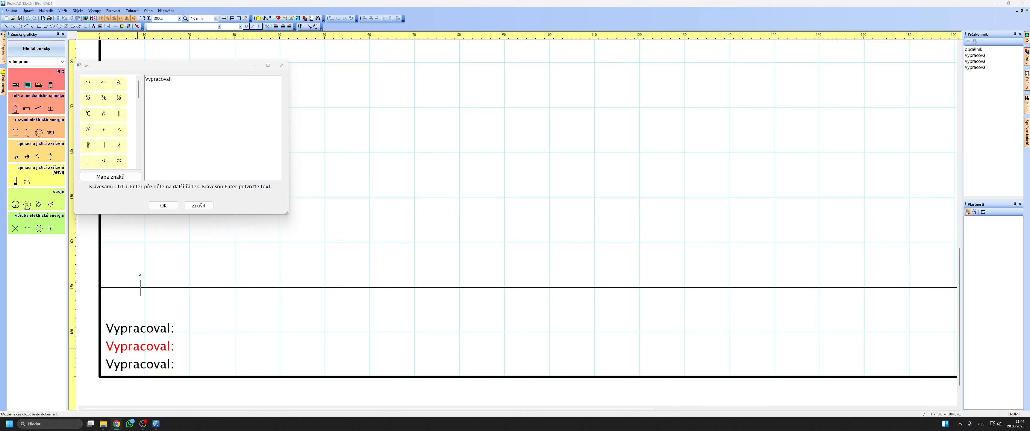
pyautogui.click(193, 172)
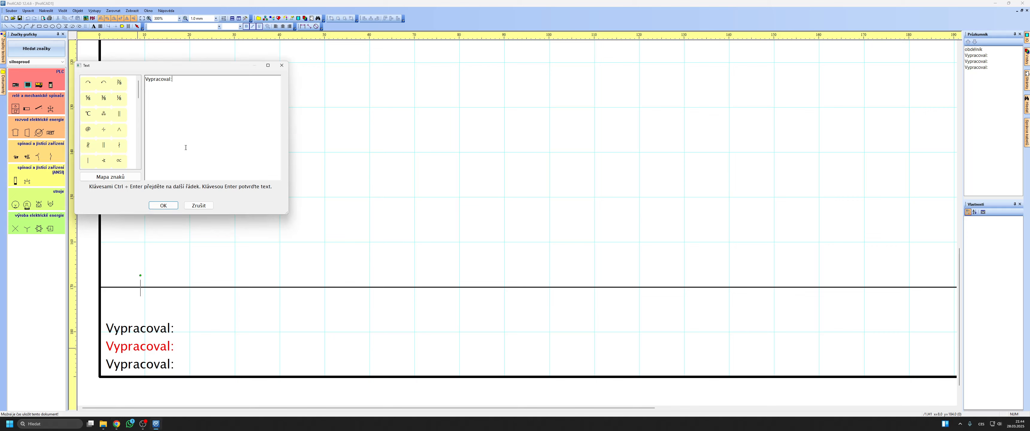
pyautogui.click(164, 205)
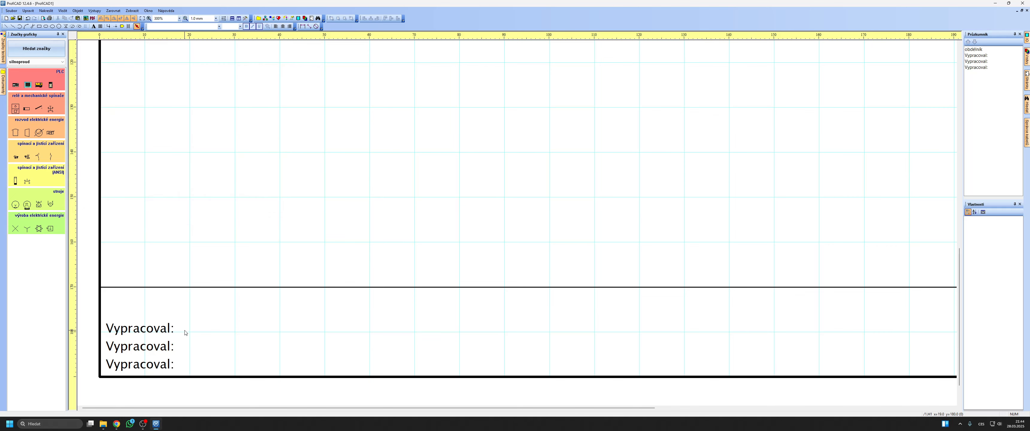
# Step: Draw a horizontal line about 27 mm long beneath the top label and copy it beneath the middle label
pyautogui.click(6, 27)
pyautogui.click(101, 337)
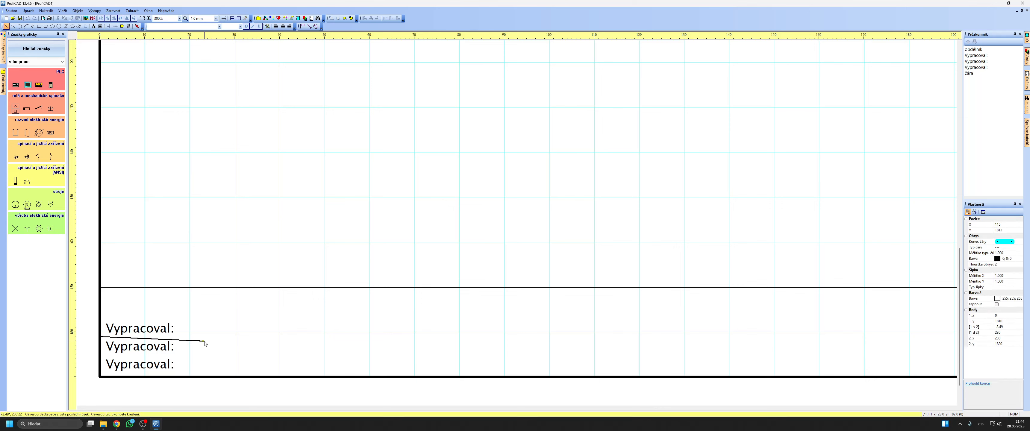
pyautogui.click(223, 336)
pyautogui.press('Escape')
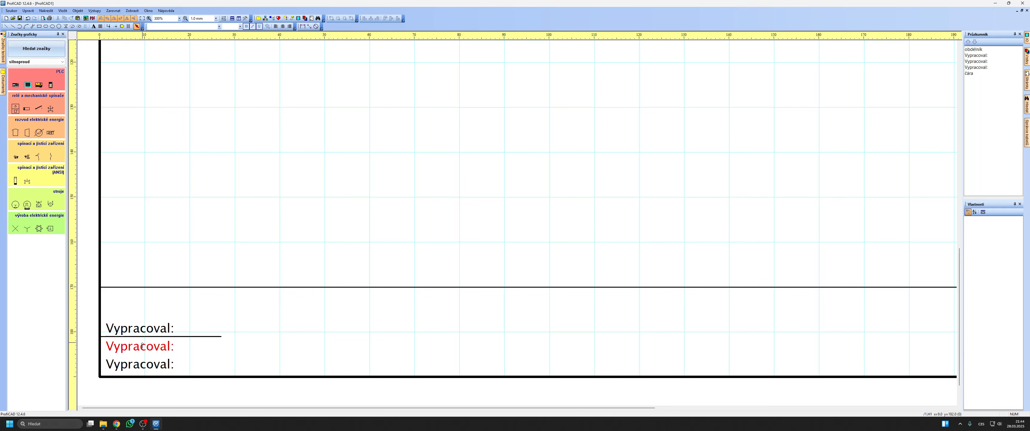
pyautogui.keyDown('ctrl'); pyautogui.moveTo(139, 336); pyautogui.dragTo(139, 355); pyautogui.keyUp('ctrl')
pyautogui.click(235, 350)
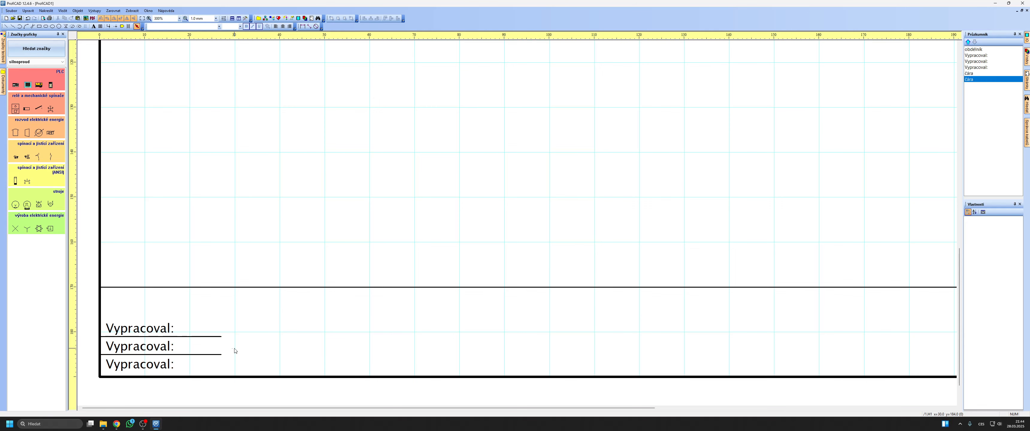
# Step: Place a copy of the top label about 20 mm to its right and left-align the text of the three stacked labels
pyautogui.keyDown('ctrl'); pyautogui.moveTo(154, 329); pyautogui.dragTo(236, 329); pyautogui.keyUp('ctrl')
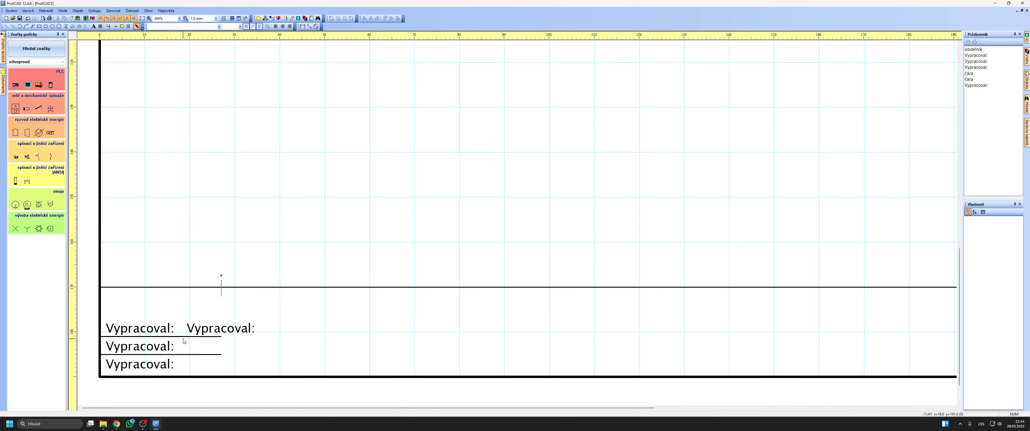
pyautogui.click(140, 329)
pyautogui.keyDown('shift'); pyautogui.click(139, 347); pyautogui.keyUp('shift')
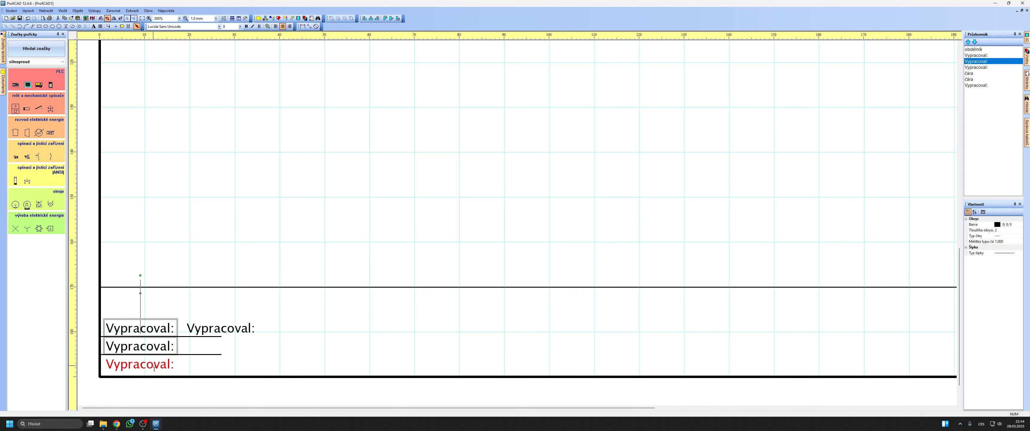
pyautogui.keyDown('shift'); pyautogui.click(154, 368); pyautogui.keyUp('shift')
pyautogui.click(275, 26)
pyautogui.click(260, 130)
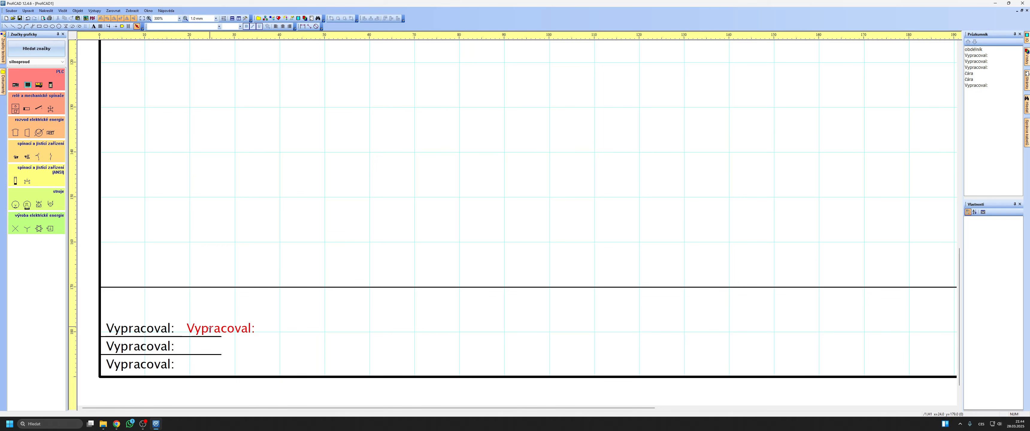
pyautogui.moveTo(210, 329); pyautogui.dragTo(218, 329)
pyautogui.click(213, 253)
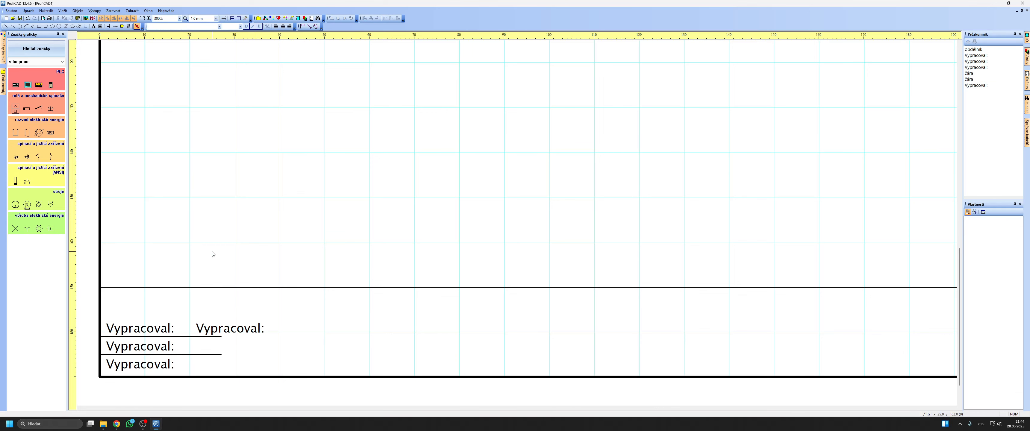
# Step: Change the middle stacked label's text to "Tel.:"
pyautogui.doubleClick(140, 347)
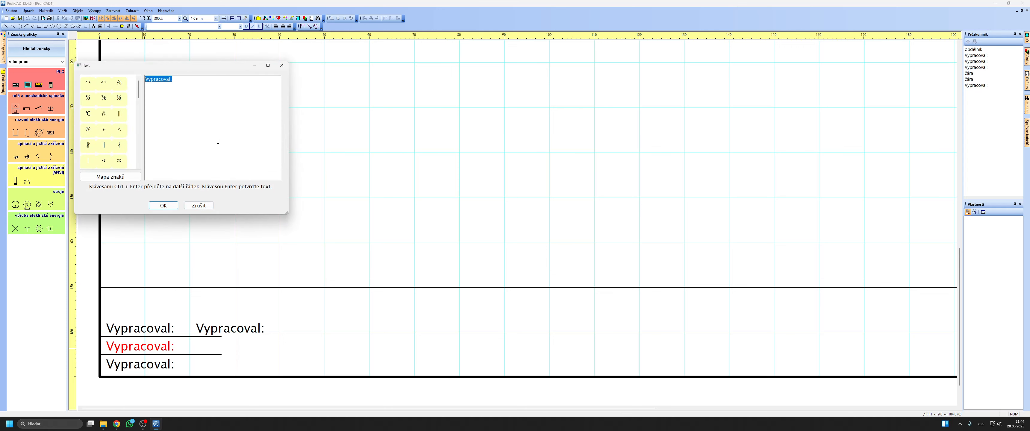
pyautogui.write('Teel')
pyautogui.press('BackSpace')
pyautogui.press('BackSpace')
pyautogui.press('Return')
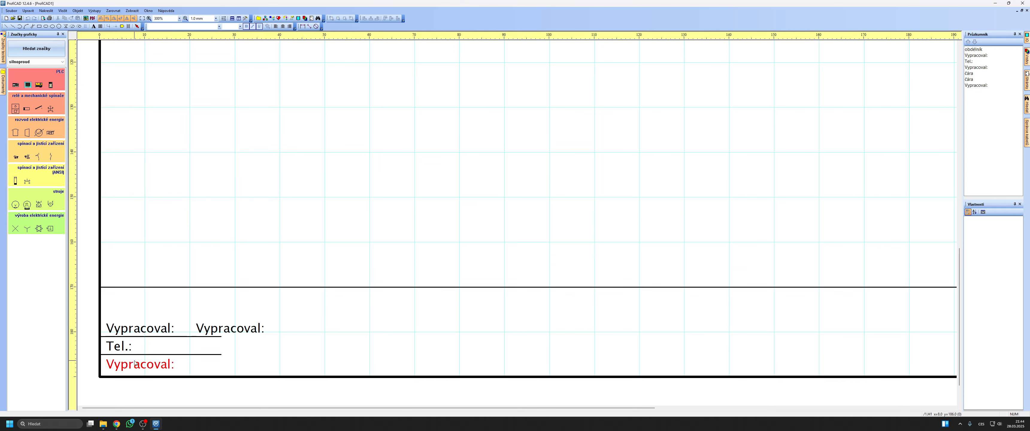
# Step: Change the bottom stacked label's text to "Datum:"
pyautogui.doubleClick(135, 361)
pyautogui.write('Datum')
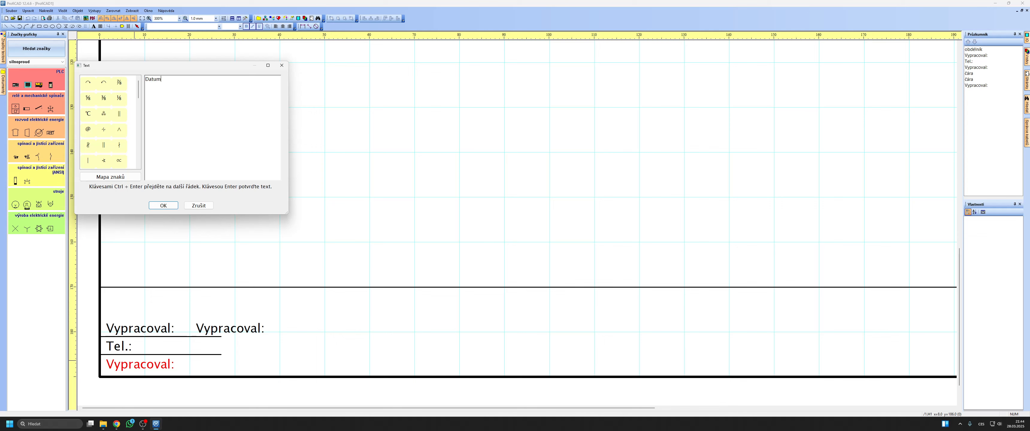
pyautogui.write(':')
pyautogui.press('Return')
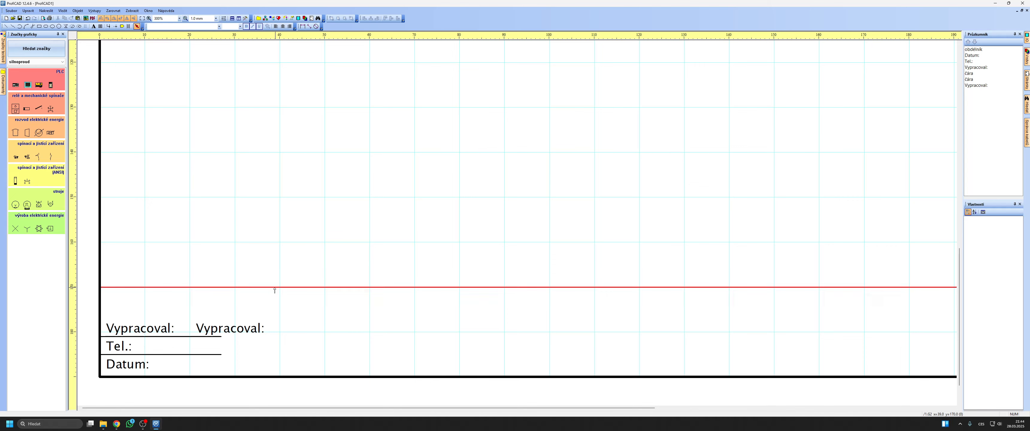
# Step: Turn the copied text beside the top label into the variable field "{Vypracoval}"
pyautogui.doubleClick(242, 335)
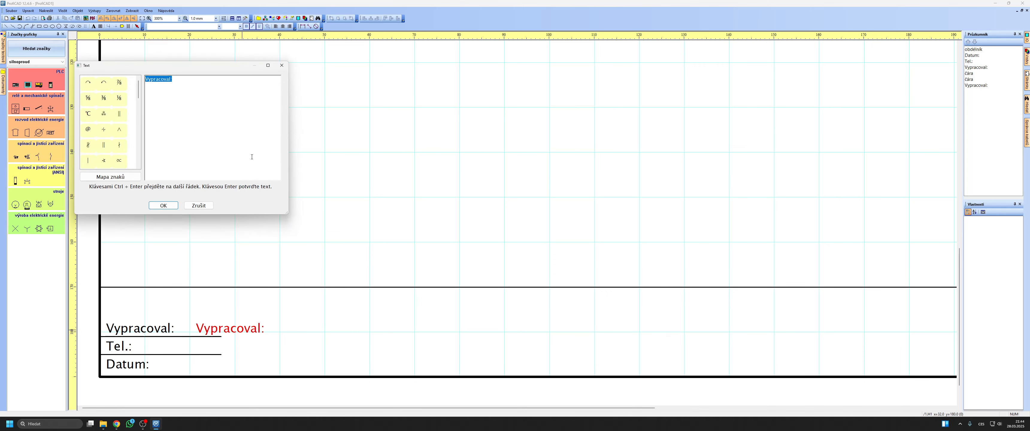
pyautogui.press('BackSpace')
pyautogui.write('{Vypracoval}3')
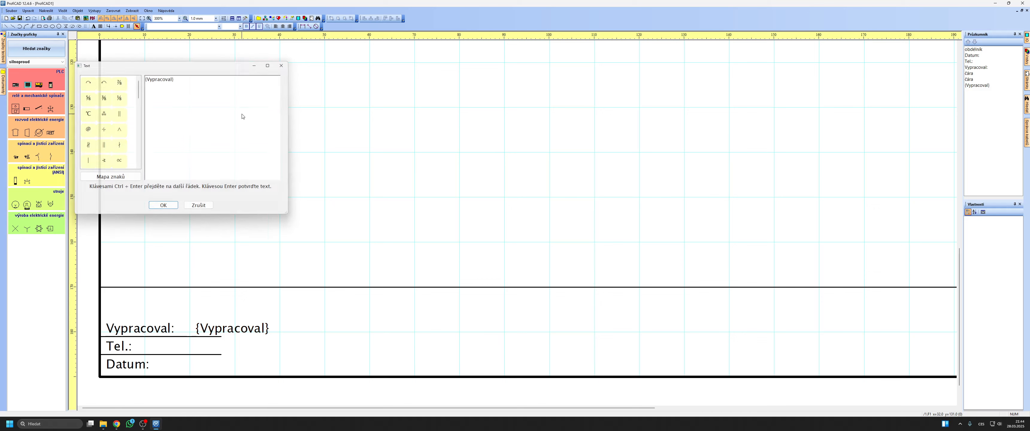
pyautogui.press('Return')
# Step: Copy the {Vypracoval} field down beside the "Tel.:" label and change the copy's text to "{tel}"
pyautogui.click(240, 328)
pyautogui.keyDown('ctrl'); pyautogui.moveTo(243, 328); pyautogui.dragTo(243, 342); pyautogui.keyUp('ctrl')
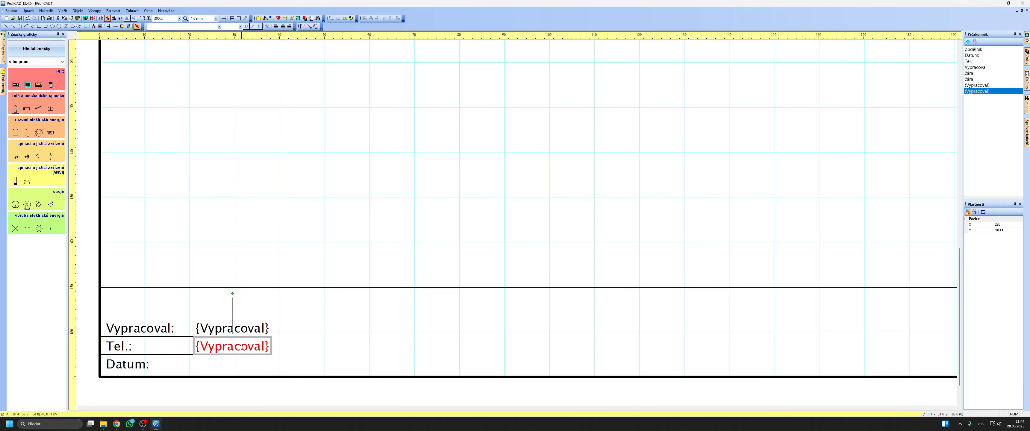
pyautogui.doubleClick(243, 345)
pyautogui.write('{')
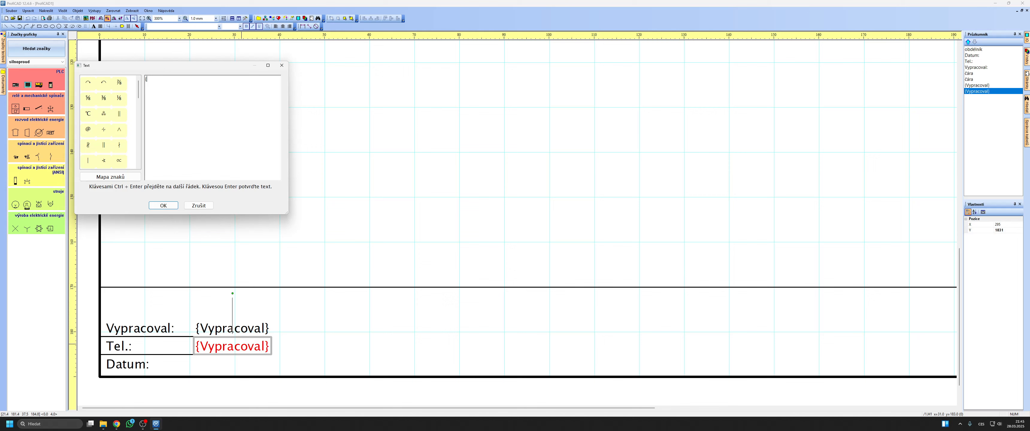
pyautogui.write('tel}')
pyautogui.press('Return')
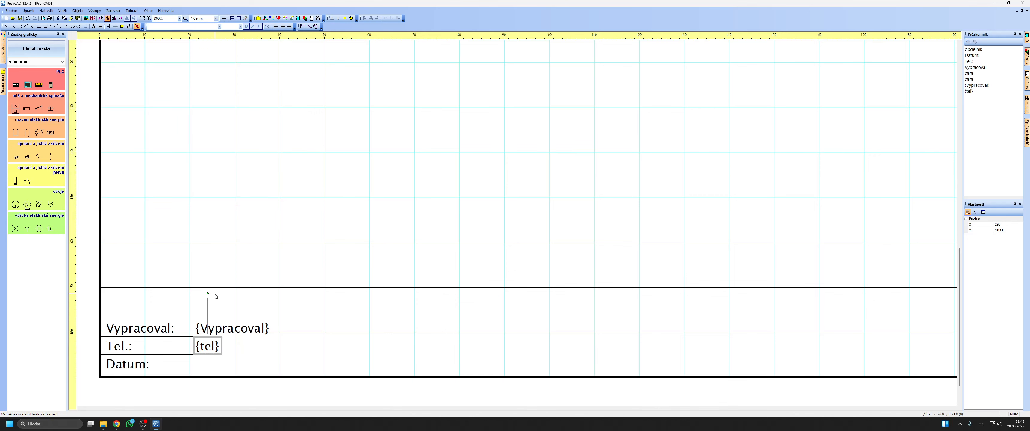
# Step: Copy the {tel} field down beside the "Datum:" label and change the copy's text to "{_date}"
pyautogui.click(230, 358)
pyautogui.keyDown('ctrl'); pyautogui.moveTo(213, 345); pyautogui.dragTo(214, 366); pyautogui.keyUp('ctrl')
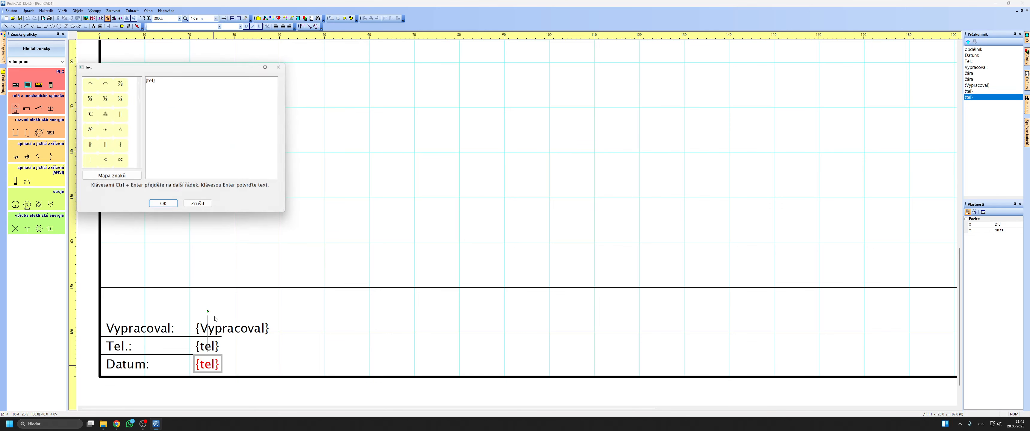
pyautogui.doubleClick(207, 365)
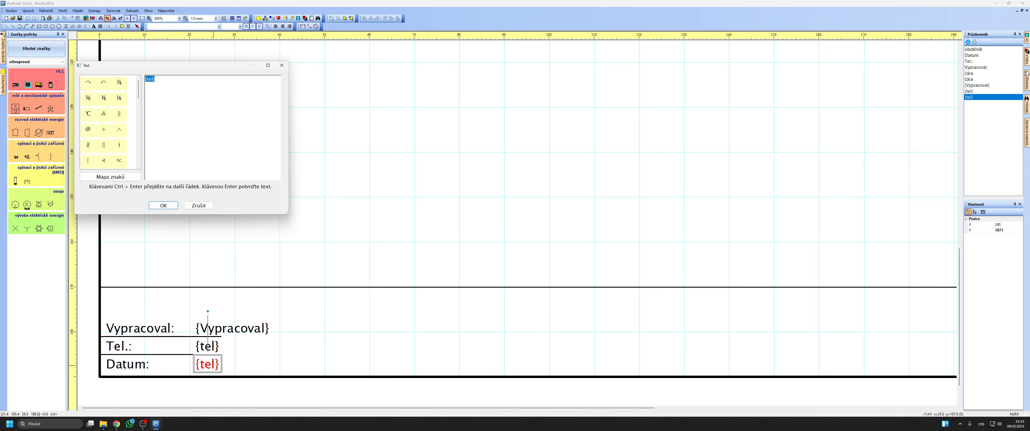
pyautogui.press('super+d')
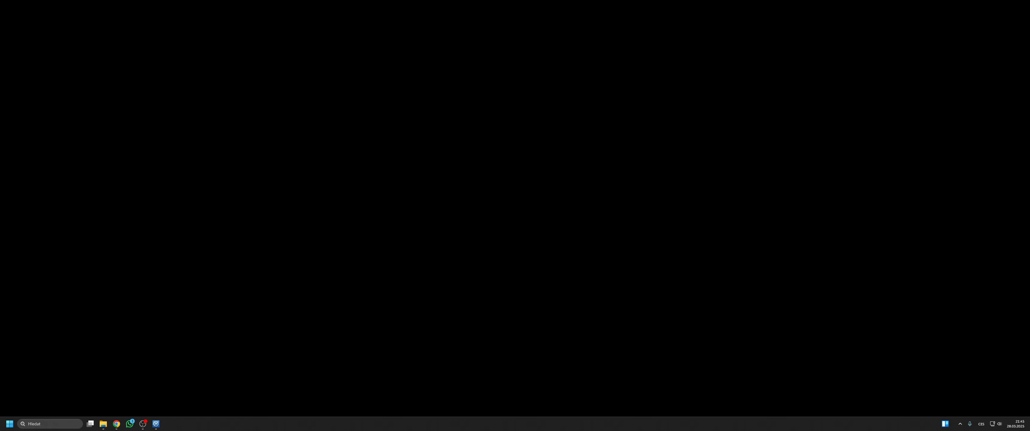
pyautogui.press('super+d')
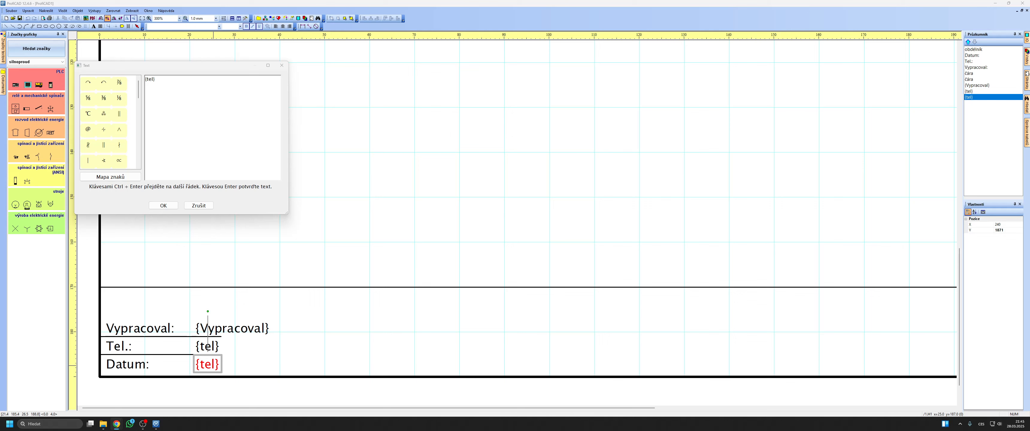
pyautogui.click(214, 106)
pyautogui.press('BackSpace')
pyautogui.press('BackSpace')
pyautogui.press('BackSpace')
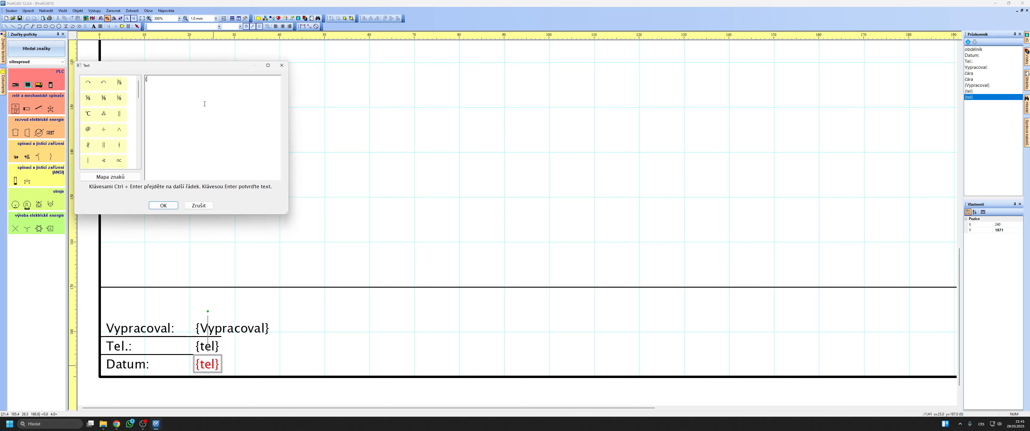
pyautogui.write('_date')
pyautogui.press('Return')
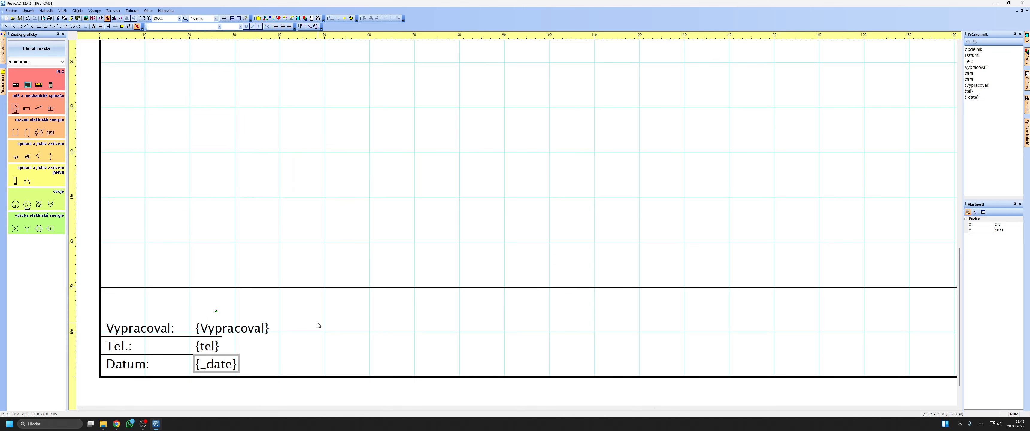
# Step: Extend the two horizontal dividing lines between the stacked labels to about 44 mm long, past the variable fields
pyautogui.click(213, 340)
pyautogui.moveTo(221, 336); pyautogui.dragTo(296, 337)
pyautogui.click(182, 355)
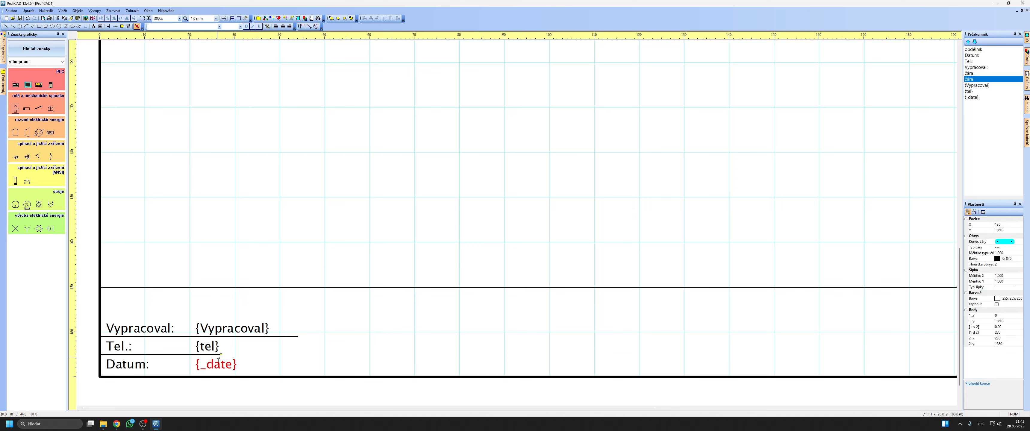
pyautogui.moveTo(221, 355); pyautogui.dragTo(295, 355)
# Step: Lower the top edge of the title block rectangle to just above the "Vypracoval:" row, about 13 mm high
pyautogui.click(325, 288)
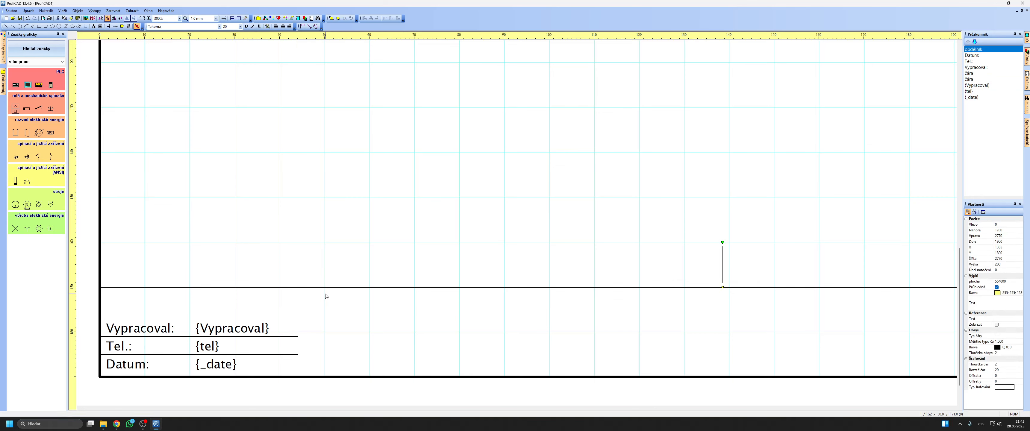
pyautogui.moveTo(723, 287); pyautogui.dragTo(714, 316)
pyautogui.click(532, 224)
pyautogui.moveTo(139, 160); pyautogui.dragTo(207, 161, button='middle')
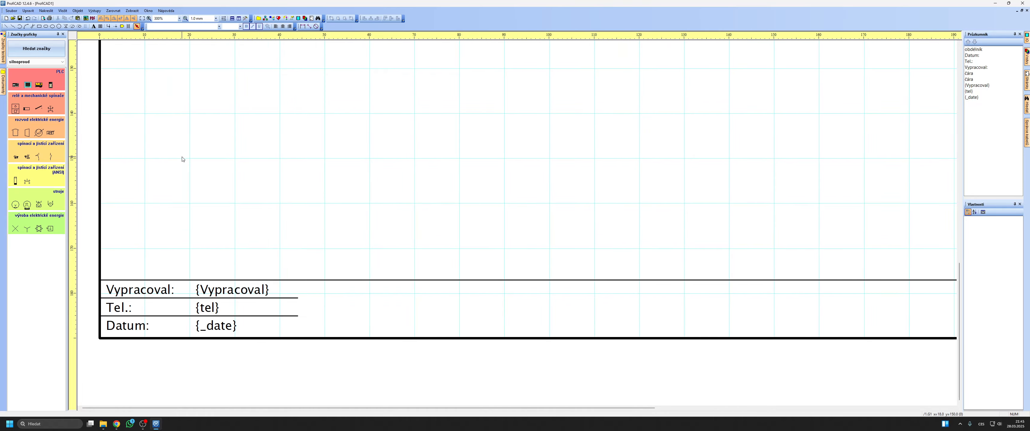
# Step: Draw a vertical line about 13 mm long at the ends of the dividing lines, spanning the title block's height
pyautogui.click(6, 26)
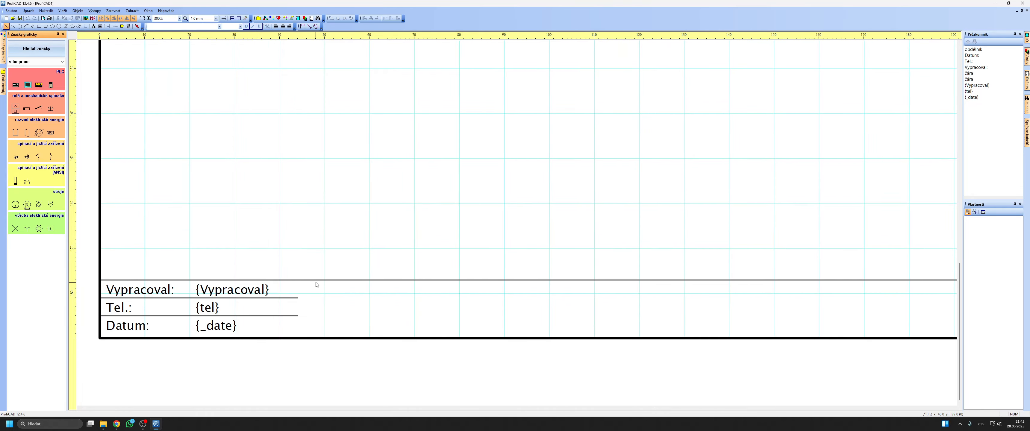
pyautogui.moveTo(298, 280); pyautogui.dragTo(298, 338)
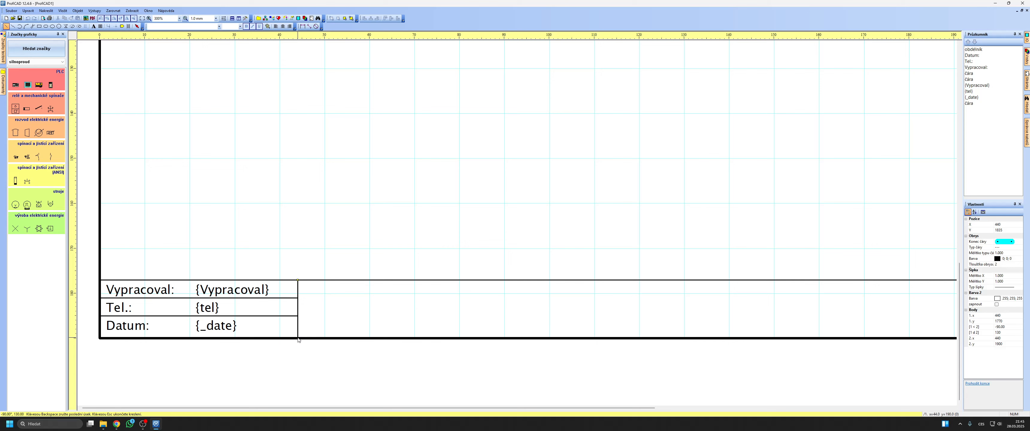
pyautogui.press('Escape')
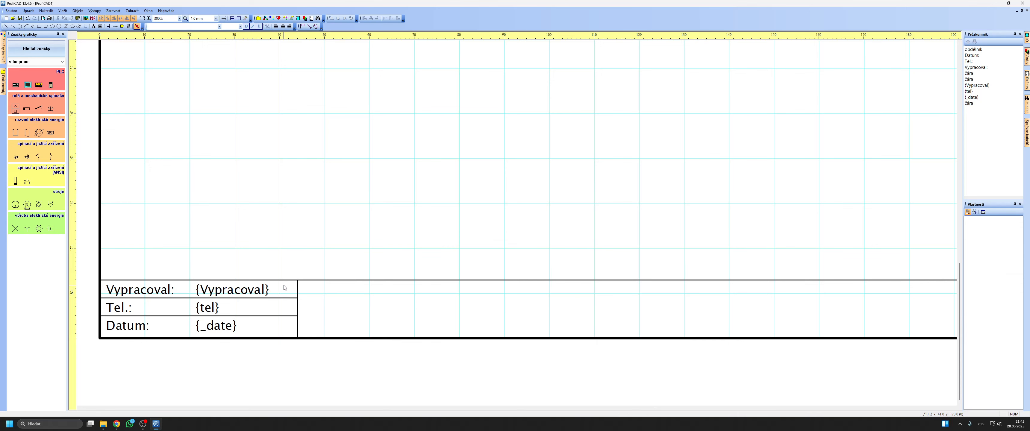
# Step: Raise the title block rectangle's top edge to a height of 14 mm and extend the vertical line up to it
pyautogui.click(680, 281)
pyautogui.moveTo(723, 283); pyautogui.dragTo(722, 278)
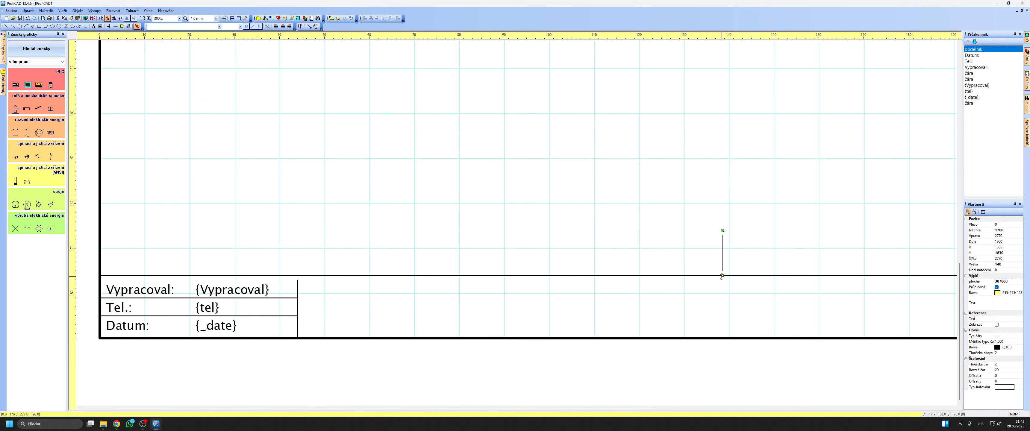
pyautogui.click(662, 237)
pyautogui.click(295, 297)
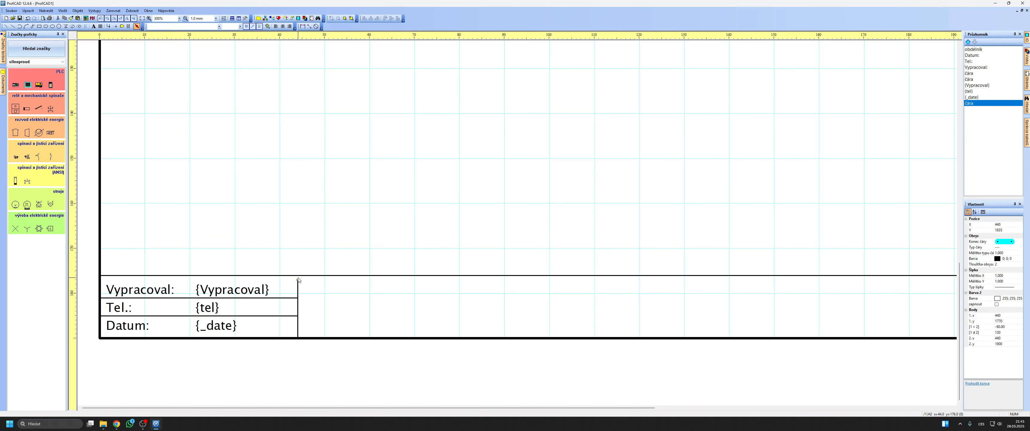
pyautogui.moveTo(298, 280); pyautogui.dragTo(298, 275)
pyautogui.click(297, 250)
pyautogui.scroll(-2, 342, 321)
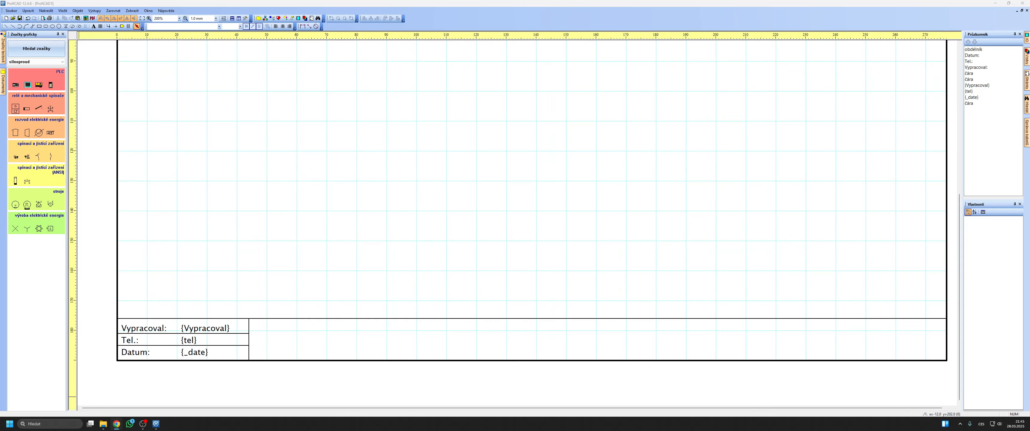
# Step: Copy the "Vypracoval:" label into the empty cell beside the vertical line and change its text to "Akce:"
pyautogui.keyDown('ctrl'); pyautogui.moveTo(152, 331); pyautogui.dragTo(287, 331); pyautogui.keyUp('ctrl')
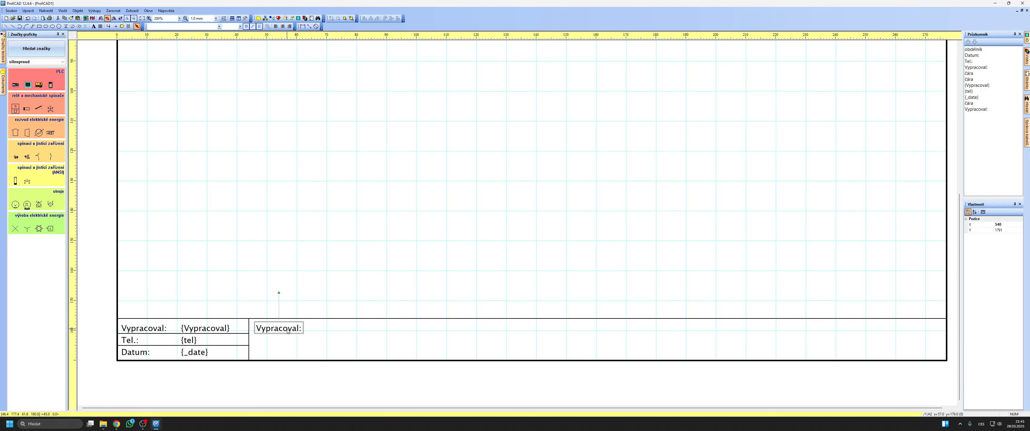
pyautogui.doubleClick(288, 330)
pyautogui.write('Akc')
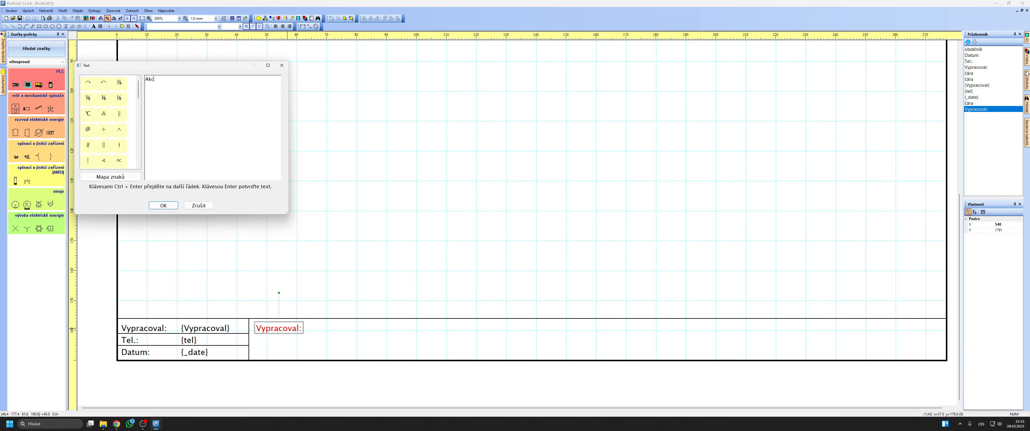
pyautogui.write('e:')
pyautogui.press('Return')
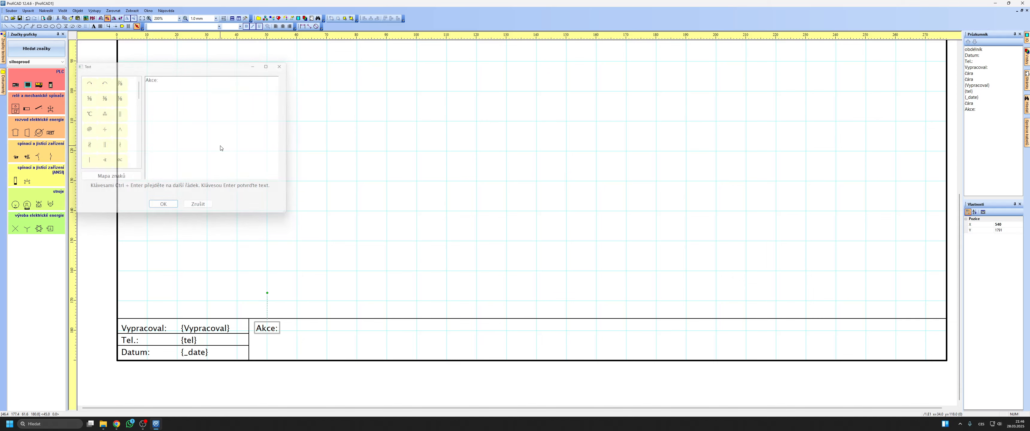
# Step: Copy the {Vypracoval} field below the "Akce:" label, change its text to "{Akce}" and shift it closer to the label
pyautogui.click(196, 154)
pyautogui.keyDown('ctrl'); pyautogui.moveTo(218, 328); pyautogui.dragTo(334, 341); pyautogui.keyUp('ctrl')
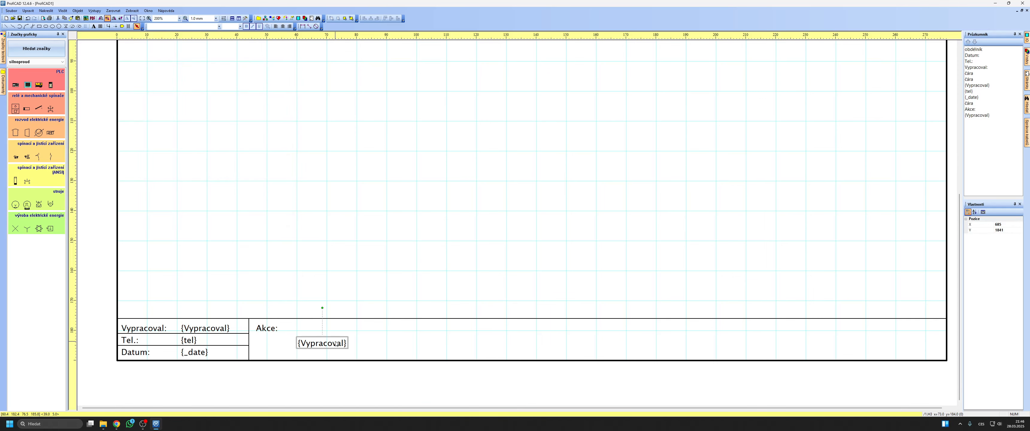
pyautogui.doubleClick(335, 339)
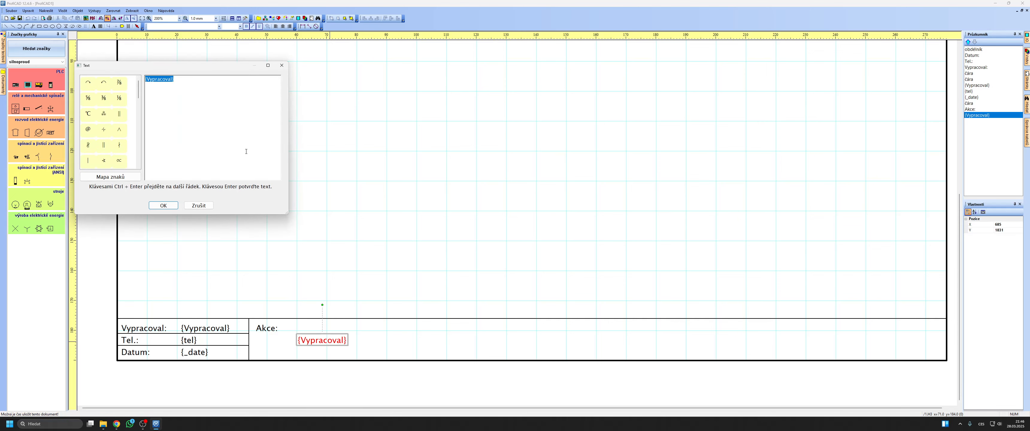
pyautogui.write('@')
pyautogui.press('Return')
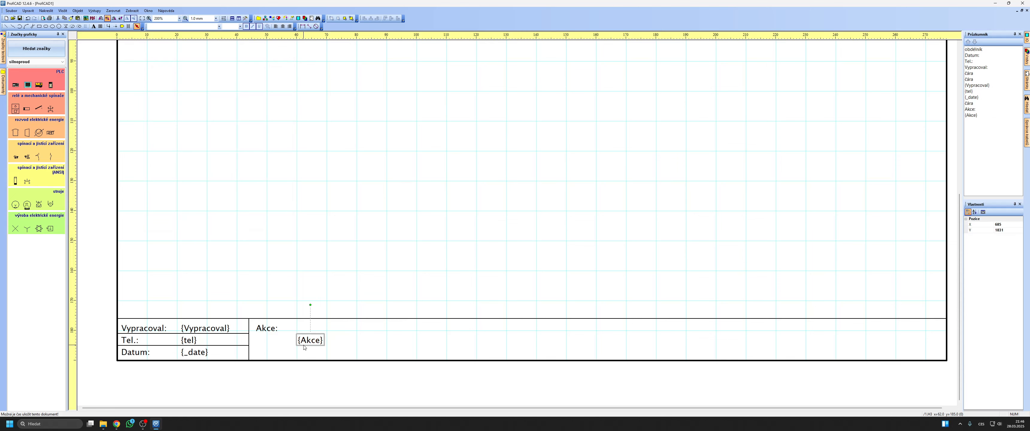
pyautogui.moveTo(304, 345); pyautogui.dragTo(295, 343)
pyautogui.click(309, 270)
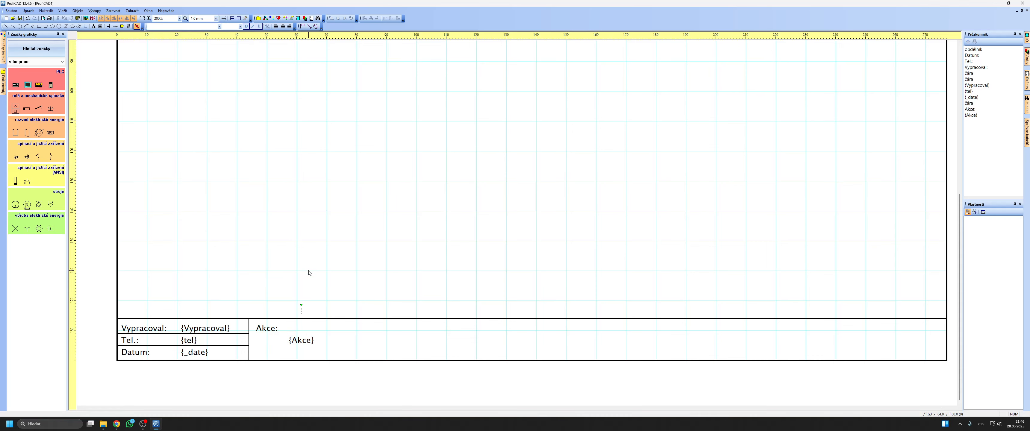
# Step: Copy the vertical dividing line across to the 130 mm mark to close off the "Akce:" cell
pyautogui.hscroll(1, 308, 271)
pyautogui.keyDown('ctrl'); pyautogui.moveTo(240, 328); pyautogui.dragTo(498, 331); pyautogui.keyUp('ctrl')
pyautogui.click(499, 287)
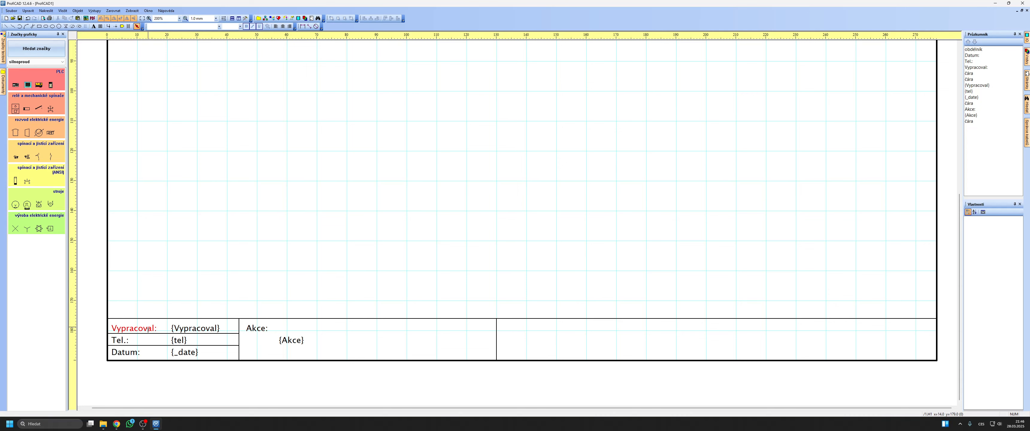
# Step: Copy the "Vypracoval:" label and its field into the third cell and change the copied label to "Investor:"
pyautogui.moveTo(138, 320); pyautogui.dragTo(193, 330)
pyautogui.keyDown('ctrl'); pyautogui.moveTo(187, 327); pyautogui.dragTo(577, 329); pyautogui.keyUp('ctrl')
pyautogui.doubleClick(520, 329)
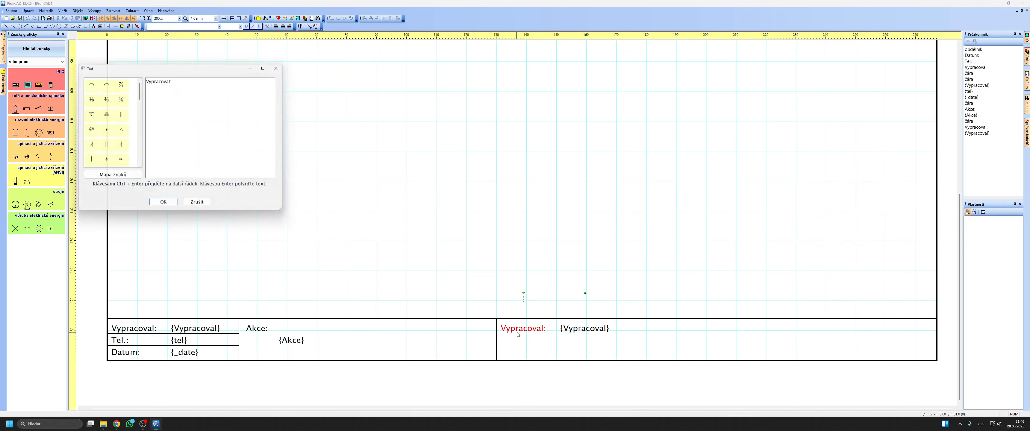
pyautogui.write('Investor:')
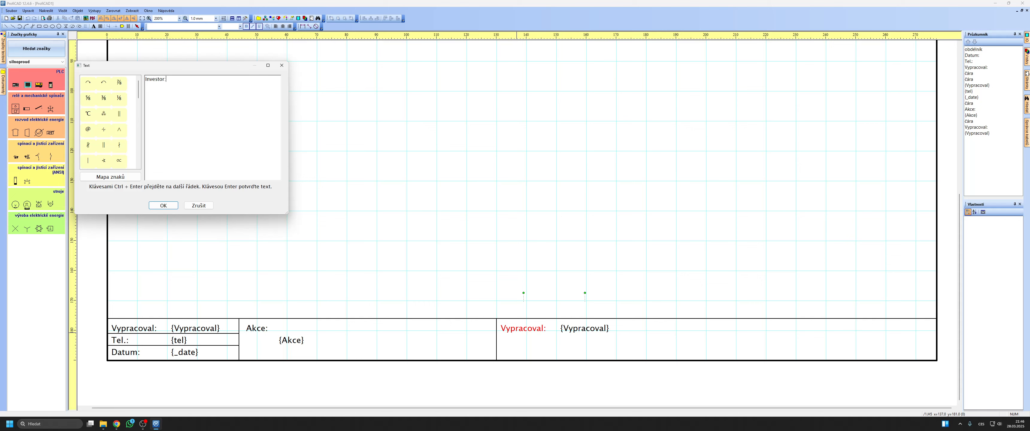
pyautogui.press('Return')
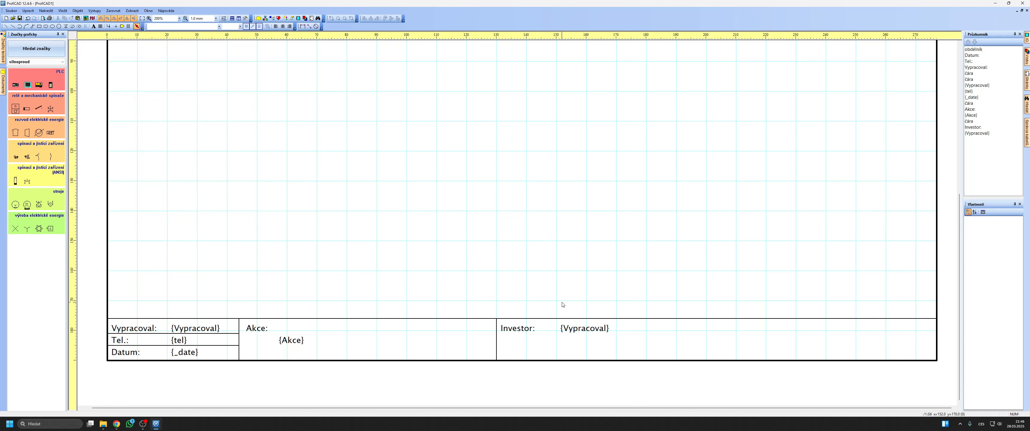
# Step: Move the copied field slightly closer to the "Investor:" label and change its text to "{Investor}"
pyautogui.click(581, 330)
pyautogui.doubleClick(581, 331)
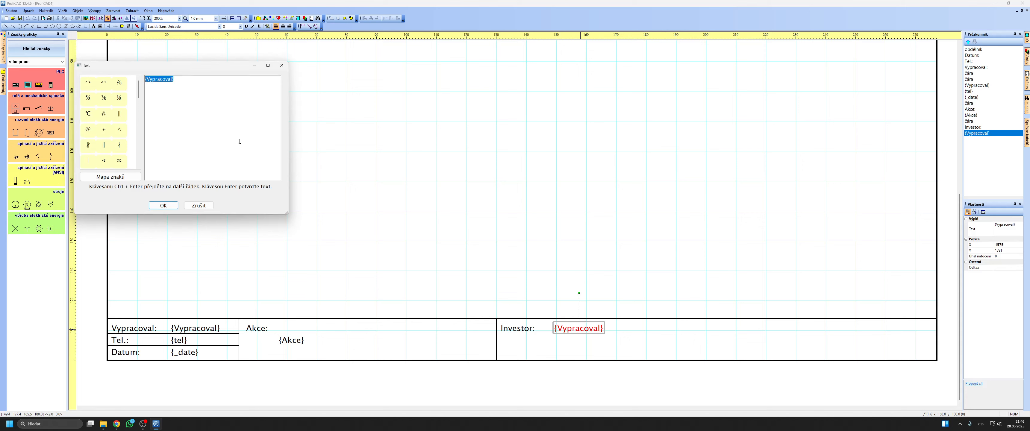
pyautogui.write('{Investor')
pyautogui.press('Return')
pyautogui.click(389, 155)
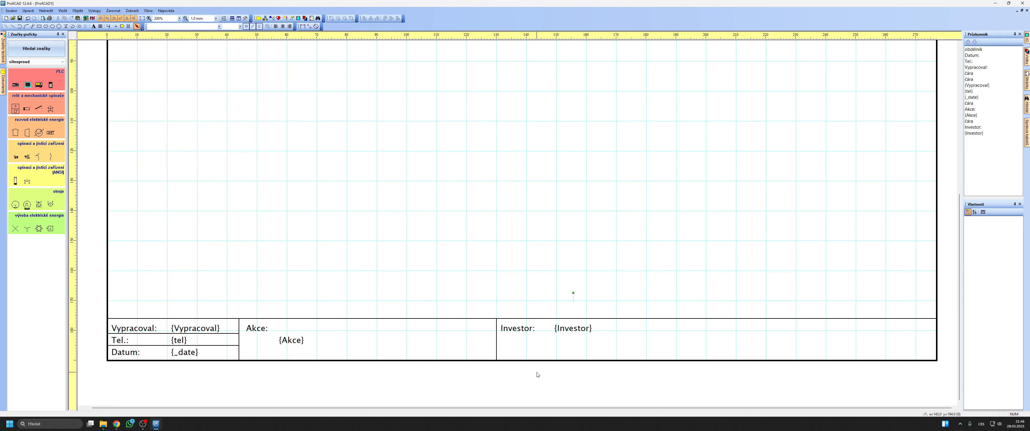
# Step: Copy the "Investor:" label and field one row down and change the copies to "Obsah:" and "{Obsah}"
pyautogui.moveTo(520, 341); pyautogui.dragTo(580, 344)
pyautogui.doubleClick(528, 342)
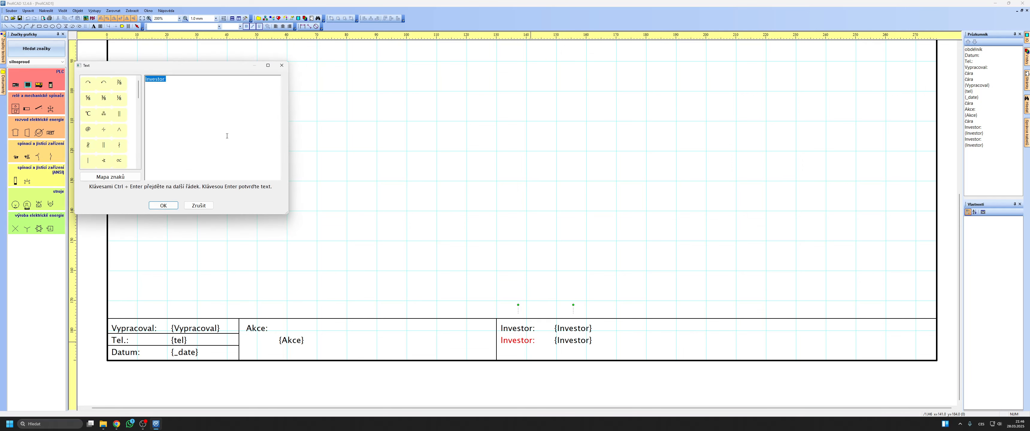
pyautogui.write('Obsah:')
pyautogui.press('Return')
pyautogui.doubleClick(573, 340)
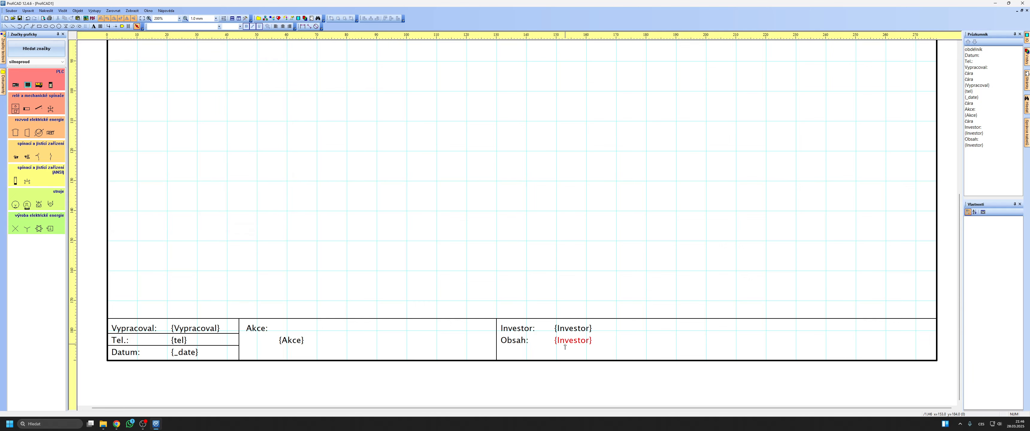
pyautogui.write('{Obsah')
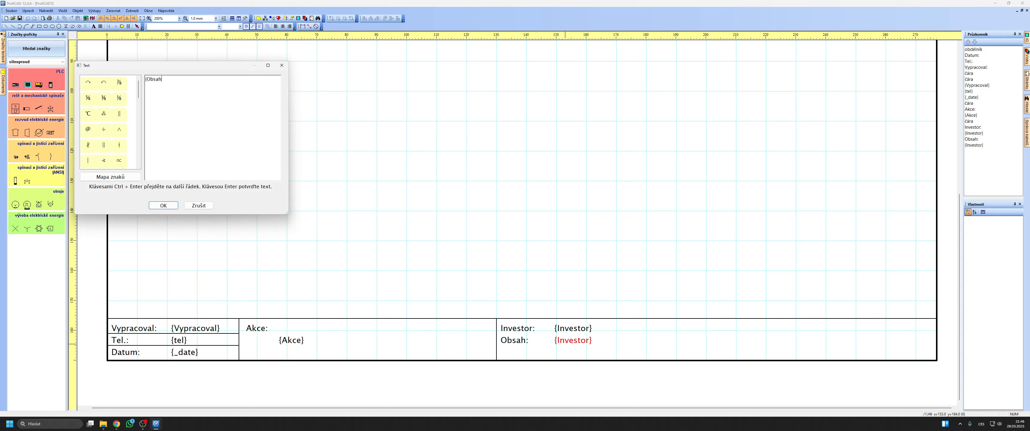
pyautogui.press('Return')
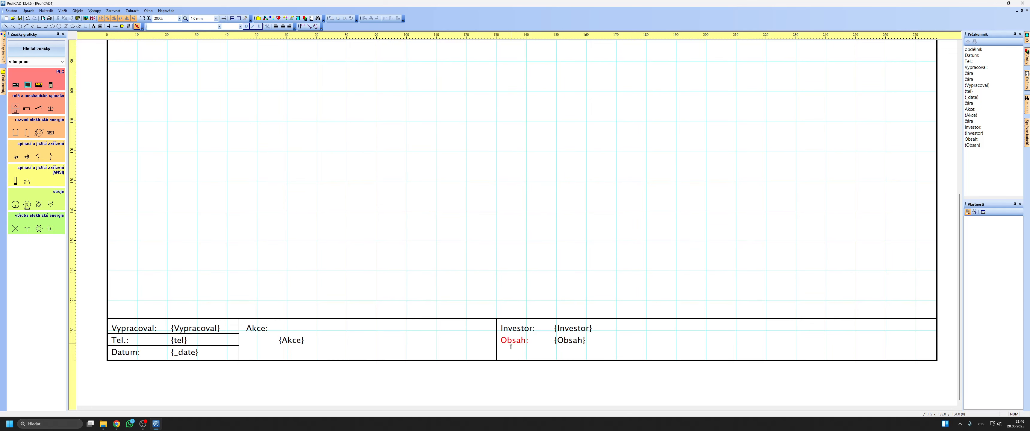
# Step: Copy the vertical dividing line from the 130 mm mark to the 230 mm mark to form a fourth cell
pyautogui.keyDown('ctrl'); pyautogui.moveTo(495, 341); pyautogui.dragTo(796, 338); pyautogui.keyUp('ctrl')
pyautogui.click(771, 289)
# Step: Copy the "Investor:" and "Obsah:" labels with their fields into the fourth cell
pyautogui.scroll(1, 770, 290)
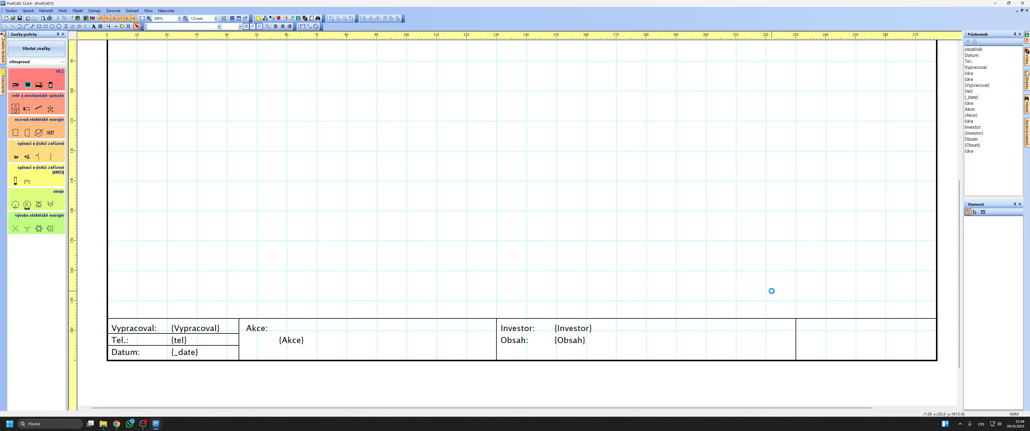
pyautogui.moveTo(384, 283); pyautogui.dragTo(258, 310)
pyautogui.keyDown('ctrl'); pyautogui.moveTo(256, 307); pyautogui.dragTo(705, 307); pyautogui.keyUp('ctrl')
pyautogui.click(751, 328)
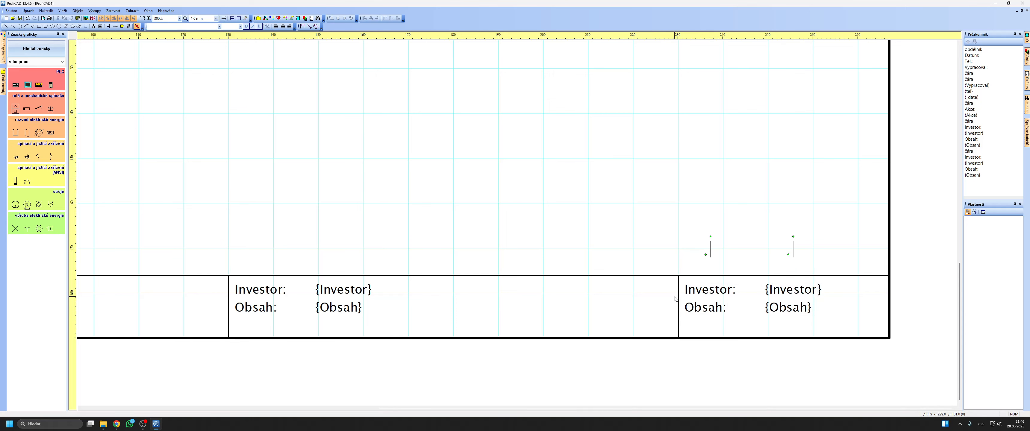
# Step: Change the two copied labels in the fourth cell to "Listů:" and "List:"
pyautogui.doubleClick(706, 289)
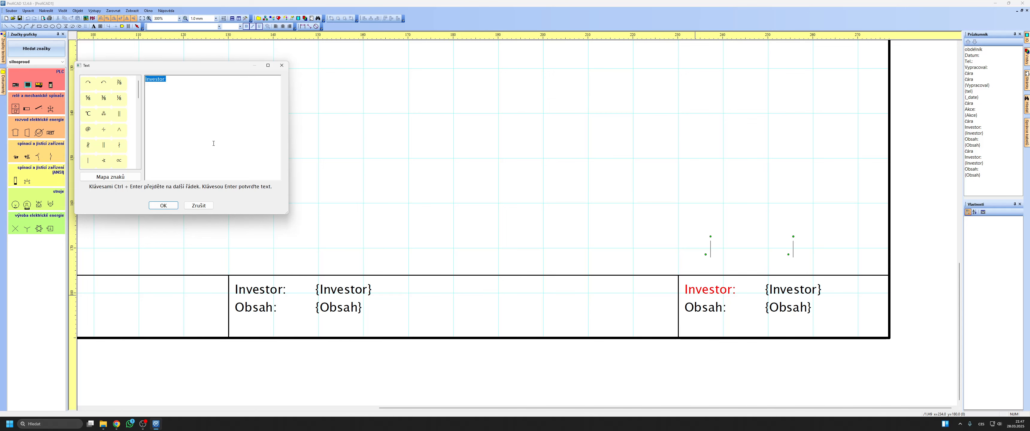
pyautogui.write('Listů:')
pyautogui.press('Return')
pyautogui.click(704, 289)
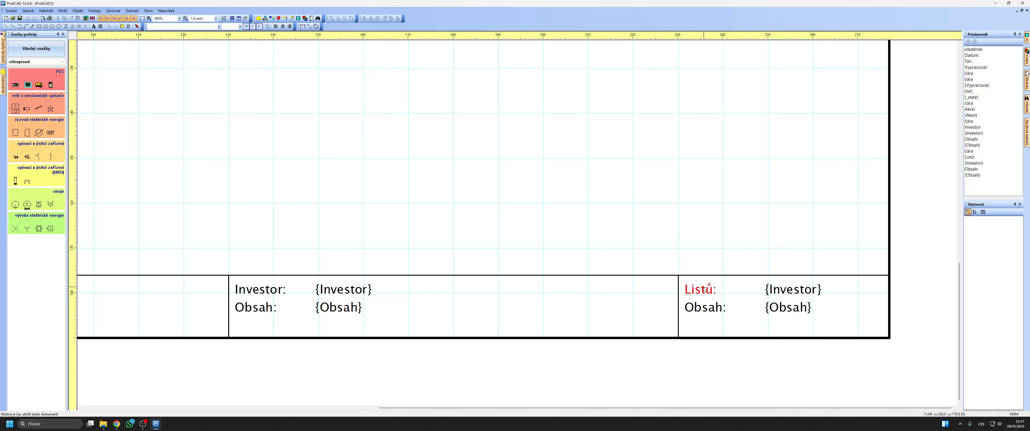
pyautogui.doubleClick(704, 289)
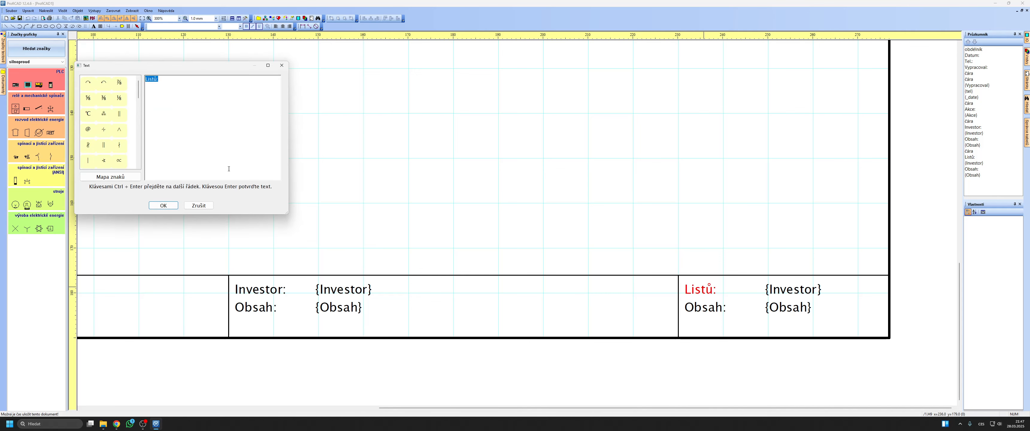
pyautogui.click(162, 205)
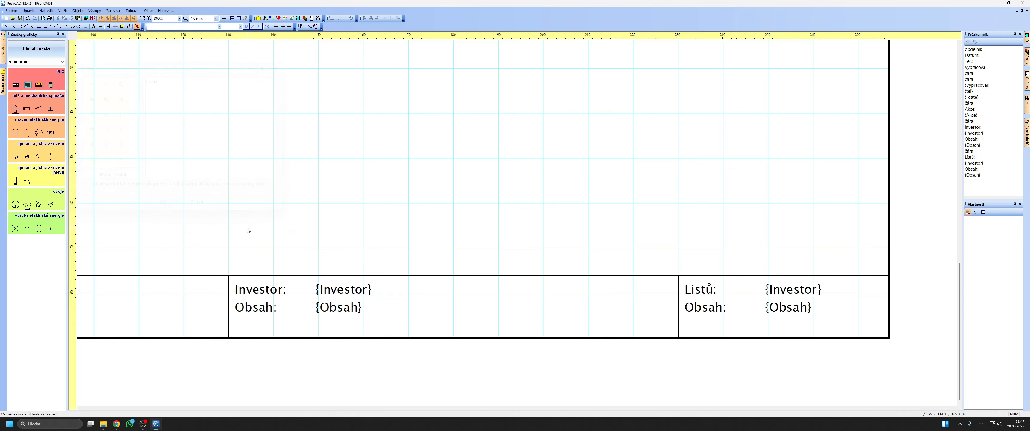
pyautogui.doubleClick(704, 307)
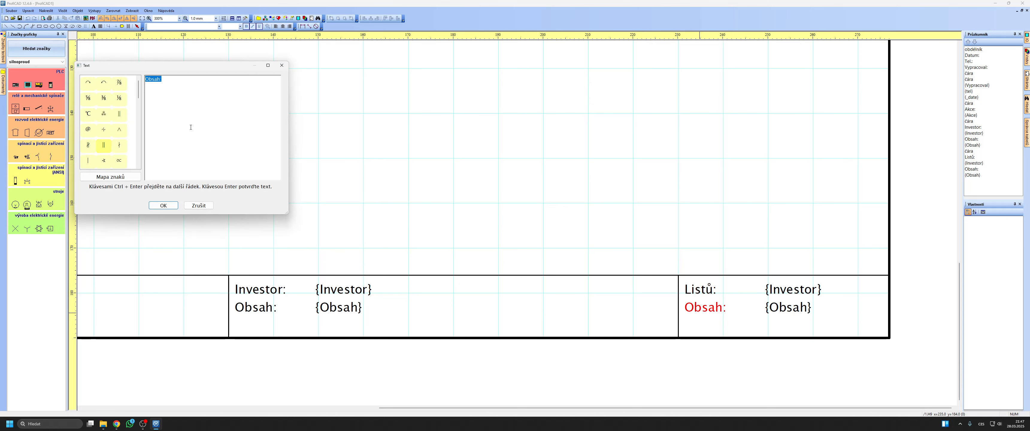
pyautogui.write('List:')
pyautogui.press('Return')
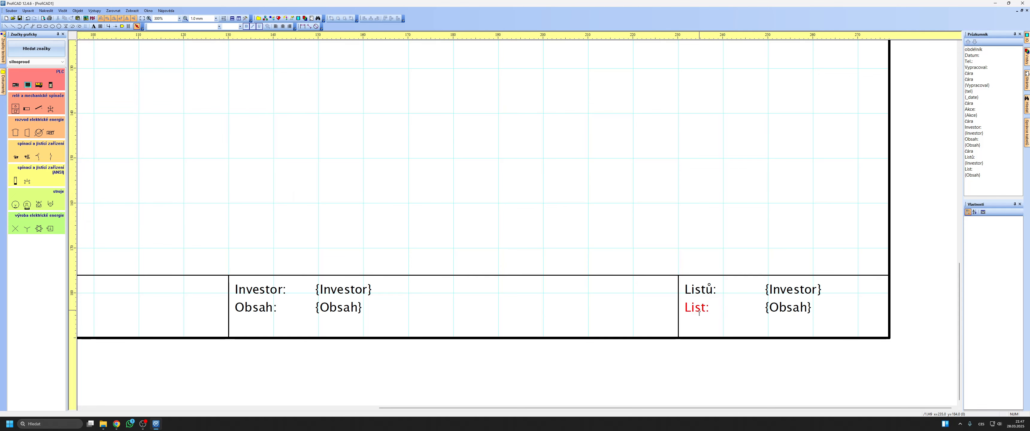
pyautogui.keyDown('ctrl'); pyautogui.moveTo(698, 313); pyautogui.dragTo(699, 332); pyautogui.keyUp('ctrl')
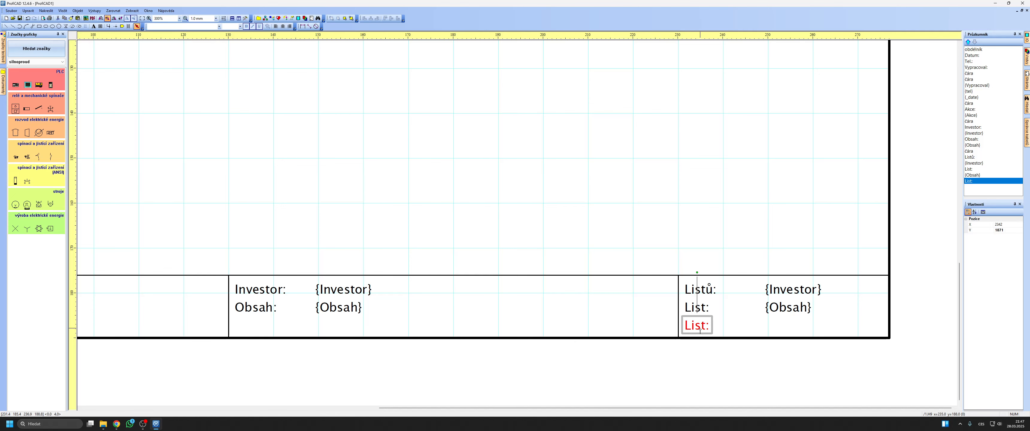
pyautogui.doubleClick(700, 332)
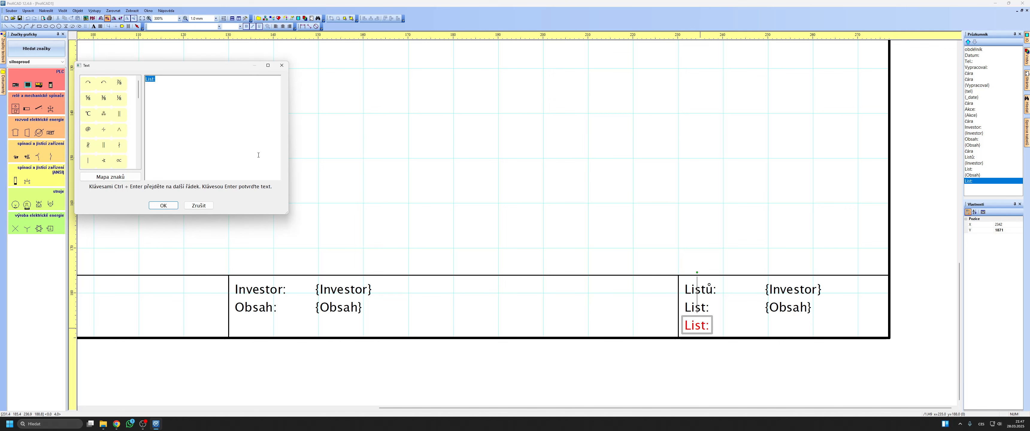
pyautogui.click(199, 205)
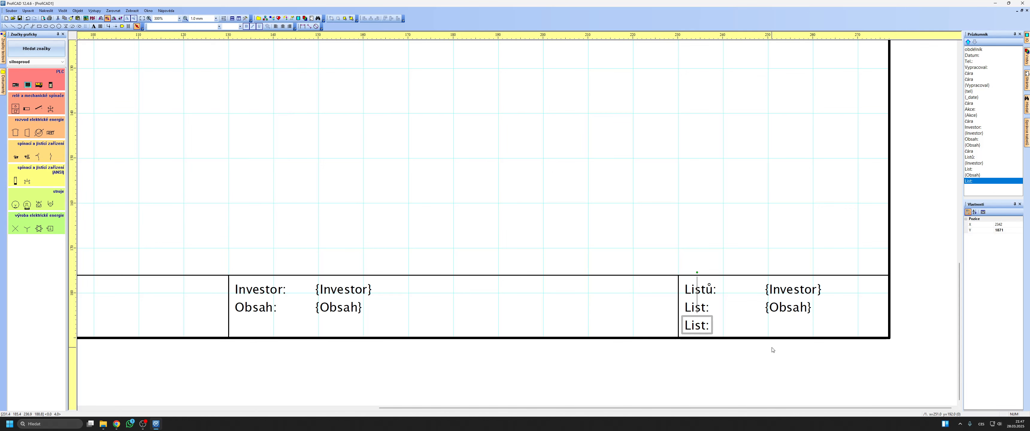
pyautogui.click(695, 326)
pyautogui.press('Delete')
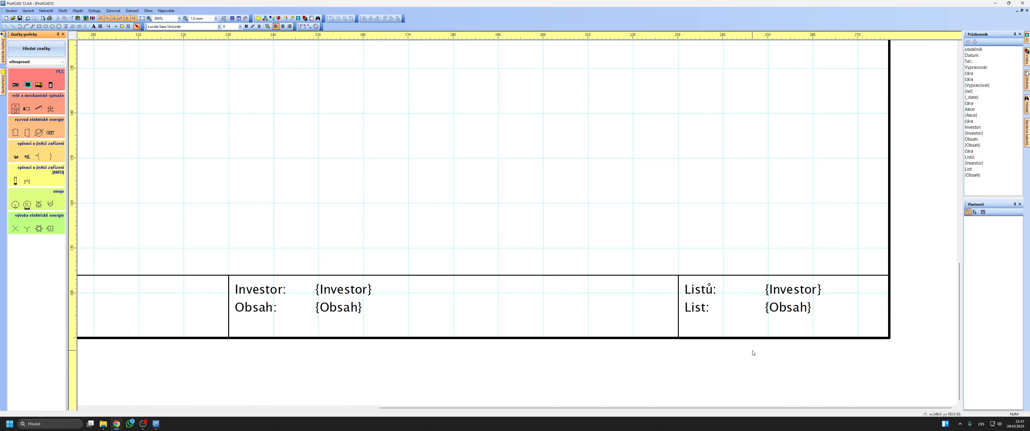
# Step: Set the field beside "Listů:" to "{_pc}" and the field beside "List:" to "{_po}"
pyautogui.doubleClick(785, 290)
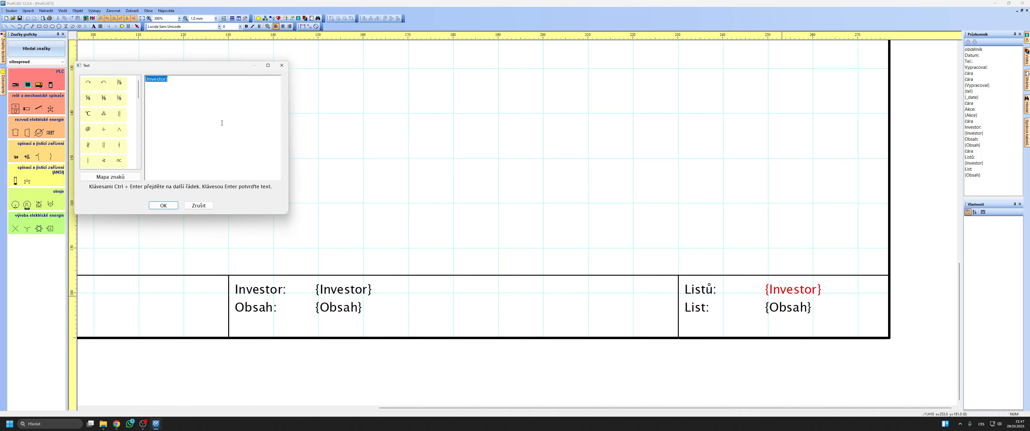
pyautogui.write('{_pc')
pyautogui.press('Return')
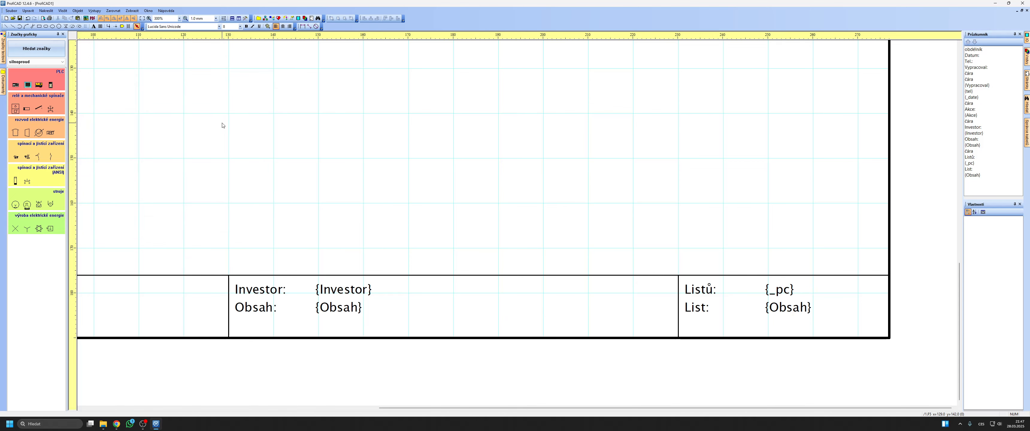
pyautogui.doubleClick(788, 307)
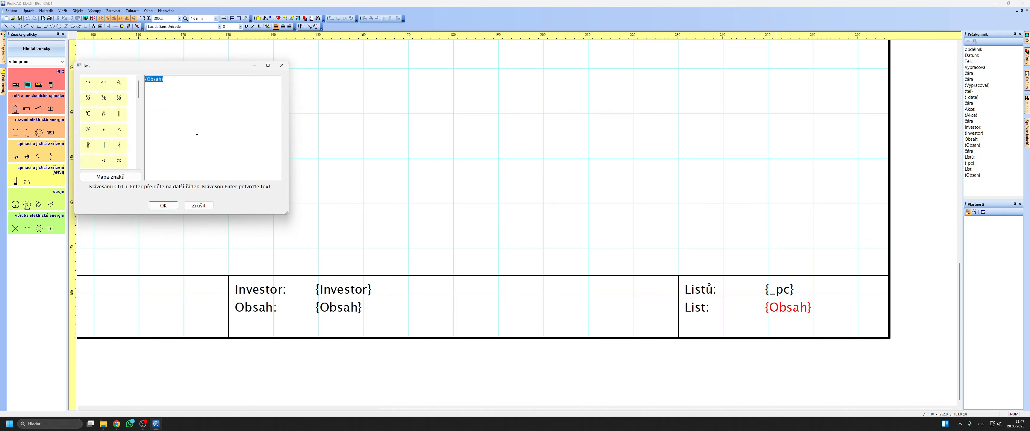
pyautogui.write('{_po')
pyautogui.press('Return')
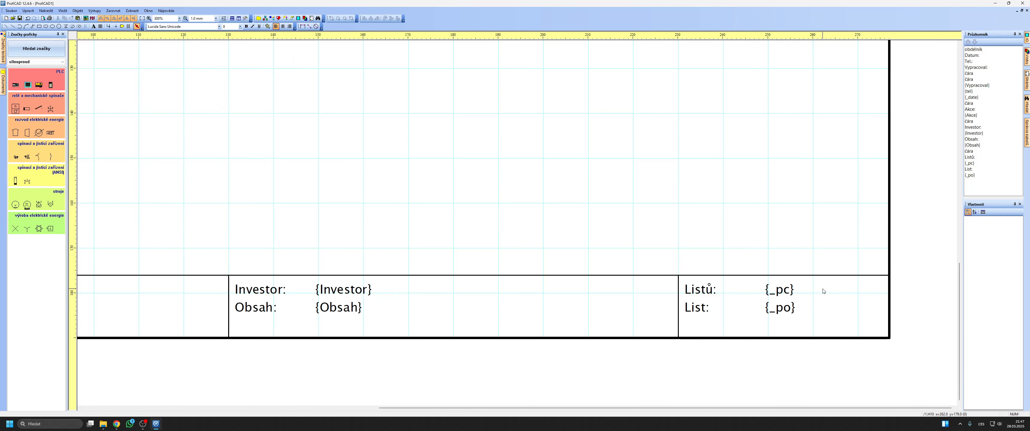
# Step: Move the sheet labels and their fields closer together and against the frame's right edge
pyautogui.moveTo(821, 285); pyautogui.dragTo(776, 318)
pyautogui.moveTo(740, 287); pyautogui.dragTo(782, 311)
pyautogui.moveTo(782, 313); pyautogui.dragTo(818, 312)
pyautogui.click(764, 302)
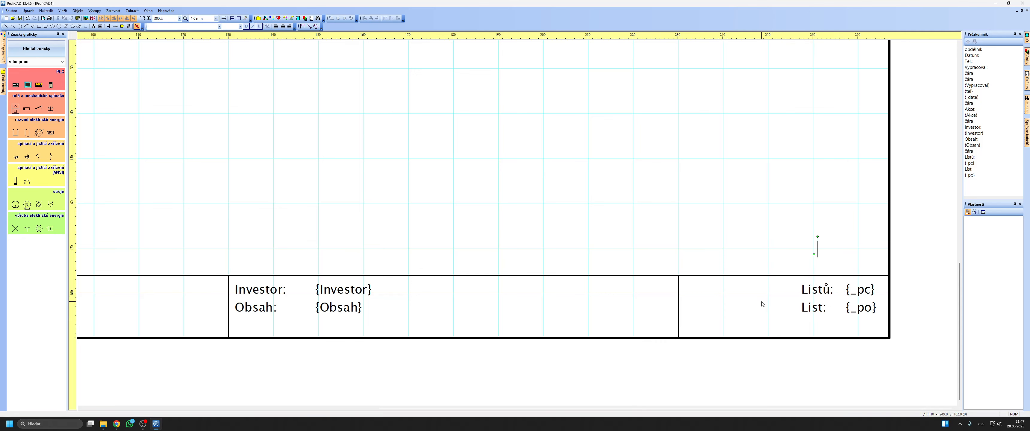
# Step: Move the fourth cell's vertical dividing line to the 250 mm mark
pyautogui.click(678, 308)
pyautogui.moveTo(679, 308); pyautogui.dragTo(770, 311)
pyautogui.click(733, 306)
# Step: Copy the complete title block to the clipboard and bring up the title block files in the _TB folder
pyautogui.scroll(-2, 688, 315)
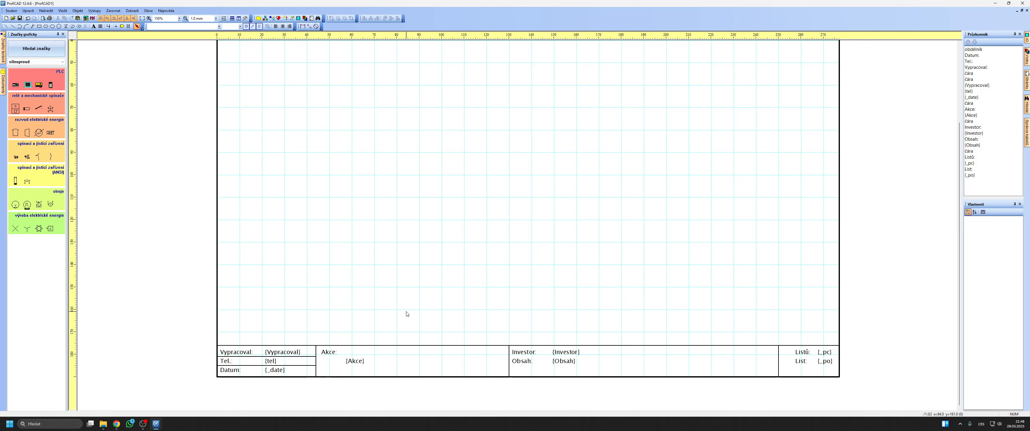
pyautogui.moveTo(869, 321); pyautogui.dragTo(205, 396)
pyautogui.click(374, 281)
pyautogui.click(11, 11)
pyautogui.click(35, 53)
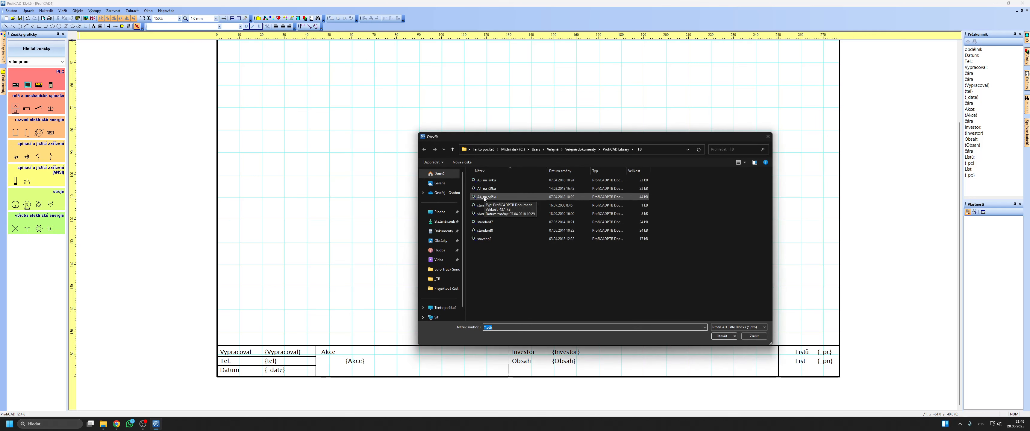
# Step: Duplicate the A4_na_výšku title block file, name the copy pokus01 and open it
pyautogui.moveTo(485, 199); pyautogui.dragTo(550, 298, button='right')
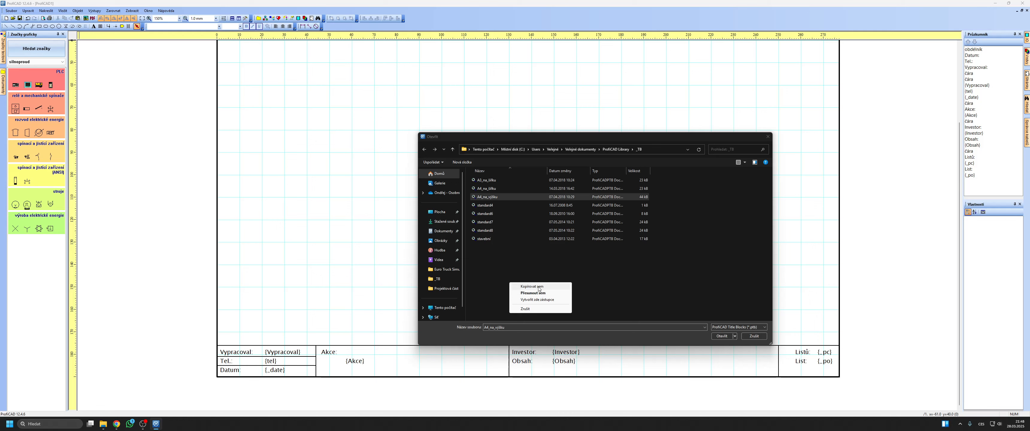
pyautogui.click(534, 286)
pyautogui.click(497, 199)
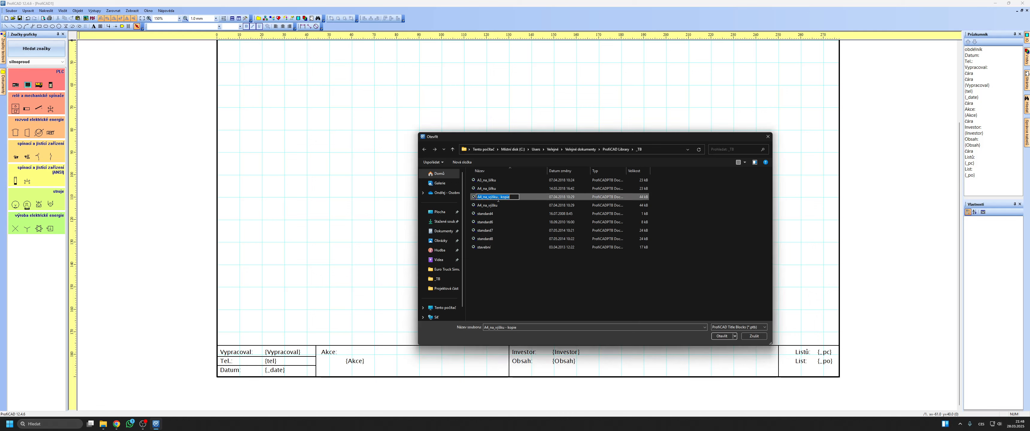
pyautogui.write('pokus01')
pyautogui.press('Return')
pyautogui.doubleClick(495, 207)
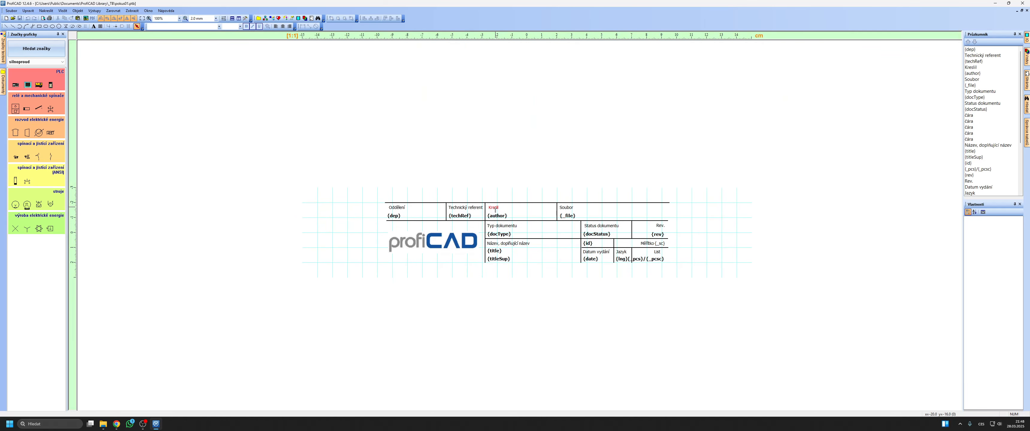
# Step: Draw a steep line with 0.2 mm thickness across the right end of the sample title block
pyautogui.click(39, 26)
pyautogui.click(6, 26)
pyautogui.scroll(1, 660, 260)
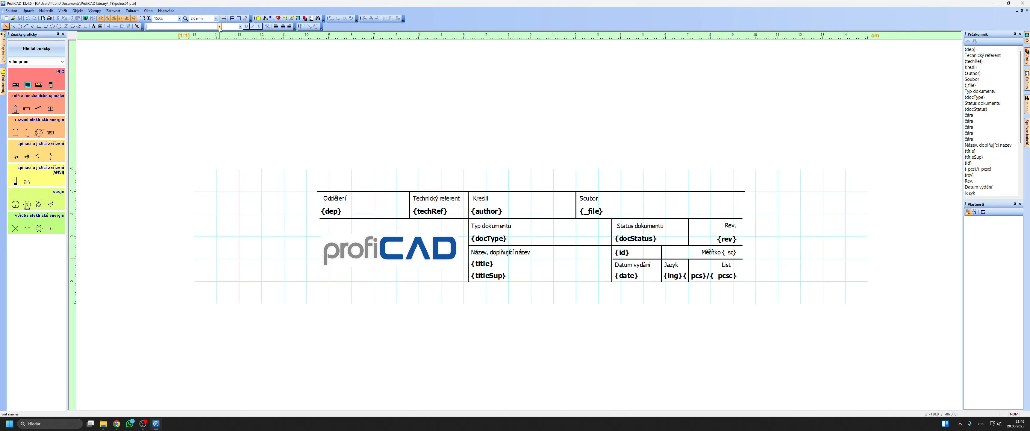
pyautogui.click(216, 18)
pyautogui.click(196, 29)
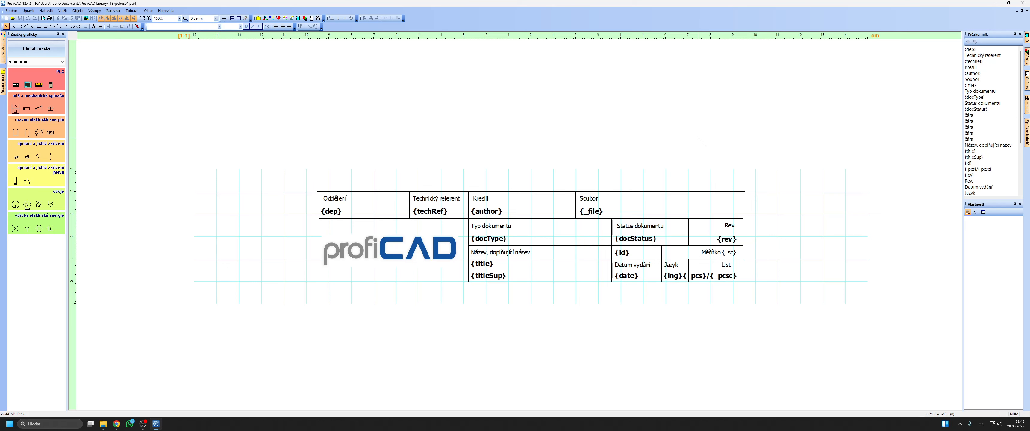
pyautogui.click(740, 176)
pyautogui.click(755, 275)
pyautogui.press('Escape')
# Step: Align the new line's ends vertically at X 95 mm, closing the block's right side from Y -20 to 20.5 mm
pyautogui.scroll(2, 772, 165)
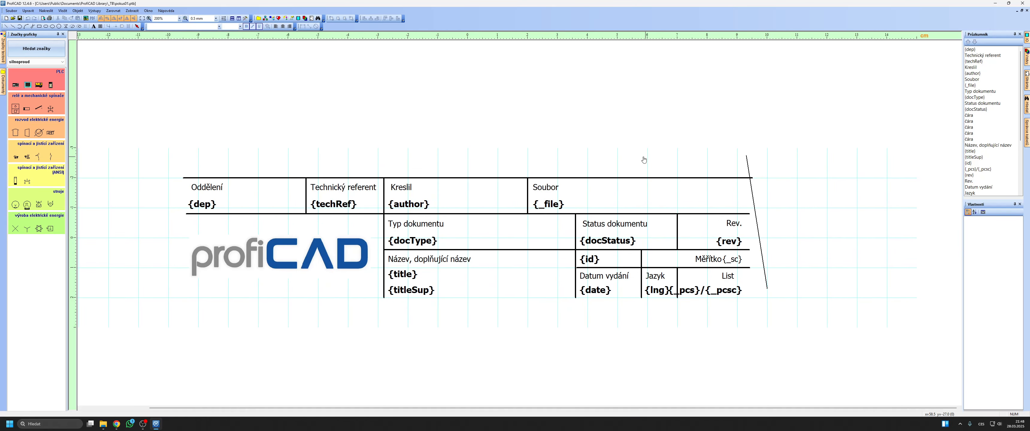
pyautogui.moveTo(653, 176); pyautogui.dragTo(663, 209)
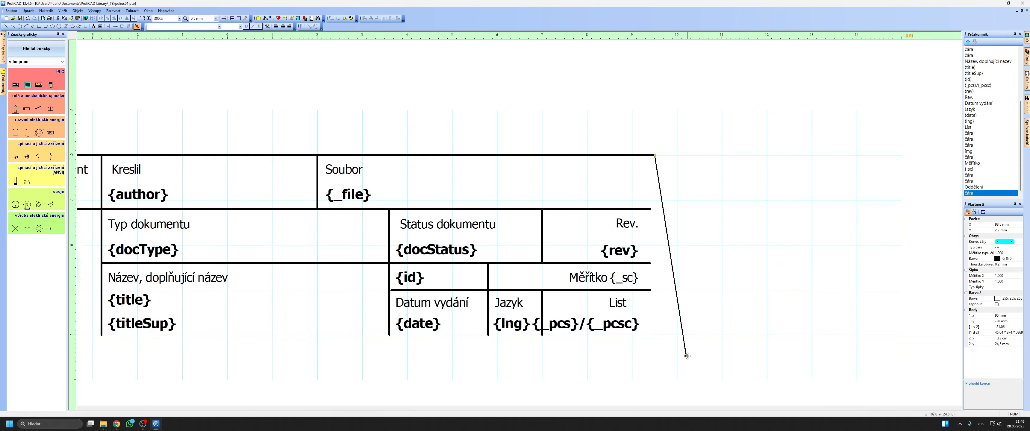
pyautogui.moveTo(687, 355); pyautogui.dragTo(656, 337)
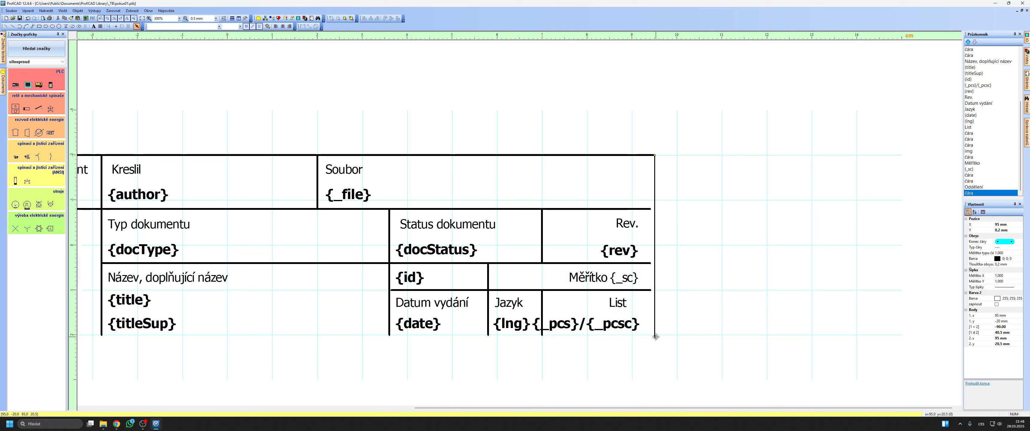
pyautogui.press('Escape')
# Step: Try to draw a line along the bottom edge of the sample title block
pyautogui.click(6, 27)
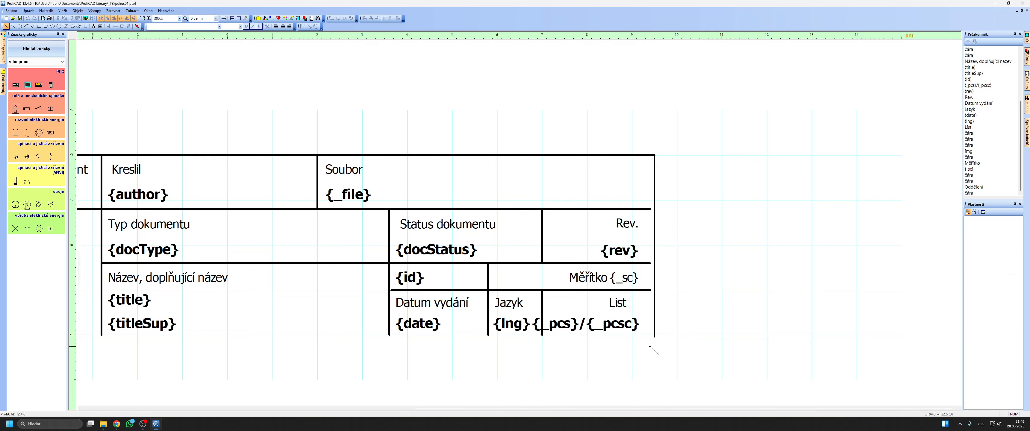
pyautogui.click(592, 337)
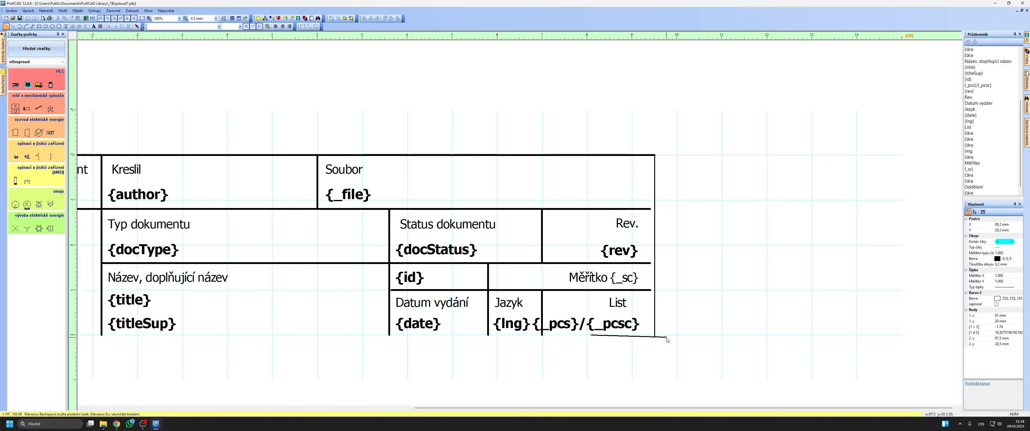
pyautogui.click(665, 336)
pyautogui.press('Escape')
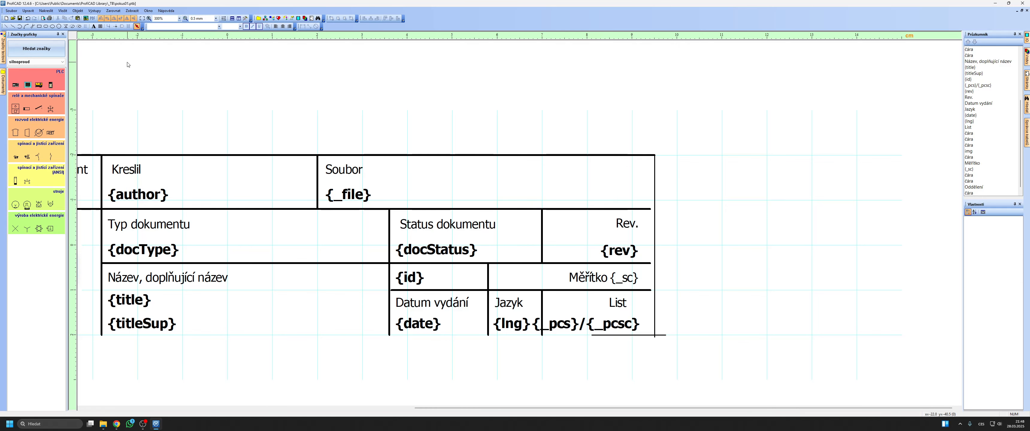
pyautogui.click(6, 26)
pyautogui.click(656, 337)
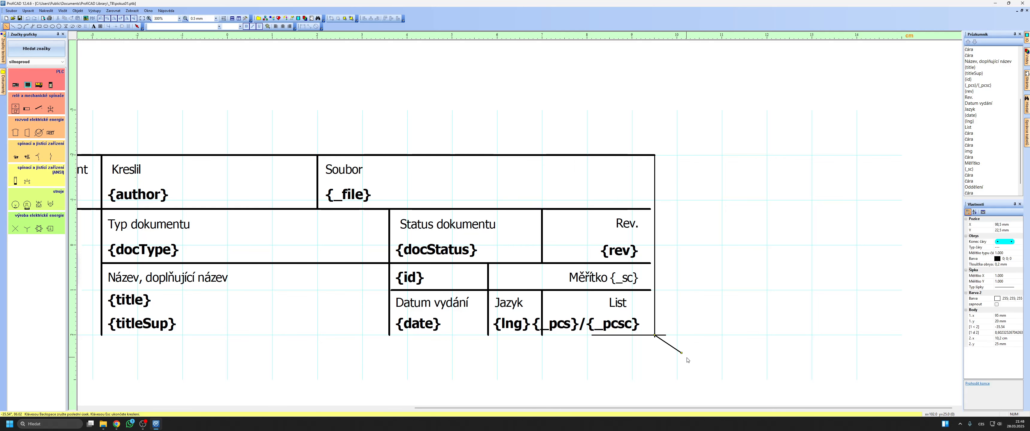
pyautogui.press('Escape')
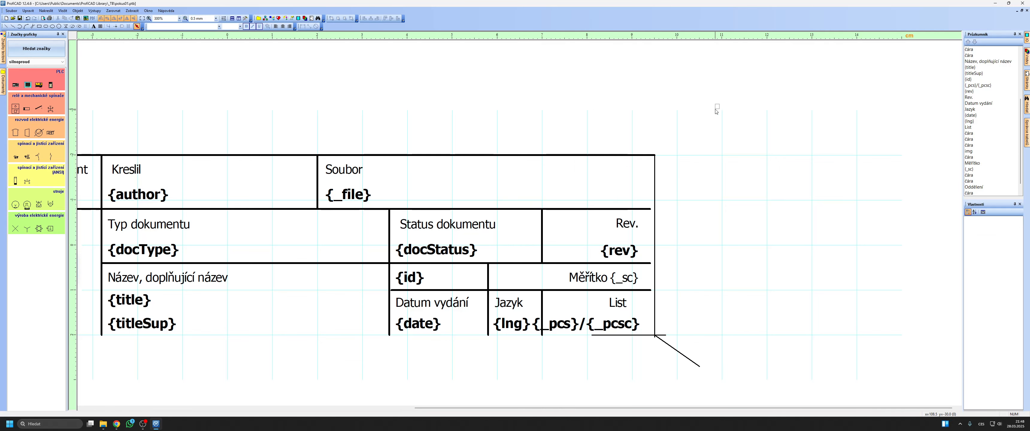
# Step: Delete the sample title block's existing lines, texts, fields and logo
pyautogui.moveTo(716, 109); pyautogui.dragTo(589, 236)
pyautogui.press('Delete')
pyautogui.moveTo(665, 278); pyautogui.dragTo(576, 204)
pyautogui.press('Delete')
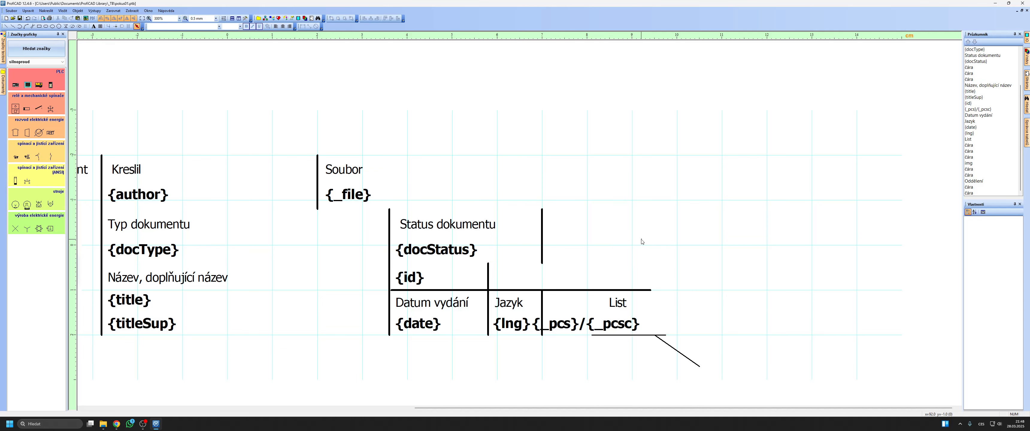
pyautogui.moveTo(641, 241); pyautogui.dragTo(573, 341)
pyautogui.press('Delete')
pyautogui.scroll(-1, 572, 341)
pyautogui.moveTo(707, 184); pyautogui.dragTo(313, 326)
pyautogui.press('Delete')
# Step: Paste the copied custom title block and move it towards the upper end of the remaining diagonal line
pyautogui.hotkey('ctrl', 'v')
pyautogui.click(455, 200)
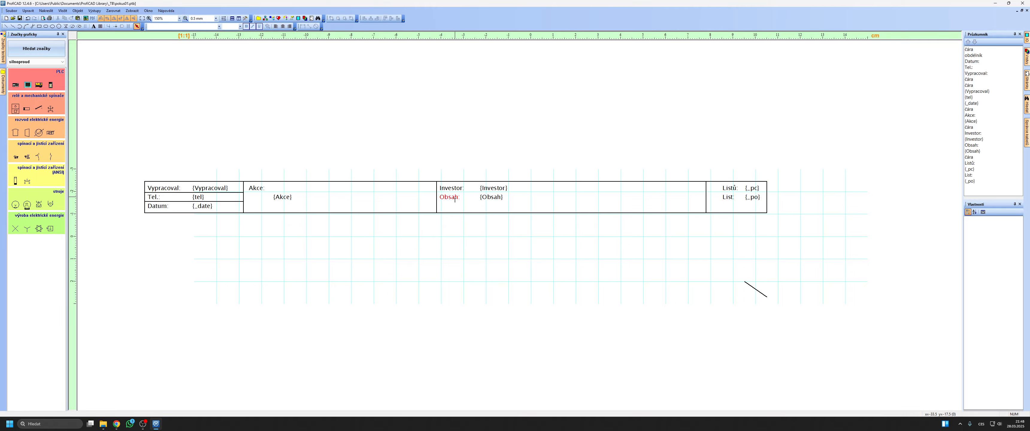
pyautogui.moveTo(790, 138); pyautogui.dragTo(144, 232)
pyautogui.scroll(4, 636, 230)
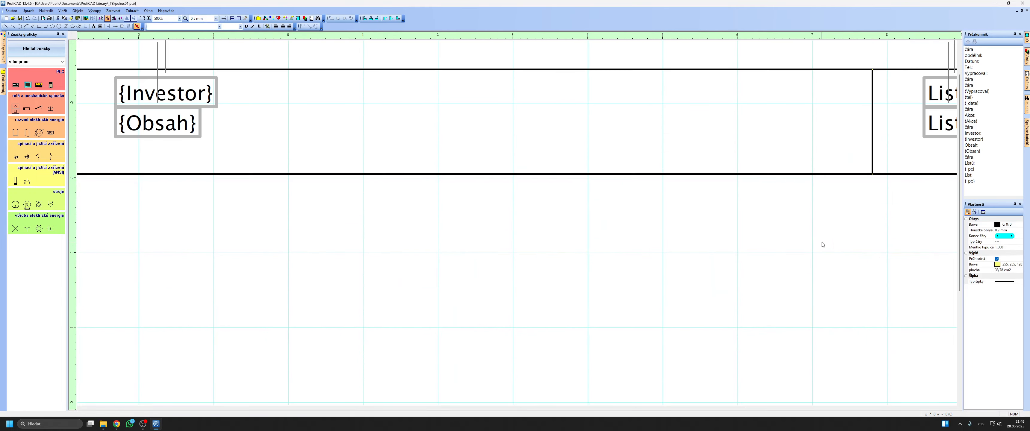
pyautogui.moveTo(823, 243); pyautogui.dragTo(664, 194, button='middle')
pyautogui.moveTo(660, 141); pyautogui.dragTo(583, 366)
pyautogui.click(622, 364)
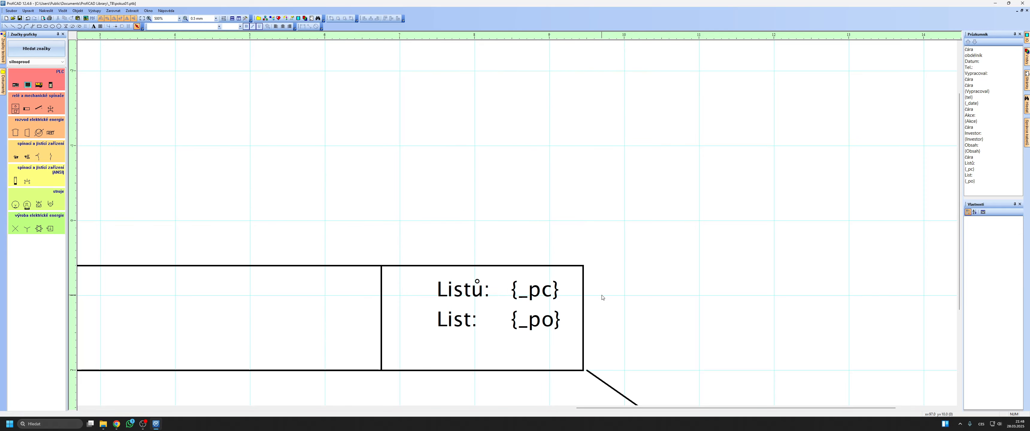
# Step: Align the block's lower right corner with the diagonal line's end at X 95 mm, Y 20 mm, and delete that line
pyautogui.scroll(-4, 690, 230)
pyautogui.moveTo(278, 316); pyautogui.dragTo(250, 318)
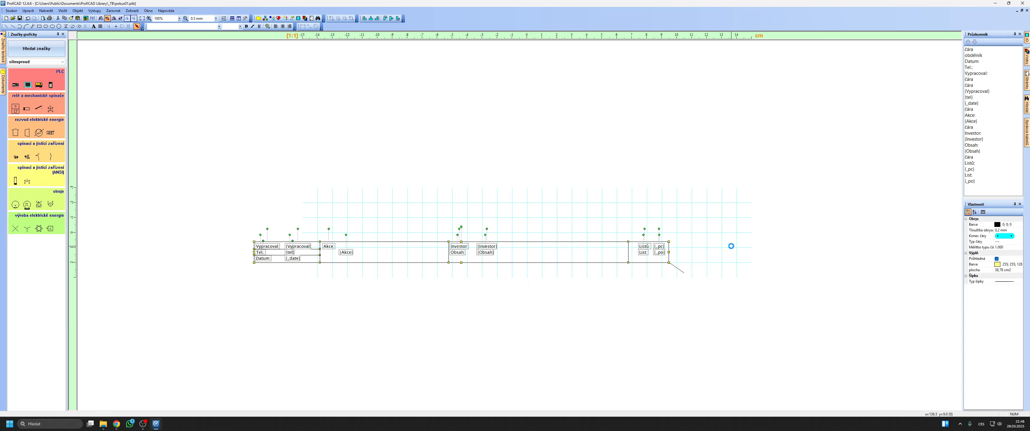
pyautogui.scroll(4, 634, 242)
pyautogui.moveTo(856, 310); pyautogui.dragTo(708, 265, button='middle')
pyautogui.moveTo(680, 278); pyautogui.dragTo(685, 278)
pyautogui.moveTo(748, 305); pyautogui.dragTo(714, 350)
pyautogui.press('Delete')
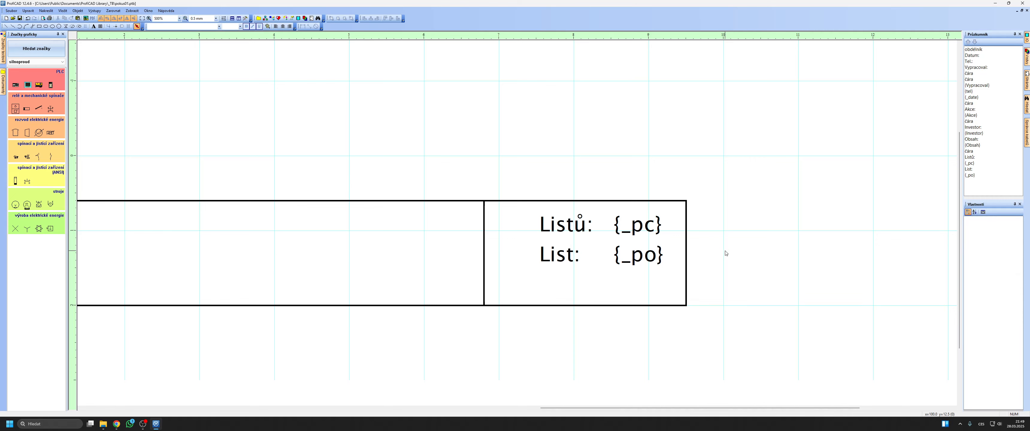
# Step: Set the outline thickness of the title block's outer rectangle to 0.5 mm
pyautogui.click(693, 284)
pyautogui.click(1000, 336)
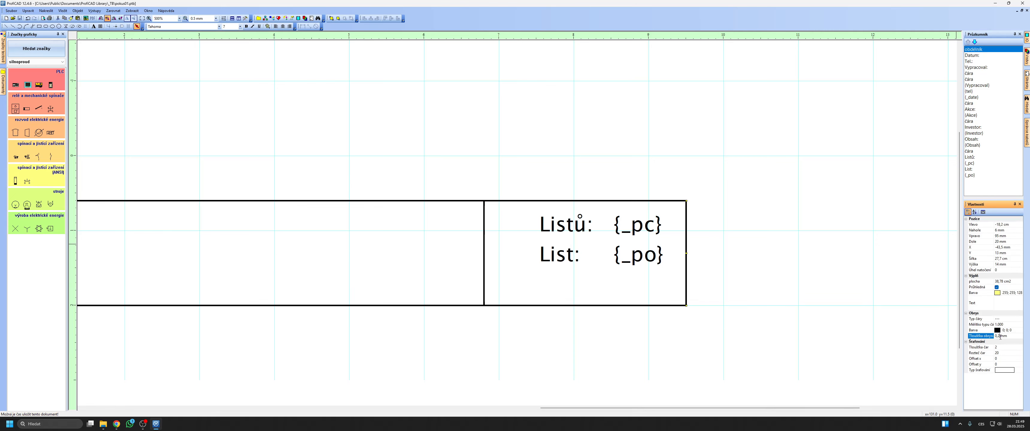
pyautogui.write('5')
pyautogui.press('Return')
pyautogui.click(874, 279)
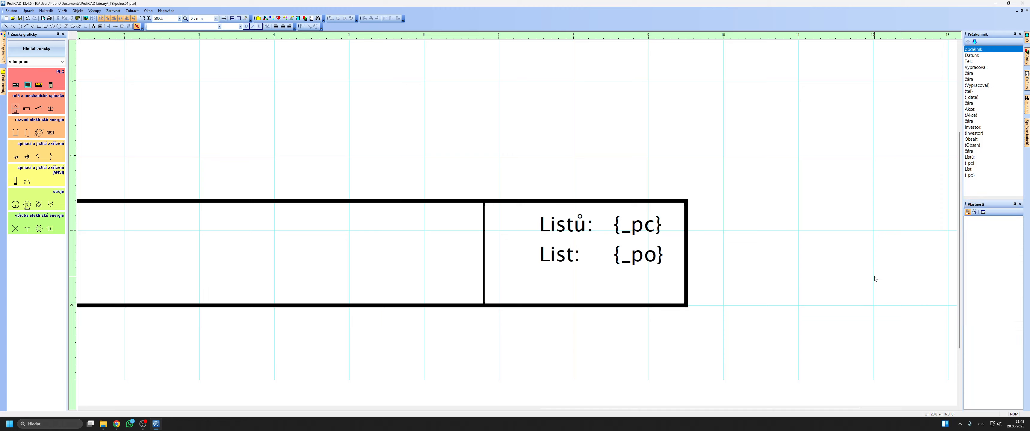
# Step: Copy a horizontal divider line between the Listů and List rows and shorten it to span X 68 to 95 mm at Y 11 mm
pyautogui.scroll(-4, 846, 279)
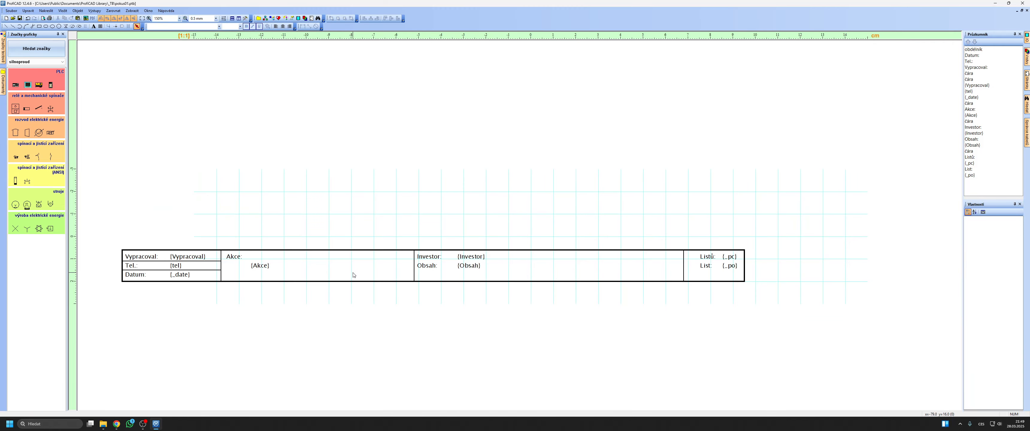
pyautogui.keyDown('ctrl'); pyautogui.moveTo(210, 263); pyautogui.dragTo(734, 264); pyautogui.keyUp('ctrl')
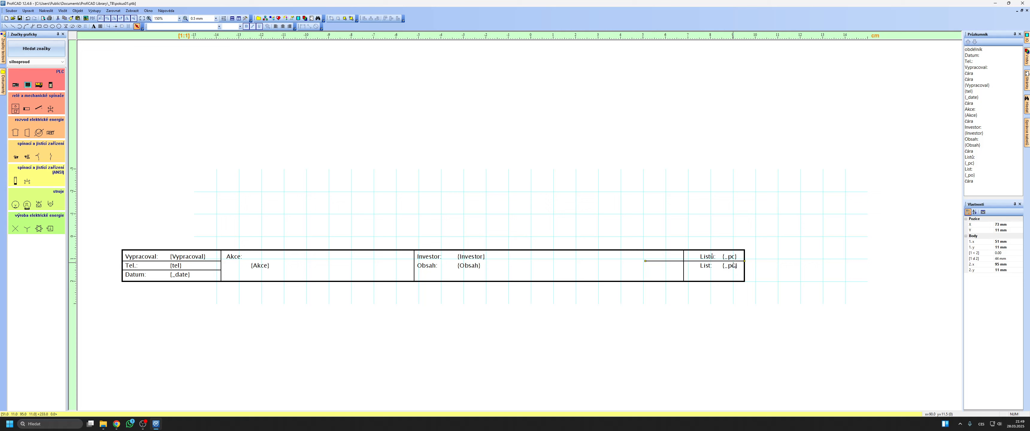
pyautogui.moveTo(645, 261); pyautogui.dragTo(683, 262)
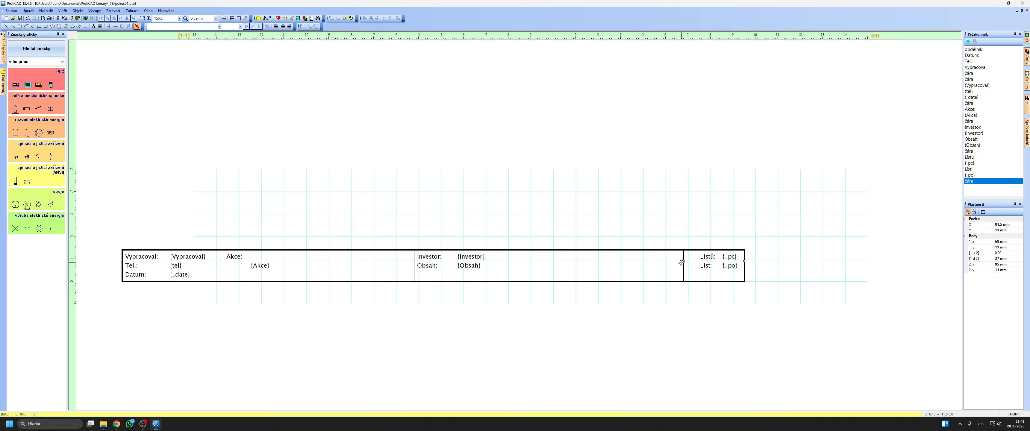
pyautogui.click(659, 269)
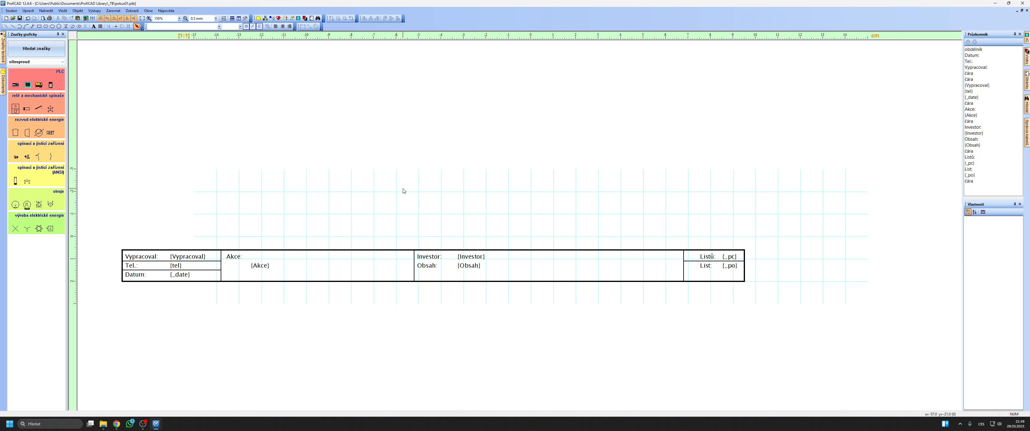
# Step: Save and close the title block file, and clear the existing objects from the ProfiCAD1 drawing page
pyautogui.click(19, 18)
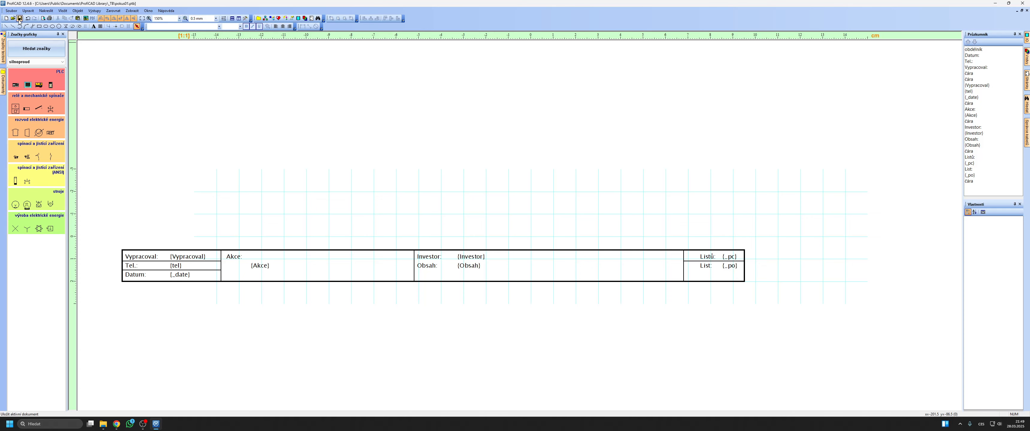
pyautogui.click(1027, 11)
pyautogui.scroll(-2, 704, 257)
pyautogui.moveTo(704, 257); pyautogui.dragTo(320, 370)
pyautogui.press('Delete')
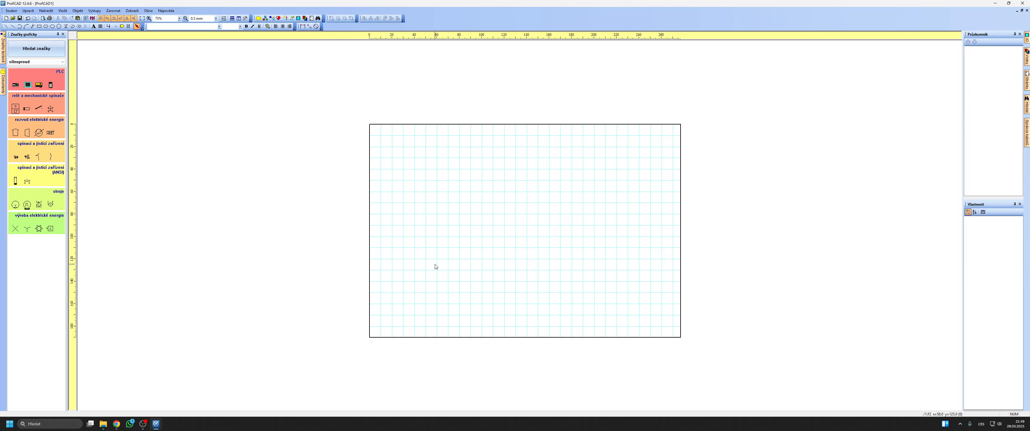
# Step: Assign the pokus01 title block to page 1 through its page settings
pyautogui.rightClick(471, 241)
pyautogui.click(516, 272)
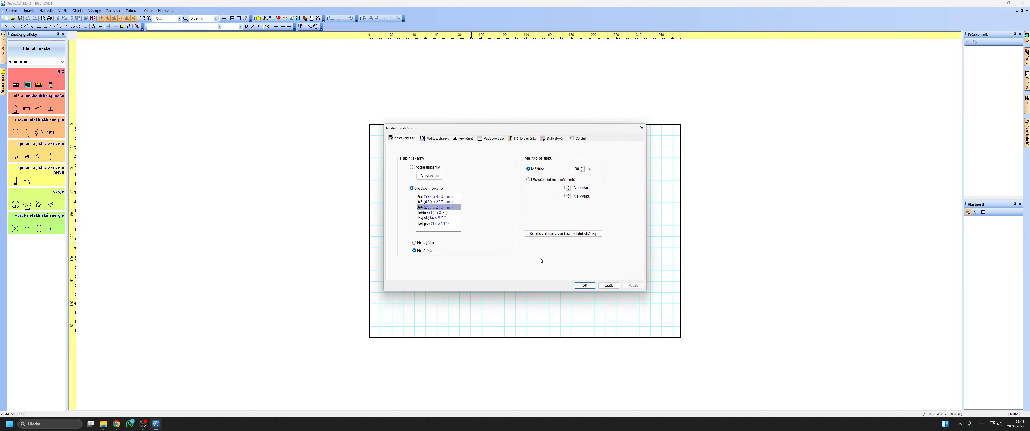
pyautogui.click(490, 139)
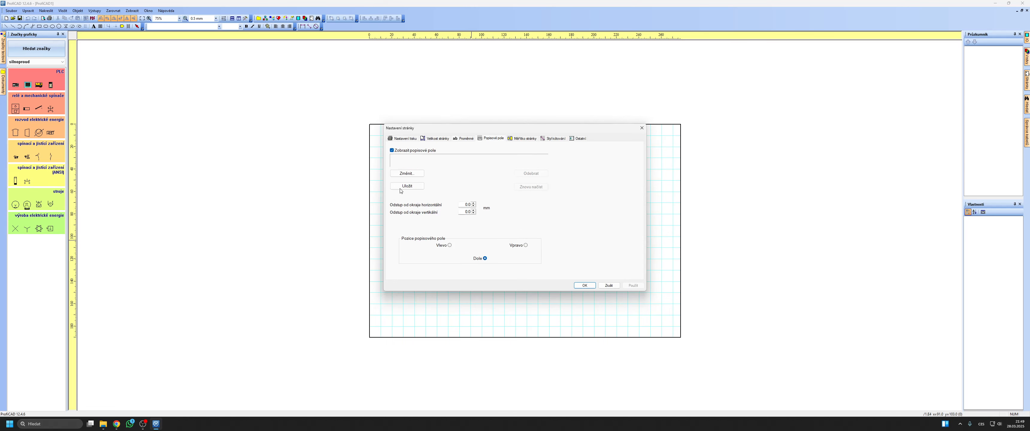
pyautogui.click(406, 173)
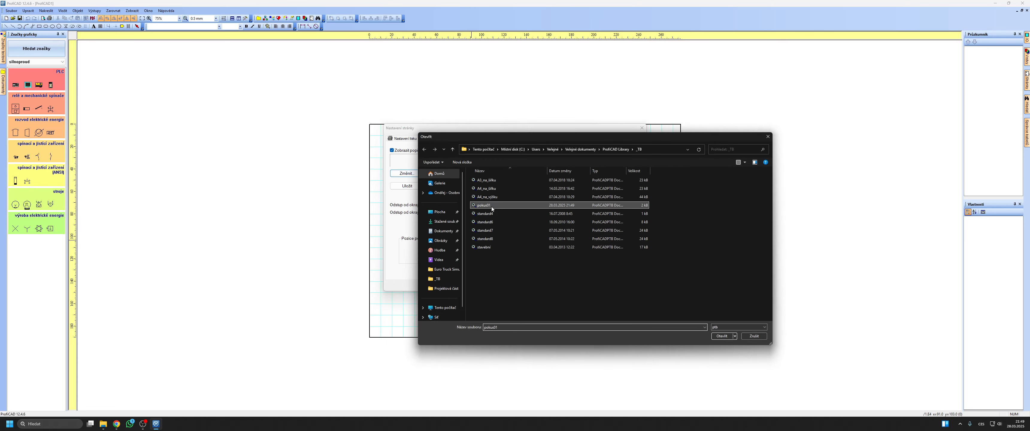
pyautogui.doubleClick(492, 207)
pyautogui.click(595, 285)
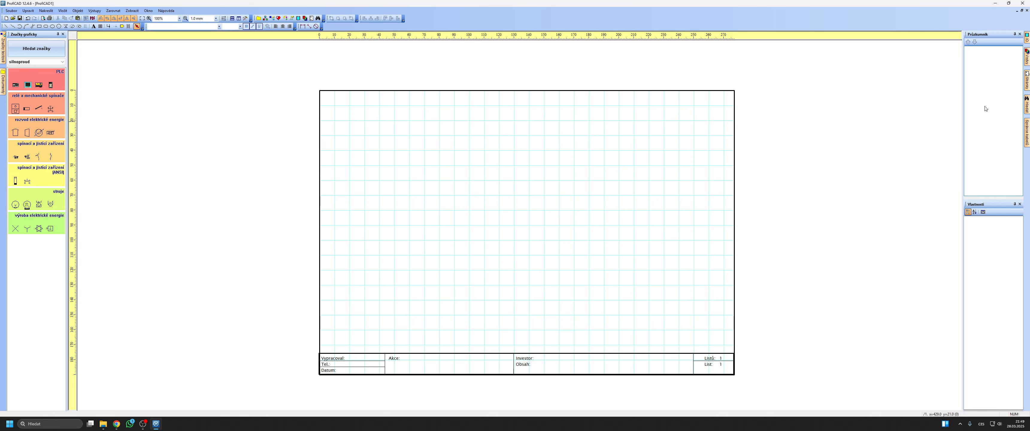
# Step: Add pages 2 and 3 to the document and return to page 1
pyautogui.click(1026, 80)
pyautogui.click(982, 42)
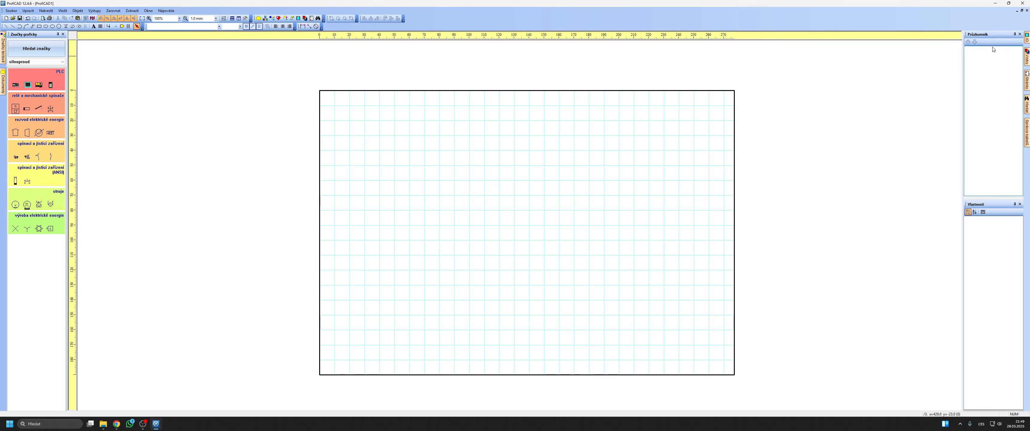
pyautogui.moveTo(1026, 80)
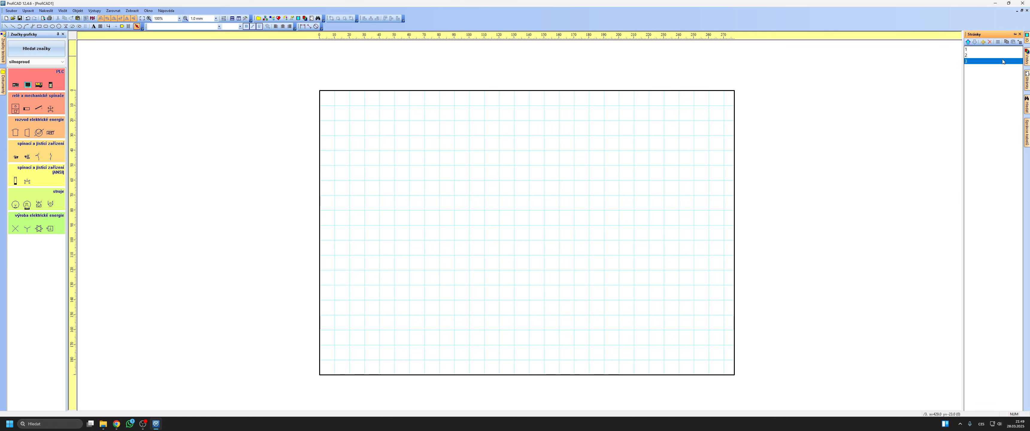
pyautogui.click(996, 50)
# Step: Look through page 1's print, size, dimension style, scale and title block settings for an option to copy them to other pages
pyautogui.rightClick(594, 174)
pyautogui.click(618, 207)
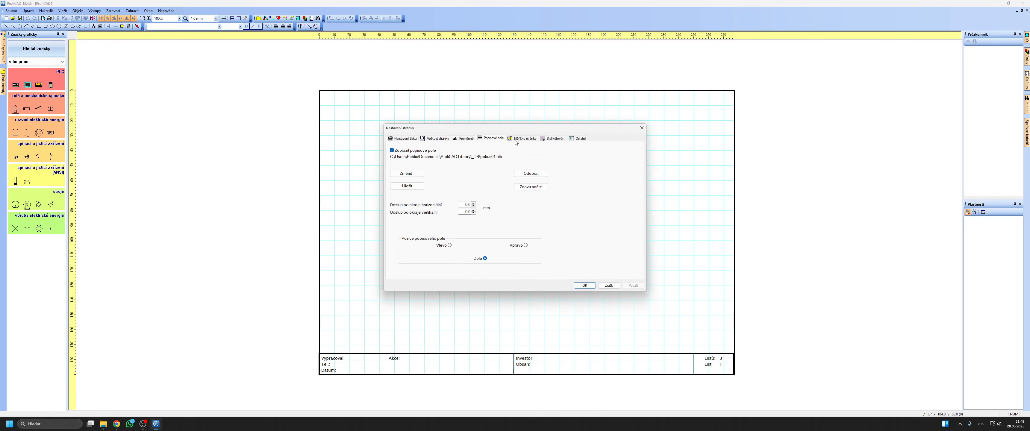
pyautogui.click(404, 139)
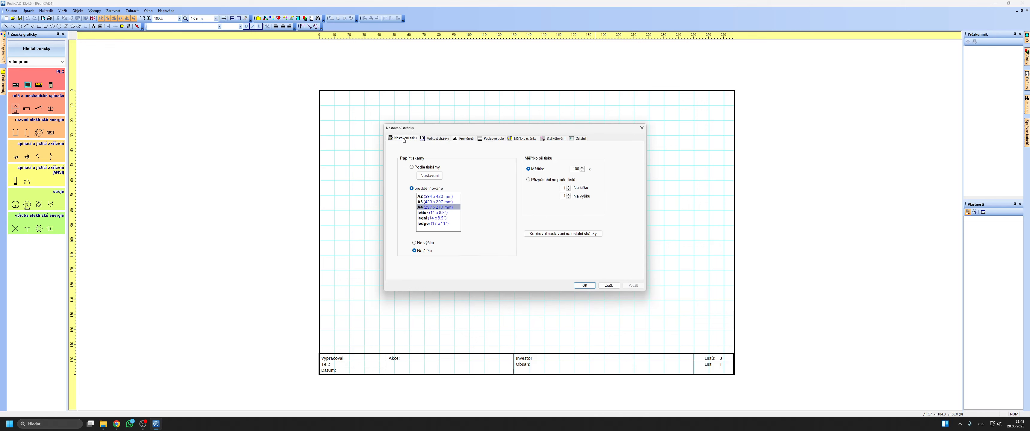
pyautogui.click(429, 140)
pyautogui.click(411, 140)
pyautogui.click(431, 140)
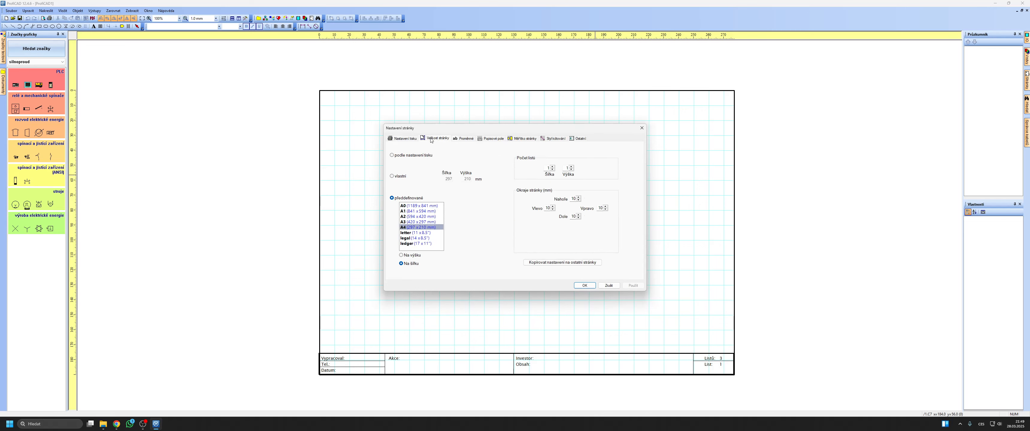
pyautogui.click(411, 140)
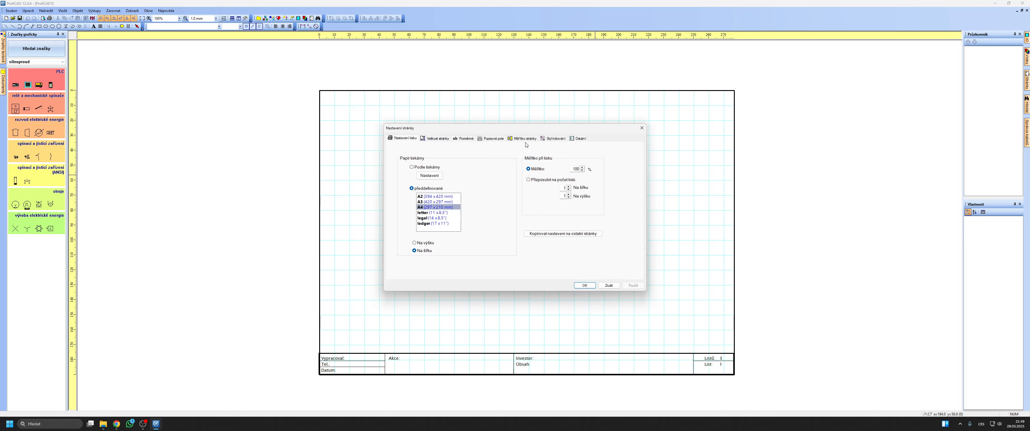
pyautogui.click(581, 139)
pyautogui.click(554, 138)
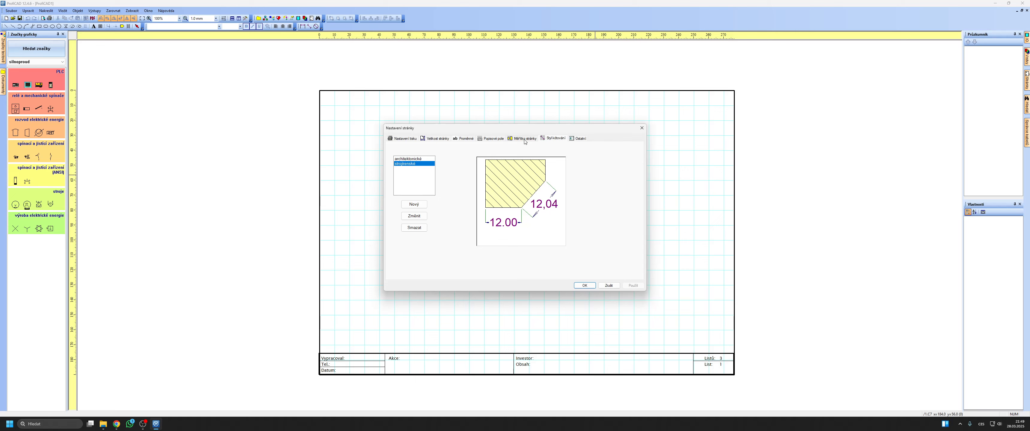
pyautogui.click(522, 138)
pyautogui.click(492, 139)
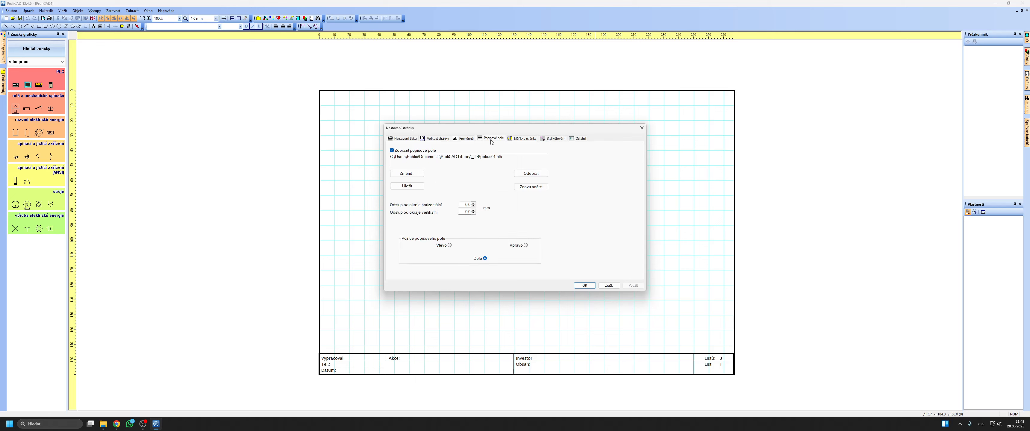
pyautogui.click(464, 139)
# Step: Copy the A4 page size settings to pages 1, 2 and 3, and accept the page settings
pyautogui.click(440, 139)
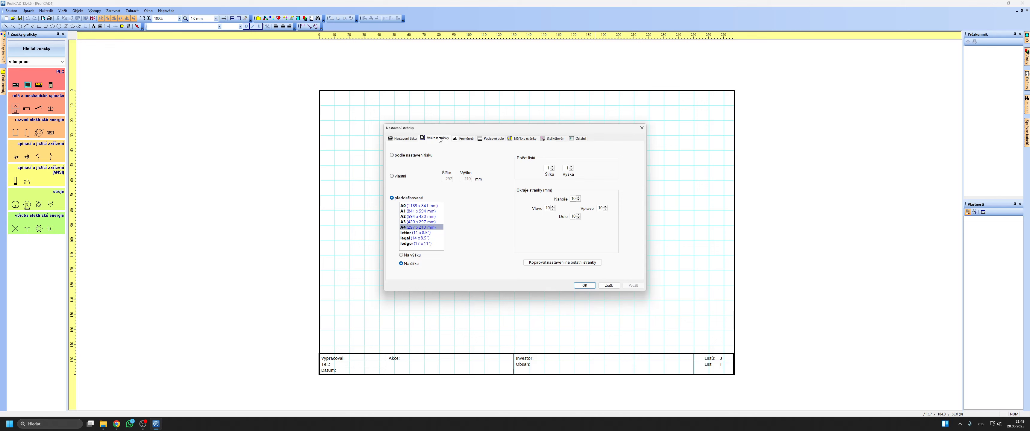
pyautogui.click(558, 264)
pyautogui.click(447, 172)
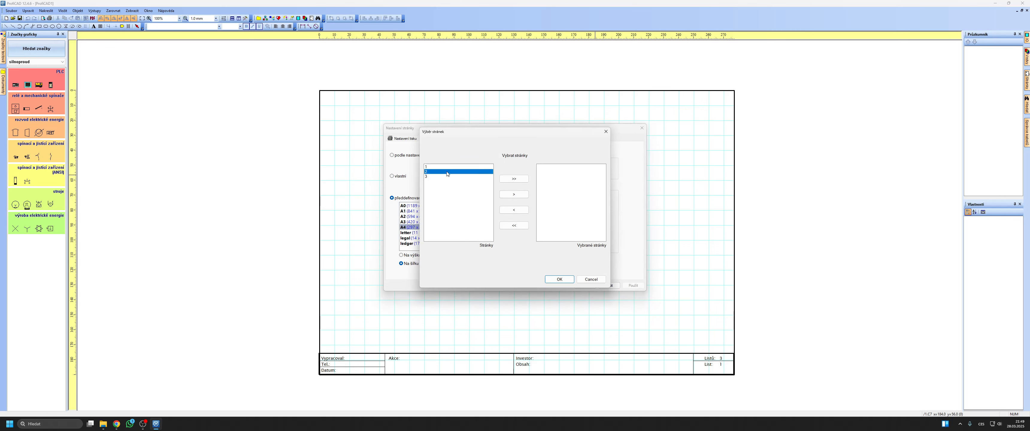
pyautogui.hotkey('shift', 'Up')
pyautogui.keyDown('shift'); pyautogui.click(440, 177); pyautogui.keyUp('shift')
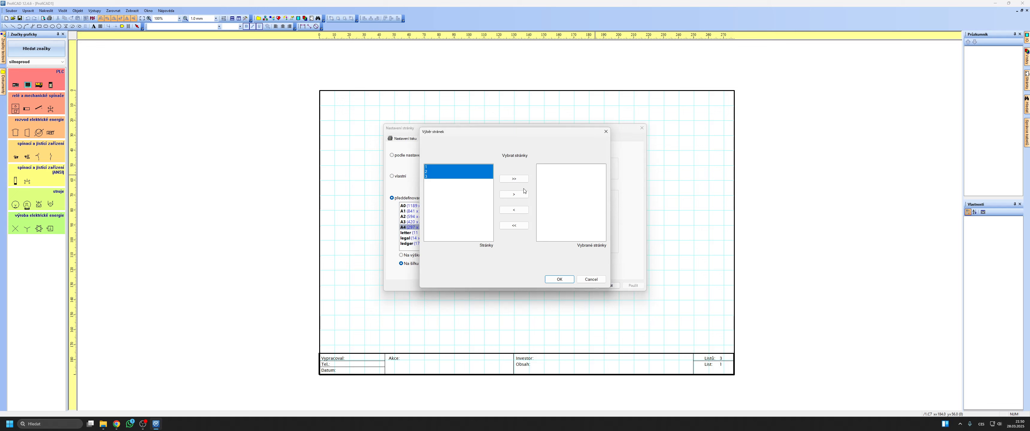
pyautogui.click(515, 179)
pyautogui.click(562, 279)
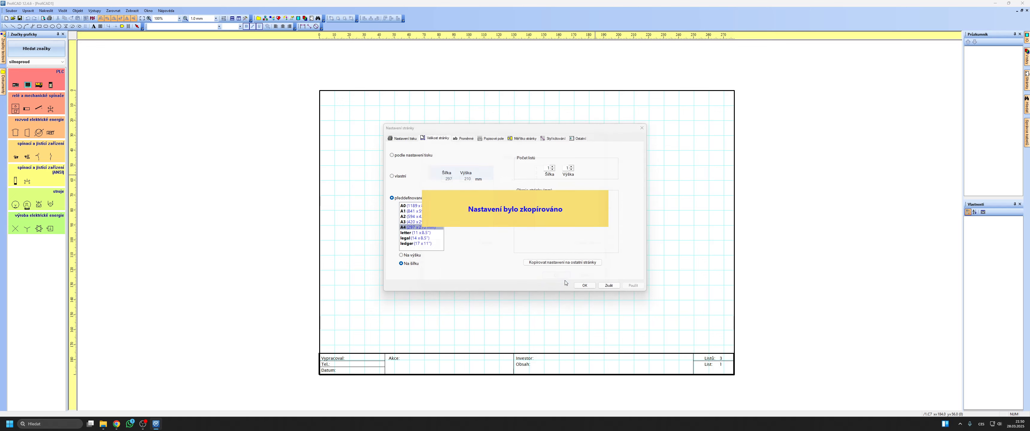
pyautogui.click(586, 287)
# Step: Assign the pokus01 title block to page 2 through its page settings
pyautogui.moveTo(1027, 80)
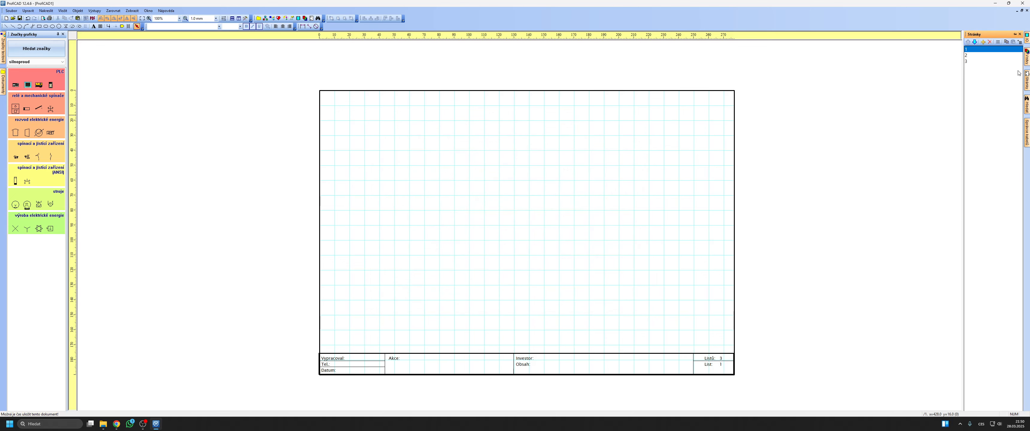
pyautogui.click(972, 55)
pyautogui.rightClick(594, 230)
pyautogui.click(612, 267)
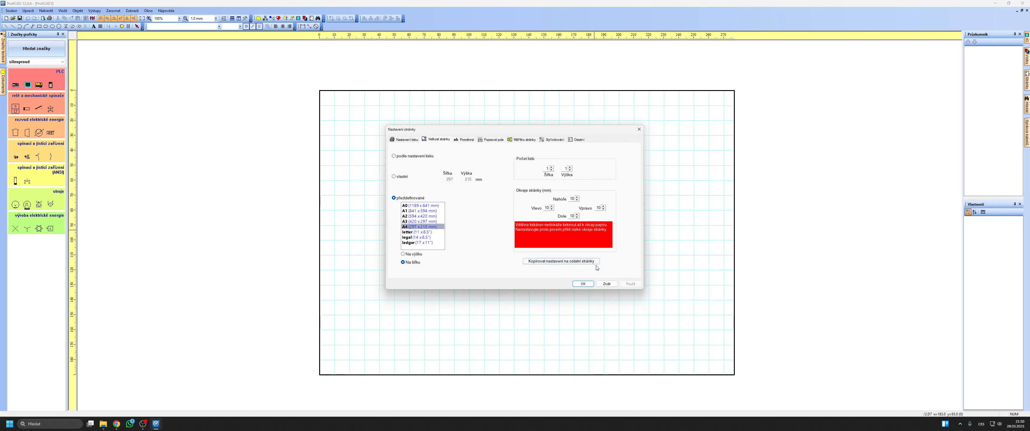
pyautogui.click(491, 138)
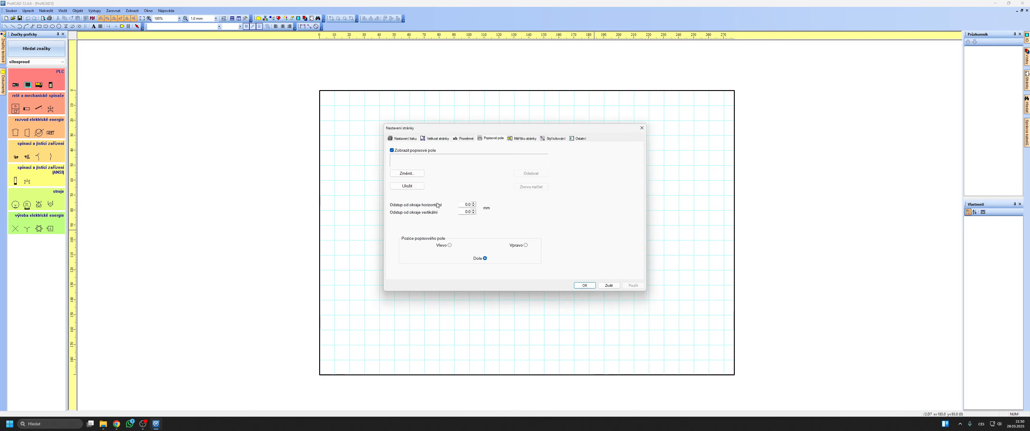
pyautogui.click(414, 176)
pyautogui.click(495, 206)
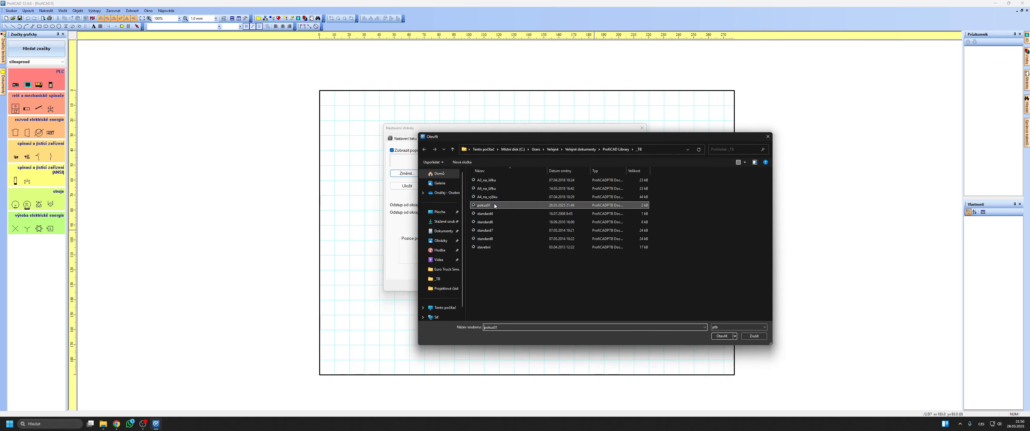
pyautogui.doubleClick(495, 205)
pyautogui.click(585, 286)
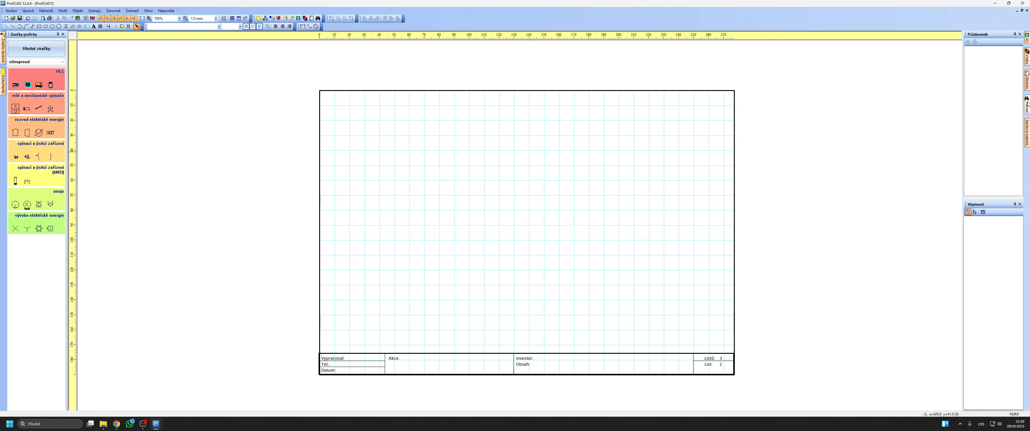
# Step: Assign the pokus01 title block to page 3 through its page settings
pyautogui.click(1026, 80)
pyautogui.click(972, 61)
pyautogui.rightClick(542, 200)
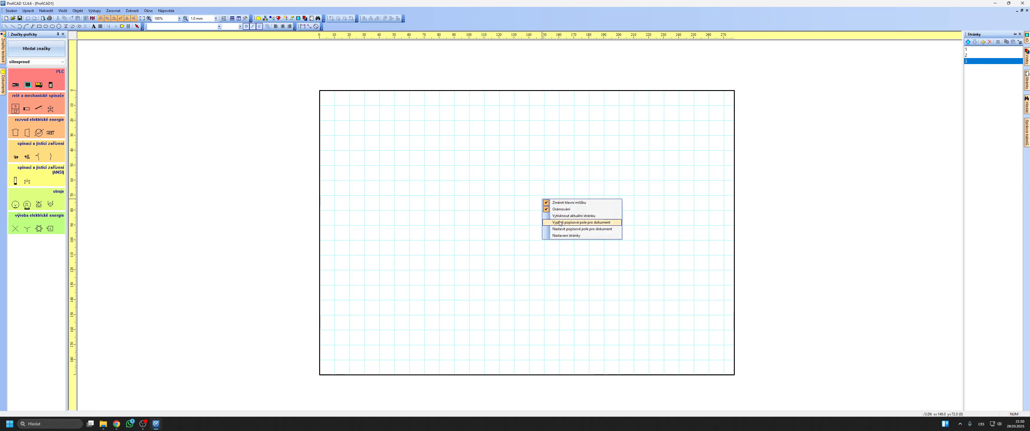
pyautogui.click(560, 223)
pyautogui.rightClick(554, 221)
pyautogui.click(567, 257)
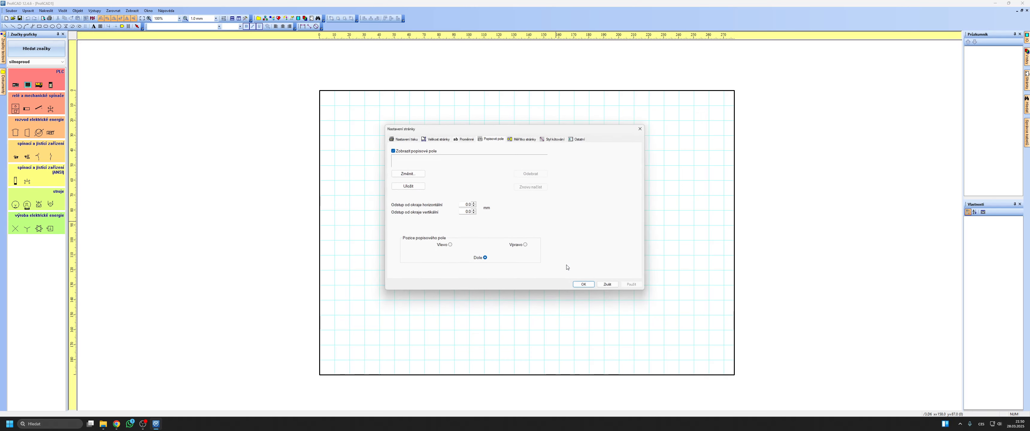
pyautogui.click(408, 174)
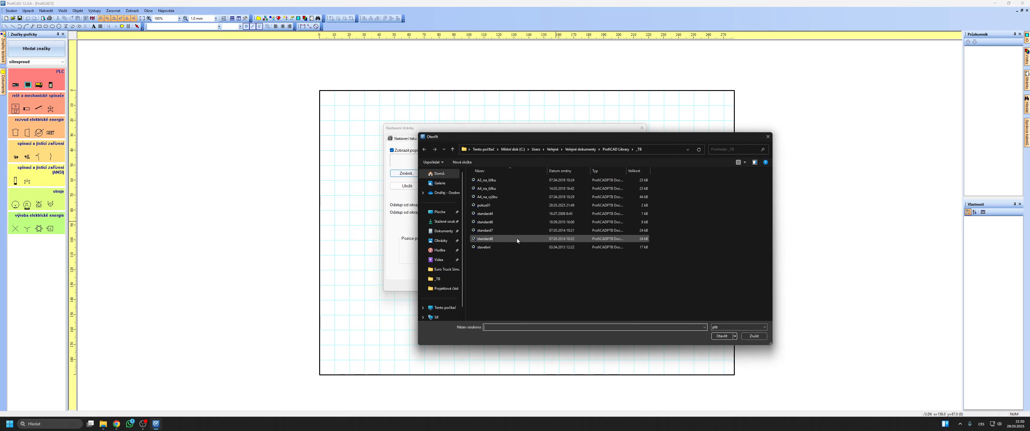
pyautogui.doubleClick(503, 205)
pyautogui.click(582, 286)
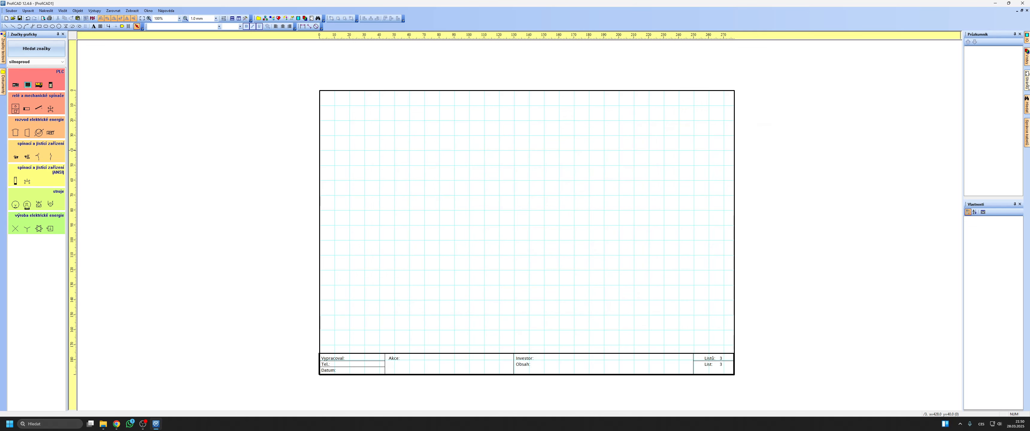
# Step: Compare the title blocks on pages 1 to 3 and review the document's variables list
pyautogui.moveTo(1027, 86)
pyautogui.click(990, 49)
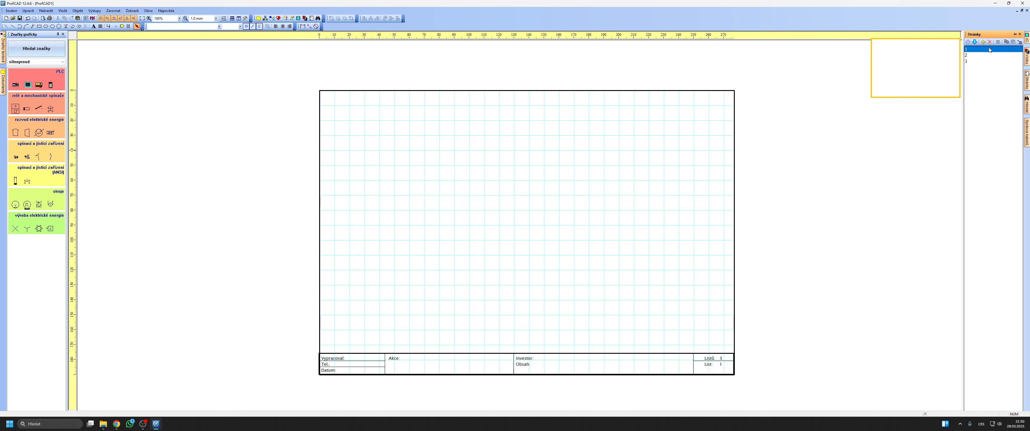
pyautogui.click(988, 55)
pyautogui.click(989, 61)
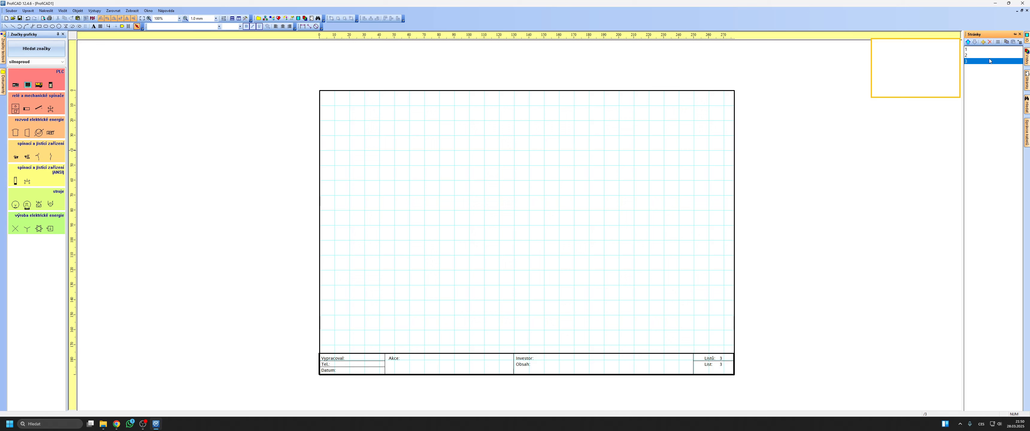
pyautogui.doubleClick(536, 172)
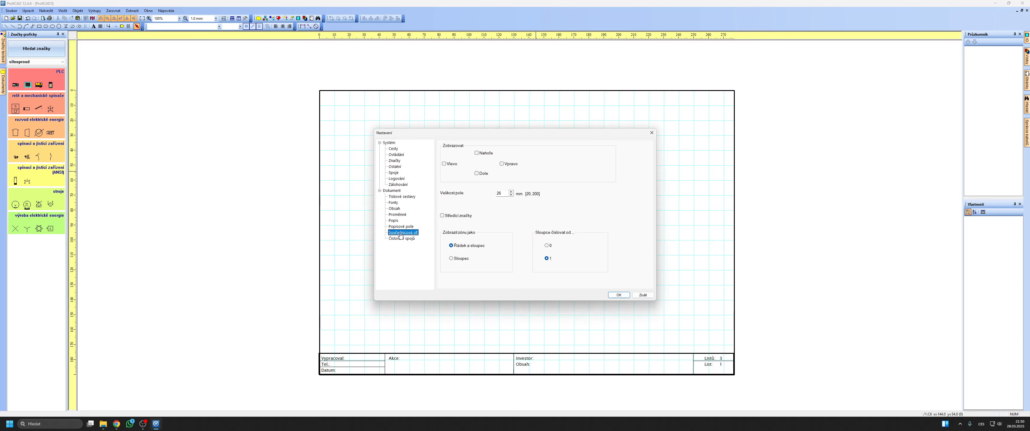
pyautogui.click(397, 214)
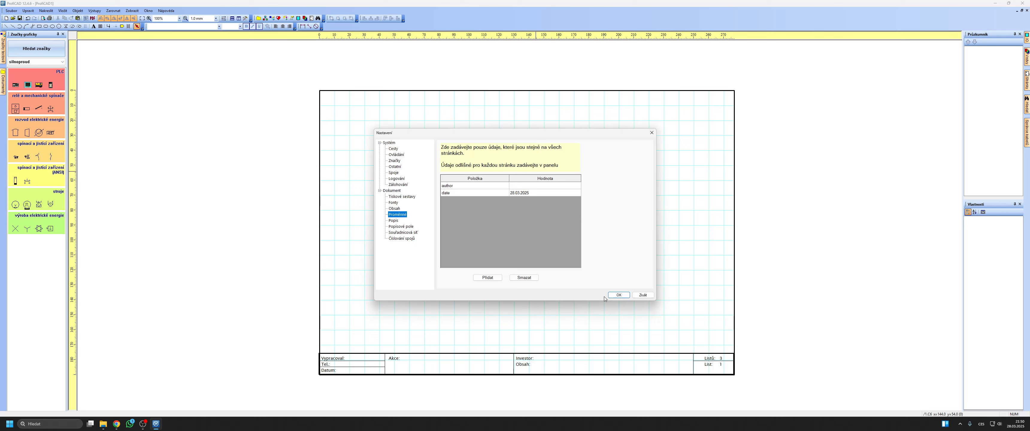
pyautogui.click(618, 294)
# Step: Reload page 1's title block from its file, check the page variables and accept the page settings
pyautogui.rightClick(500, 219)
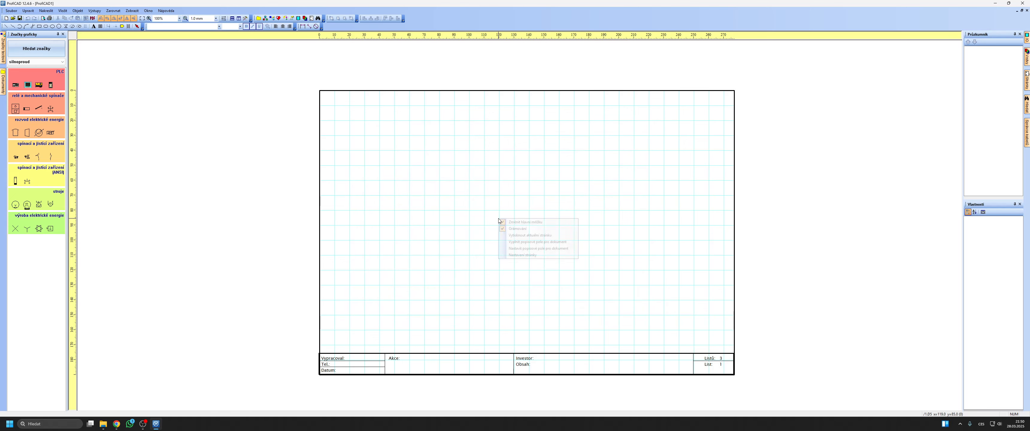
pyautogui.click(527, 255)
pyautogui.click(538, 189)
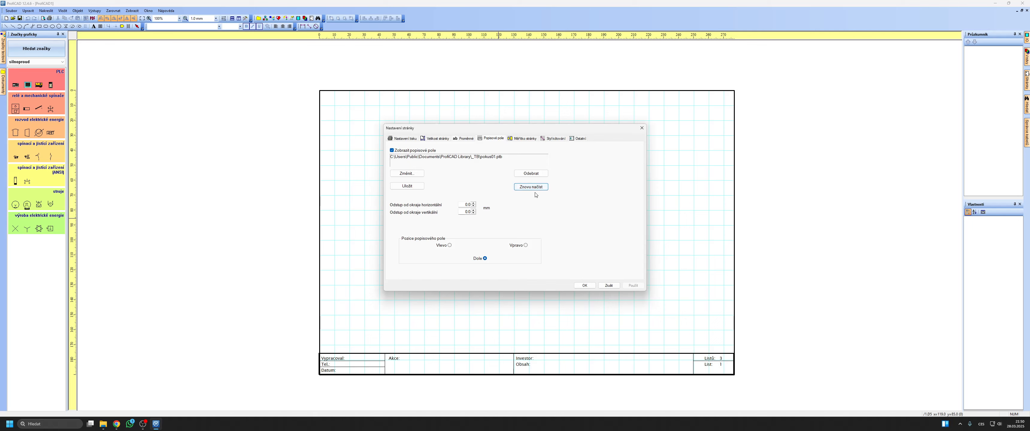
pyautogui.click(465, 139)
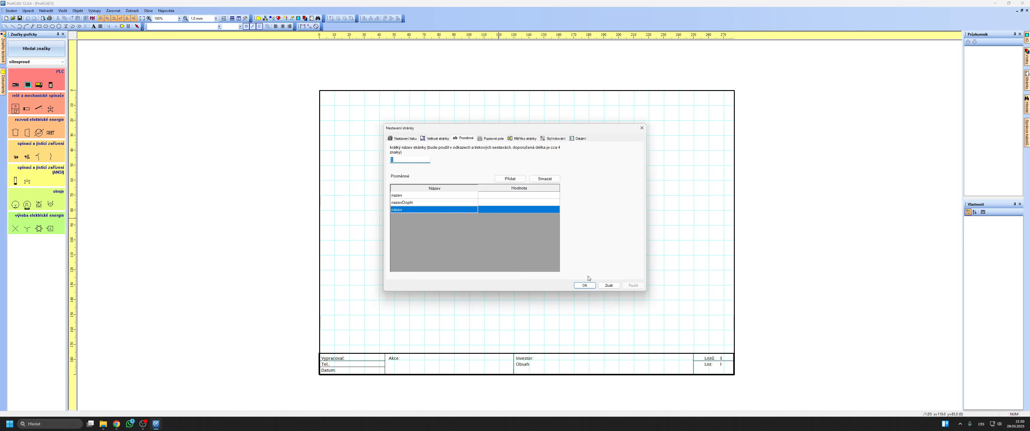
pyautogui.click(587, 285)
# Step: Set pokus01 as the title block for the whole document and accept the settings
pyautogui.doubleClick(527, 255)
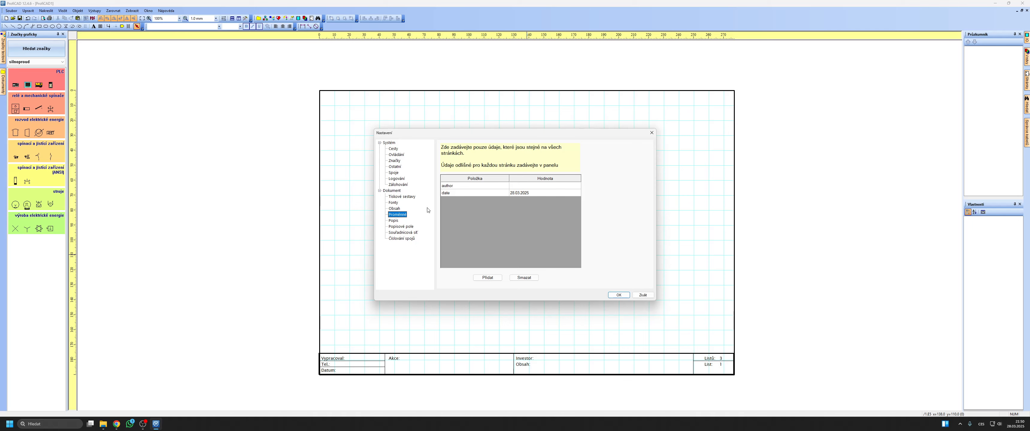
pyautogui.click(401, 227)
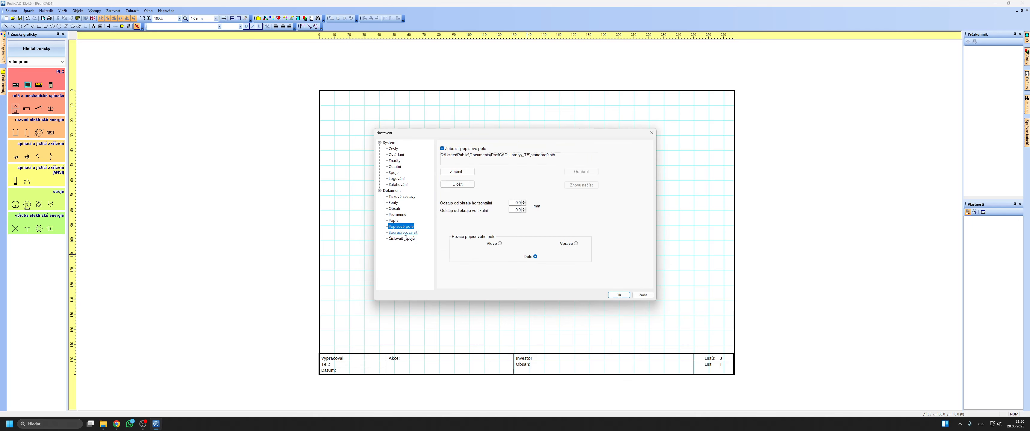
pyautogui.click(457, 172)
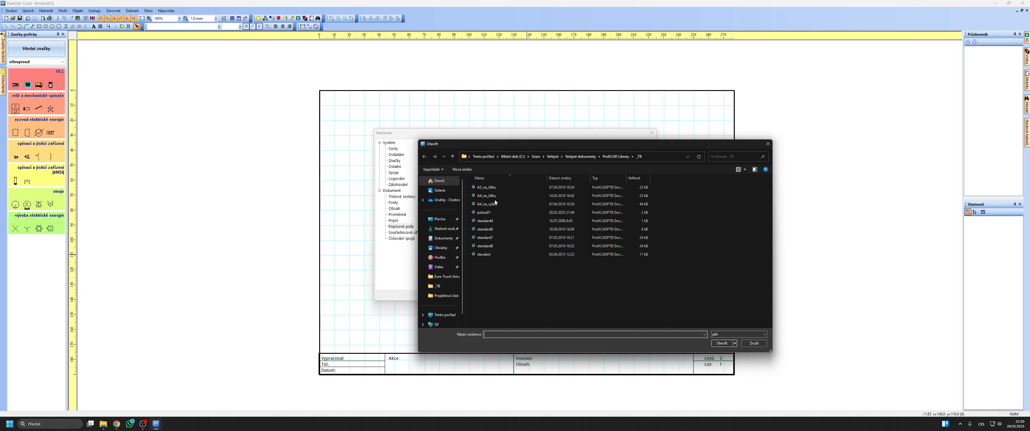
pyautogui.doubleClick(498, 212)
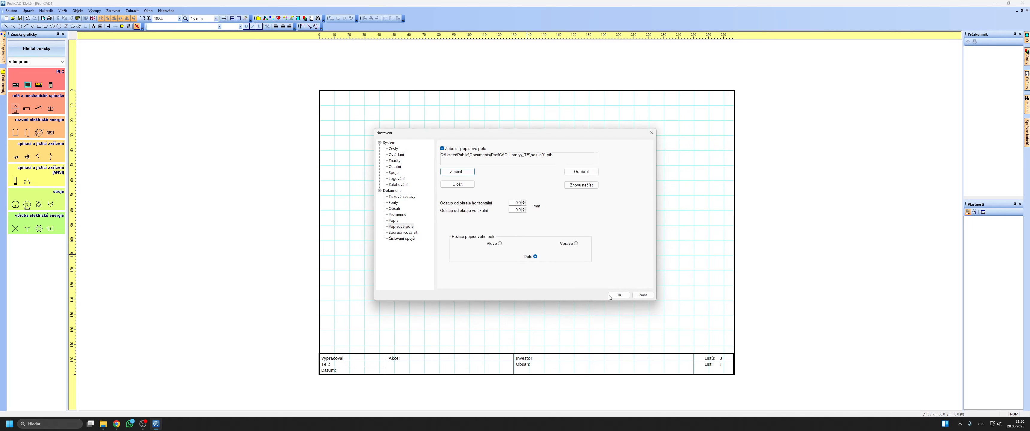
pyautogui.click(615, 300)
# Step: Fill in the document variables: Akce as Pro účel videa, Investor as Já and Obsah as Jeednopól
pyautogui.click(398, 214)
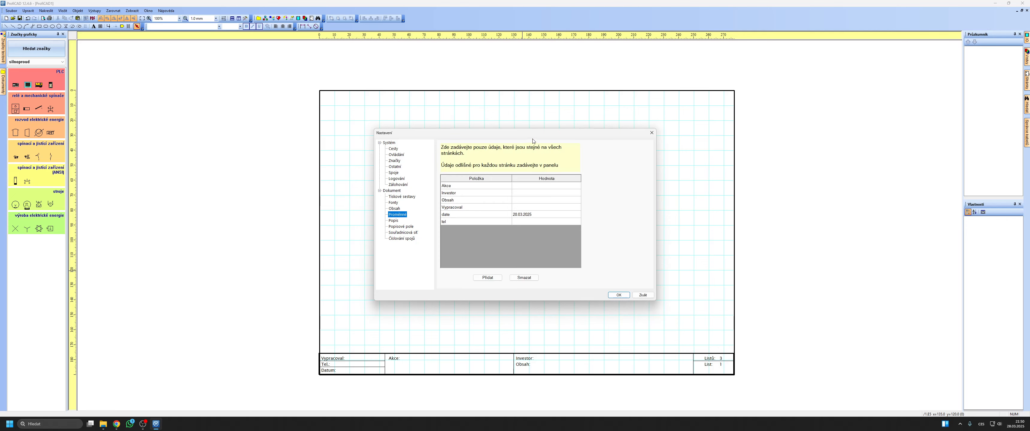
pyautogui.moveTo(533, 140); pyautogui.dragTo(494, 124)
pyautogui.click(476, 173)
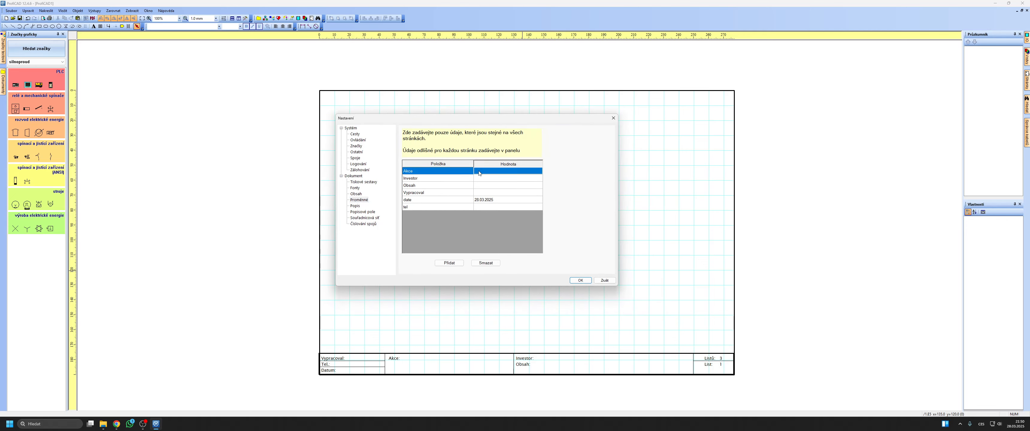
pyautogui.click(479, 173)
pyautogui.write('Pro účel videa')
pyautogui.click(503, 179)
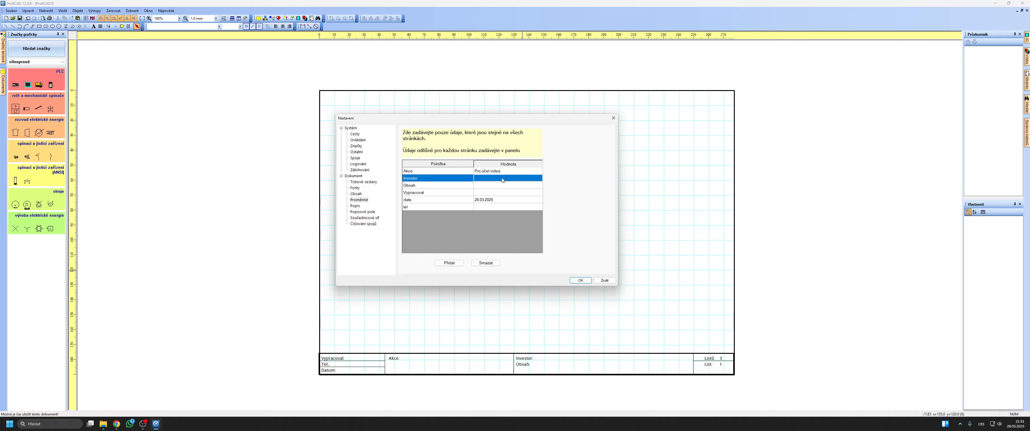
pyautogui.click(502, 179)
pyautogui.click(501, 185)
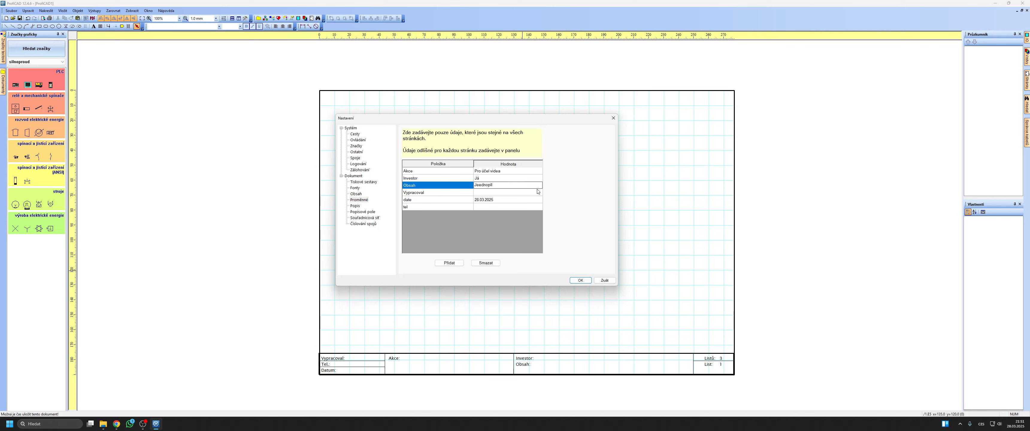
# Step: Set the Vypracoval variable to Já sám, fill in the telephone number and accept the document settings
pyautogui.click(516, 193)
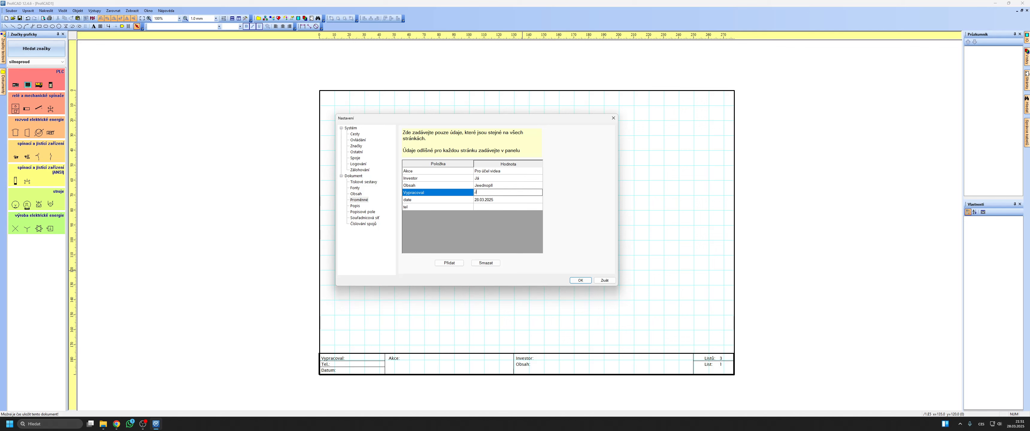
pyautogui.click(501, 207)
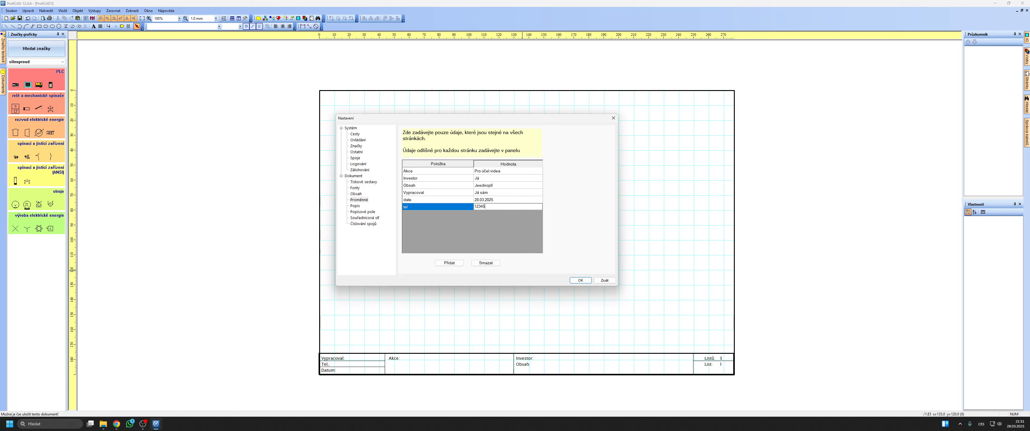
pyautogui.write('123456')
pyautogui.click(449, 263)
pyautogui.click(581, 280)
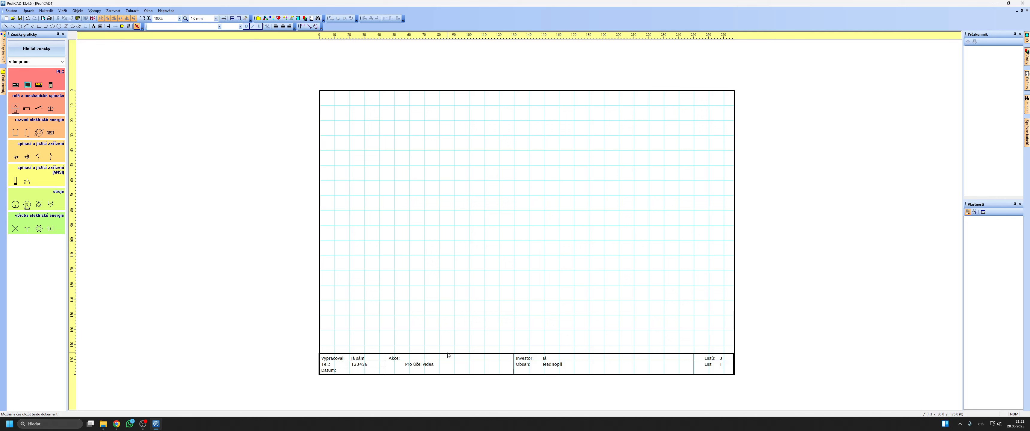
# Step: Check the filled-in title block on pages 2 and 3, and return to page 1
pyautogui.moveTo(1026, 80)
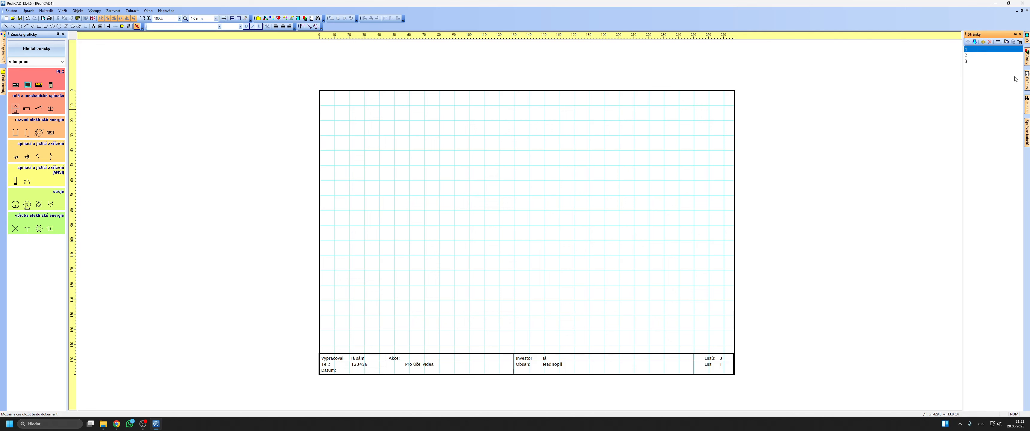
pyautogui.click(987, 56)
pyautogui.click(983, 62)
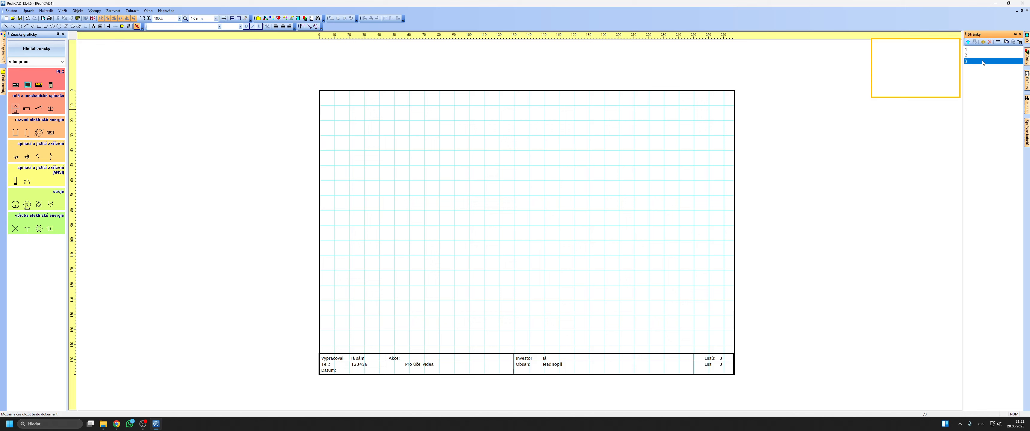
pyautogui.press('Up')
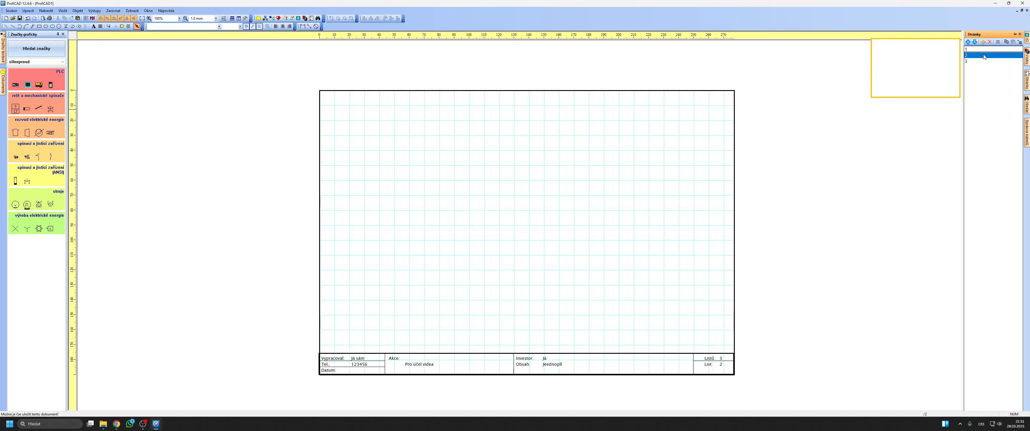
pyautogui.click(987, 51)
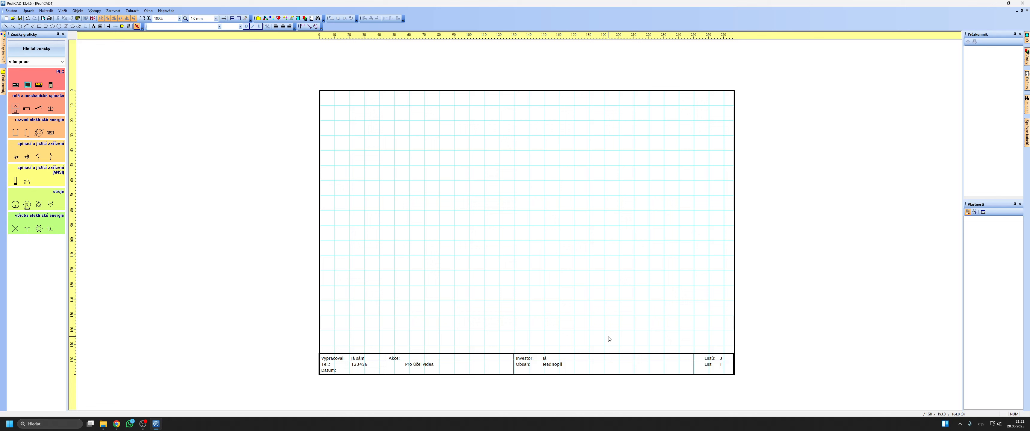
# Step: Add seven new pages, 4 to 10, to the document after page 1
pyautogui.moveTo(1027, 73)
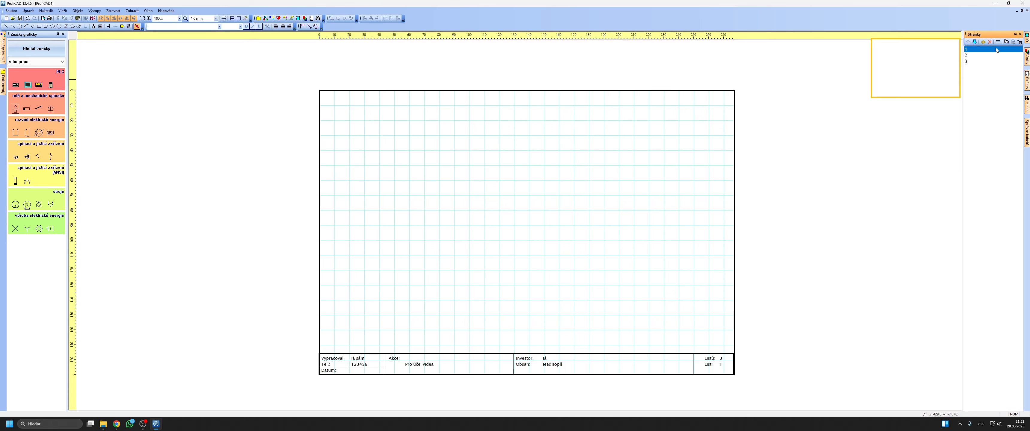
pyautogui.click(983, 43)
pyautogui.click(984, 42)
pyautogui.click(984, 43)
pyautogui.click(983, 42)
pyautogui.click(983, 43)
pyautogui.click(984, 42)
pyautogui.click(983, 42)
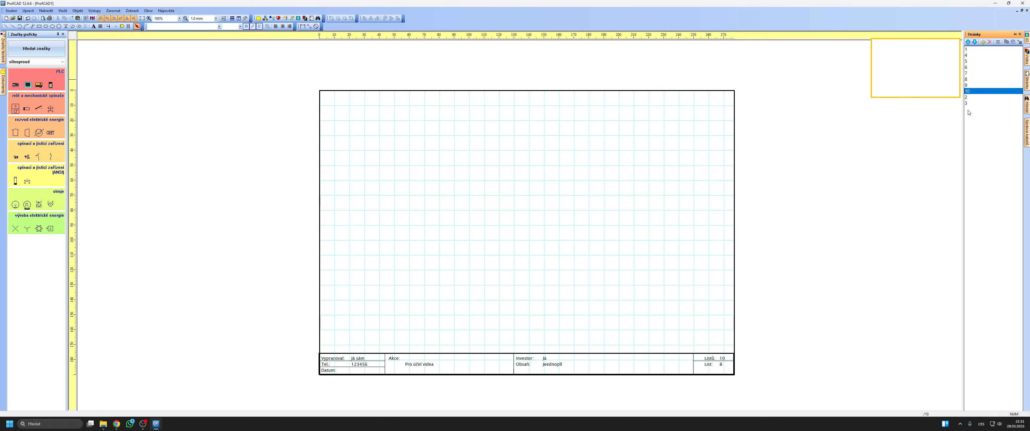
# Step: Delete page 3, move page 2 directly after page 1, and return to page 1
pyautogui.moveTo(974, 68); pyautogui.dragTo(981, 108)
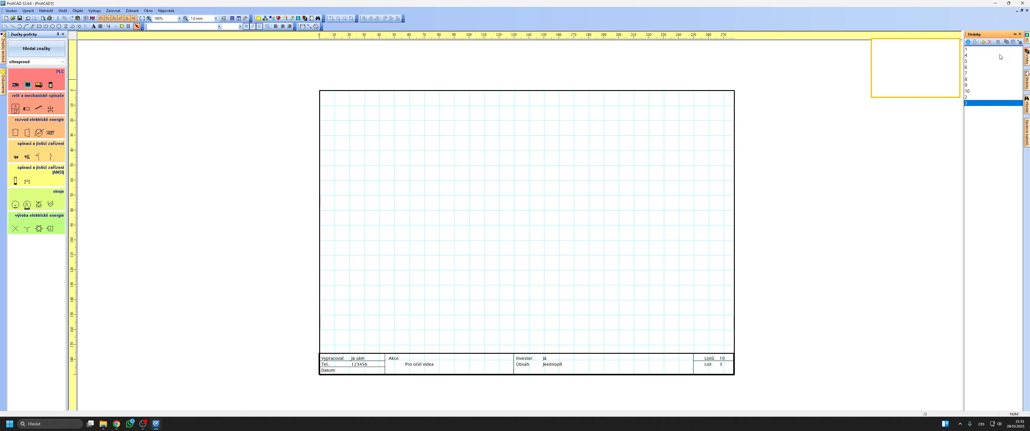
pyautogui.click(990, 42)
pyautogui.click(505, 223)
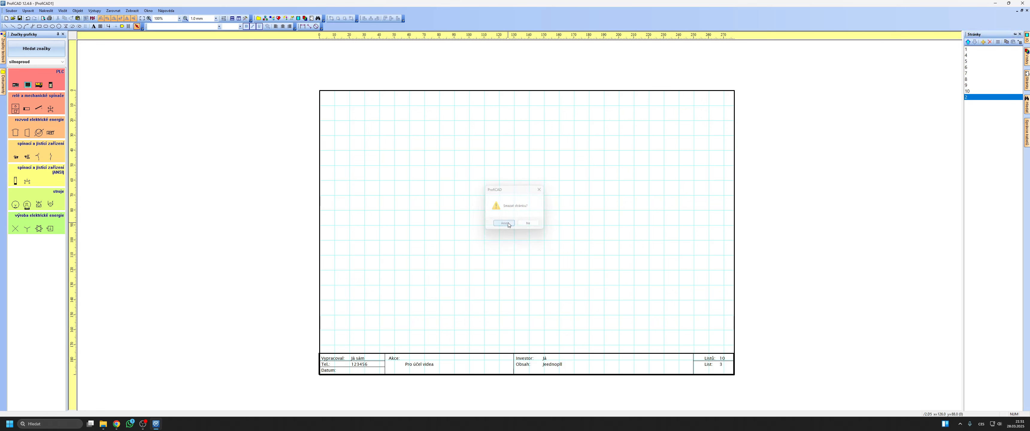
pyautogui.moveTo(979, 98); pyautogui.dragTo(972, 59)
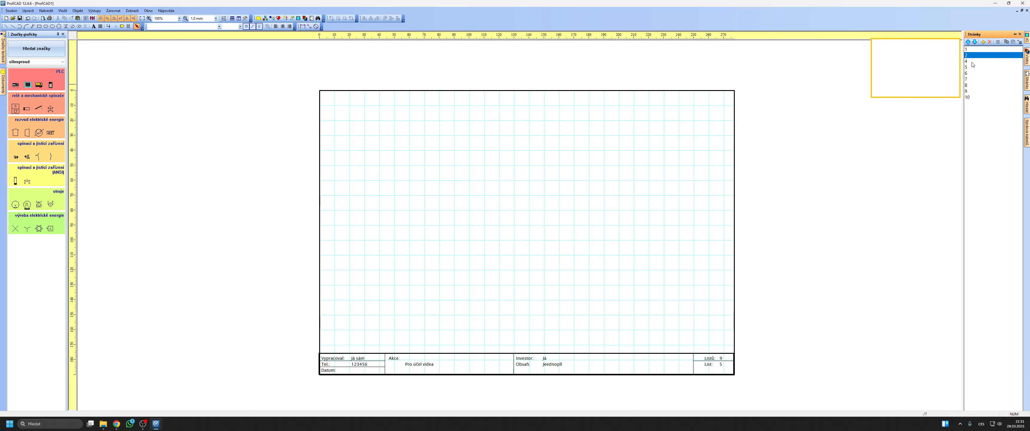
pyautogui.click(972, 62)
pyautogui.click(975, 50)
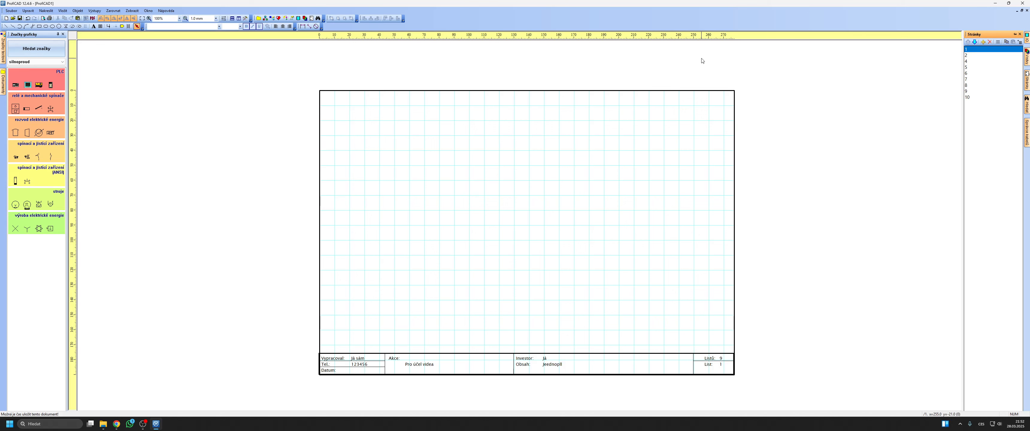
# Step: Undo the move of page 2, the deletion of page 3 and the addition of pages 7 to 10
pyautogui.click(28, 19)
pyautogui.click(28, 18)
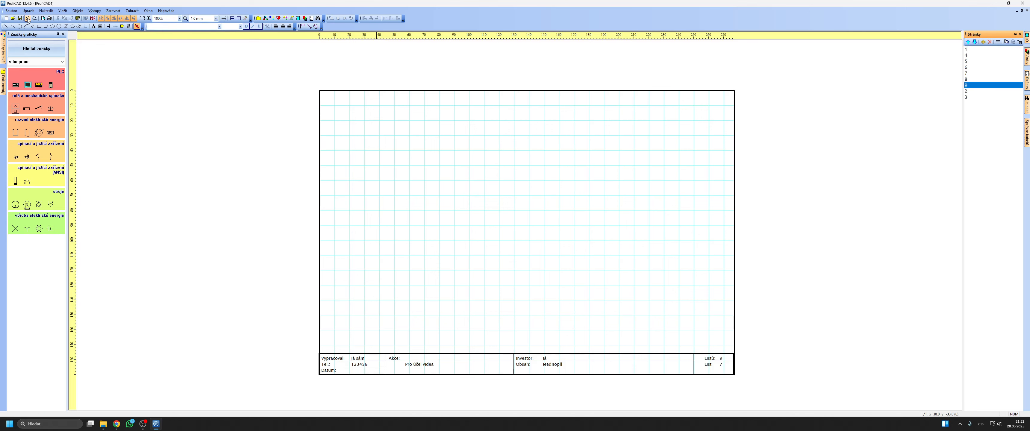
pyautogui.click(27, 19)
pyautogui.click(28, 18)
pyautogui.click(28, 19)
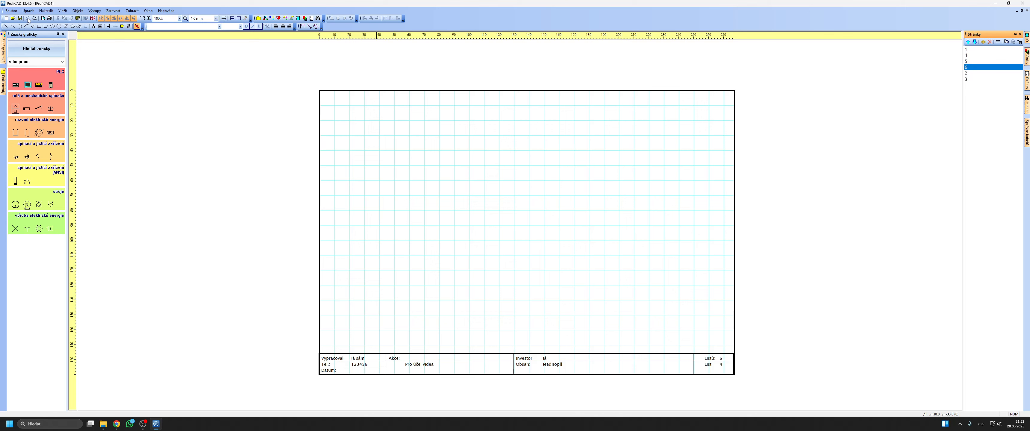
# Step: Delete pages 6, 5 and 4 from the document
pyautogui.click(989, 42)
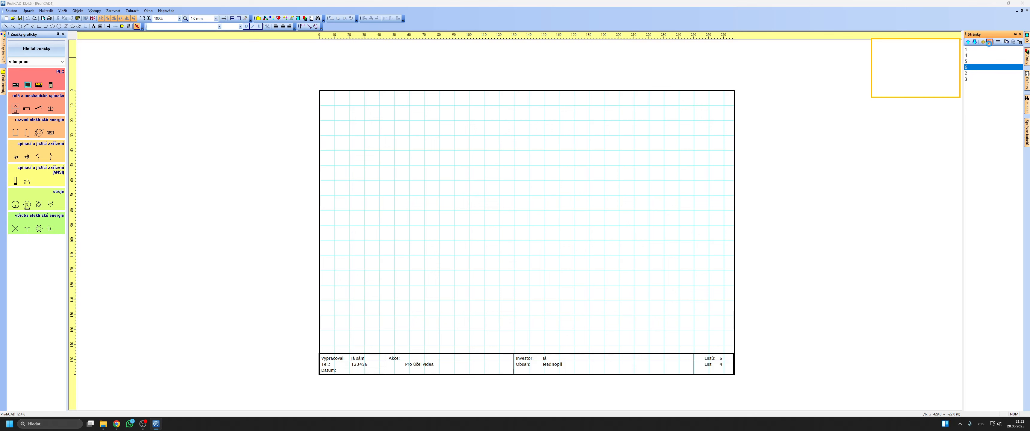
pyautogui.click(504, 223)
pyautogui.click(989, 42)
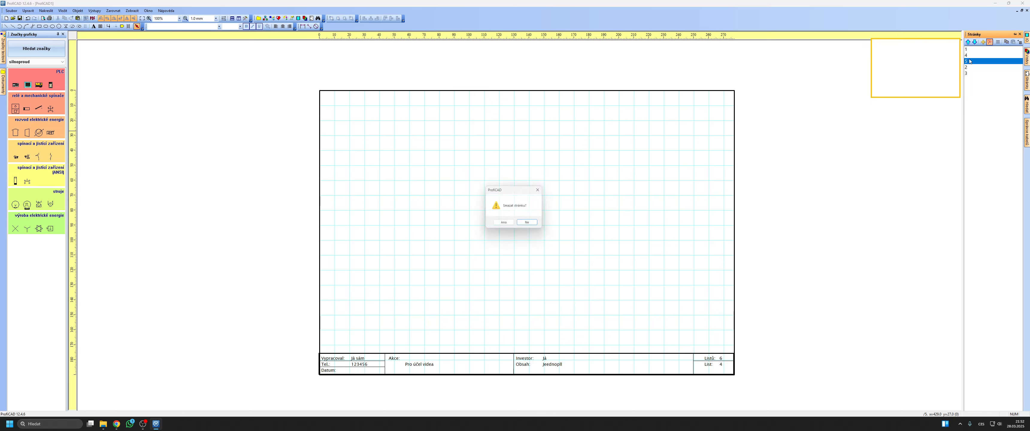
pyautogui.click(504, 223)
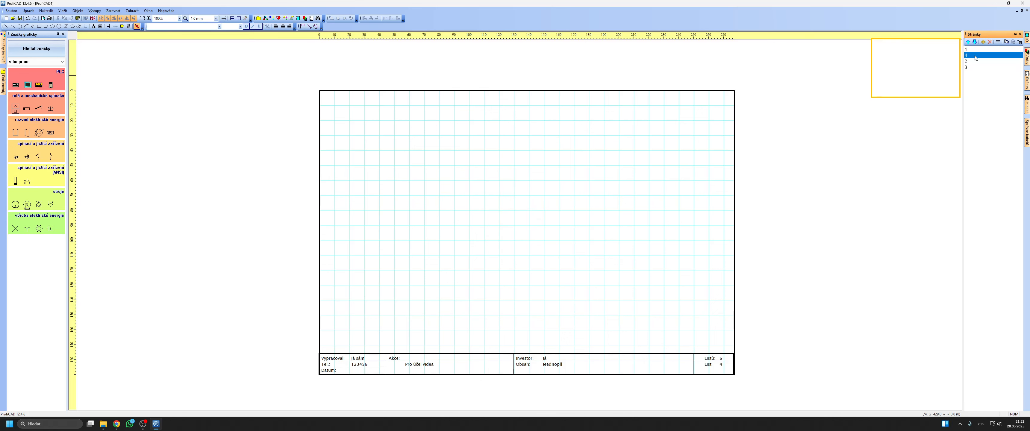
pyautogui.click(990, 42)
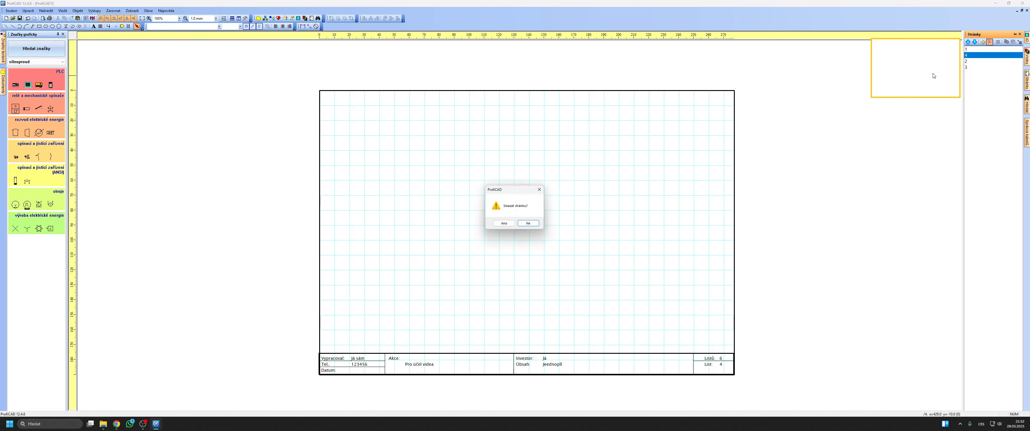
pyautogui.click(504, 224)
# Step: Add seven new pages, 4 to 10, after page 3
pyautogui.click(983, 41)
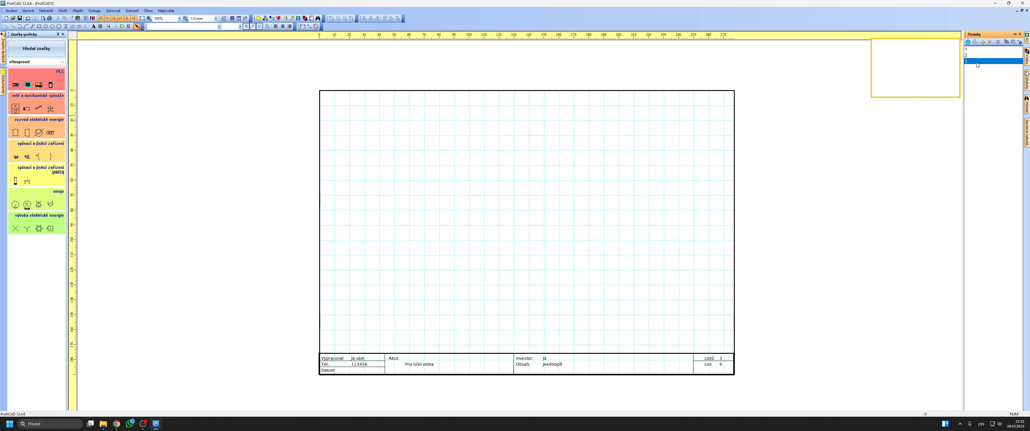
pyautogui.click(982, 42)
pyautogui.click(983, 42)
pyautogui.click(983, 42)
pyautogui.click(983, 42)
pyautogui.click(983, 42)
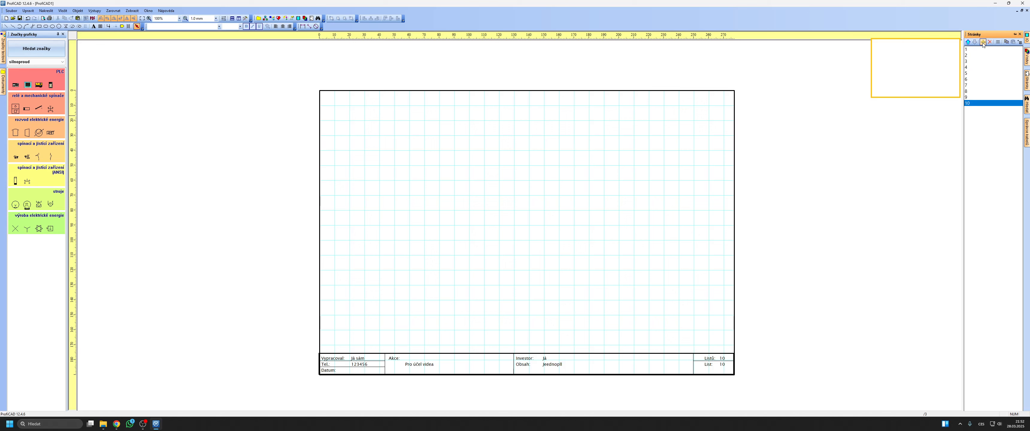
pyautogui.click(982, 41)
# Step: Browse through the document's pages up to page 10 to check the title blocks, and return to page 1
pyautogui.click(978, 99)
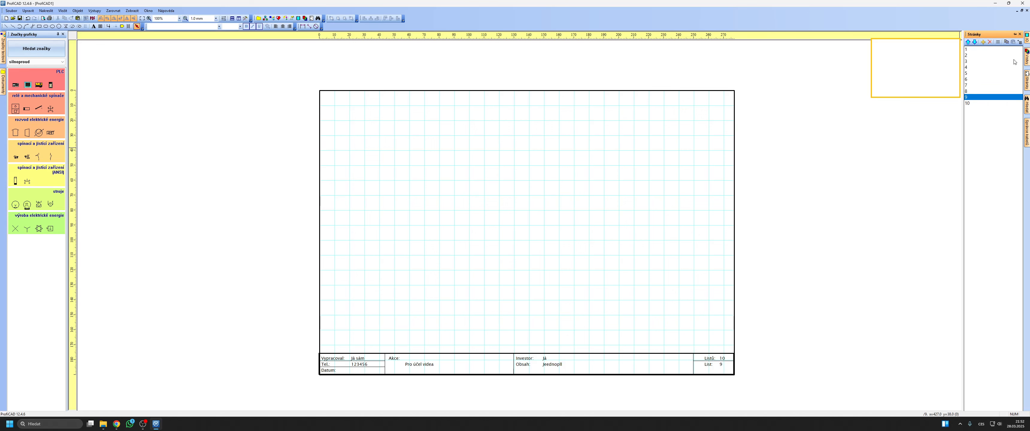
pyautogui.click(989, 75)
pyautogui.click(973, 56)
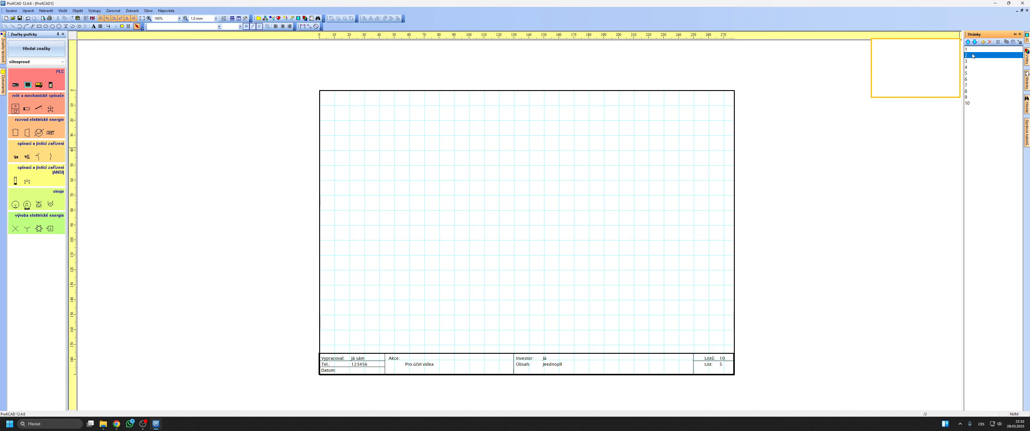
pyautogui.press('Down')
pyautogui.press('Down')
pyautogui.press('Down')
pyautogui.press('Down')
pyautogui.press('Down')
pyautogui.press('Down')
pyautogui.press('Down')
pyautogui.press('Down')
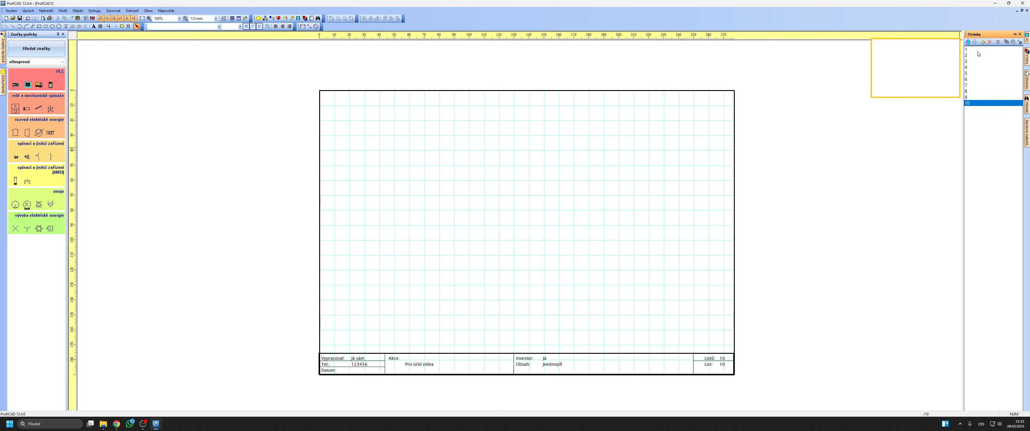
pyautogui.click(977, 52)
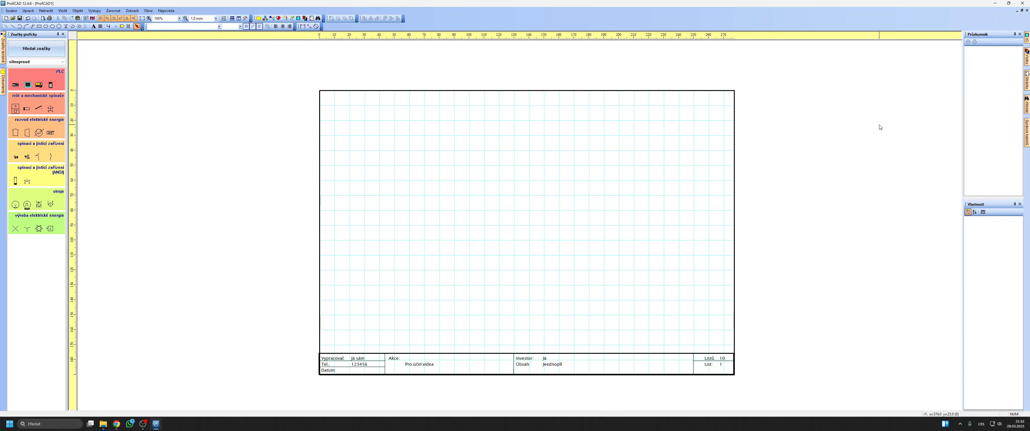
# Step: In the page list, name pages 1 to 4 Úvodní, Silové, Ovládací and PLC
pyautogui.moveTo(1026, 80)
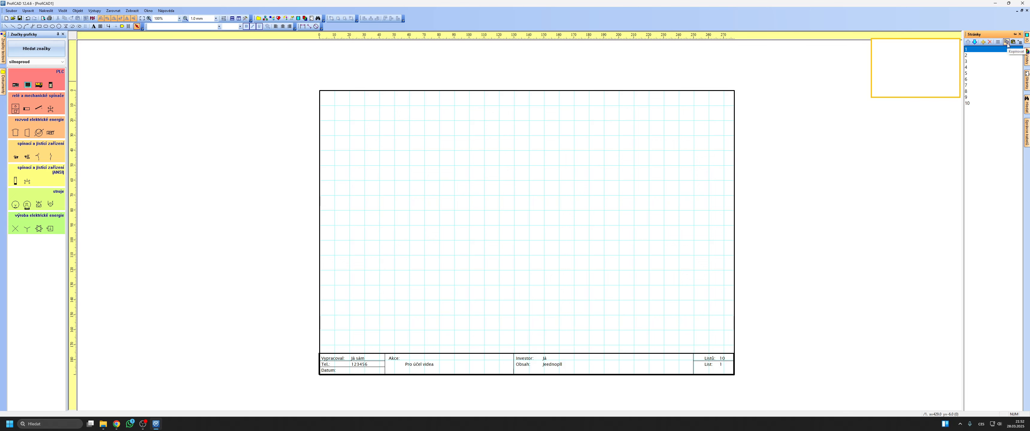
pyautogui.click(999, 42)
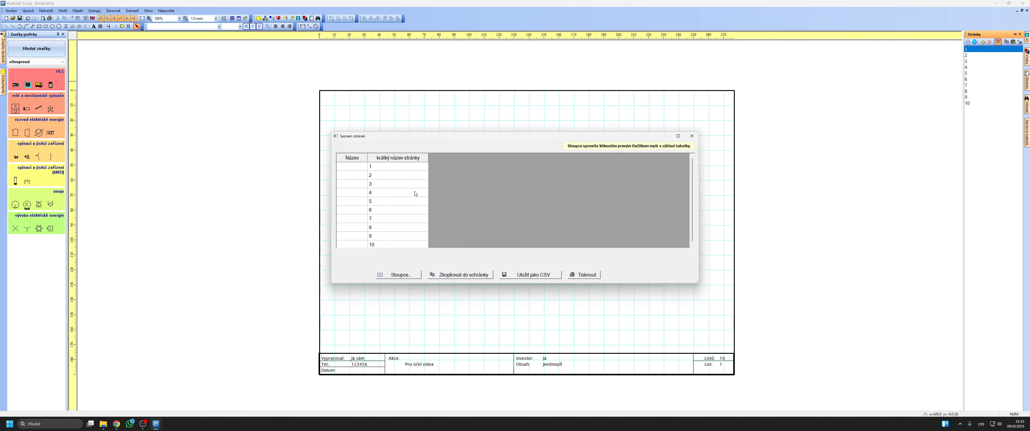
pyautogui.click(353, 168)
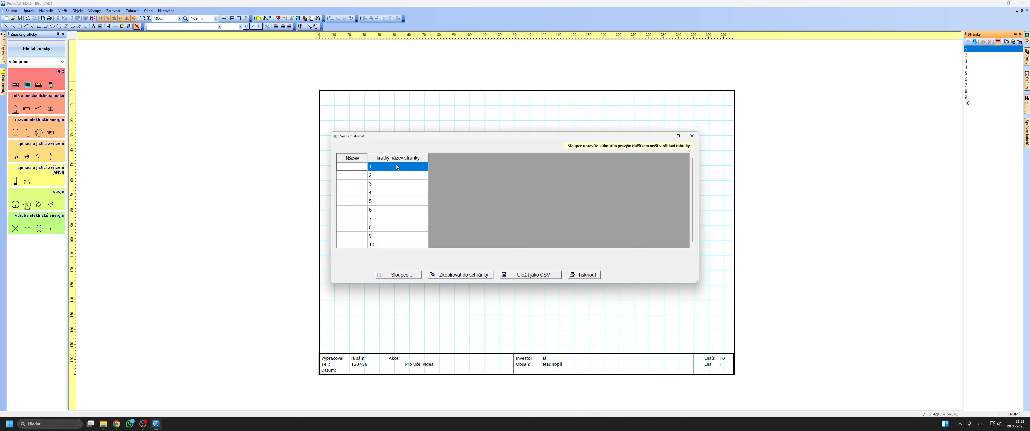
pyautogui.click(349, 177)
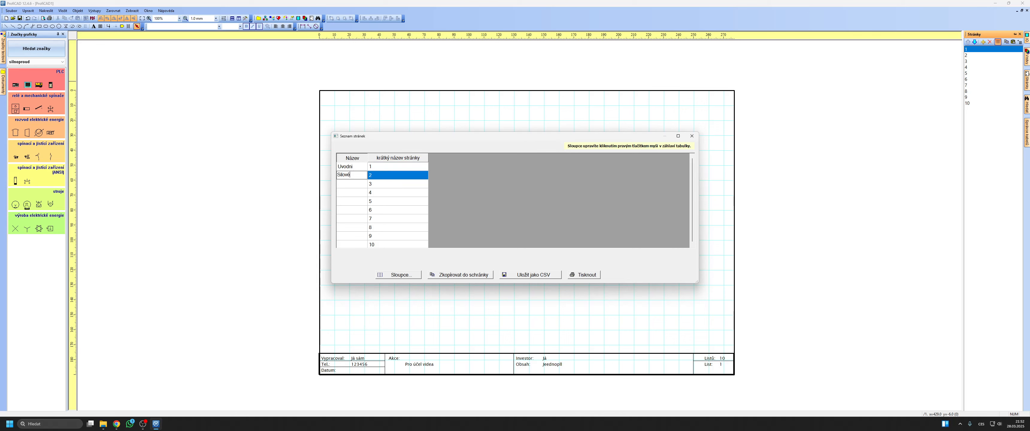
pyautogui.click(347, 187)
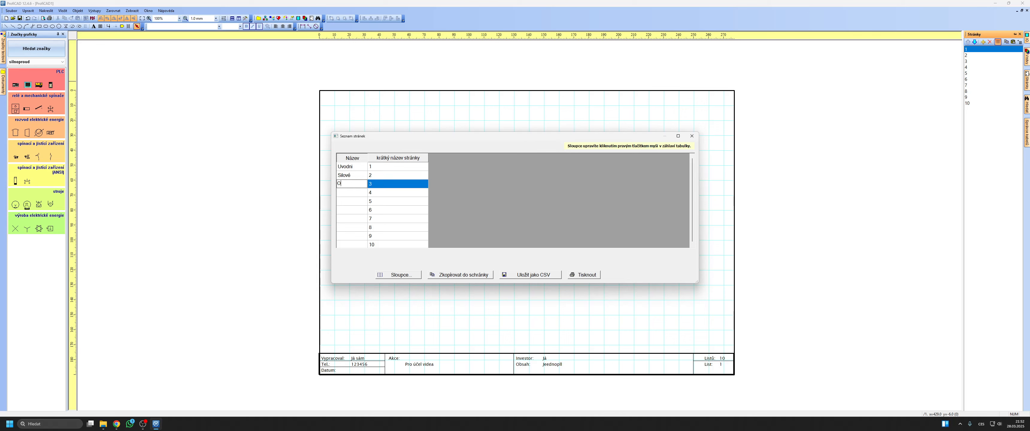
pyautogui.click(348, 194)
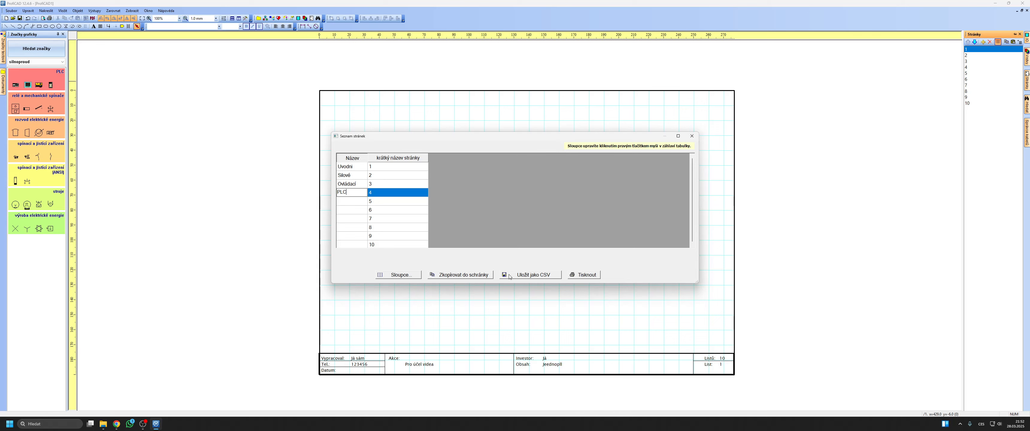
pyautogui.click(692, 136)
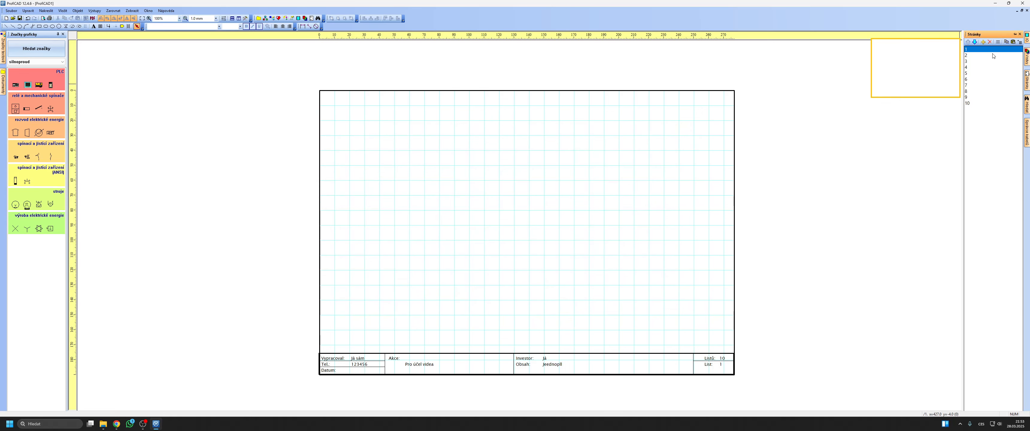
# Step: In the page list, set the short names of the first four pages to 1 Úvodní, 2 Silové, 3 Ovládací and 4 PLC
pyautogui.click(979, 56)
pyautogui.click(998, 42)
pyautogui.doubleClick(404, 168)
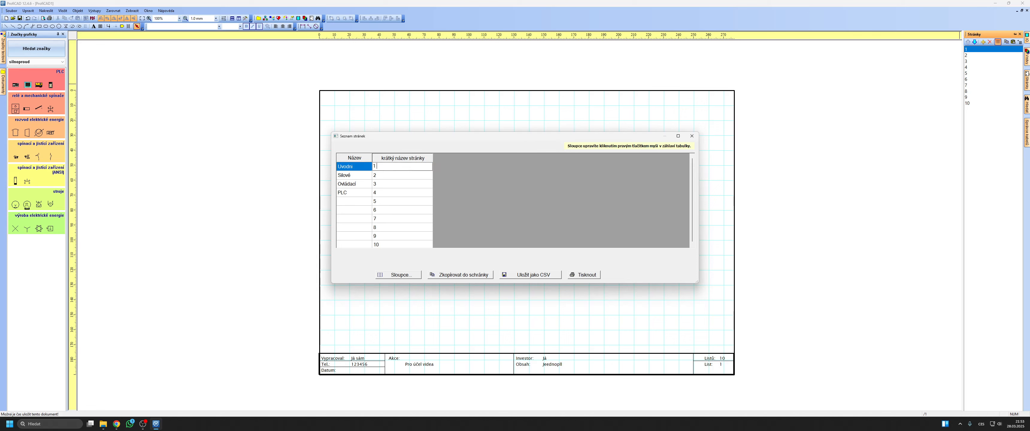
pyautogui.doubleClick(387, 176)
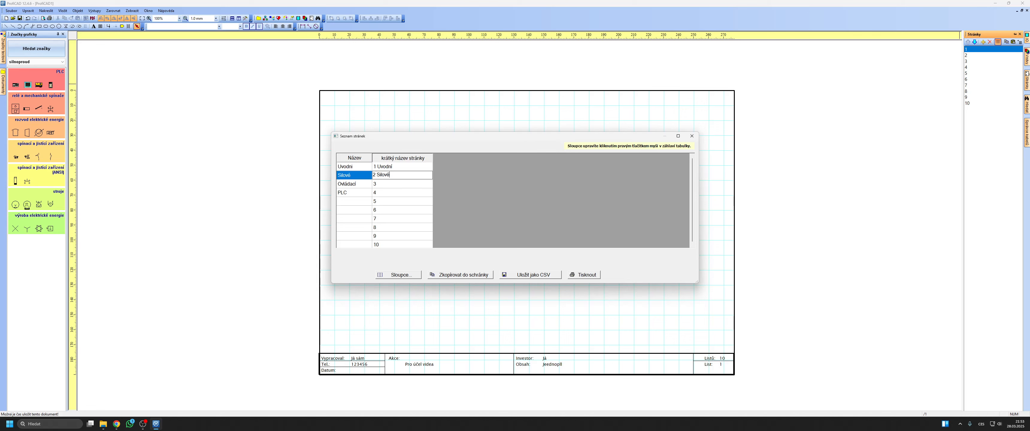
pyautogui.doubleClick(389, 183)
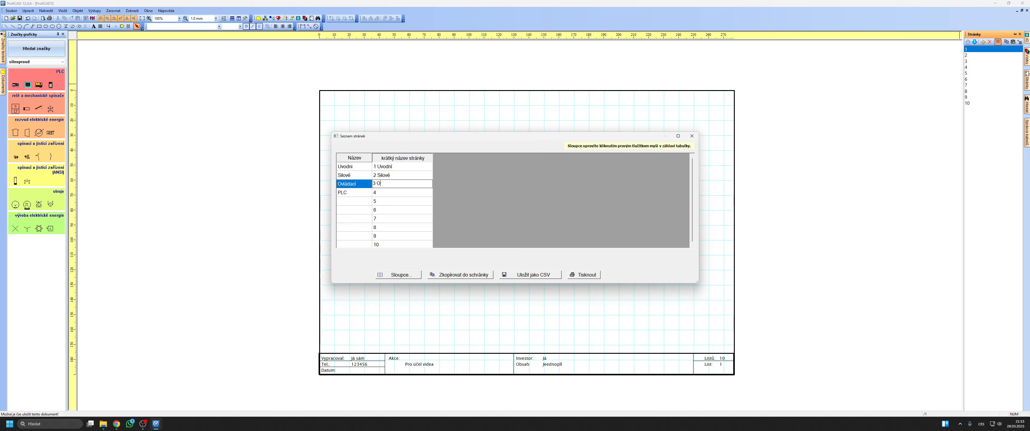
pyautogui.doubleClick(394, 193)
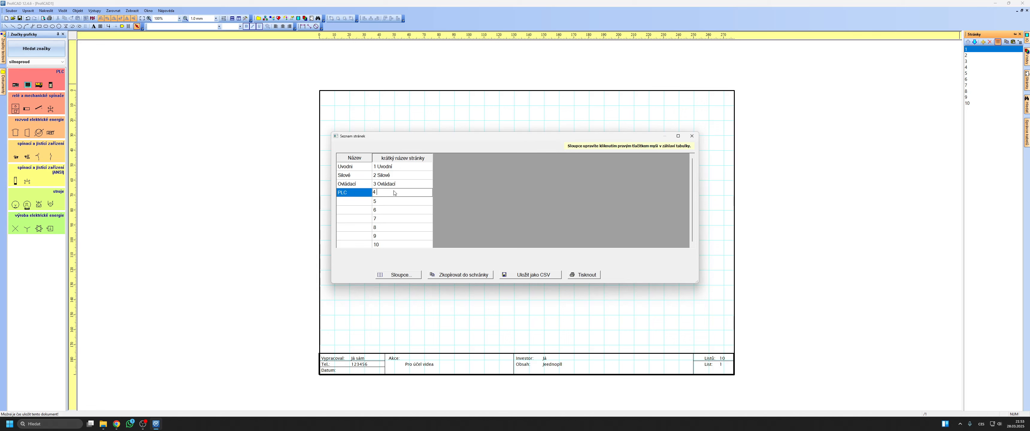
pyautogui.write('PLC')
pyautogui.press('Return')
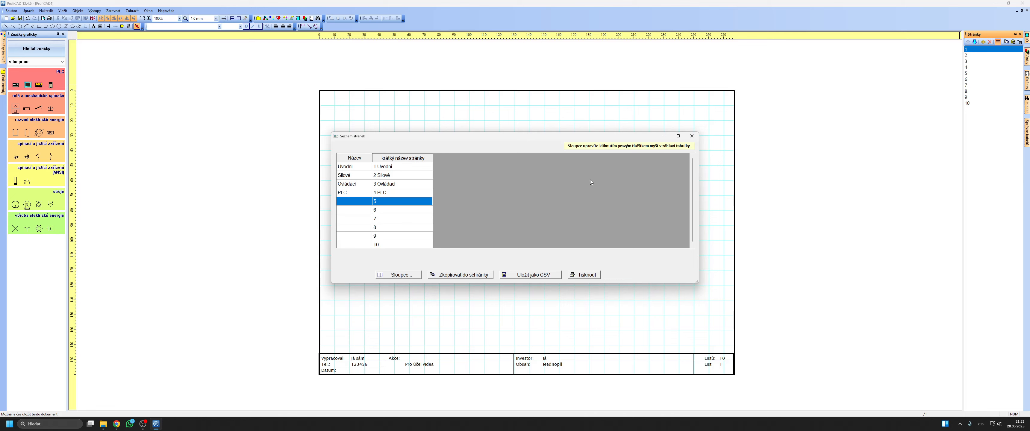
pyautogui.click(692, 135)
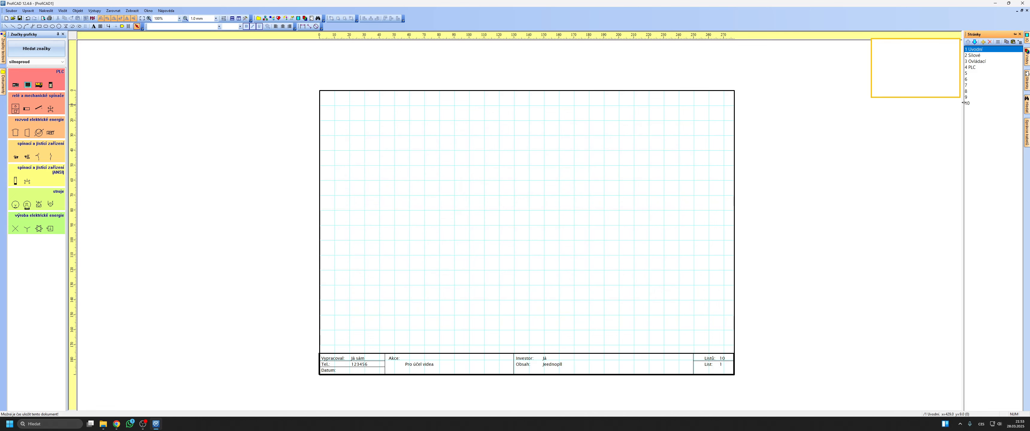
# Step: Open page 2 Silové and set the grid spacing to 2.0 mm
pyautogui.click(980, 55)
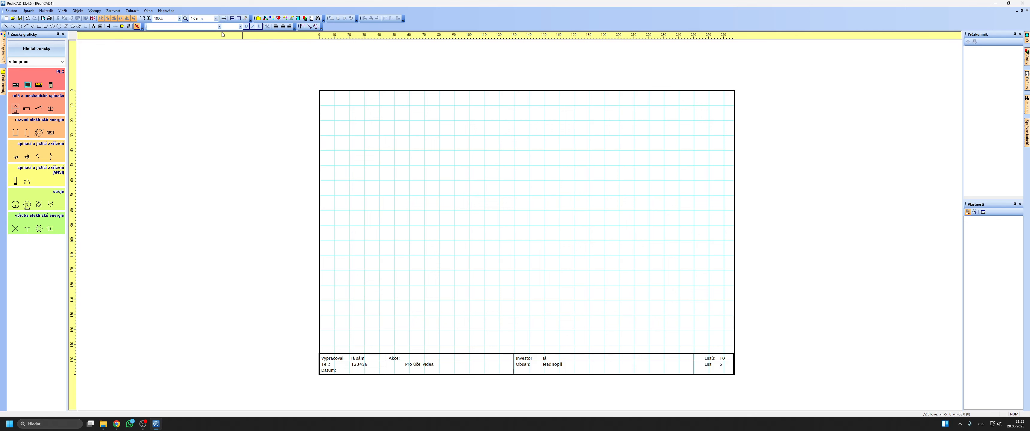
pyautogui.click(216, 19)
pyautogui.click(210, 42)
# Step: Search the symbols for jistič and place the jistič 3P breaker on the page at about X 50 mm, Y 70 mm
pyautogui.write('jistič')
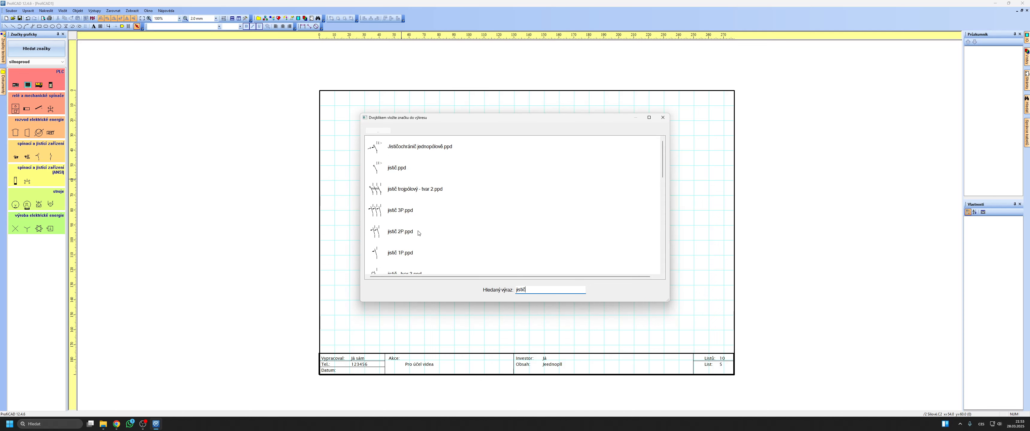
pyautogui.doubleClick(399, 209)
pyautogui.click(395, 199)
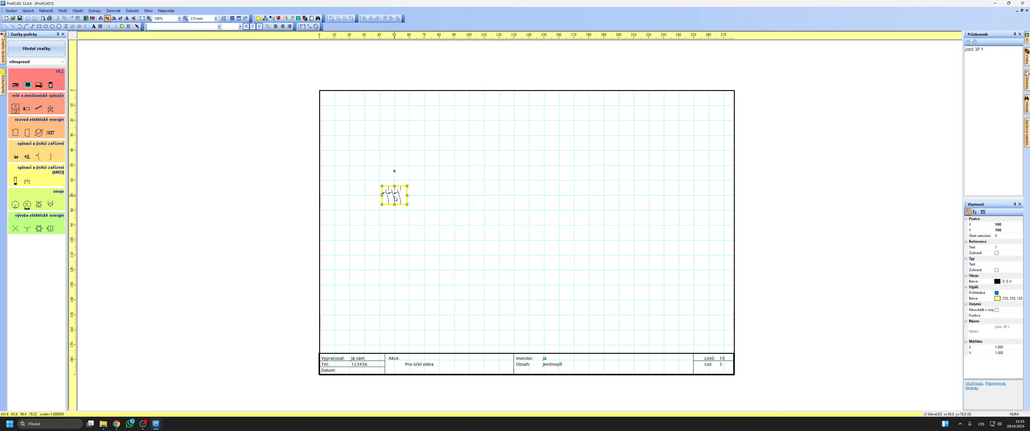
pyautogui.click(395, 196)
pyautogui.press('Escape')
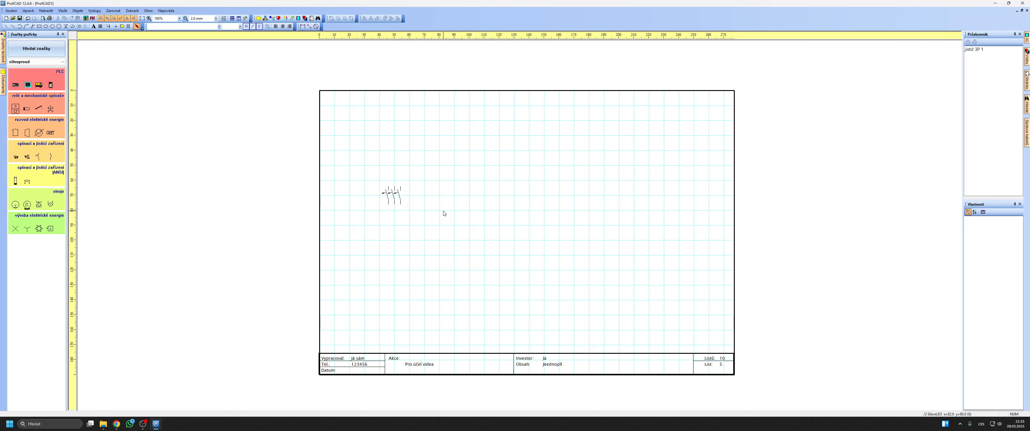
# Step: Insert the three-pole contactor make contact from the switching and protection symbols, below and well to the right of the breaker
pyautogui.click(38, 154)
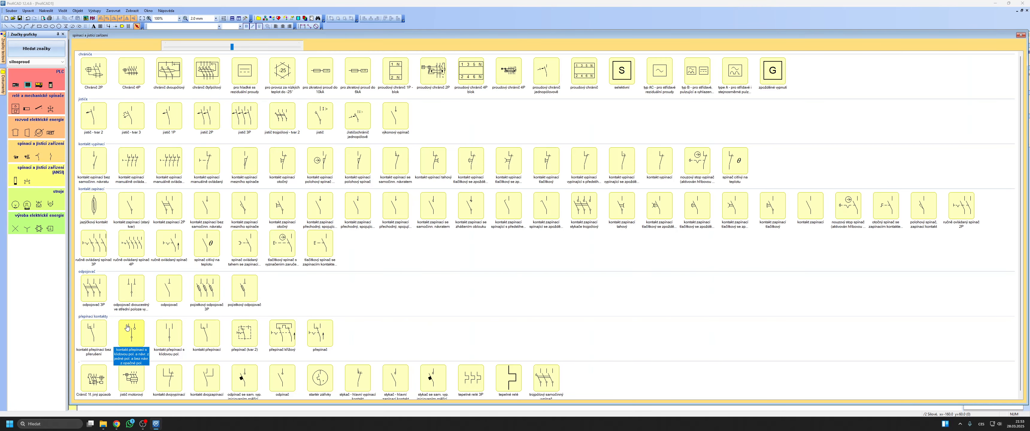
pyautogui.scroll(-1, 157, 310)
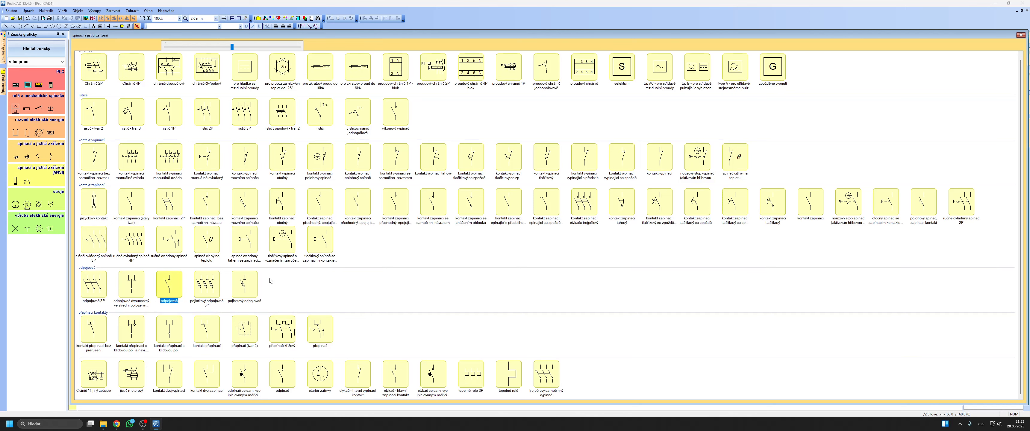
pyautogui.scroll(1, 398, 279)
pyautogui.scroll(-1, 395, 282)
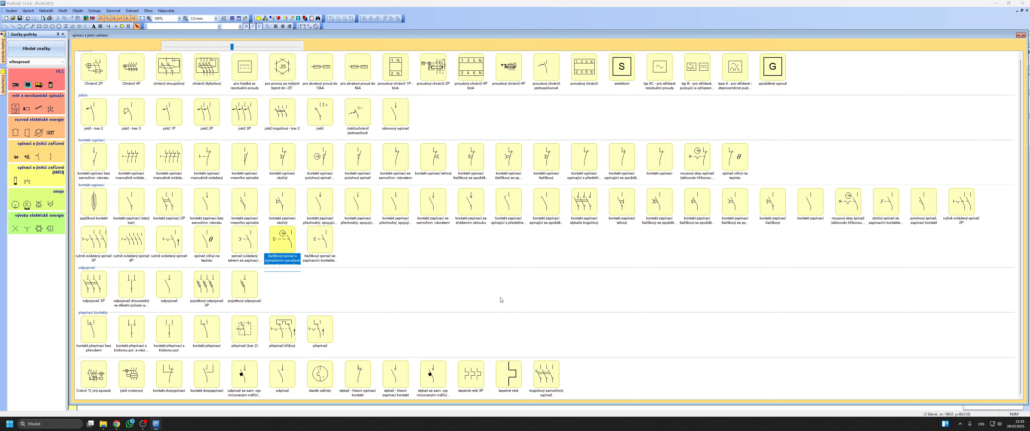
pyautogui.click(584, 204)
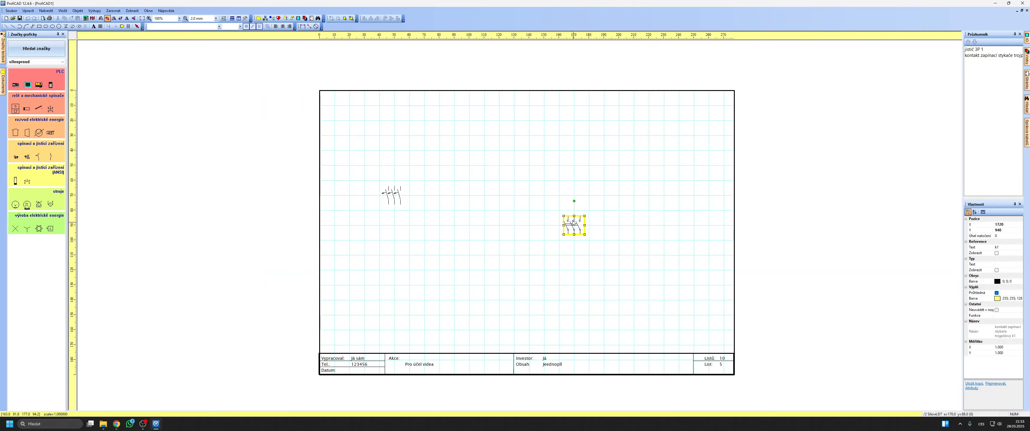
pyautogui.click(561, 210)
pyautogui.rightClick(561, 210)
# Step: Move the contactor contact level with the breaker, about 60 mm to its right
pyautogui.scroll(1, 532, 177)
pyautogui.moveTo(593, 272); pyautogui.dragTo(447, 240)
pyautogui.click(413, 263)
pyautogui.scroll(-1, 423, 268)
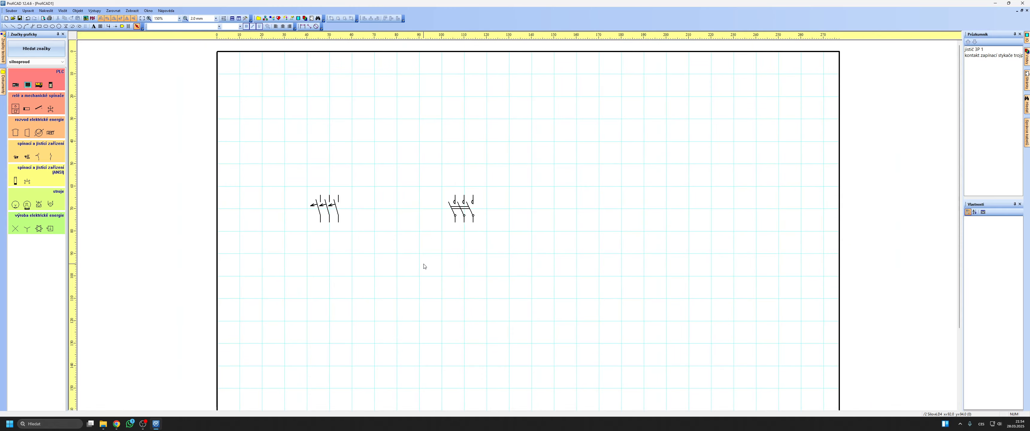
# Step: Copy the contactor contact twice along the same row, spacing the three contacts about 40 mm apart
pyautogui.scroll(1, 423, 268)
pyautogui.keyDown('ctrl'); pyautogui.moveTo(452, 211); pyautogui.dragTo(655, 206); pyautogui.keyUp('ctrl')
pyautogui.click(570, 246)
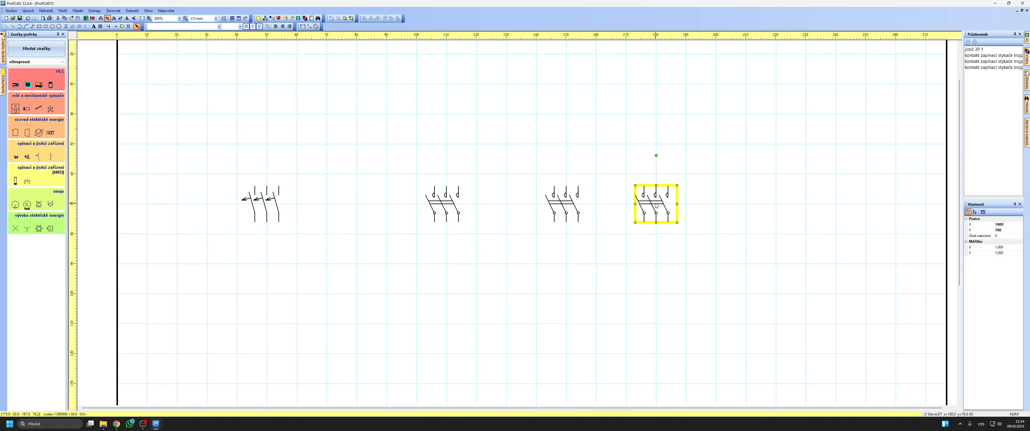
pyautogui.click(674, 253)
pyautogui.scroll(-2, 673, 253)
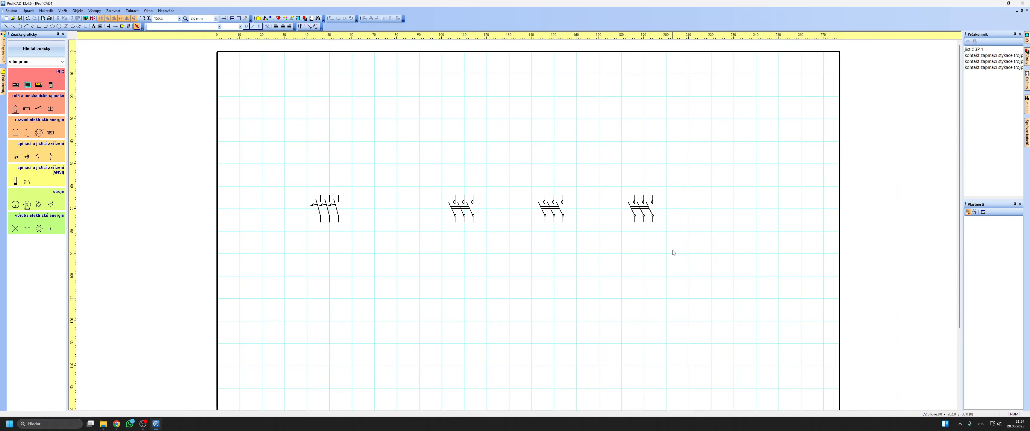
pyautogui.scroll(1, 524, 202)
pyautogui.scroll(-1, 523, 205)
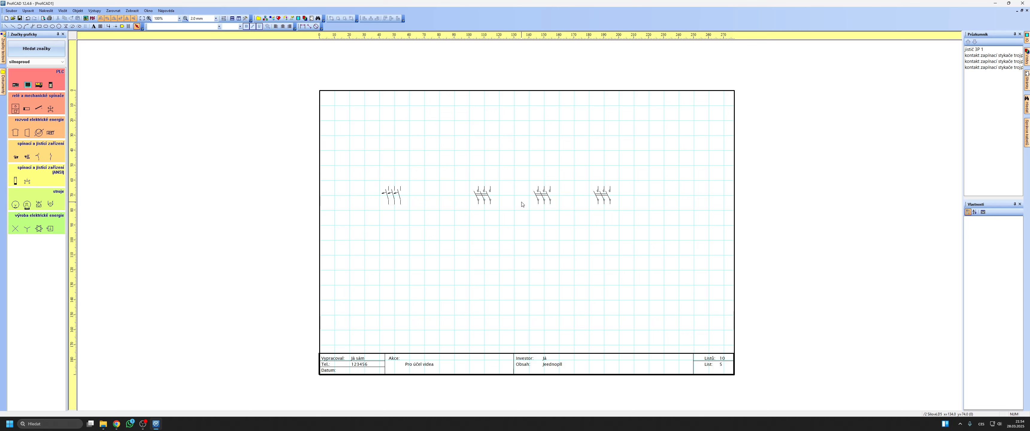
# Step: Search the symbols for svorka and place the plain svorka terminal below the first contactor contact at about X 104 mm, Y 110 mm
pyautogui.scroll(1, 521, 204)
pyautogui.moveTo(504, 157); pyautogui.dragTo(494, 197, button='middle')
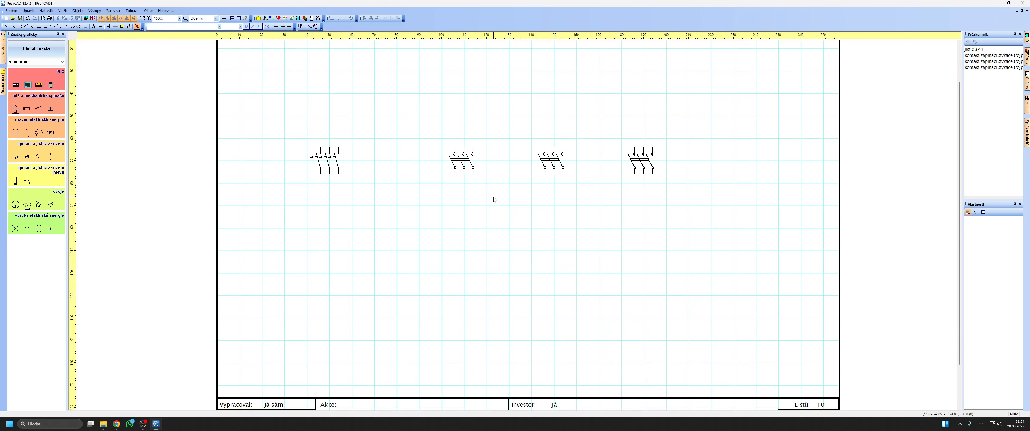
pyautogui.write('svorky')
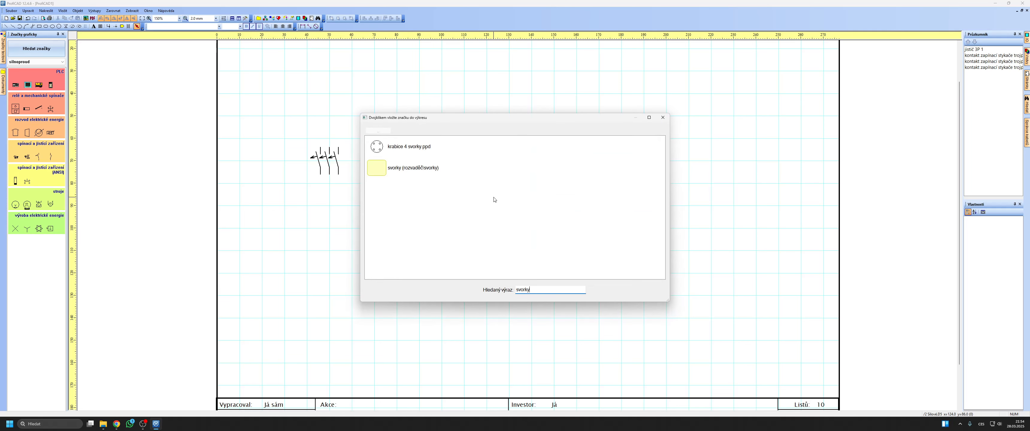
pyautogui.press('BackSpace')
pyautogui.write('a')
pyautogui.scroll(-3, 494, 200)
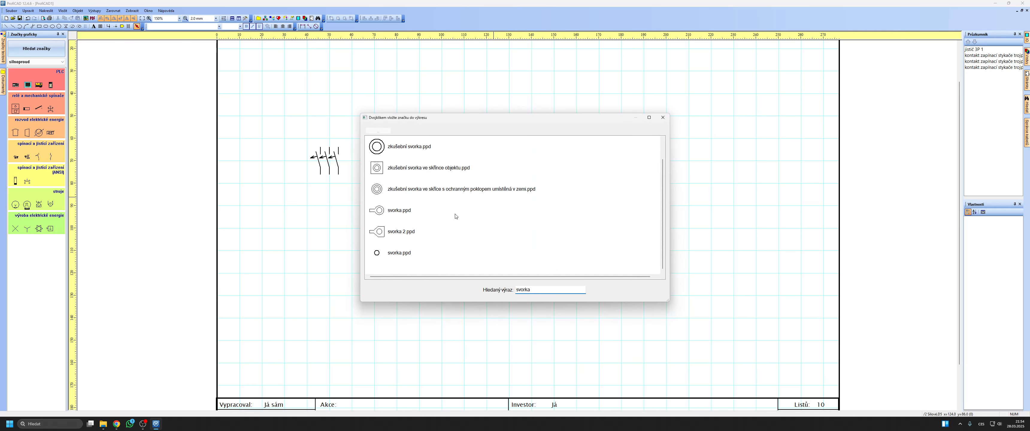
pyautogui.doubleClick(386, 260)
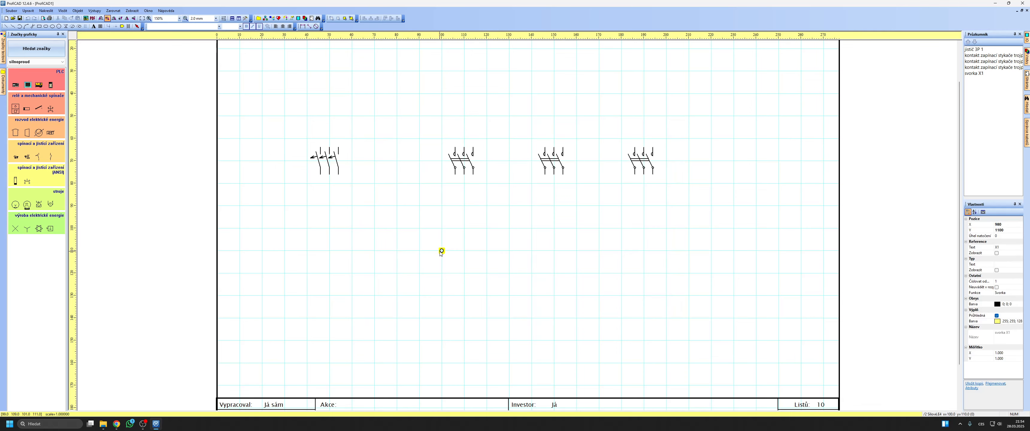
pyautogui.click(452, 252)
pyautogui.press('Escape')
# Step: Review the symbol settings for how components are renumbered when copied
pyautogui.moveTo(467, 236); pyautogui.dragTo(429, 271)
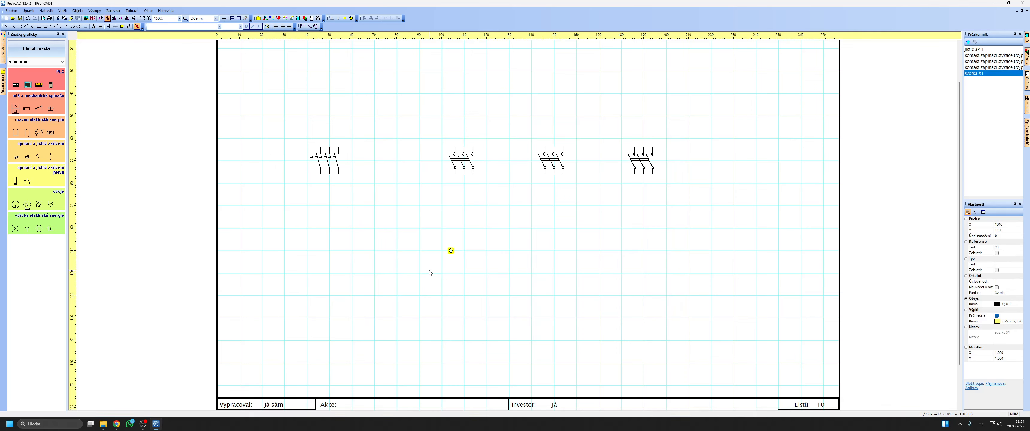
pyautogui.click(474, 277)
pyautogui.rightClick(475, 249)
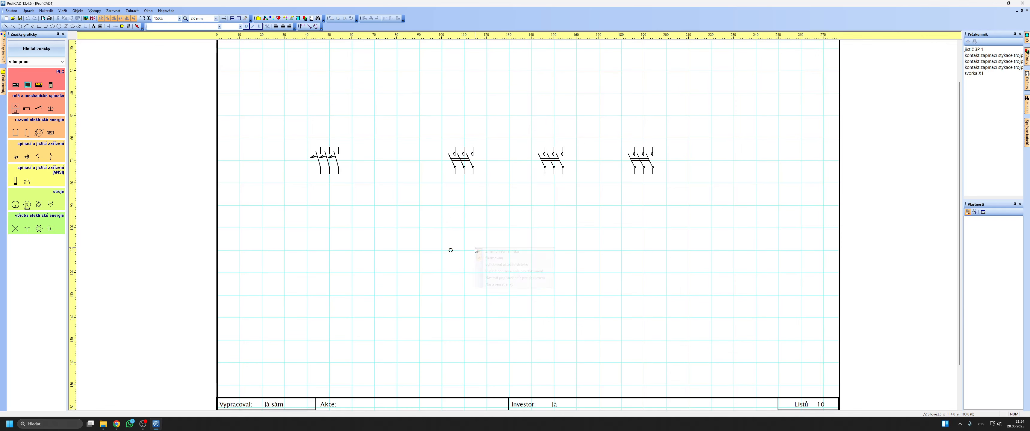
pyautogui.click(476, 216)
pyautogui.doubleClick(473, 214)
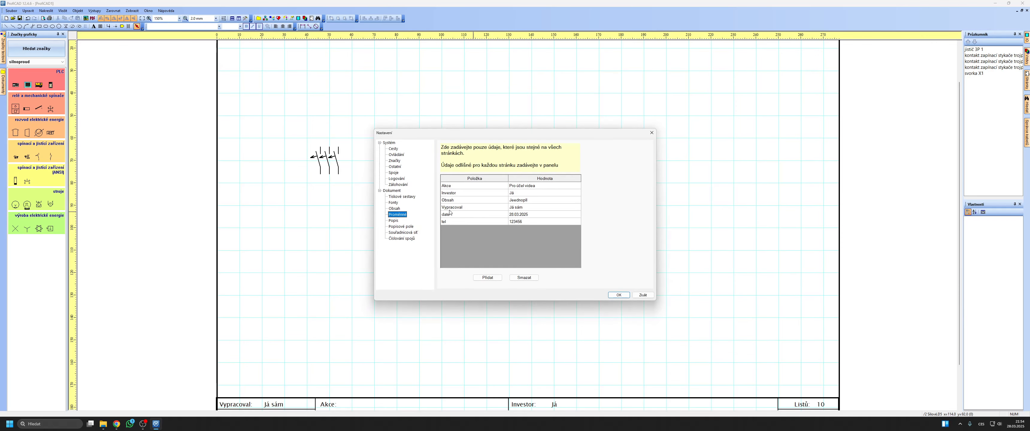
pyautogui.click(395, 161)
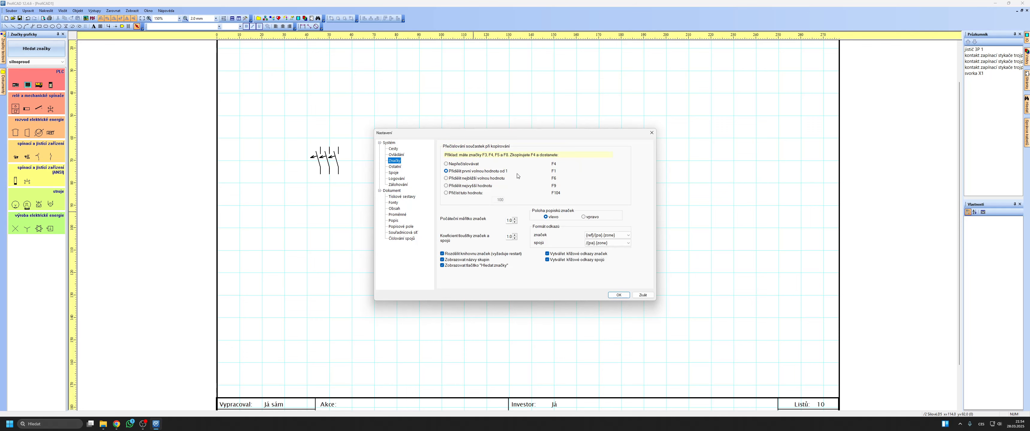
pyautogui.click(619, 295)
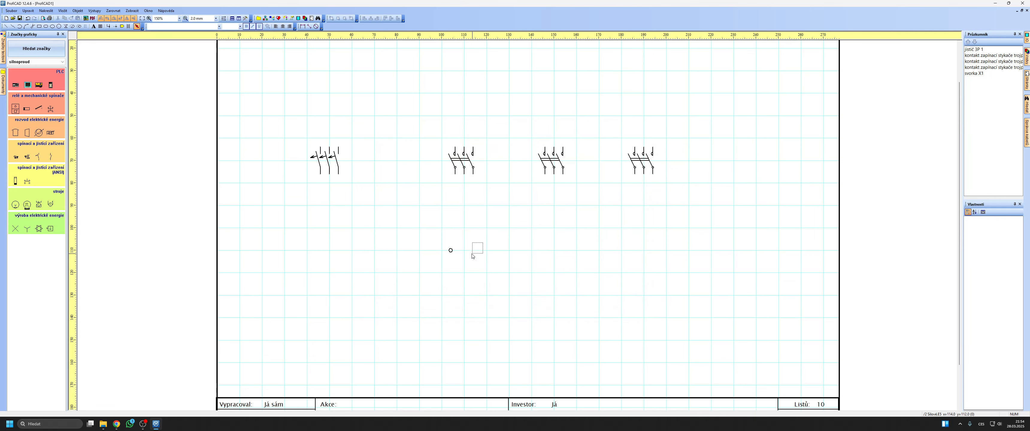
# Step: Show the terminal's reference label and set its text to 1
pyautogui.click(475, 248)
pyautogui.click(996, 253)
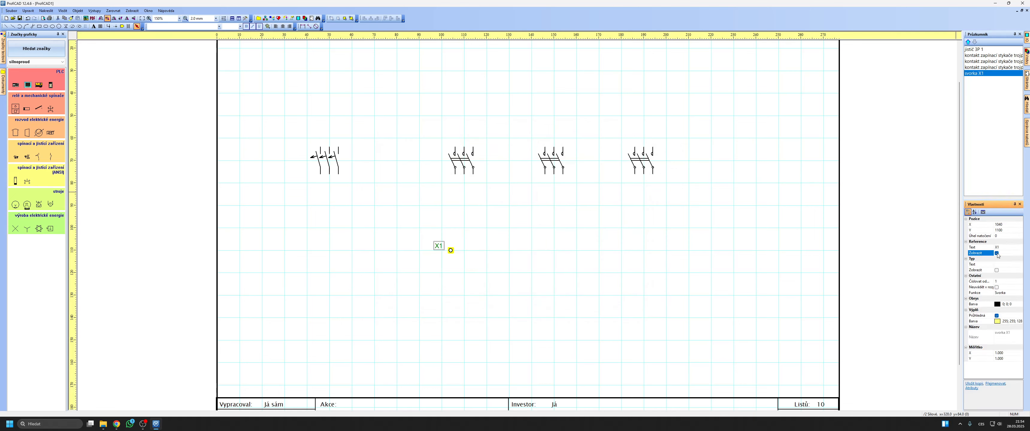
pyautogui.click(1002, 248)
pyautogui.press('Return')
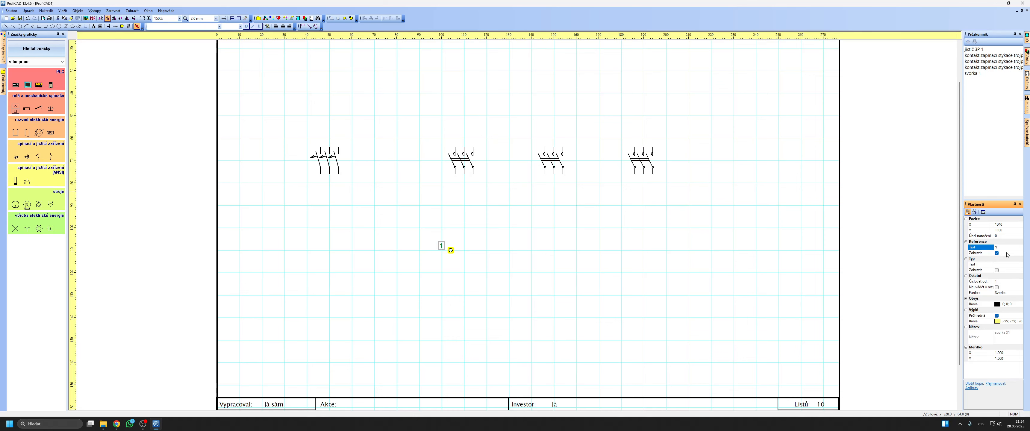
pyautogui.click(614, 271)
# Step: Move the terminal's reference label close to the upper left of the terminal circle
pyautogui.scroll(5, 465, 232)
pyautogui.moveTo(391, 260); pyautogui.dragTo(401, 259)
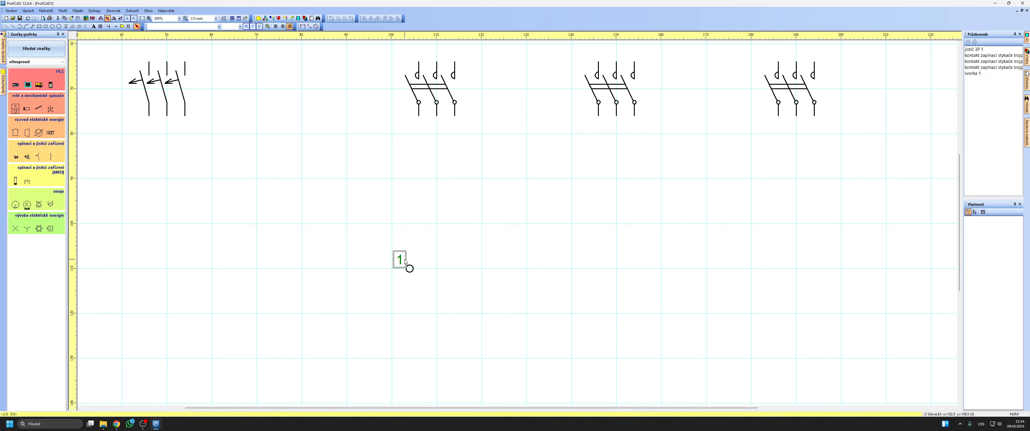
pyautogui.click(434, 257)
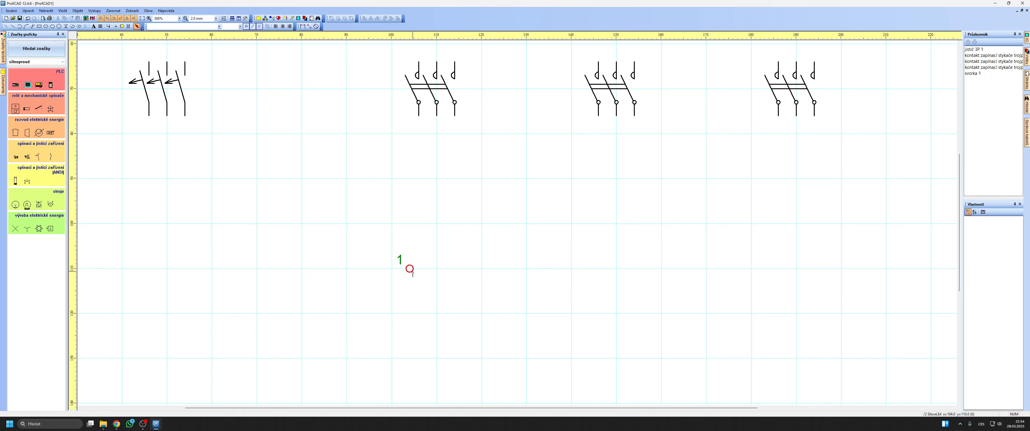
# Step: Draw a wire from terminal 1 up to the lower end of the first contactor contact's first pole
pyautogui.click(108, 26)
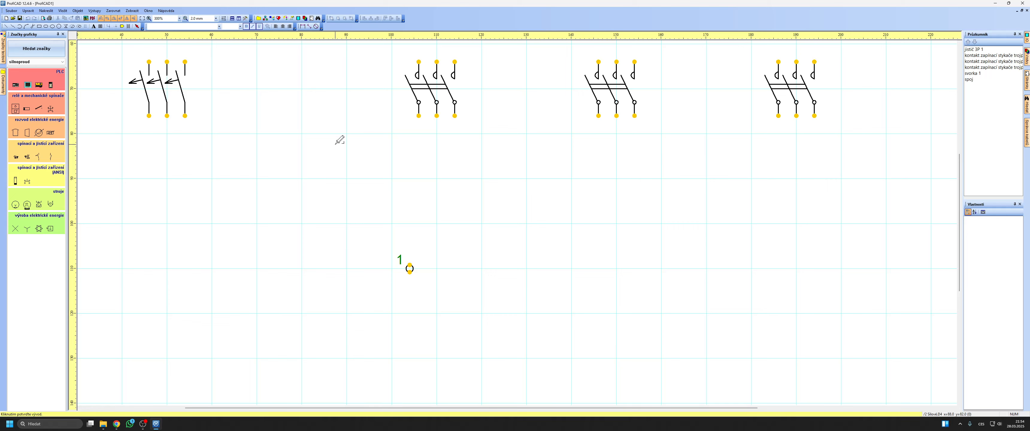
pyautogui.click(412, 260)
pyautogui.click(419, 115)
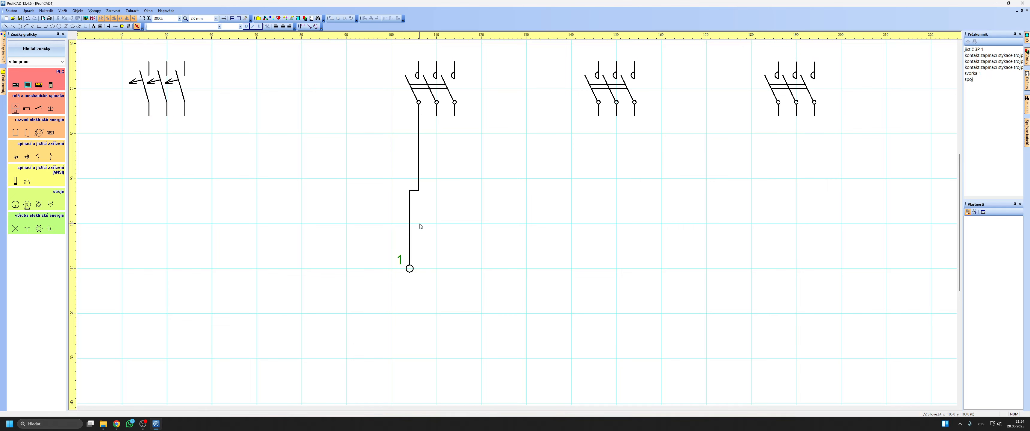
# Step: Align terminal 1 directly beneath the first pole and copy it under the second and third poles of the same contact
pyautogui.moveTo(412, 270); pyautogui.dragTo(454, 271)
pyautogui.click(421, 274)
pyautogui.click(437, 277)
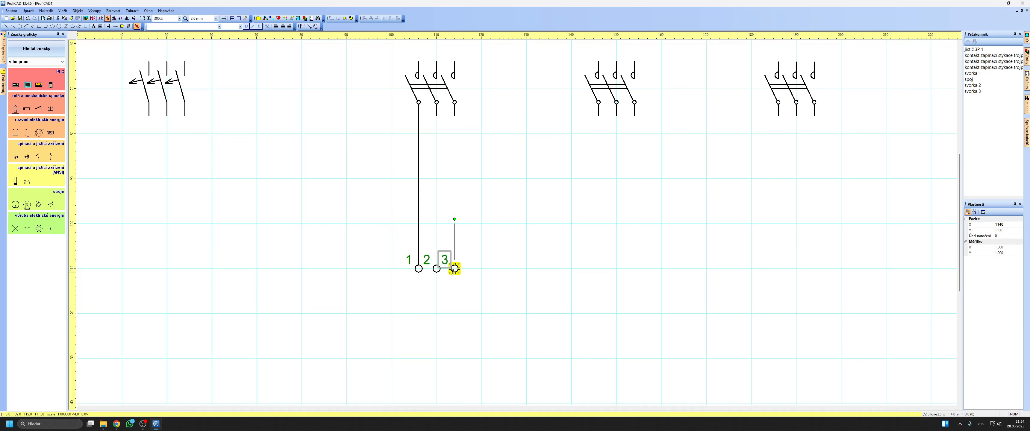
pyautogui.click(461, 286)
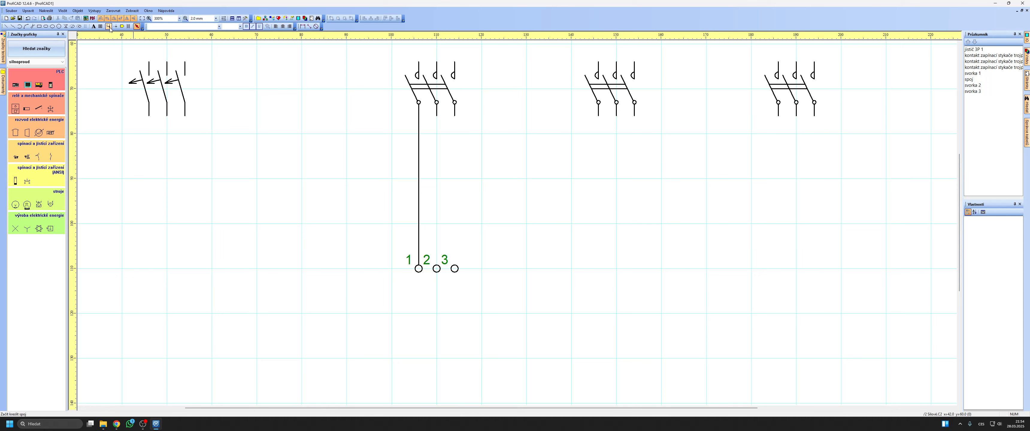
# Step: Copy the vertical wire twice to connect the second and third poles of the first contactor contact to their terminals
pyautogui.keyDown('ctrl'); pyautogui.moveTo(419, 201); pyautogui.dragTo(451, 201); pyautogui.keyUp('ctrl')
pyautogui.click(500, 209)
pyautogui.scroll(-4, 520, 212)
pyautogui.scroll(4, 456, 265)
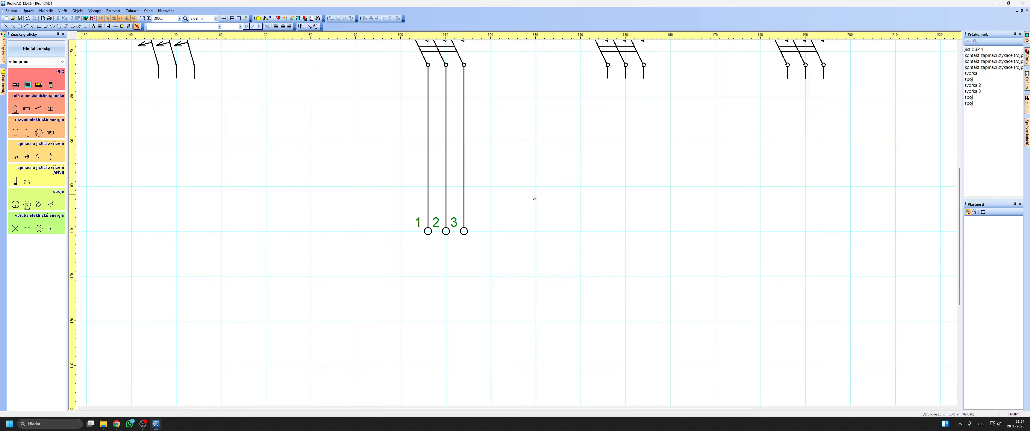
# Step: Copy the three terminals with their wires under the second and third contactor contacts, about 40 mm apart
pyautogui.moveTo(533, 196); pyautogui.dragTo(454, 269, button='middle')
pyautogui.moveTo(463, 255); pyautogui.dragTo(340, 312)
pyautogui.keyDown('ctrl'); pyautogui.moveTo(351, 244); pyautogui.dragTo(530, 240); pyautogui.keyUp('ctrl')
pyautogui.click(581, 251)
pyautogui.moveTo(644, 241); pyautogui.dragTo(564, 245, button='middle')
pyautogui.moveTo(564, 244); pyautogui.dragTo(434, 316)
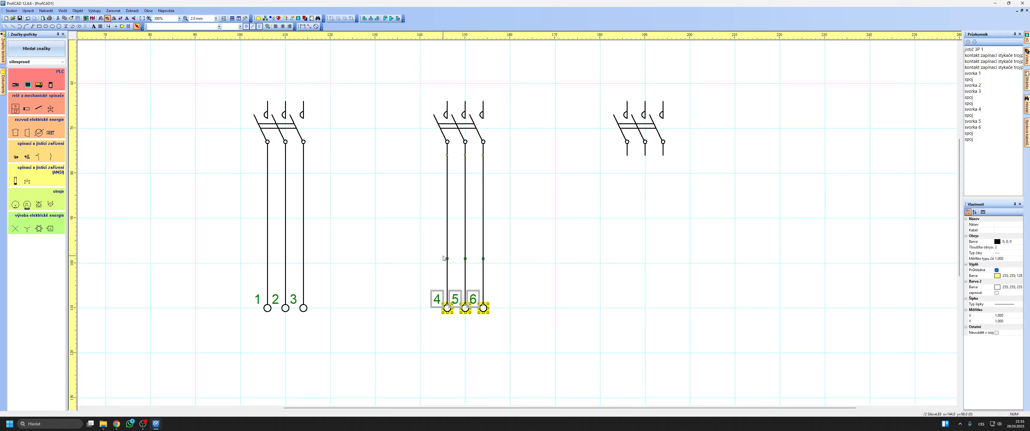
pyautogui.keyDown('ctrl'); pyautogui.moveTo(448, 248); pyautogui.dragTo(663, 251); pyautogui.keyUp('ctrl')
pyautogui.click(583, 240)
# Step: Wire the upper end of the breaker's first pole to the first poles of the first and second contactor contacts, branching at junctions above them
pyautogui.scroll(-2, 582, 240)
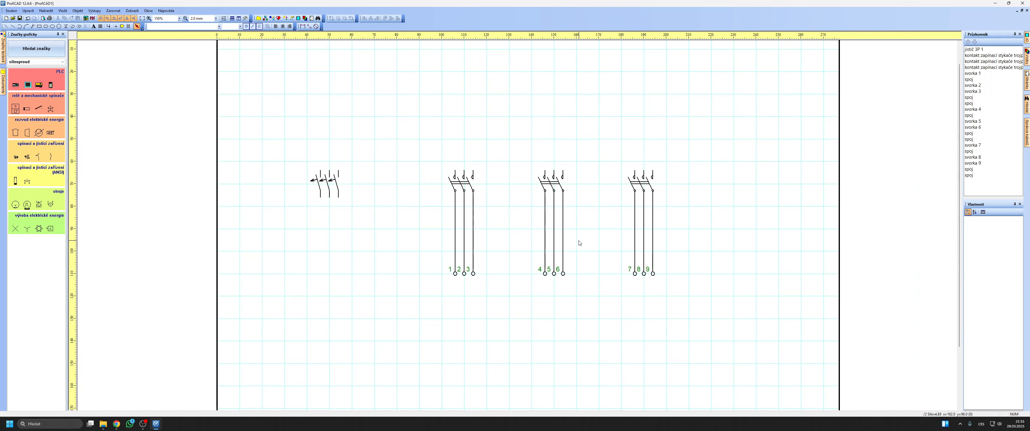
pyautogui.scroll(-2, 371, 178)
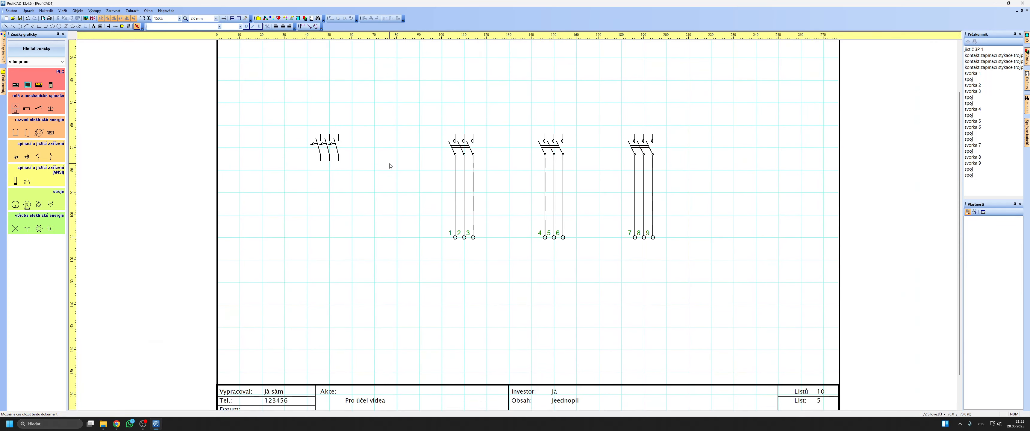
pyautogui.scroll(2, 394, 188)
pyautogui.keyDown('ctrl'); pyautogui.scroll(2, 404, 216); pyautogui.keyUp('ctrl')
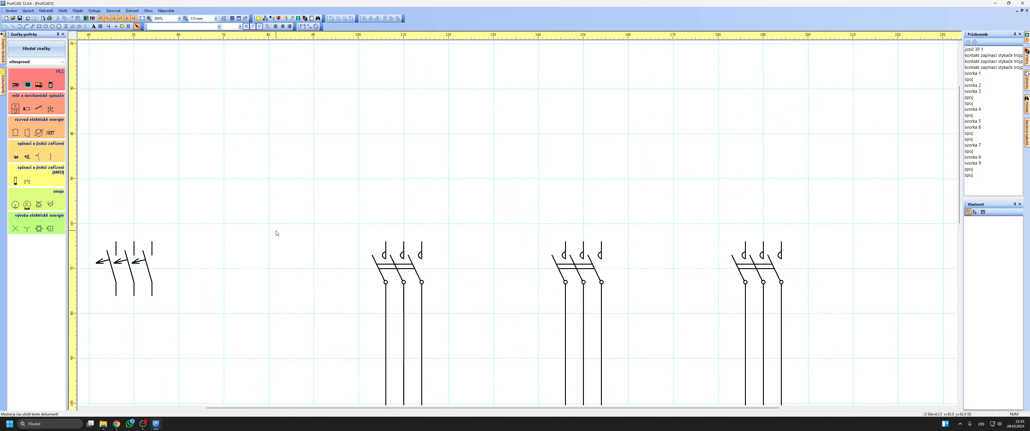
pyautogui.keyDown('ctrl'); pyautogui.scroll(-1, 138, 69); pyautogui.keyUp('ctrl')
pyautogui.click(108, 26)
pyautogui.click(245, 230)
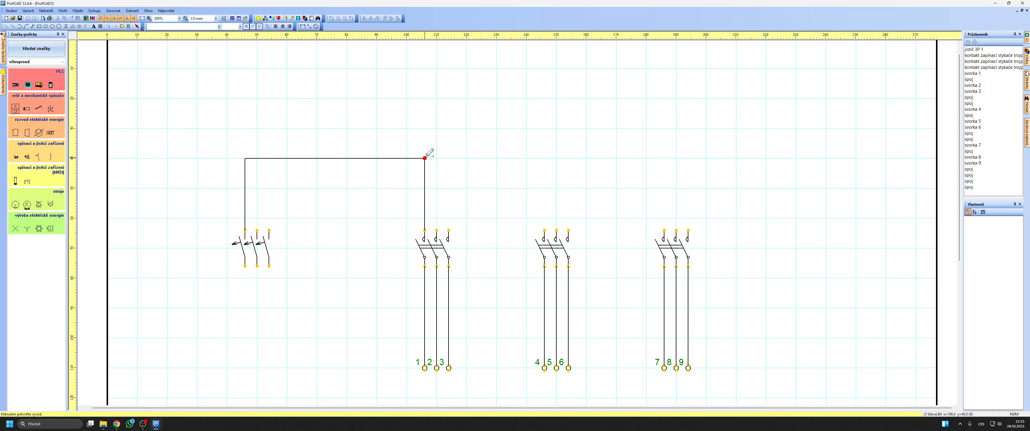
pyautogui.click(427, 156)
pyautogui.click(546, 157)
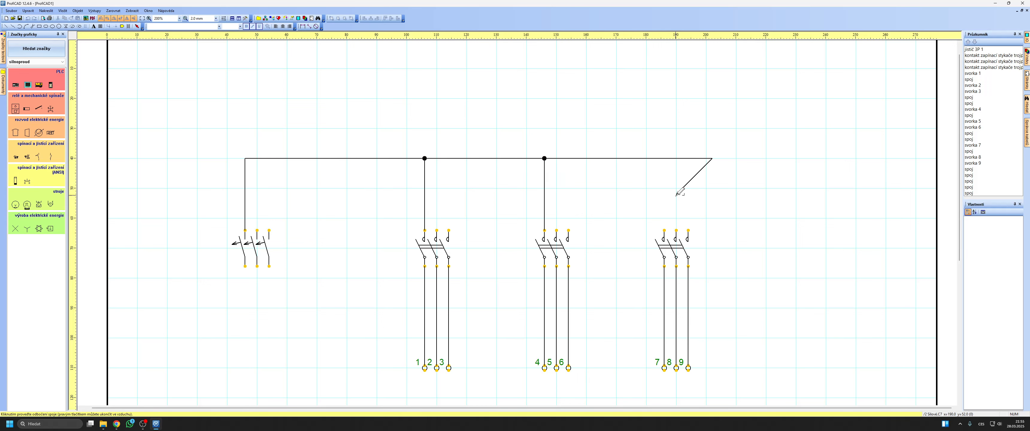
pyautogui.rightClick(694, 204)
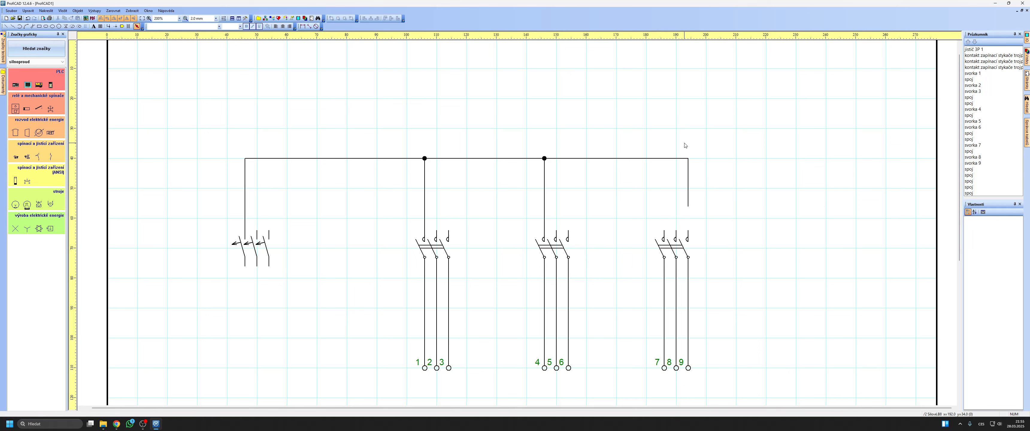
pyautogui.click(674, 158)
pyautogui.press('Delete')
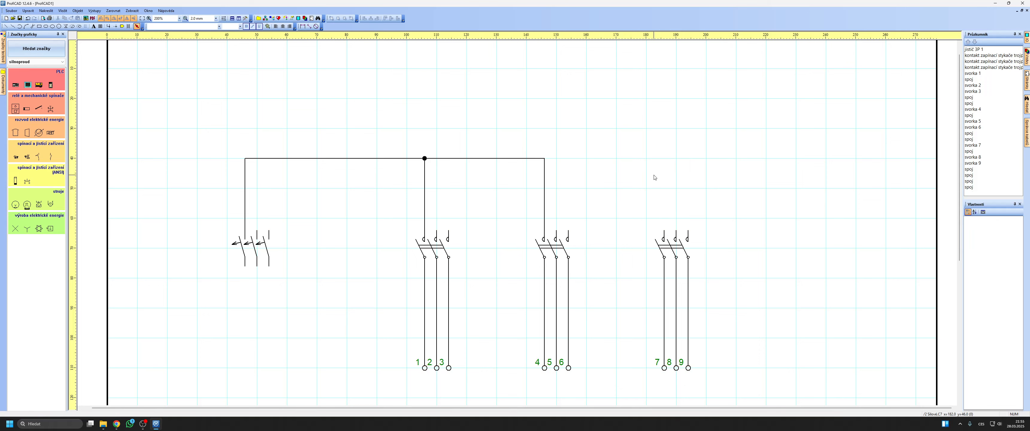
# Step: Extend the first-pole line from its corner above the second contactor contact to the first pole of the third contact
pyautogui.click(108, 27)
pyautogui.click(544, 158)
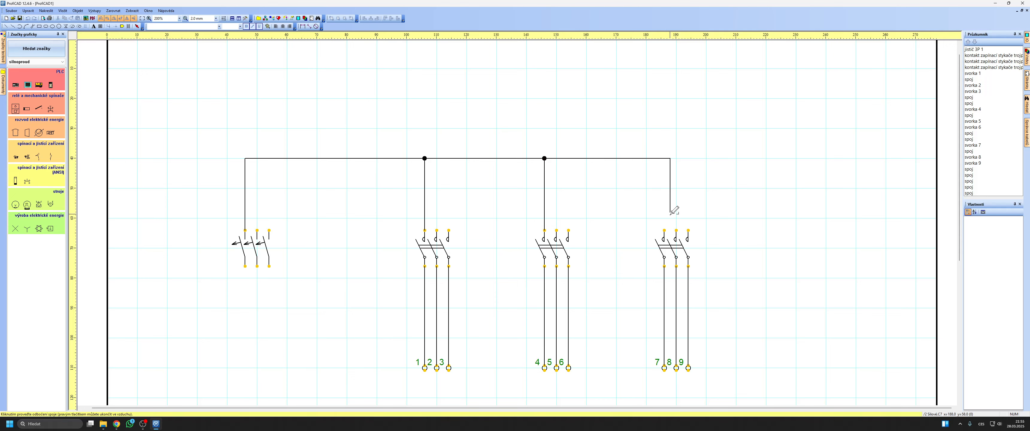
pyautogui.click(665, 230)
# Step: Wire the upper end of the breaker's second pole to the second poles of all three contactor contacts, running above the first line
pyautogui.click(257, 230)
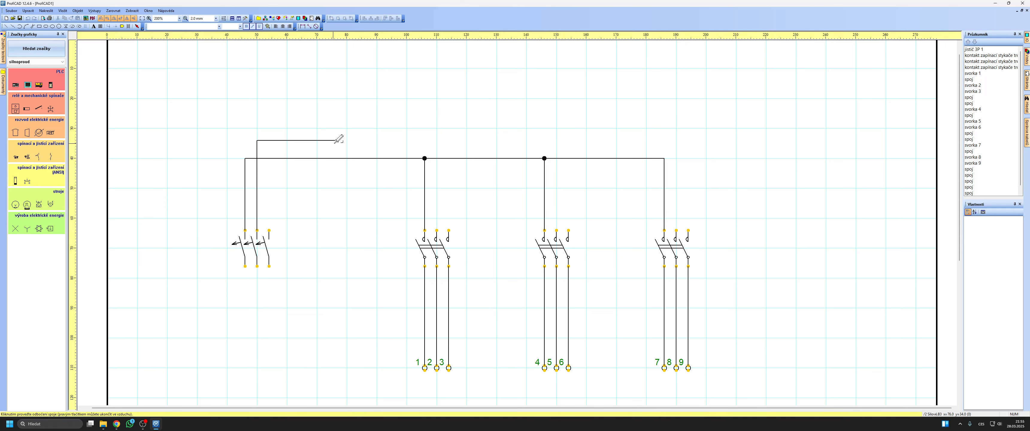
pyautogui.click(436, 230)
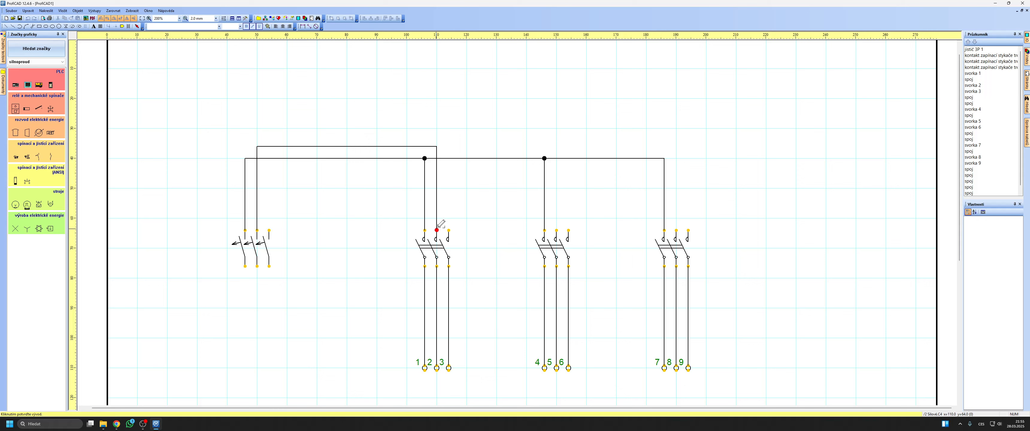
pyautogui.click(436, 146)
pyautogui.click(557, 230)
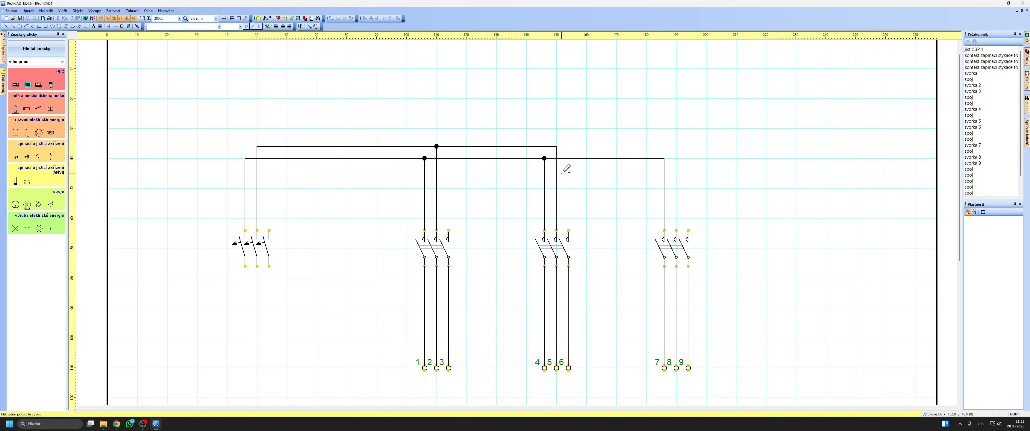
pyautogui.click(556, 146)
pyautogui.click(676, 230)
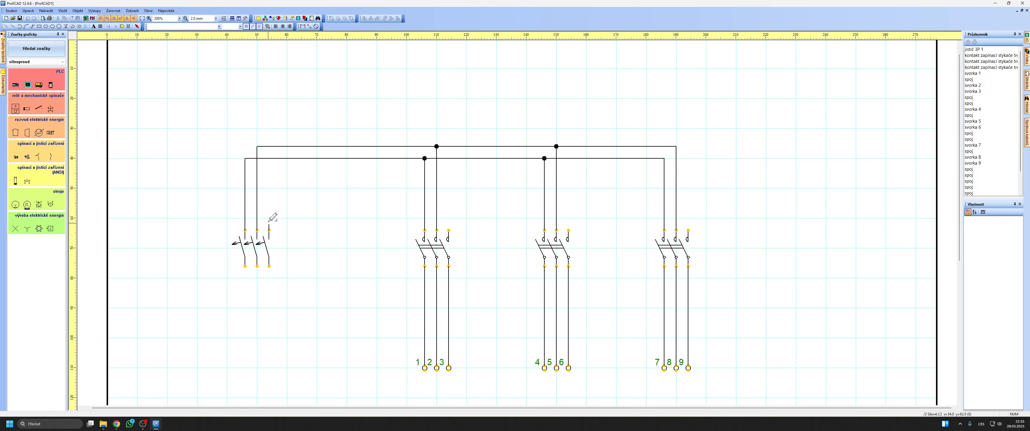
# Step: Wire the breaker's third pole to the third pole of the third contactor contact, running above the other two lines
pyautogui.click(678, 136)
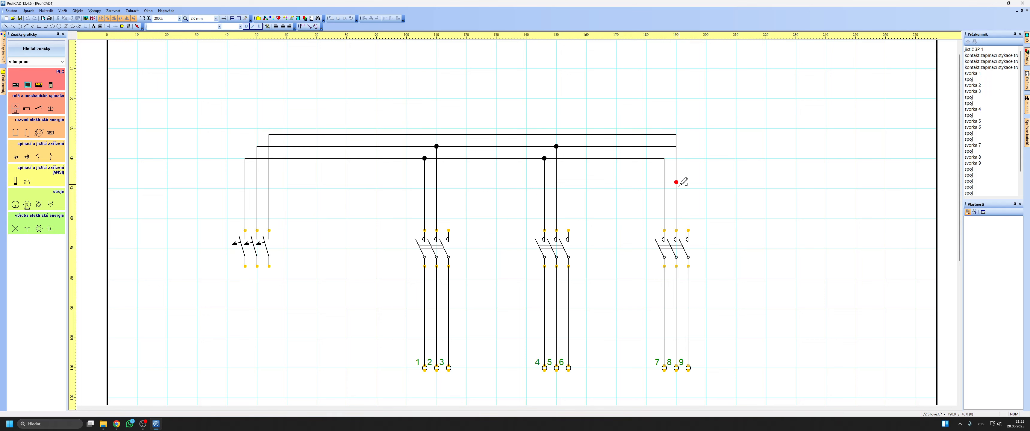
pyautogui.click(688, 230)
pyautogui.rightClick(681, 55)
# Step: Reroute the third-pole wire from the third contactor contact to the third pole of the first contactor contact
pyautogui.moveTo(312, 295)
pyautogui.mouseDown(button='middle')
pyautogui.moveTo(312, 264)
pyautogui.moveTo(345, 213)
pyautogui.mouseUp(button='middle')
pyautogui.scroll(-2, 346, 221)
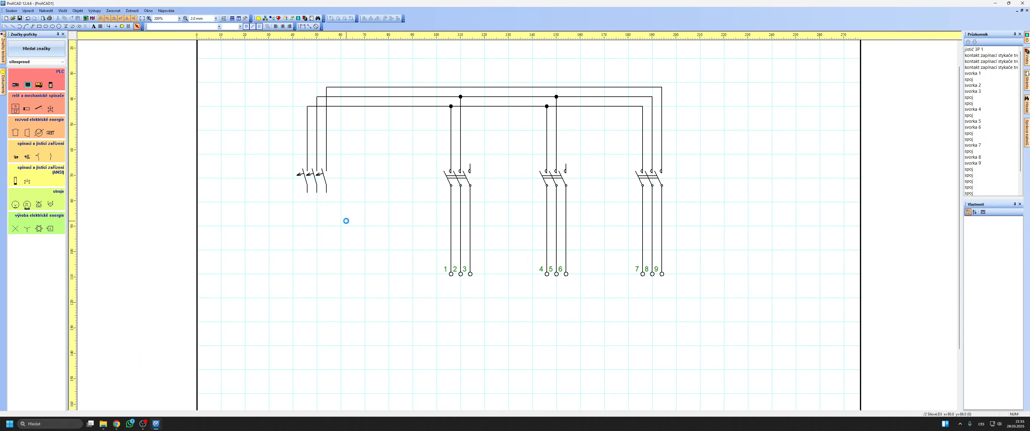
pyautogui.scroll(-1, 571, 173)
pyautogui.scroll(1, 595, 159)
pyautogui.moveTo(598, 152); pyautogui.dragTo(577, 177, button='middle')
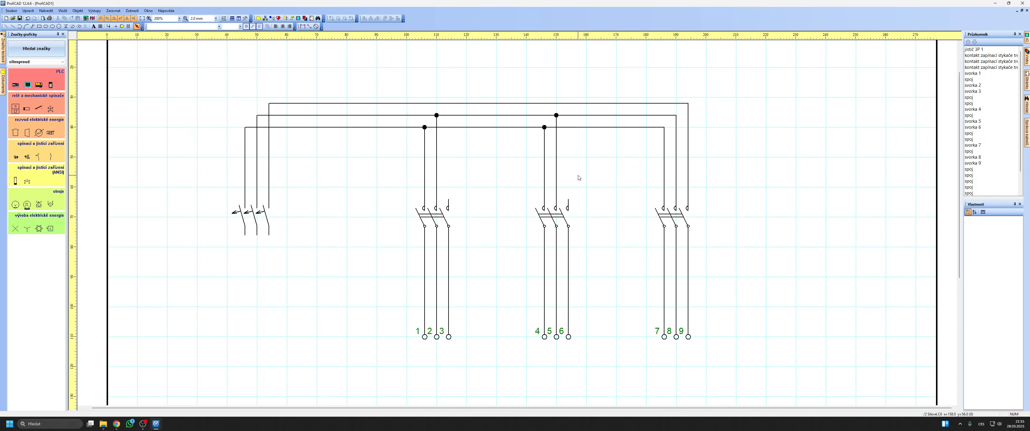
pyautogui.click(688, 172)
pyautogui.moveTo(688, 207); pyautogui.dragTo(448, 199)
pyautogui.click(484, 198)
# Step: Extend the third-pole line from its corner above the first contactor contact to the third poles of the second and third contacts
pyautogui.click(109, 26)
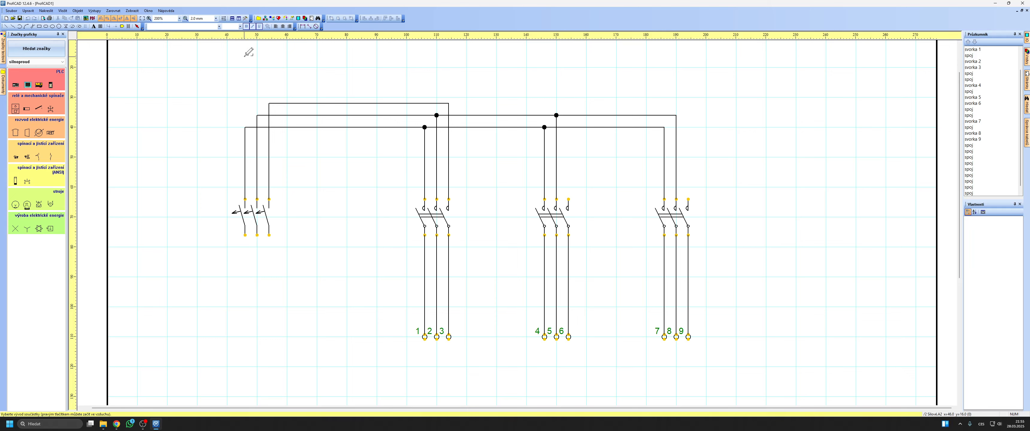
pyautogui.click(448, 103)
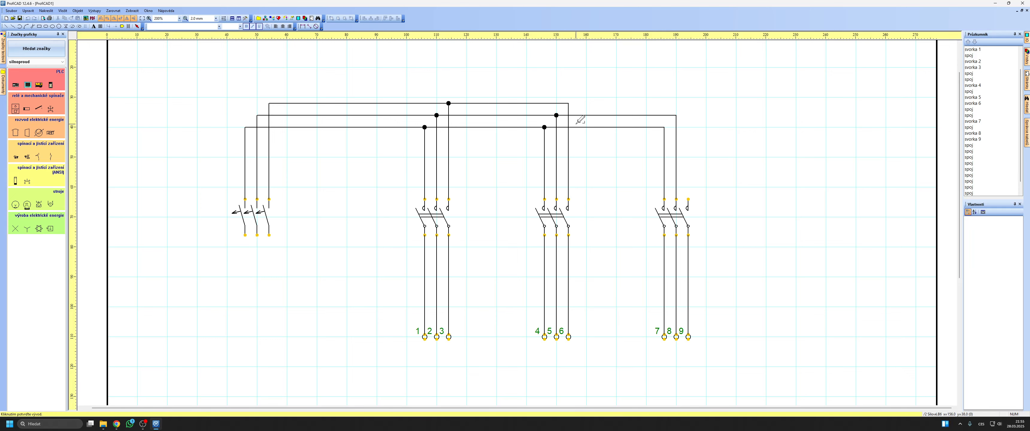
pyautogui.click(568, 104)
pyautogui.click(692, 196)
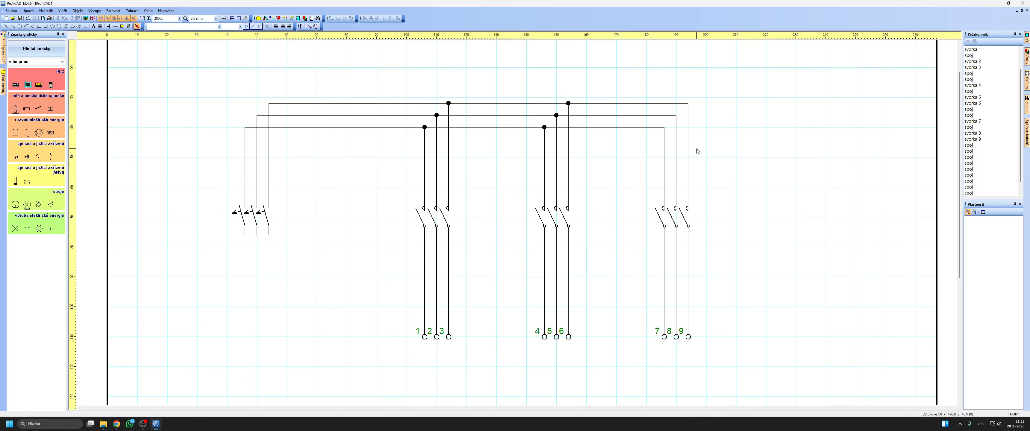
# Step: Give the three-pole breaker the visible reference Q1 and move that label slightly up and closer to the symbol
pyautogui.scroll(-1, 440, 196)
pyautogui.click(329, 209)
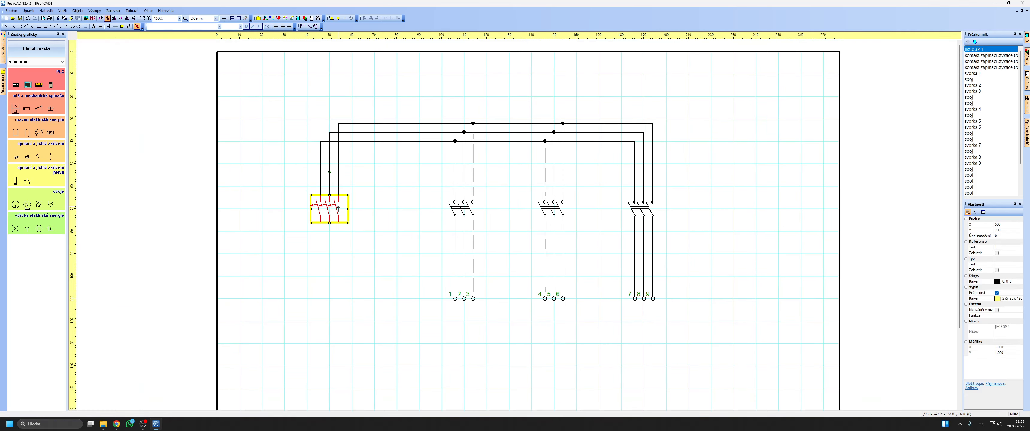
pyautogui.click(996, 254)
pyautogui.click(984, 248)
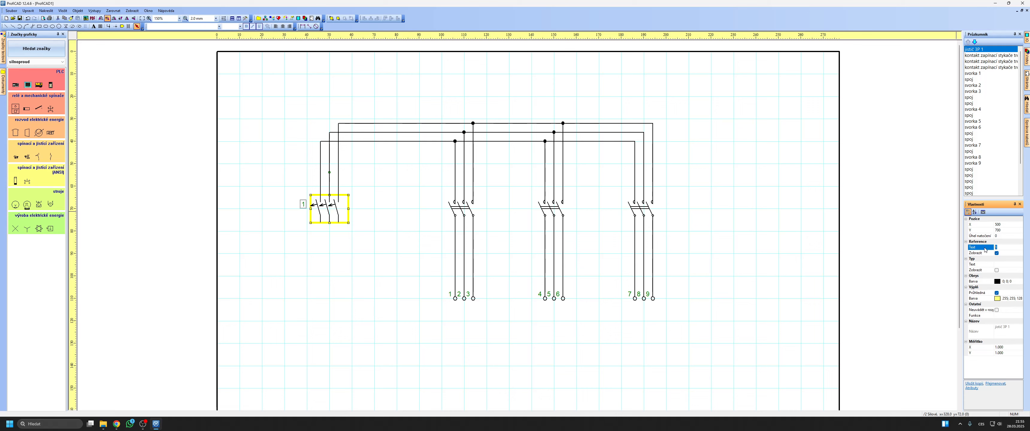
pyautogui.write('Q1')
pyautogui.press('Return')
pyautogui.click(430, 276)
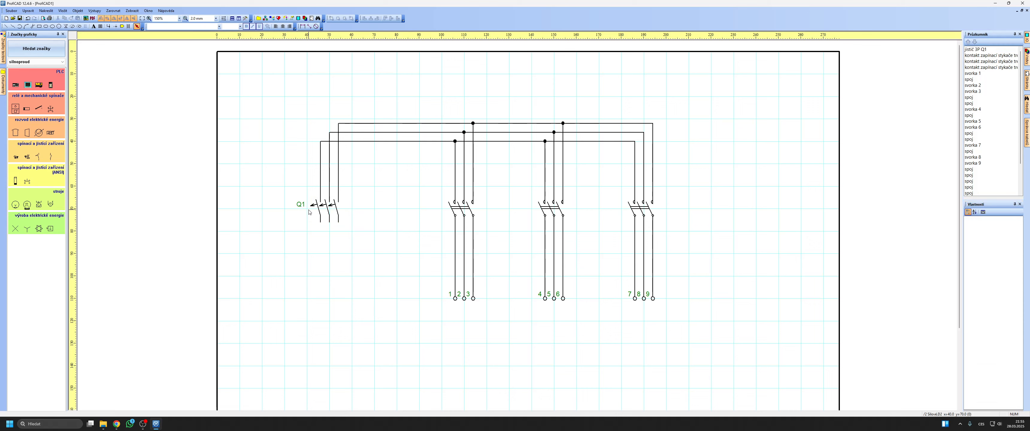
pyautogui.moveTo(303, 204); pyautogui.dragTo(306, 204)
# Step: Give breaker Q1 the visible type text 40A / 3 and place that label below the reference, close to the symbol
pyautogui.click(324, 208)
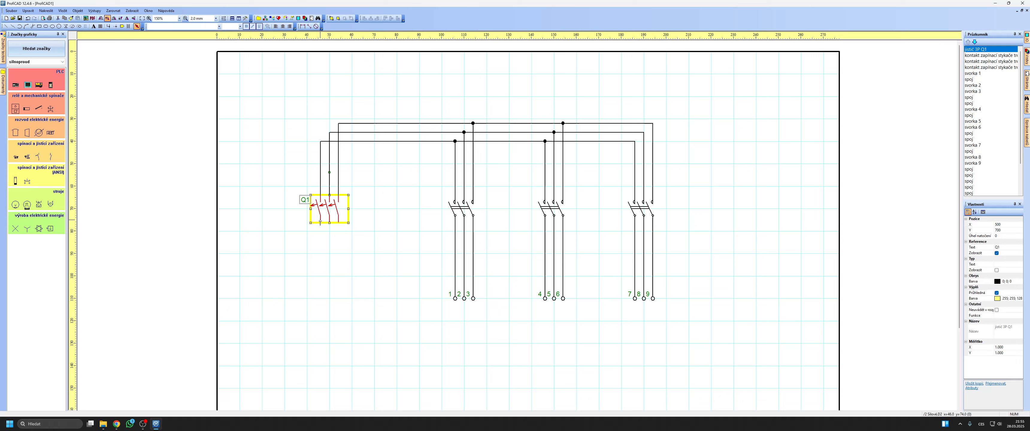
pyautogui.click(997, 270)
pyautogui.click(1002, 264)
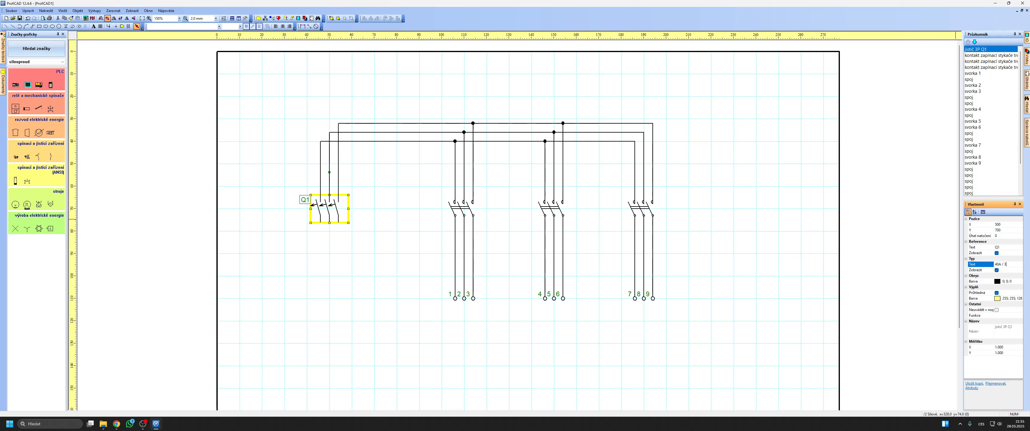
pyautogui.press('Return')
pyautogui.click(444, 258)
pyautogui.scroll(1, 237, 242)
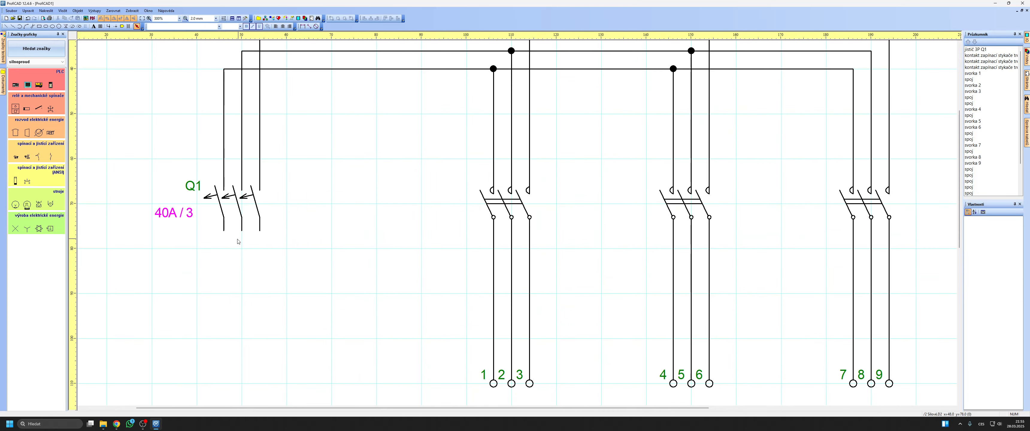
pyautogui.scroll(1, 179, 217)
pyautogui.moveTo(176, 206); pyautogui.dragTo(205, 219)
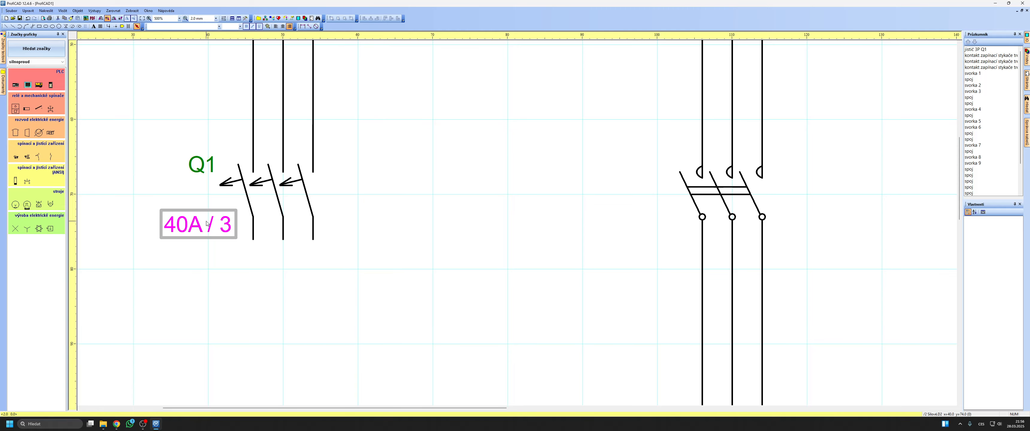
pyautogui.click(292, 280)
pyautogui.scroll(-4, 292, 280)
pyautogui.scroll(-2, 340, 236)
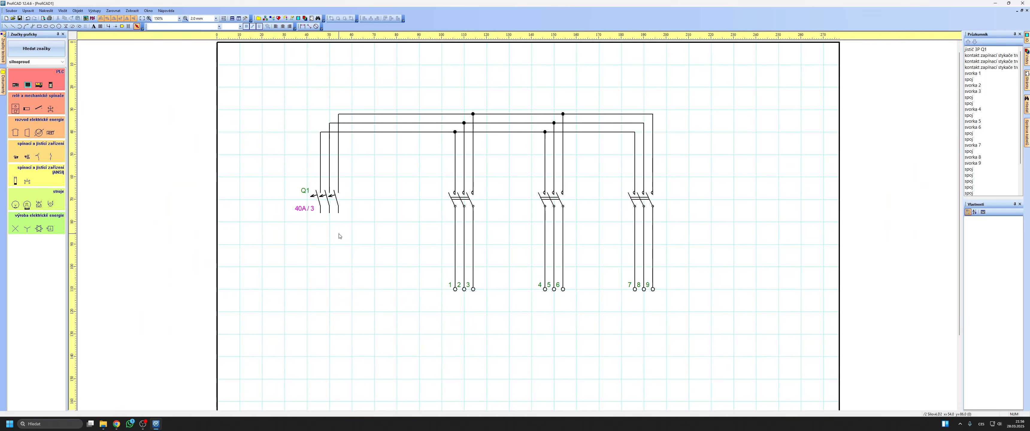
# Step: Switch to page 3, Ovládací
pyautogui.scroll(1, 391, 246)
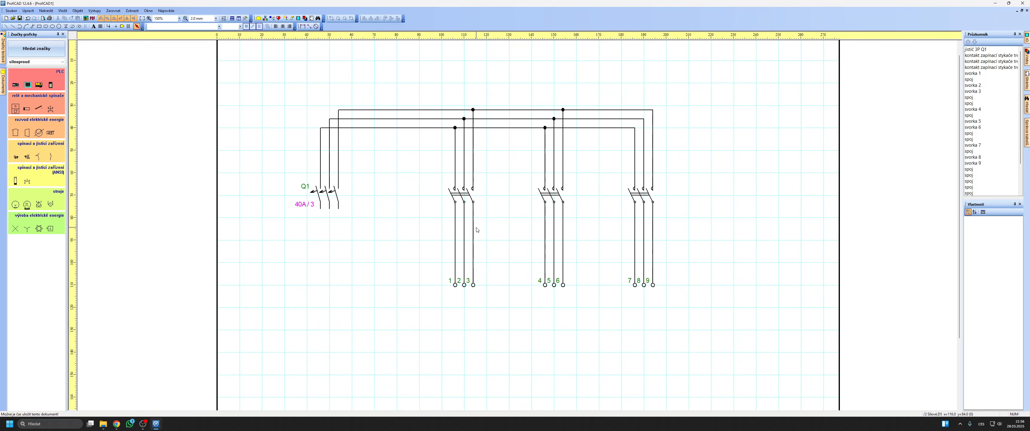
pyautogui.moveTo(1027, 80)
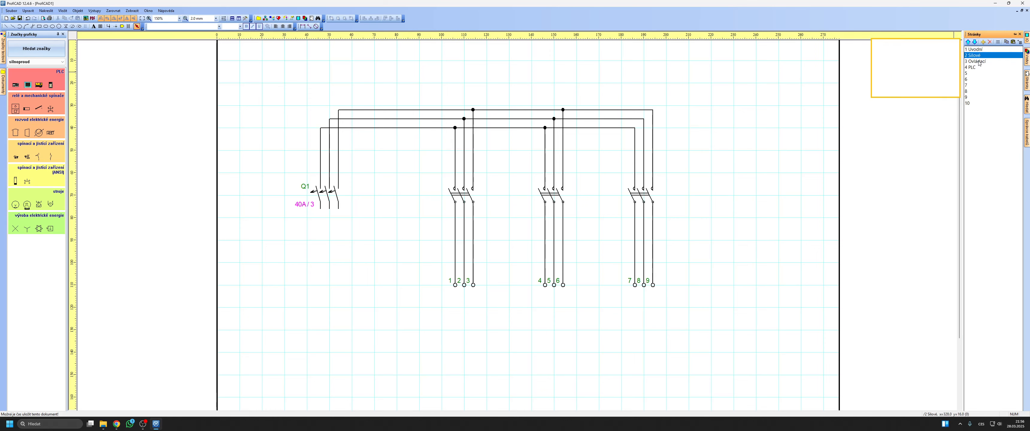
pyautogui.click(978, 61)
pyautogui.scroll(-1, 547, 205)
pyautogui.scroll(1, 536, 189)
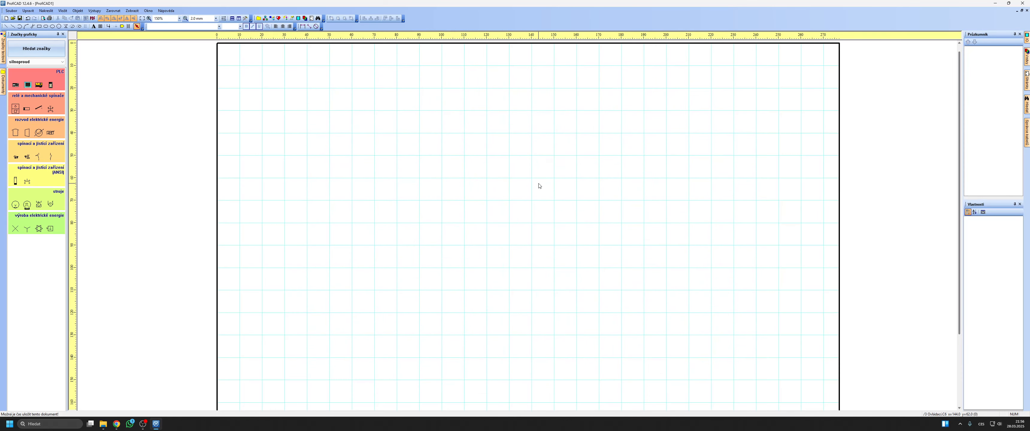
# Step: Find the single-pole breaker symbol (jistič 1P) and place it on the page at X 400, Y 500
pyautogui.write('jistič')
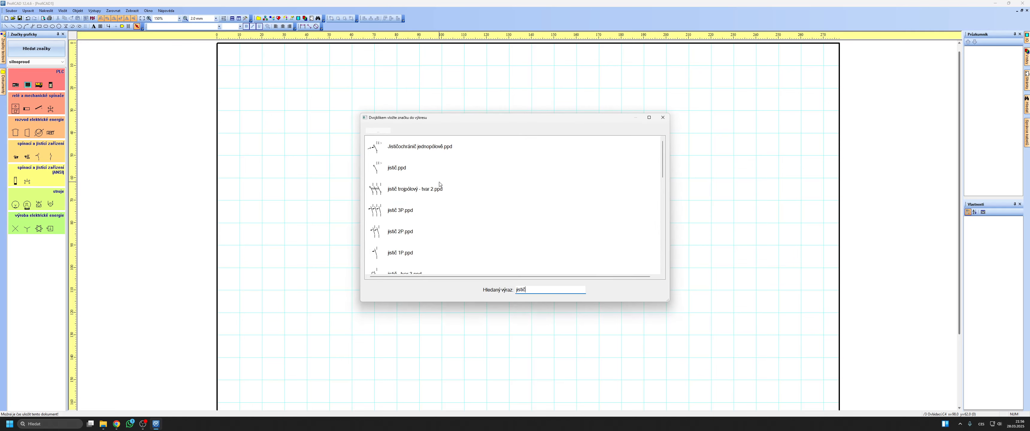
pyautogui.doubleClick(409, 258)
pyautogui.moveTo(316, 181); pyautogui.dragTo(307, 158)
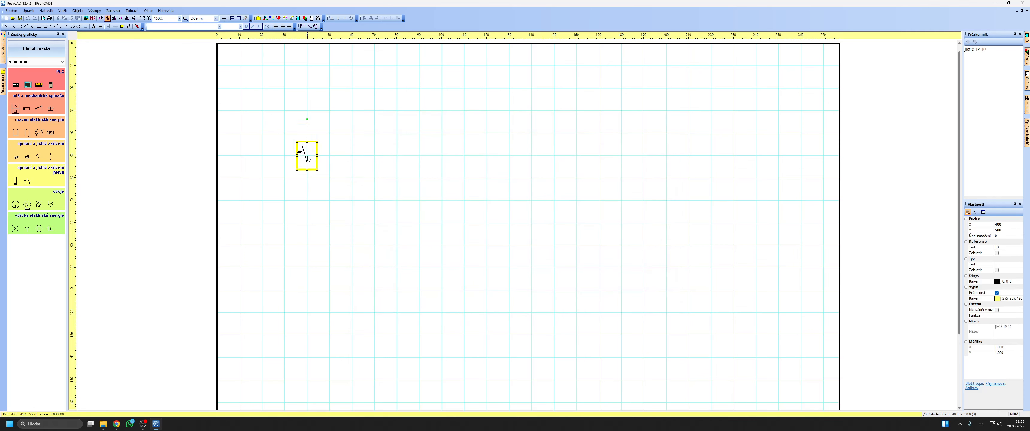
pyautogui.click(307, 156)
pyautogui.press('Escape')
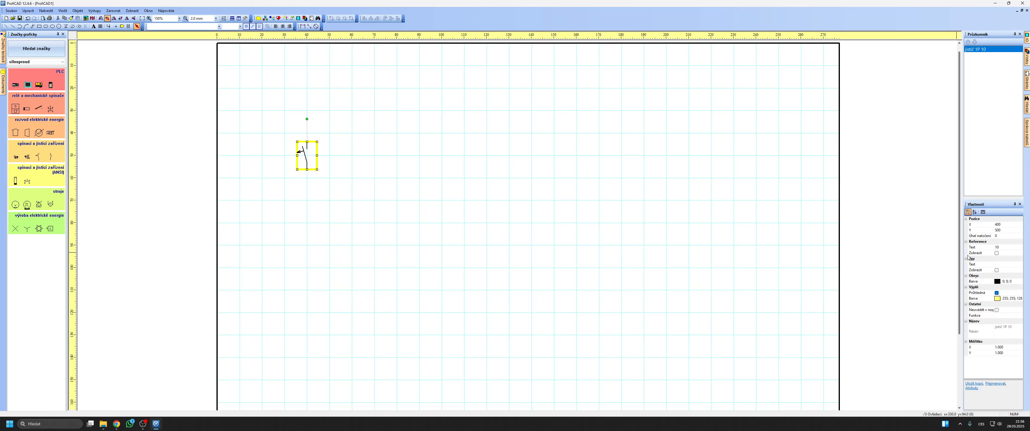
# Step: Show the single-pole breaker's reference and set it to FA1
pyautogui.click(997, 254)
pyautogui.click(985, 247)
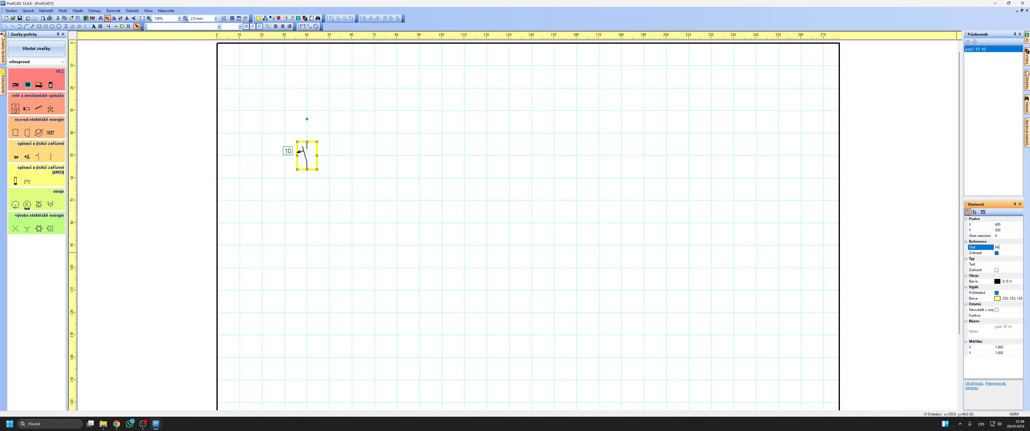
pyautogui.press('Return')
# Step: Give breaker FA1 the visible type text 2A / 1B and align that label beneath the reference, closer to the symbol
pyautogui.click(997, 271)
pyautogui.click(999, 265)
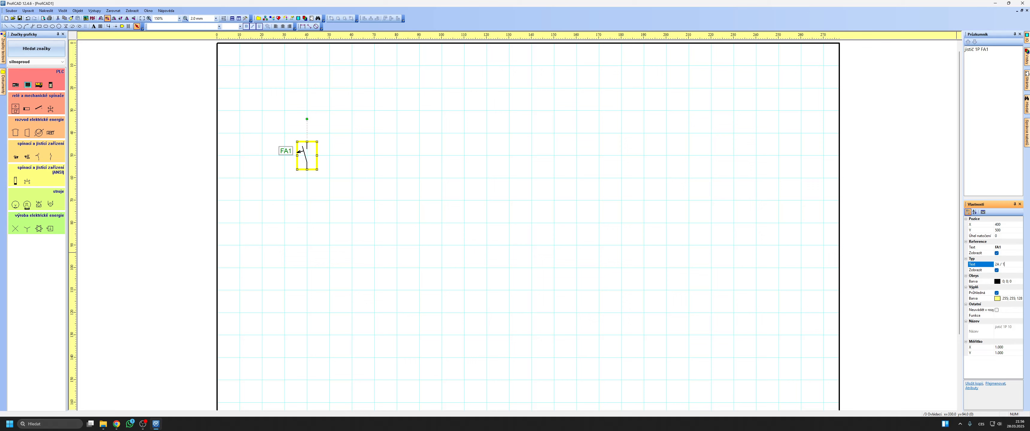
pyautogui.press('Return')
pyautogui.click(389, 234)
pyautogui.scroll(3, 280, 150)
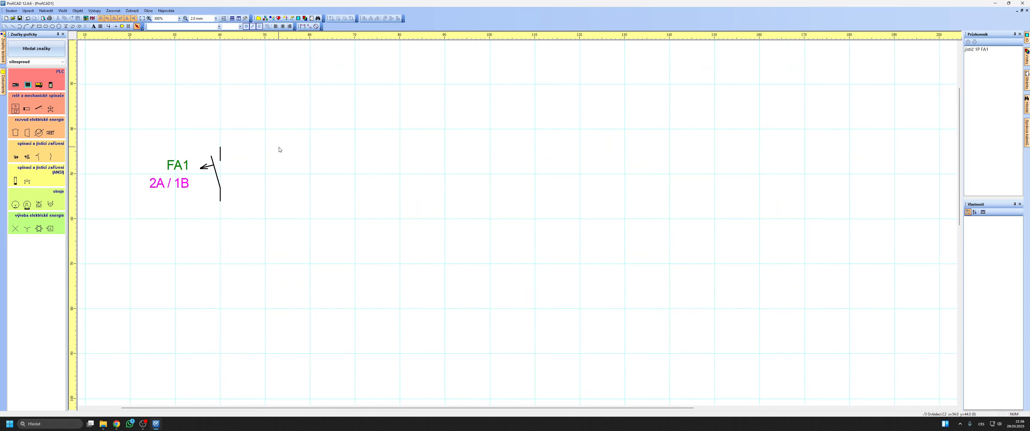
pyautogui.moveTo(216, 205); pyautogui.dragTo(233, 204)
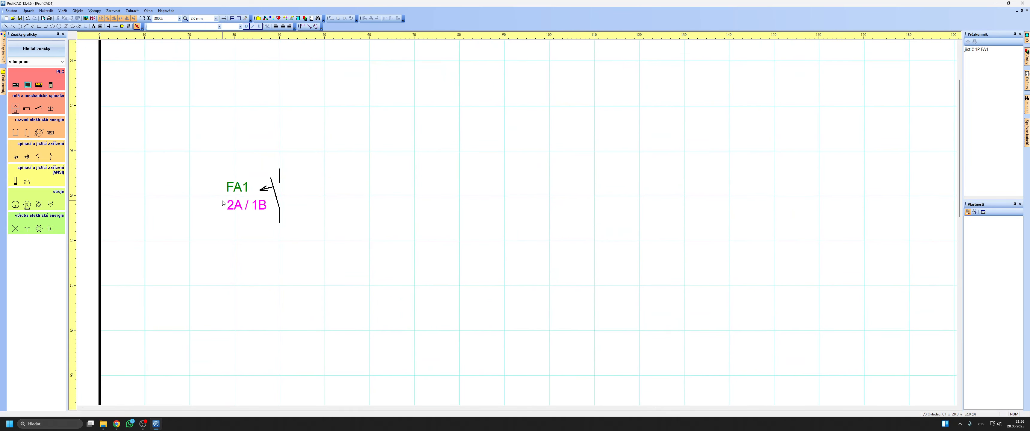
# Step: Insert three relay symbols (relé) in an evenly spaced horizontal row beside circuit breaker FA1
pyautogui.click(238, 186)
pyautogui.press('Escape')
pyautogui.scroll(-3, 370, 211)
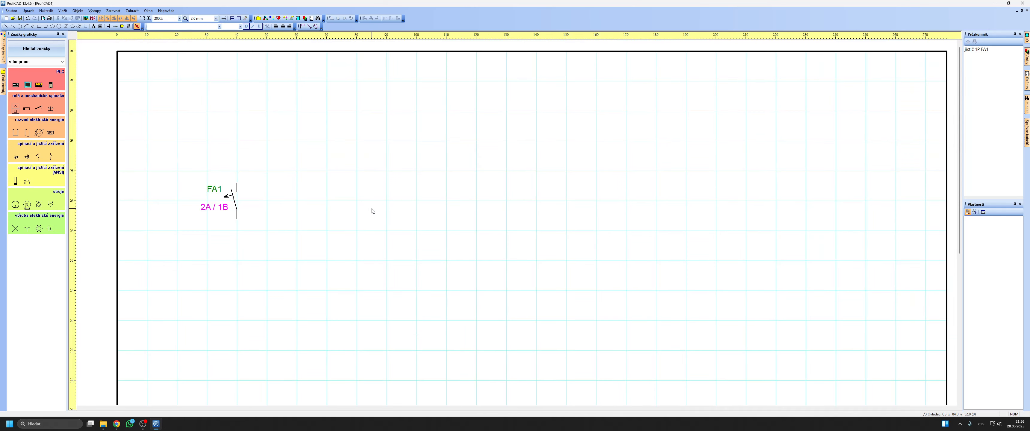
pyautogui.hotkey('ctrl', 'f')
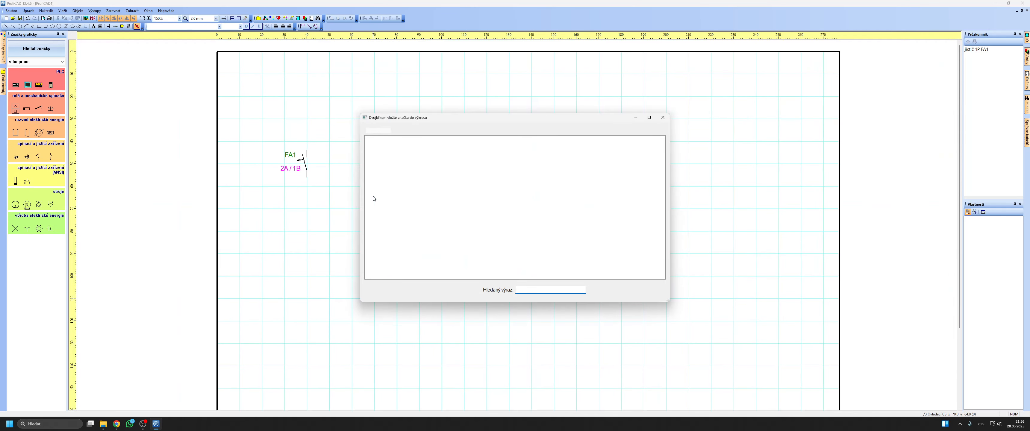
pyautogui.write('relé')
pyautogui.doubleClick(398, 232)
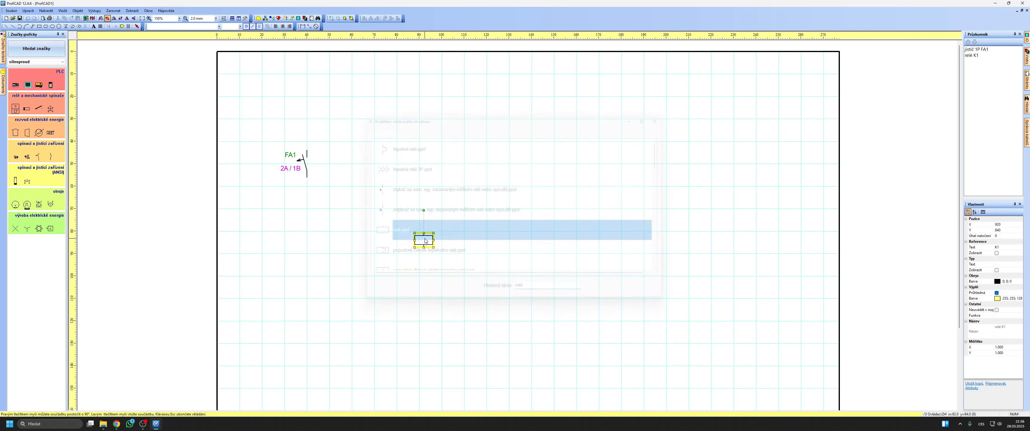
pyautogui.click(423, 169)
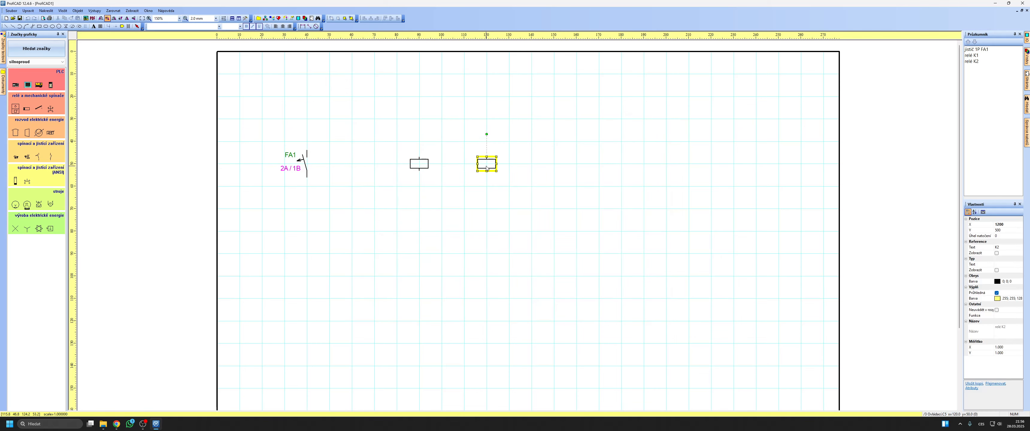
pyautogui.click(535, 168)
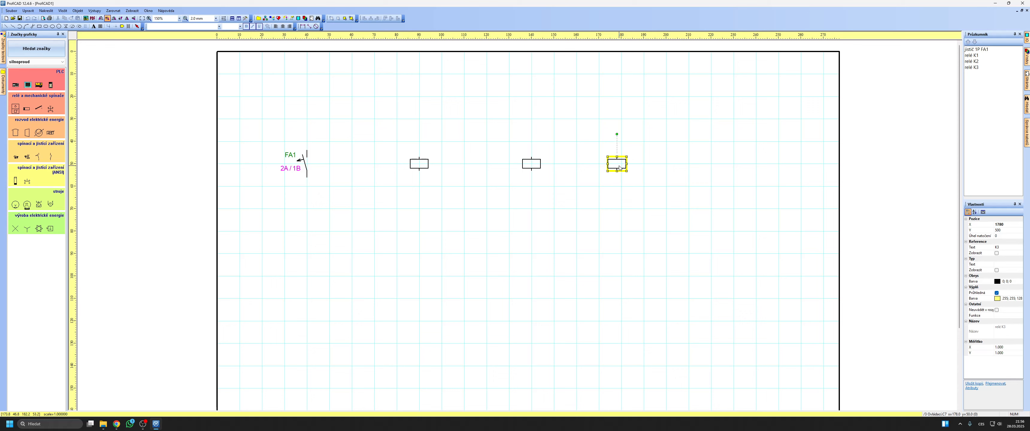
pyautogui.click(621, 166)
pyautogui.press('Escape')
pyautogui.moveTo(637, 163); pyautogui.dragTo(659, 164)
pyautogui.click(563, 181)
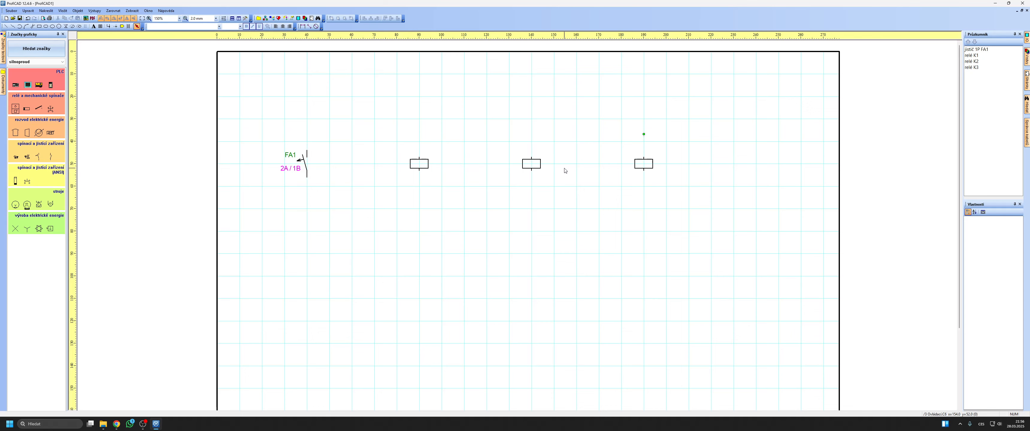
# Step: Show the reference label of the first relay, nearest FA1, and set its text to KM1
pyautogui.scroll(1, 567, 168)
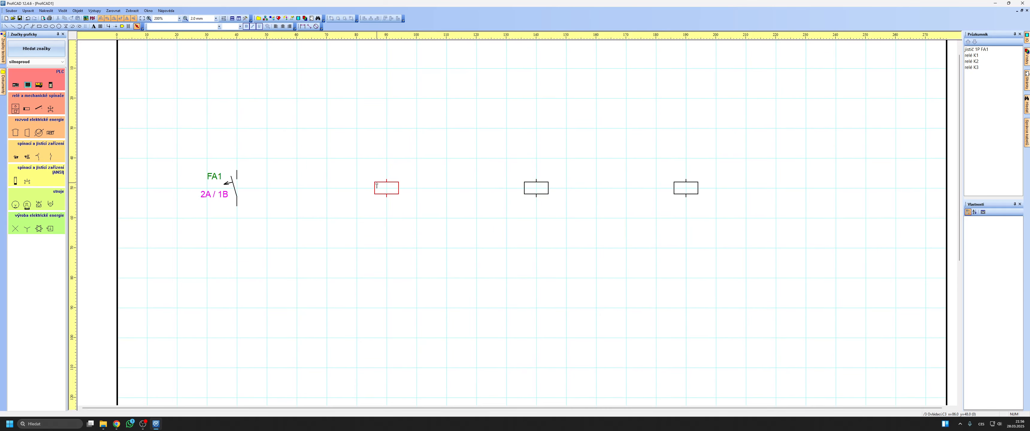
pyautogui.click(379, 188)
pyautogui.click(418, 216)
pyautogui.click(390, 192)
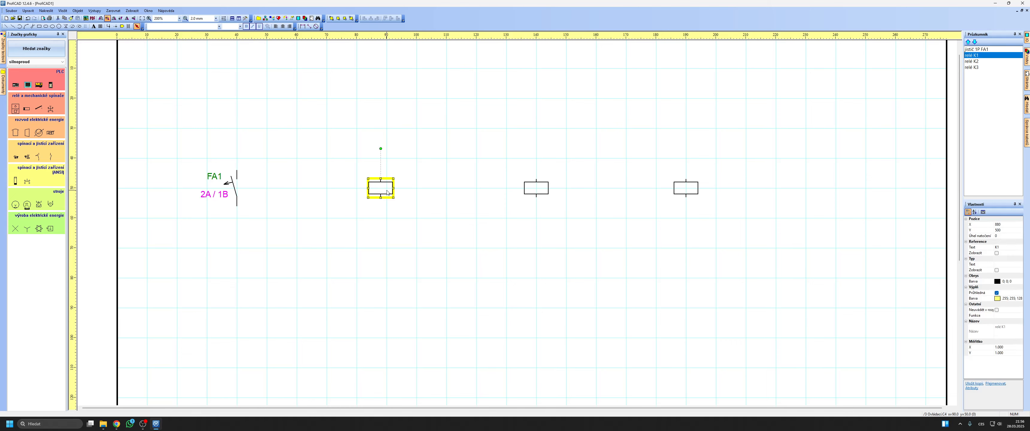
pyautogui.click(997, 253)
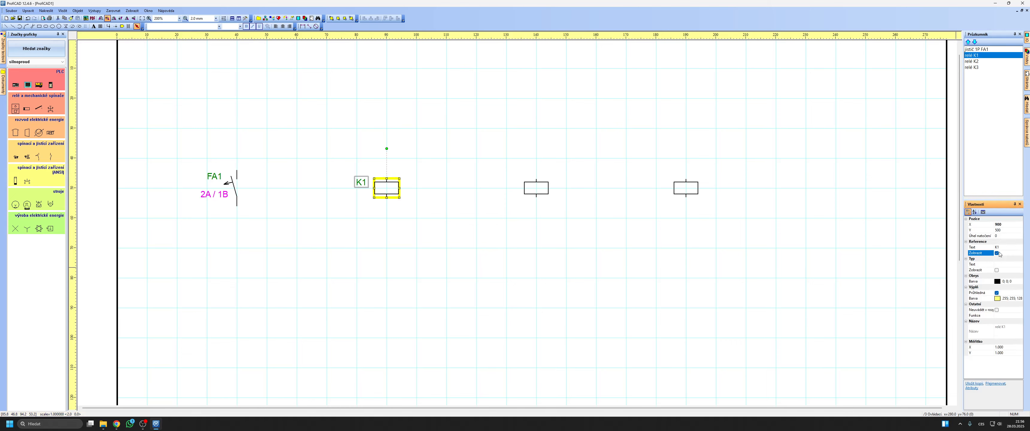
pyautogui.click(978, 248)
pyautogui.write('KM1')
pyautogui.press('Return')
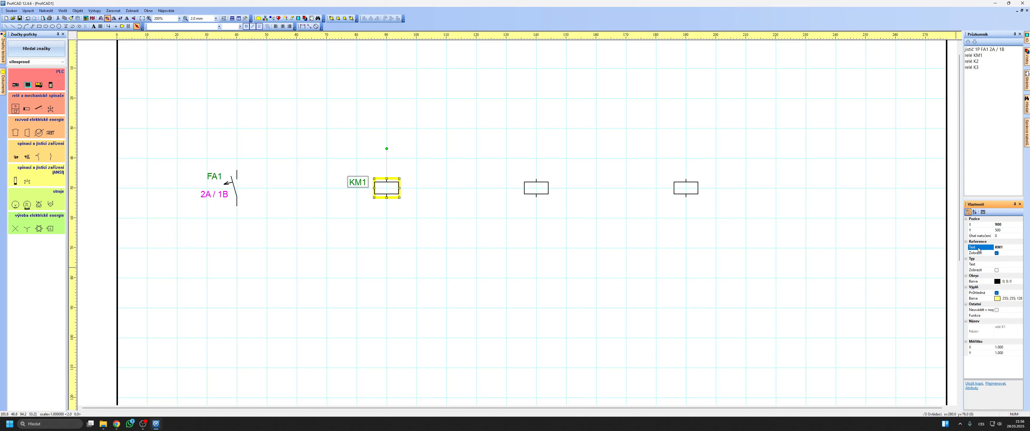
# Step: Show the reference label of the middle relay and set its text to KM2
pyautogui.click(536, 190)
pyautogui.click(997, 253)
pyautogui.click(1000, 247)
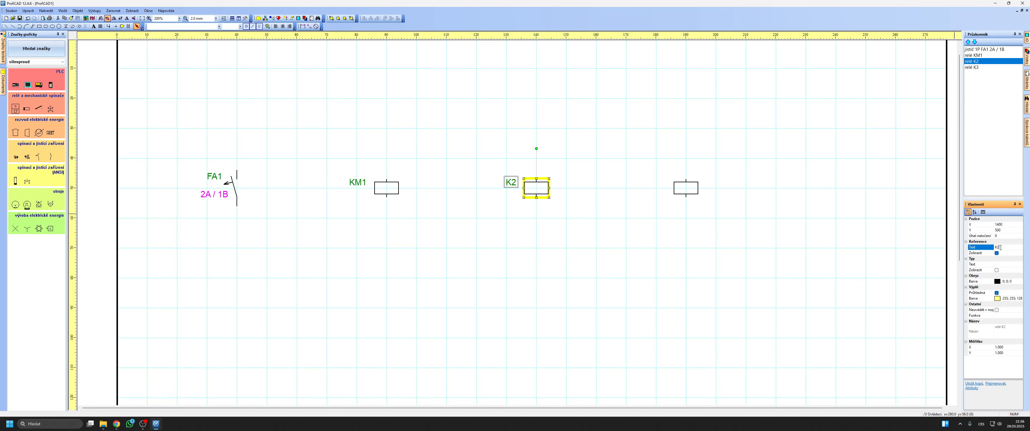
pyautogui.write('KM2')
pyautogui.press('Return')
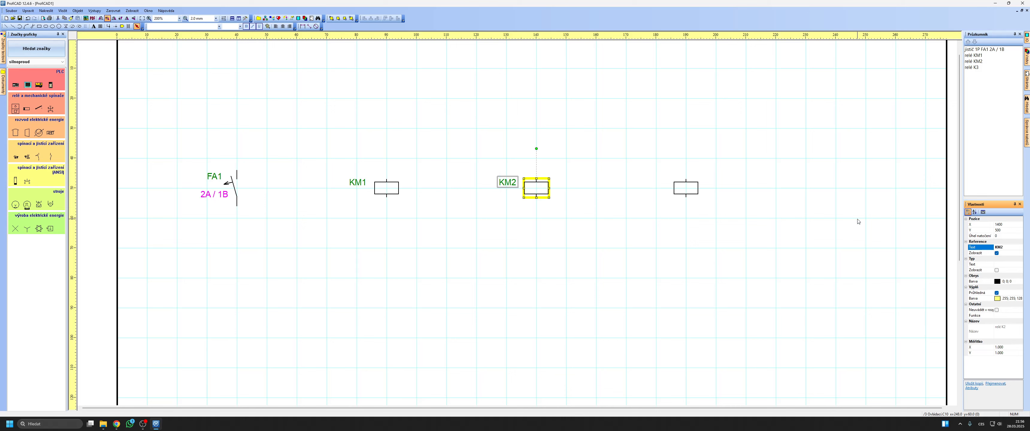
# Step: Show the reference label of the last relay in the row and set its text to KM3
pyautogui.click(686, 191)
pyautogui.click(997, 253)
pyautogui.click(987, 248)
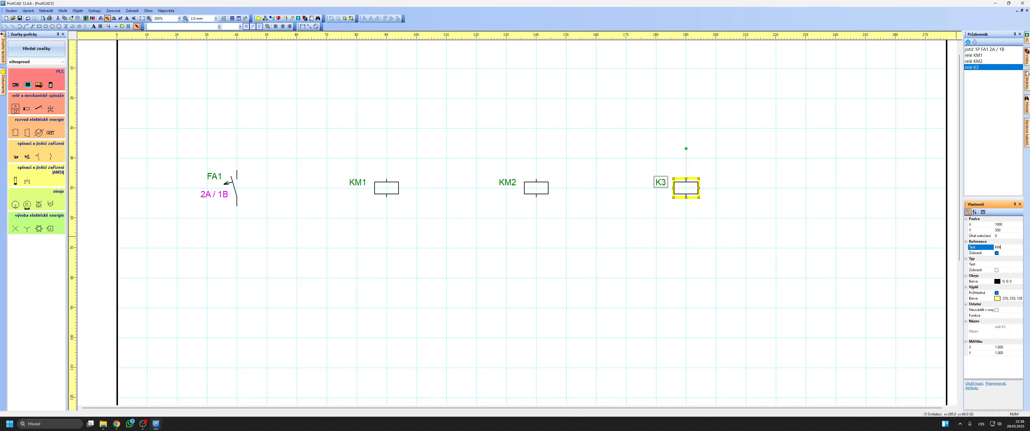
pyautogui.write('KM3')
pyautogui.press('Return')
pyautogui.click(641, 267)
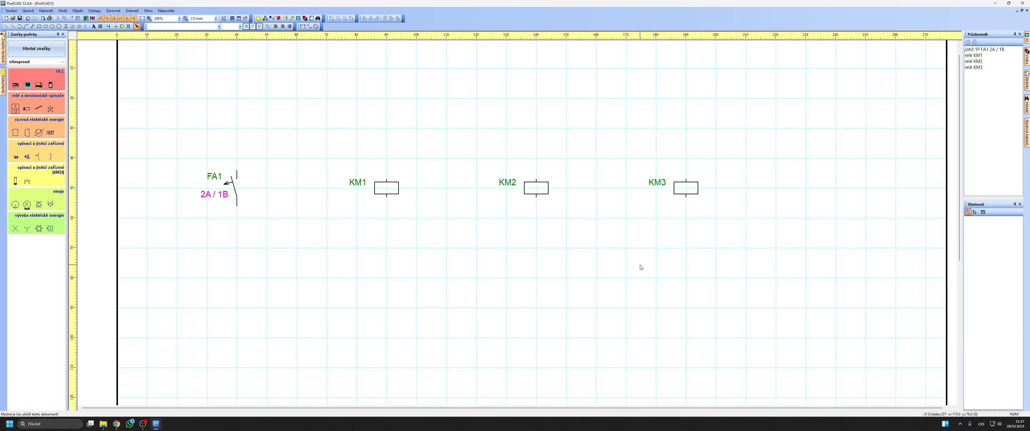
# Step: Insert a three-pole make contact (kontakt zapínací 3P) and a single make contact (kontakt zapínací) below and between KM1 and KM2
pyautogui.write('kosnta')
pyautogui.press('BackSpace')
pyautogui.press('BackSpace')
pyautogui.press('BackSpace')
pyautogui.press('BackSpace')
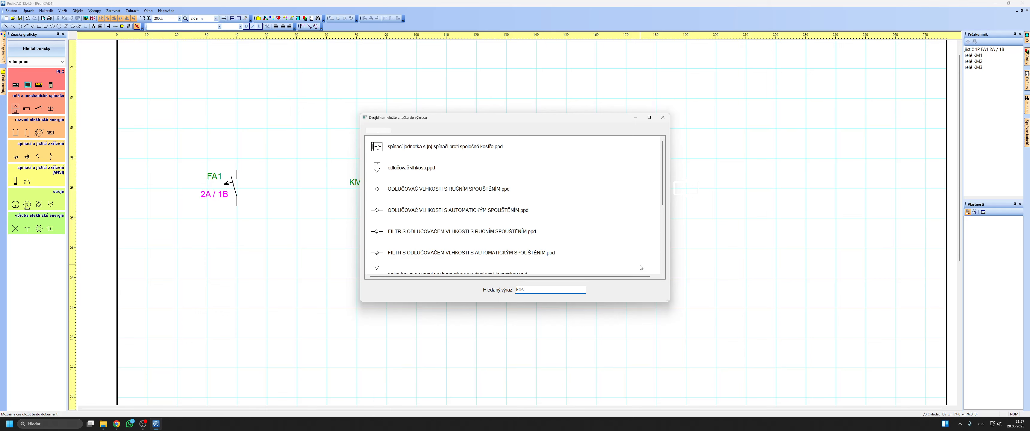
pyautogui.write('nta')
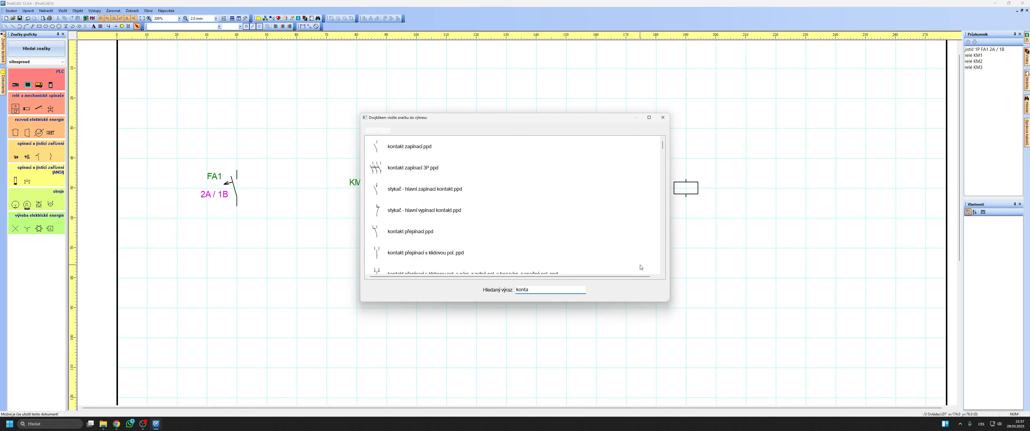
pyautogui.doubleClick(418, 172)
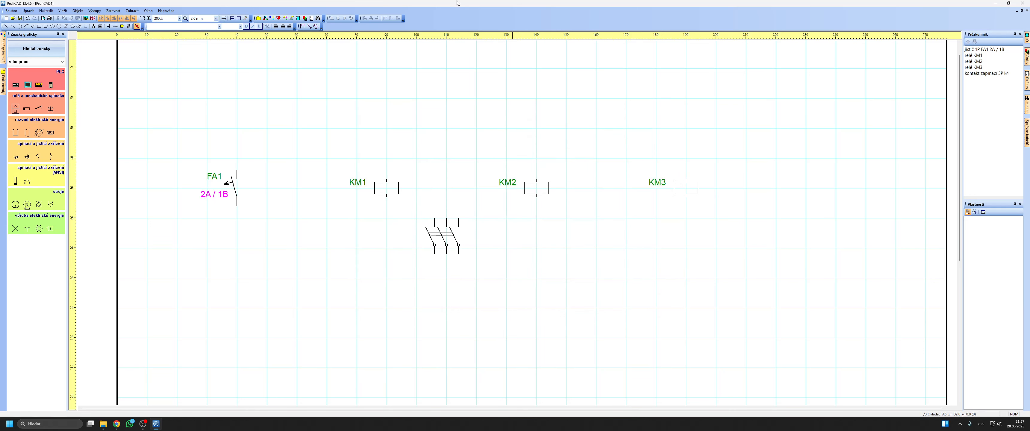
pyautogui.write('kon')
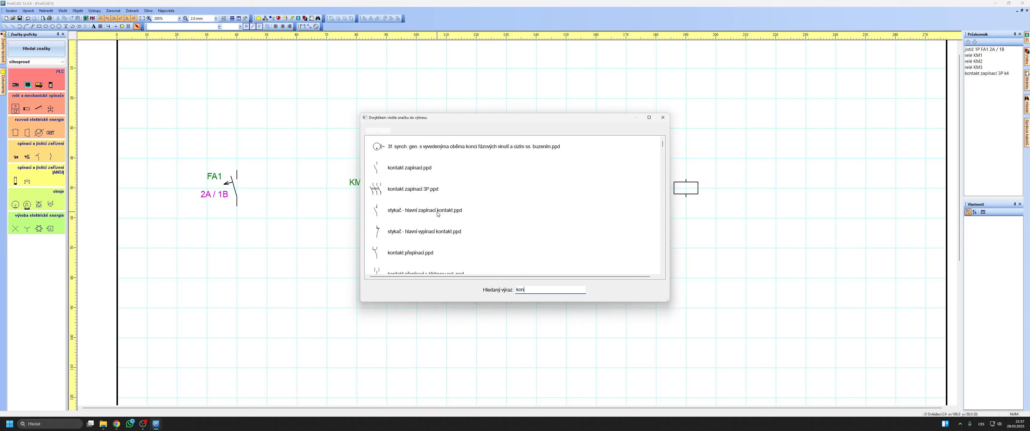
pyautogui.doubleClick(414, 168)
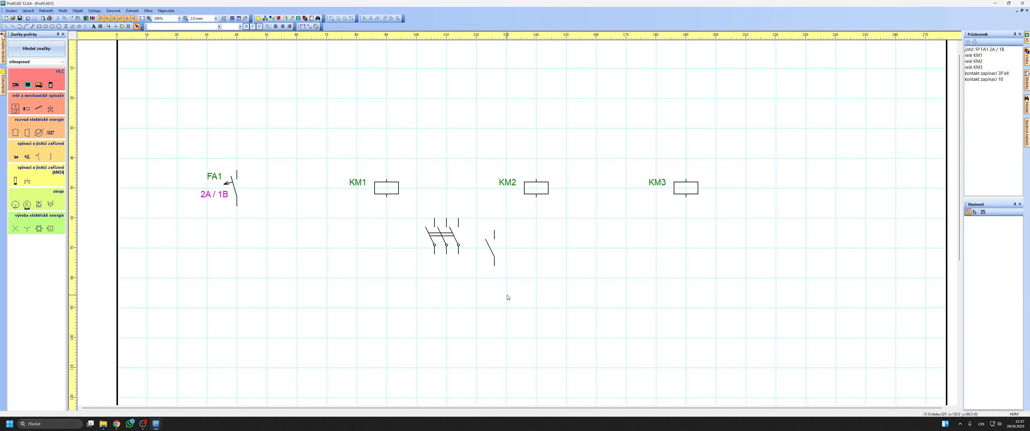
# Step: Find a break contact (kontakt vypínací) among the contact symbols and place it below KM2, beside the single make contact
pyautogui.write('kontakt')
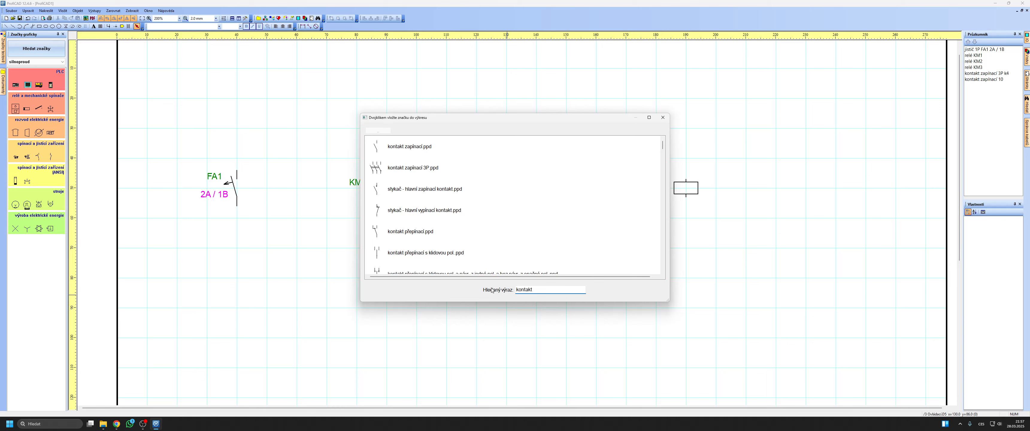
pyautogui.scroll(-2, 446, 250)
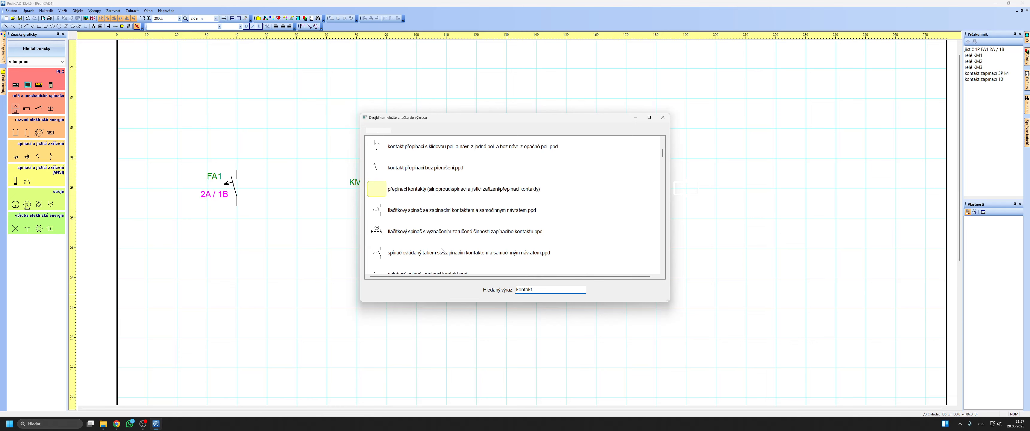
pyautogui.scroll(-5, 441, 251)
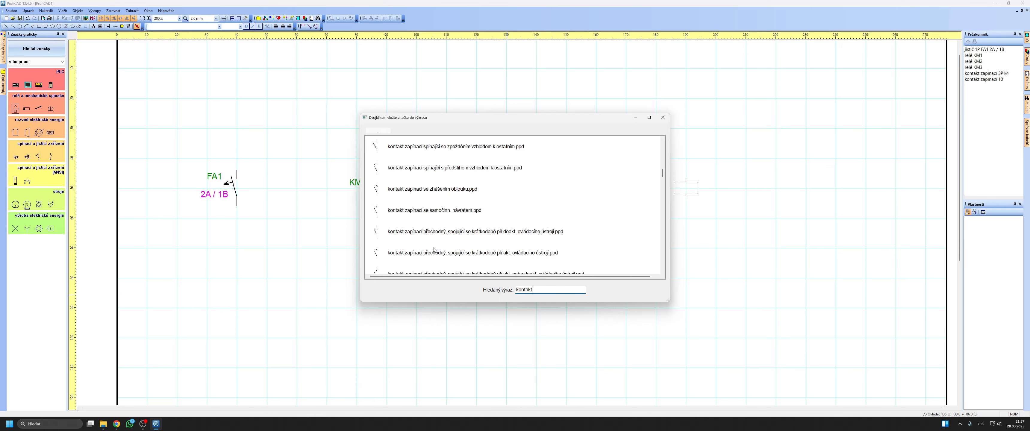
pyautogui.scroll(-5, 434, 250)
pyautogui.doubleClick(421, 254)
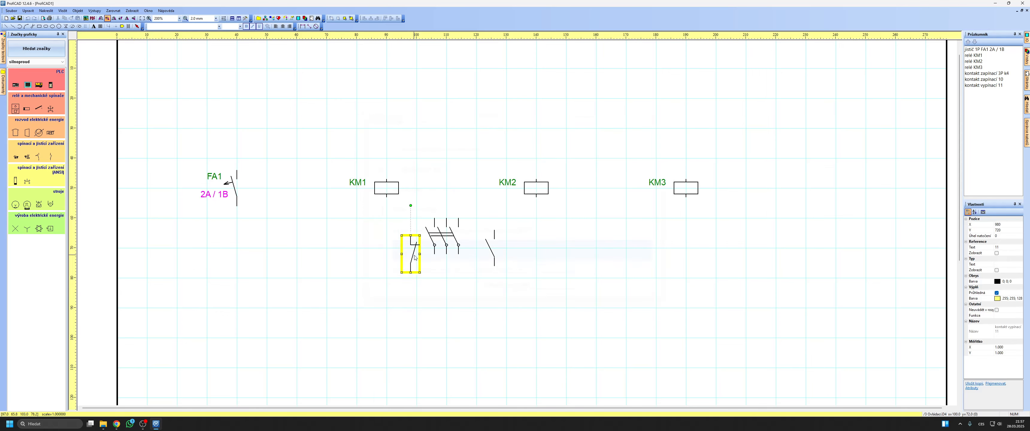
pyautogui.click(539, 258)
# Step: Scale the three-pole make contact to 0.5 in both X and Y
pyautogui.scroll(1, 481, 226)
pyautogui.click(437, 247)
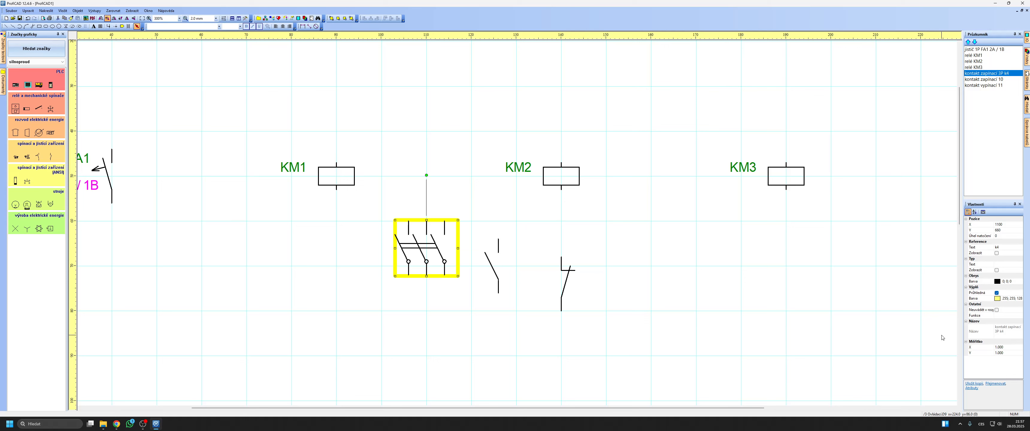
pyautogui.click(973, 347)
pyautogui.write('0.5')
pyautogui.press('Return')
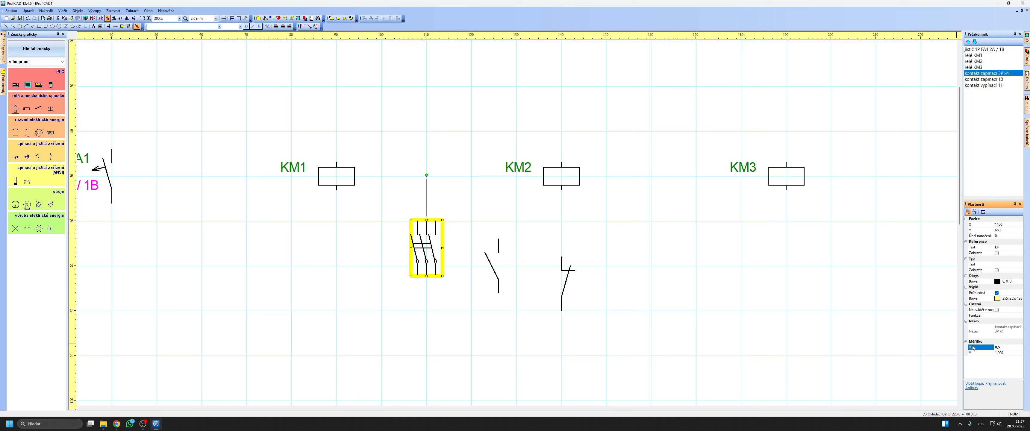
pyautogui.click(988, 353)
pyautogui.write('0.5')
pyautogui.press('Return')
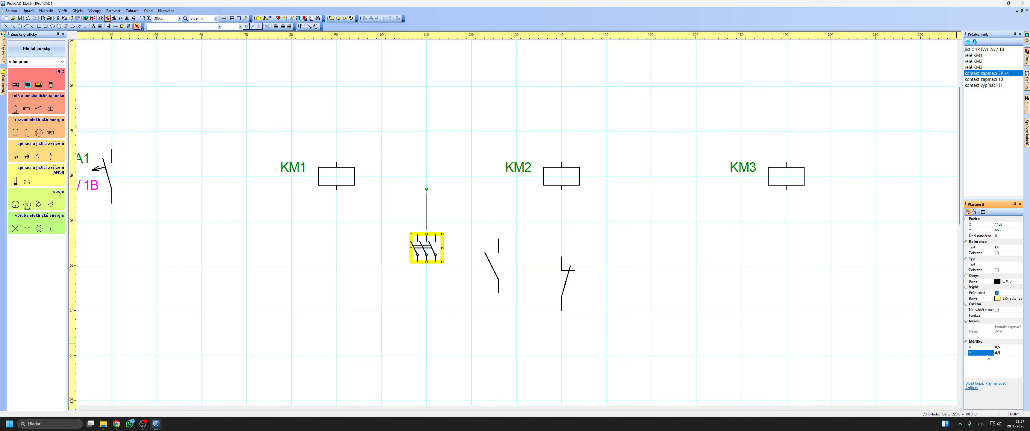
# Step: Scale the single make contact to 0.5 in both X and Y
pyautogui.click(496, 274)
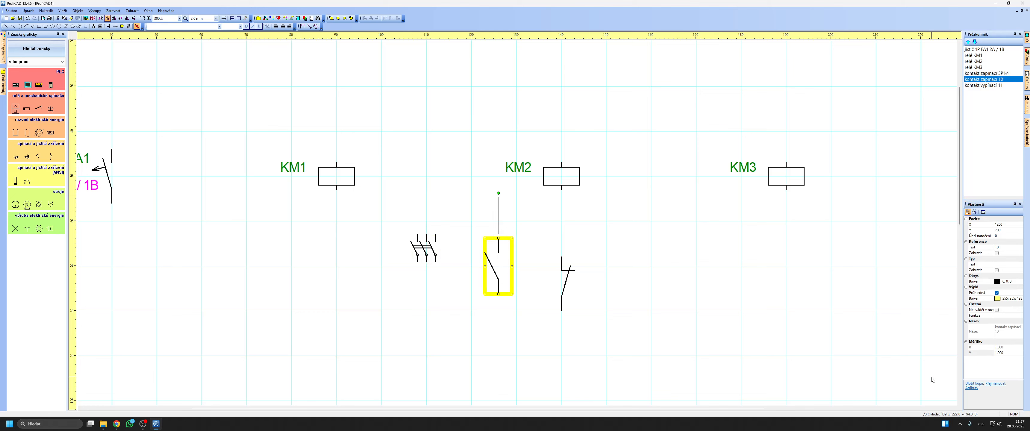
pyautogui.click(1006, 348)
pyautogui.write('0.5')
pyautogui.press('Return')
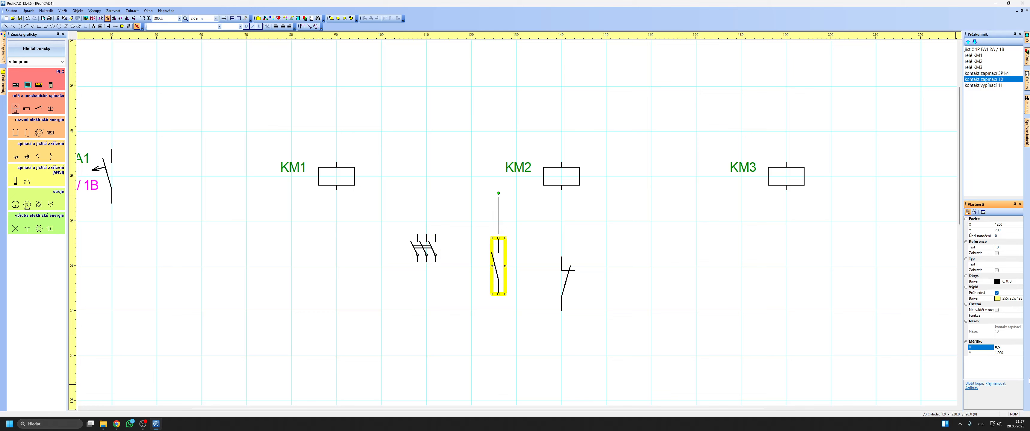
pyautogui.click(995, 353)
pyautogui.write('0.5')
pyautogui.press('Return')
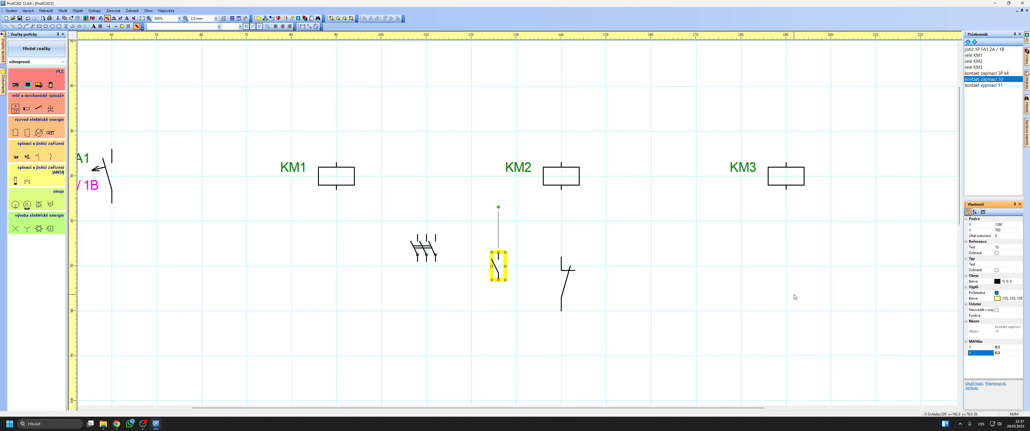
# Step: Scale the break contact below KM2 to 0.5 in both X and Y, then deselect it
pyautogui.click(564, 282)
pyautogui.click(1004, 348)
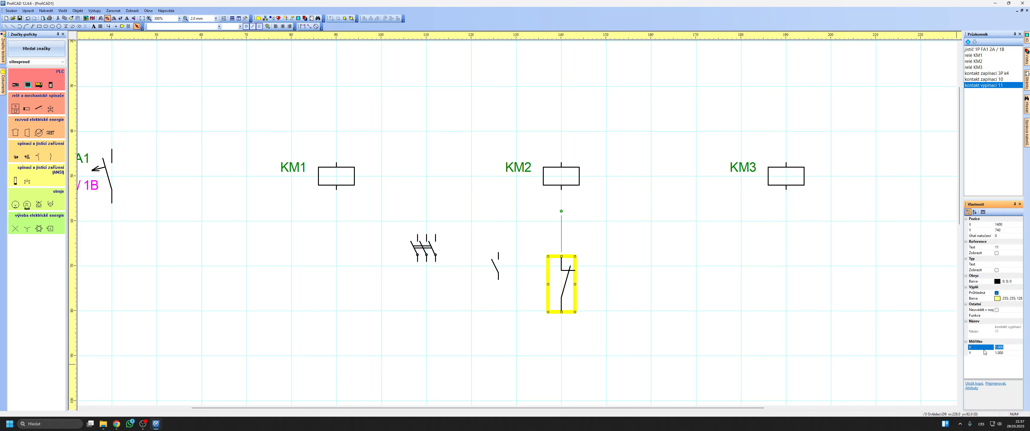
pyautogui.press('Return')
pyautogui.click(1013, 353)
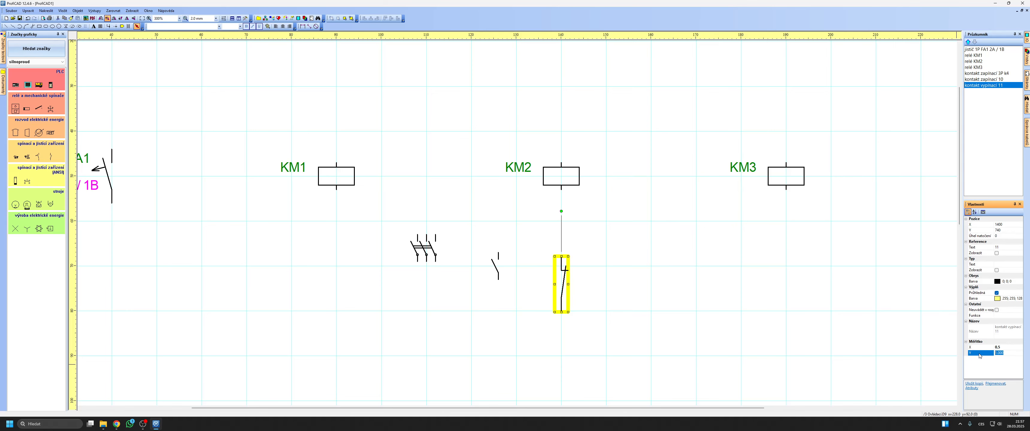
pyautogui.write('0,5')
pyautogui.press('Return')
pyautogui.click(510, 229)
# Step: Move the three-pole, single make and break contacts into a row directly beside the KM1 coil, aligned with its height
pyautogui.scroll(5, 402, 191)
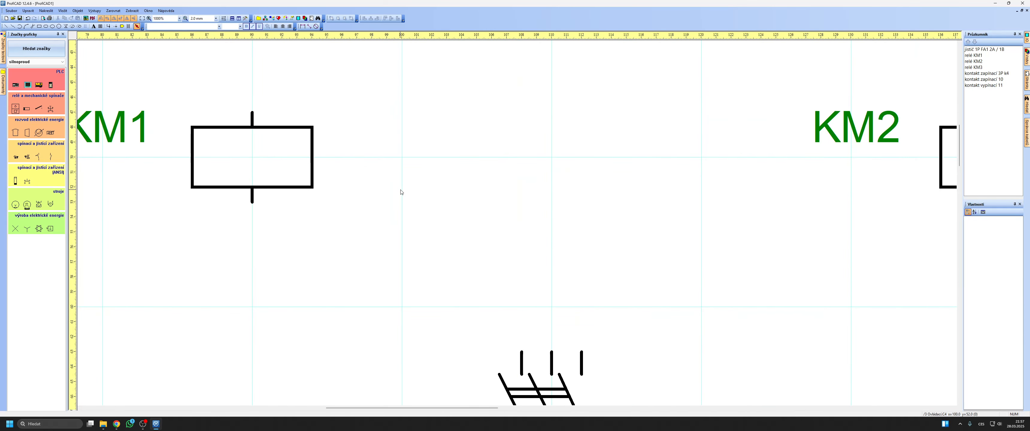
pyautogui.moveTo(513, 355); pyautogui.dragTo(402, 127)
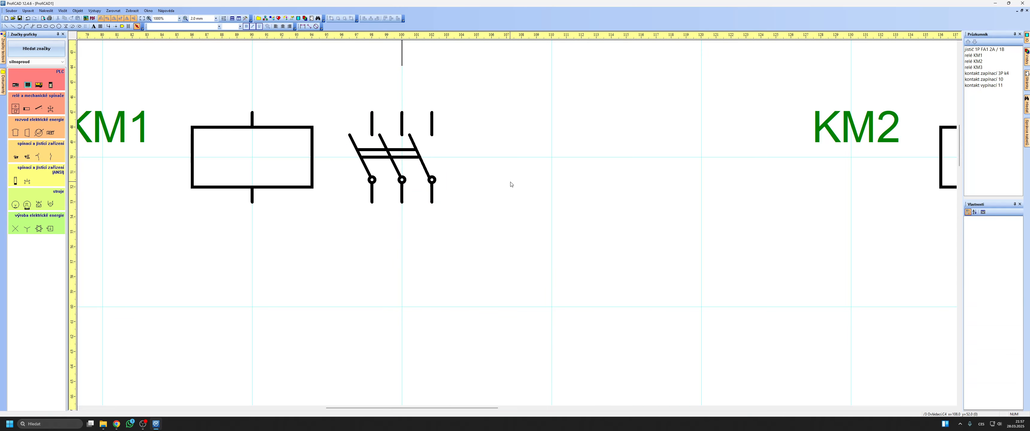
pyautogui.scroll(-5, 510, 184)
pyautogui.moveTo(599, 269); pyautogui.dragTo(509, 178)
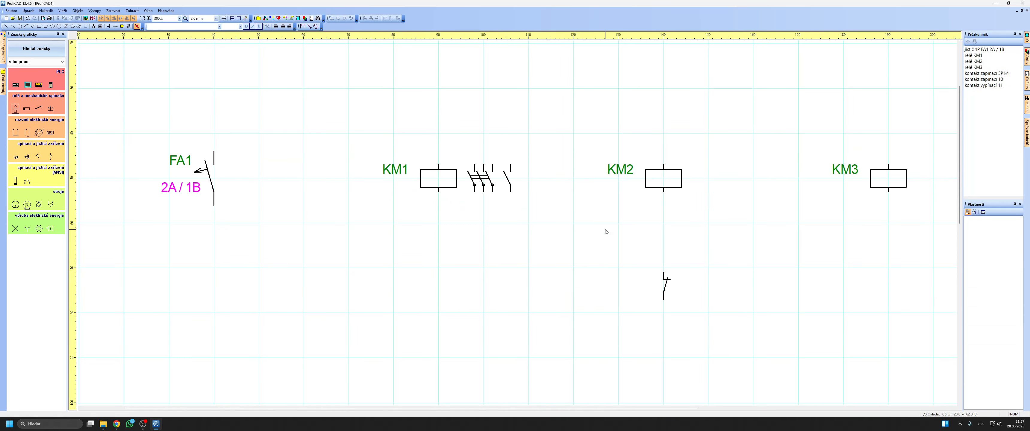
pyautogui.moveTo(666, 291); pyautogui.dragTo(526, 180)
pyautogui.click(557, 202)
pyautogui.scroll(5, 517, 161)
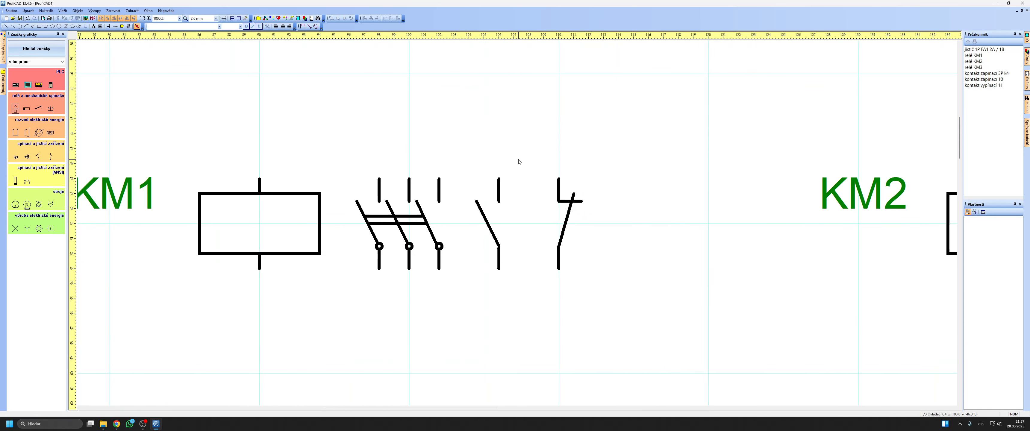
# Step: Draw a straight horizontal line from the KM1 coil's contact-side edge through the small contacts to the break contact
pyautogui.moveTo(462, 130); pyautogui.dragTo(457, 129, button='middle')
pyautogui.click(6, 26)
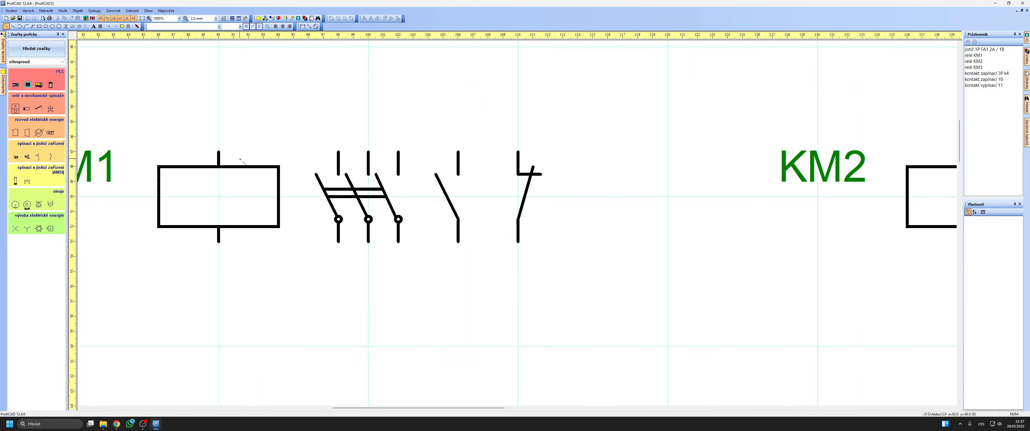
pyautogui.moveTo(280, 197); pyautogui.dragTo(519, 196)
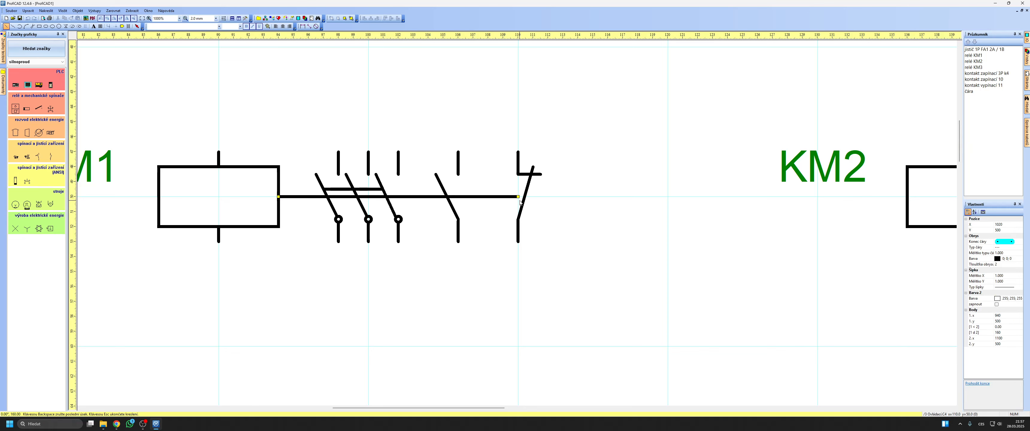
pyautogui.click(492, 197)
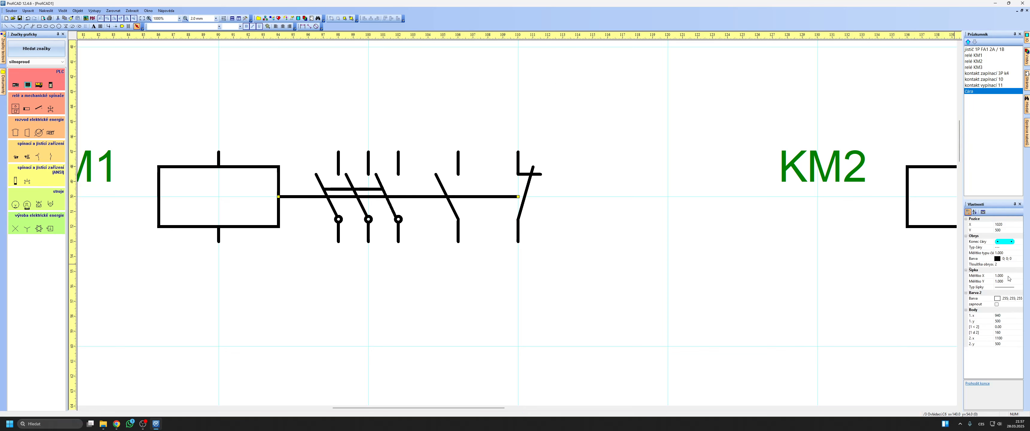
# Step: Format the line through the KM1 contacts with thickness 1, line type čárkovaná (.5x) and line type scale 0.5
pyautogui.click(1009, 265)
pyautogui.click(1021, 266)
pyautogui.click(1016, 253)
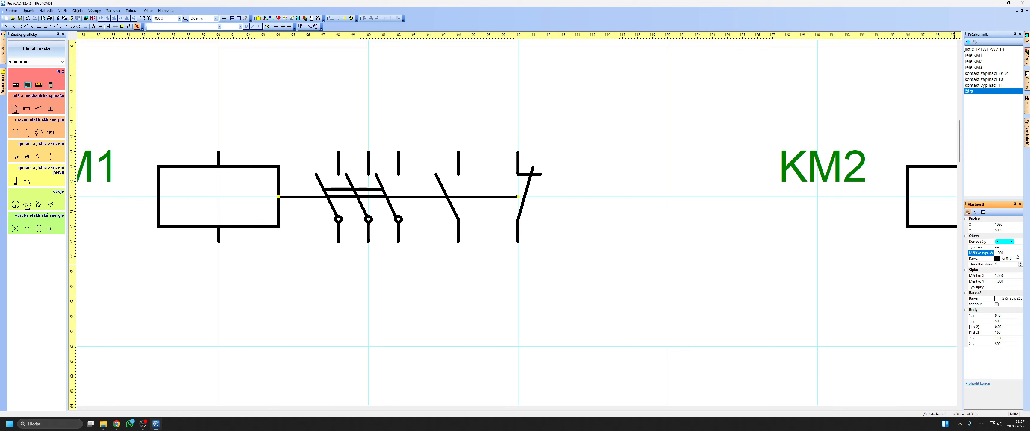
pyautogui.click(1012, 247)
pyautogui.click(1020, 248)
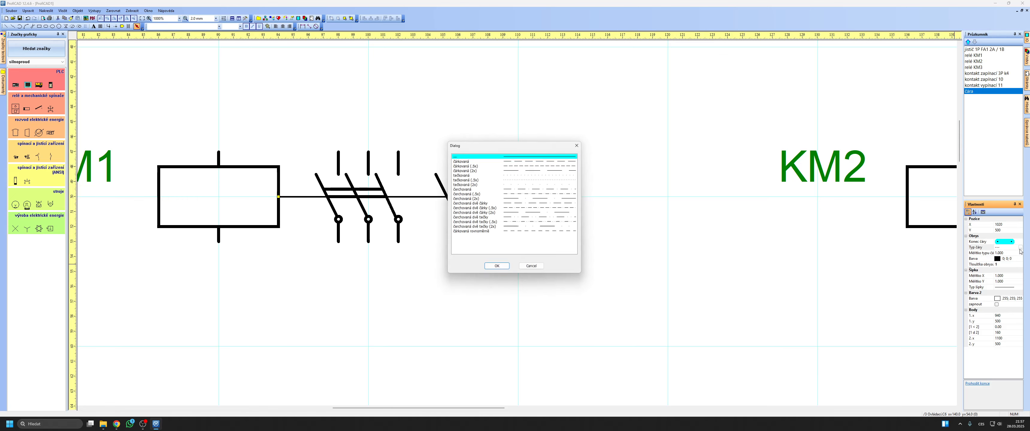
pyautogui.doubleClick(541, 165)
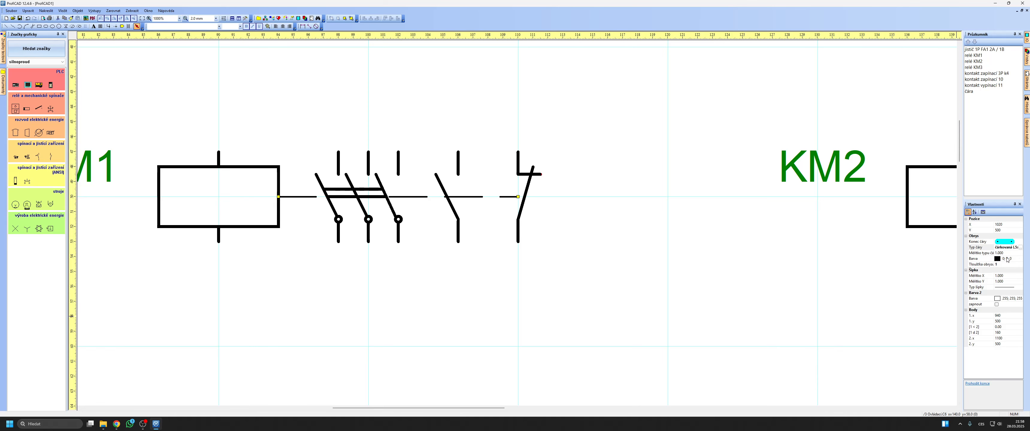
pyautogui.click(975, 255)
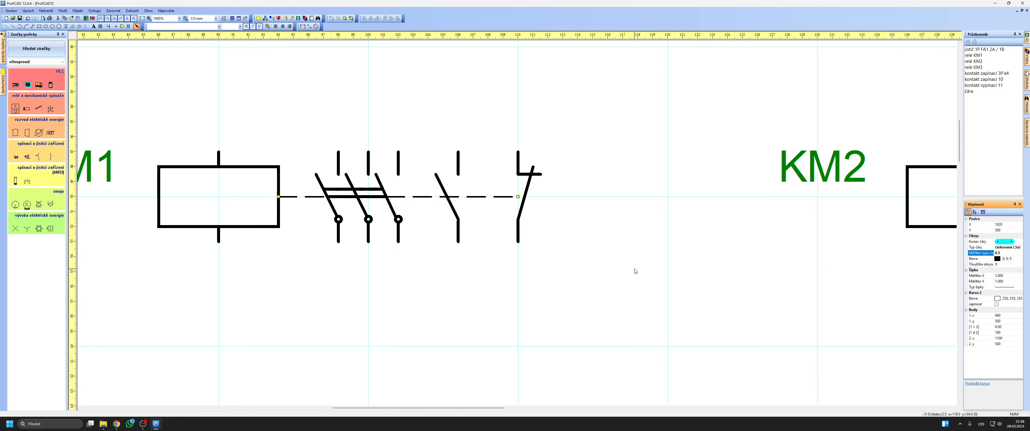
pyautogui.click(611, 272)
# Step: Copy KM1's three small contacts with their dashed line beside coil KM2 and again beside coil KM3
pyautogui.scroll(-3, 606, 272)
pyautogui.moveTo(609, 269); pyautogui.dragTo(555, 251, button='middle')
pyautogui.moveTo(547, 199); pyautogui.dragTo(463, 255)
pyautogui.click(507, 267)
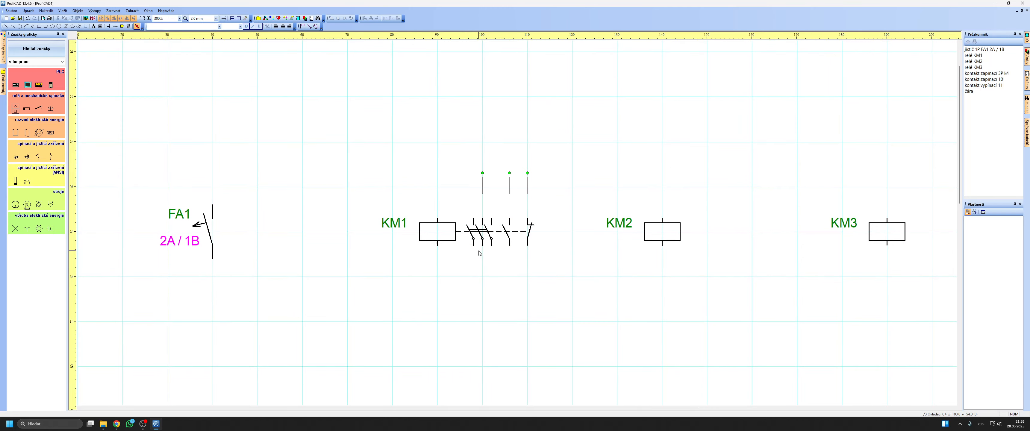
pyautogui.scroll(2, 551, 277)
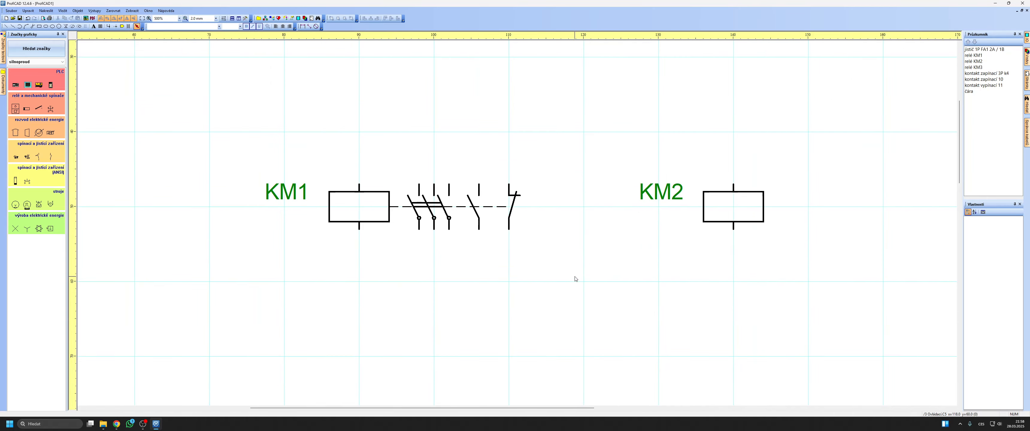
pyautogui.moveTo(508, 177); pyautogui.dragTo(363, 237)
pyautogui.keyDown('ctrl'); pyautogui.moveTo(355, 206); pyautogui.dragTo(730, 206); pyautogui.keyUp('ctrl')
pyautogui.moveTo(826, 286); pyautogui.dragTo(501, 296, button='middle')
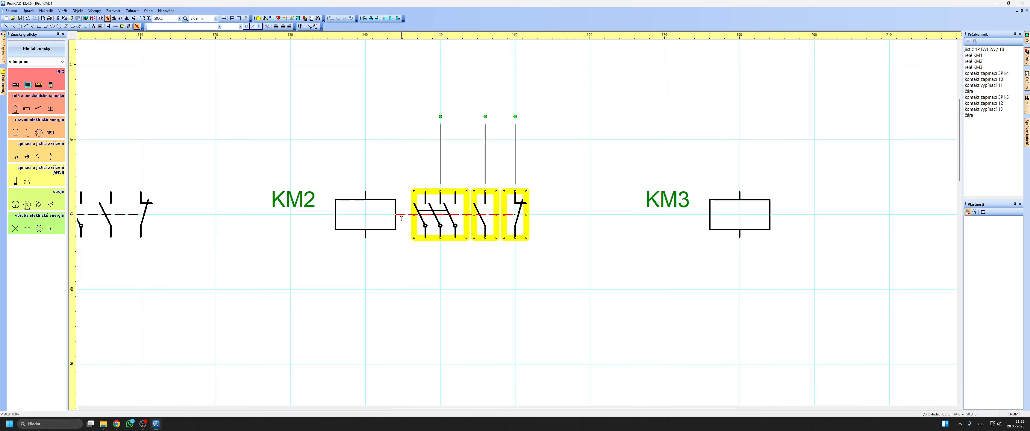
pyautogui.keyDown('ctrl'); pyautogui.moveTo(415, 228); pyautogui.dragTo(789, 228); pyautogui.keyUp('ctrl')
pyautogui.click(754, 304)
pyautogui.scroll(-2, 754, 304)
pyautogui.scroll(-2, 748, 299)
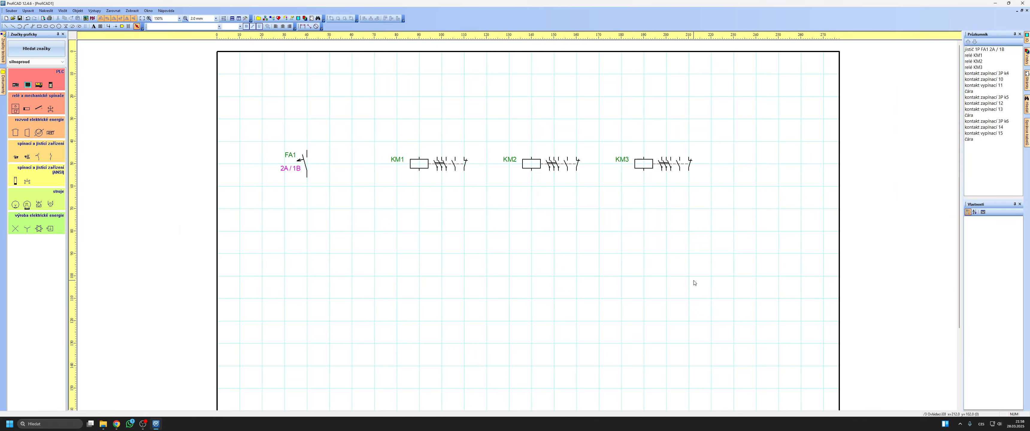
# Step: Wire the upper terminal of breaker FA1 up and across to the upper terminal of coil KM1
pyautogui.scroll(1, 534, 214)
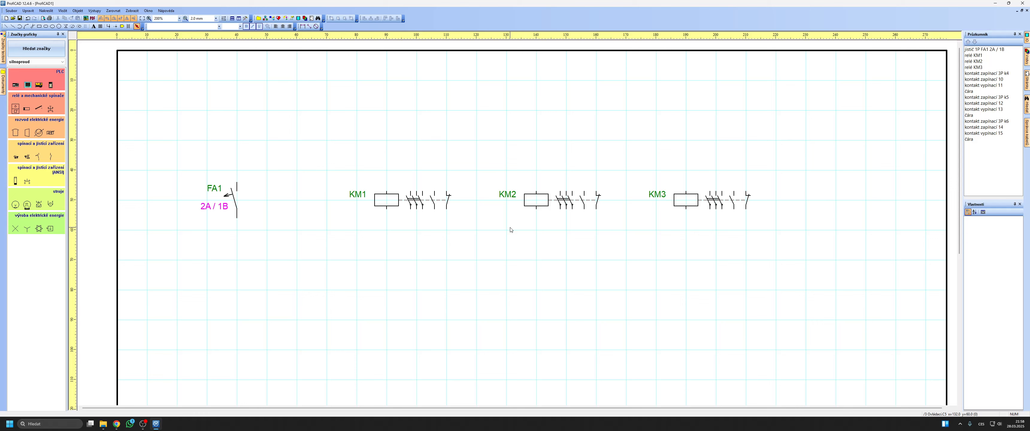
pyautogui.click(108, 26)
pyautogui.click(237, 181)
pyautogui.click(237, 110)
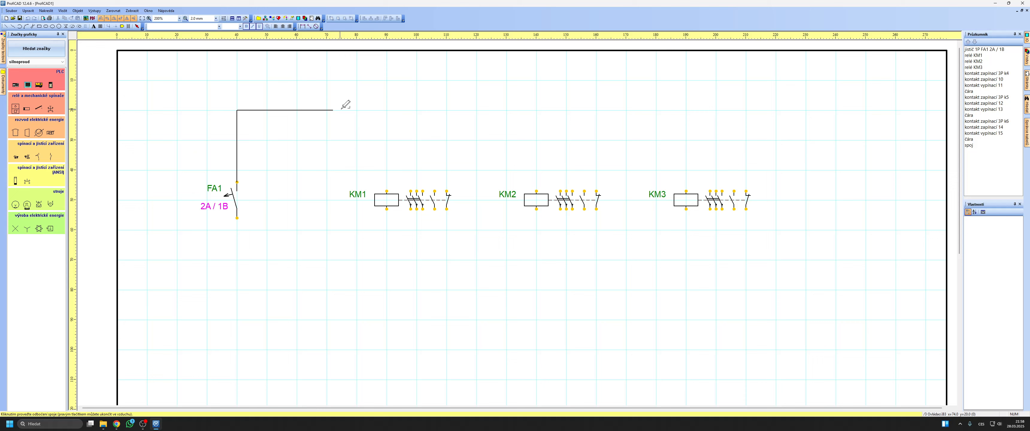
pyautogui.click(386, 191)
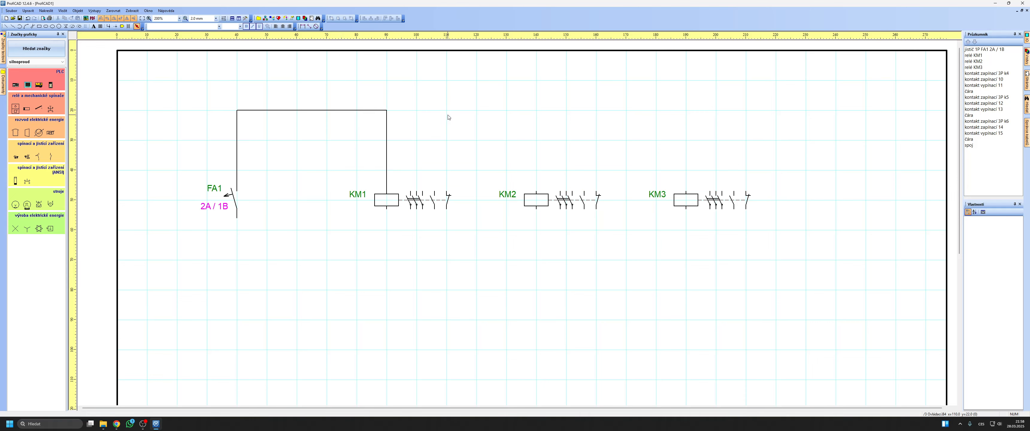
# Step: Find the make contact symbol (kontakt zapínací) by searching for "kontakt" and place it above coil KM2
pyautogui.write('kontakt')
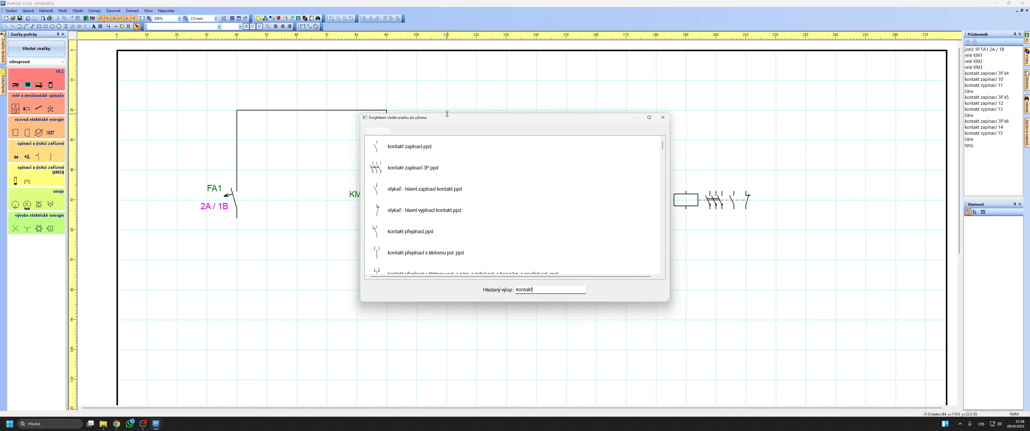
pyautogui.doubleClick(421, 150)
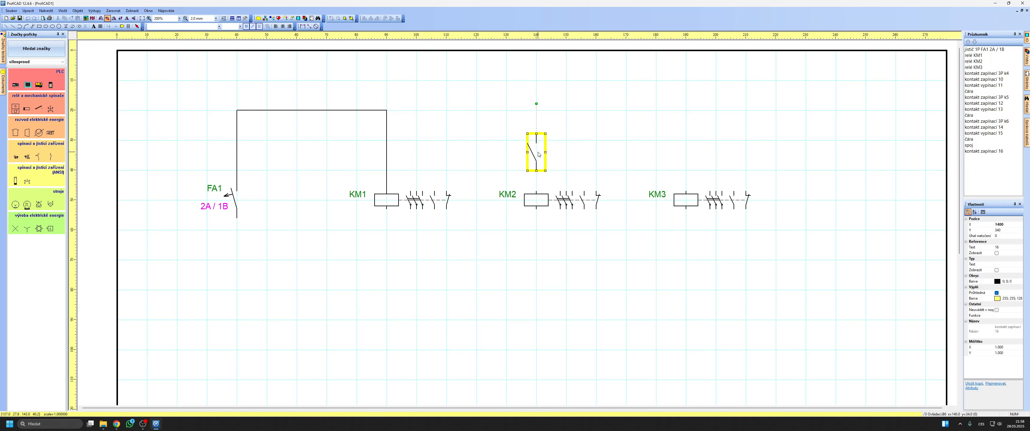
pyautogui.click(537, 143)
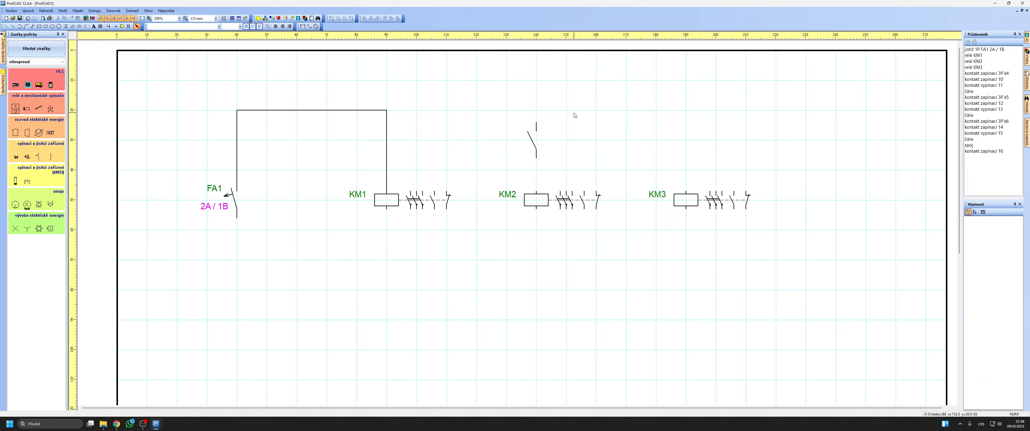
# Step: Wire the supply line's corner above KM1 to the upper terminal of the make contact above KM2
pyautogui.scroll(1, 576, 115)
pyautogui.click(108, 26)
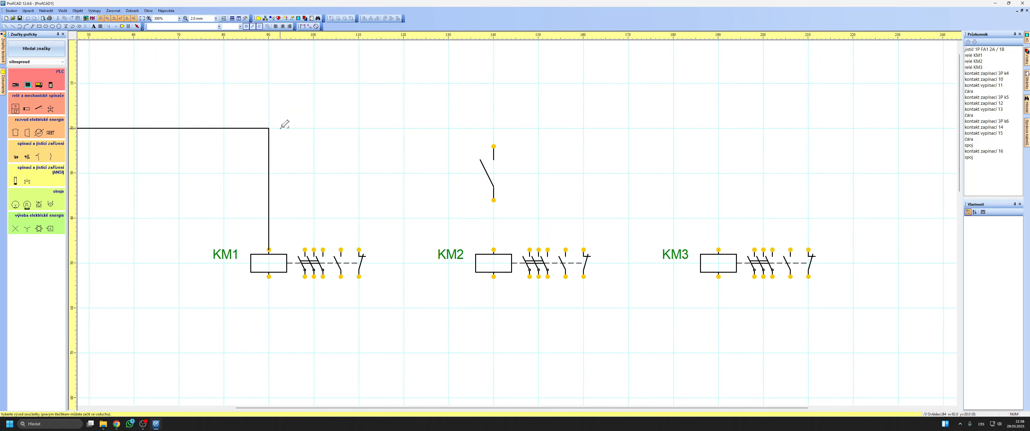
pyautogui.click(269, 128)
pyautogui.click(494, 145)
# Step: Search for "kontakt" and place one break contact symbol (kontakt vypínací) above coil KM3
pyautogui.scroll(-1, 549, 158)
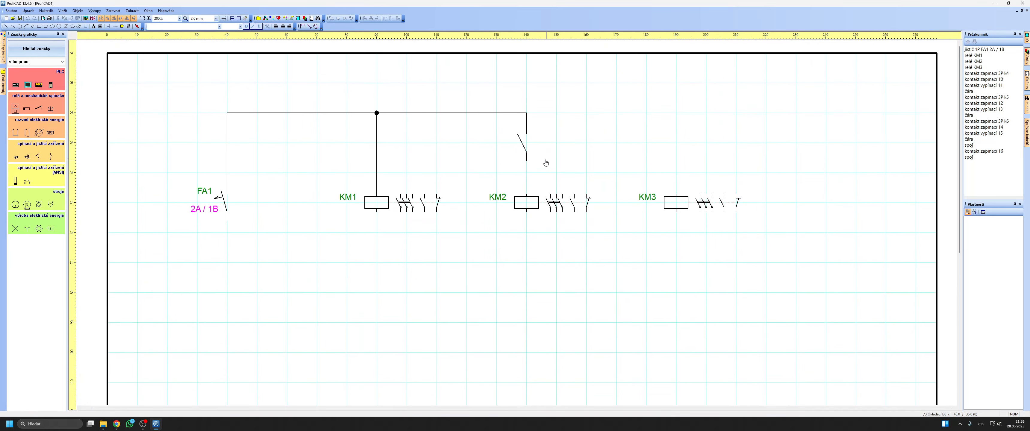
pyautogui.write('kontakt')
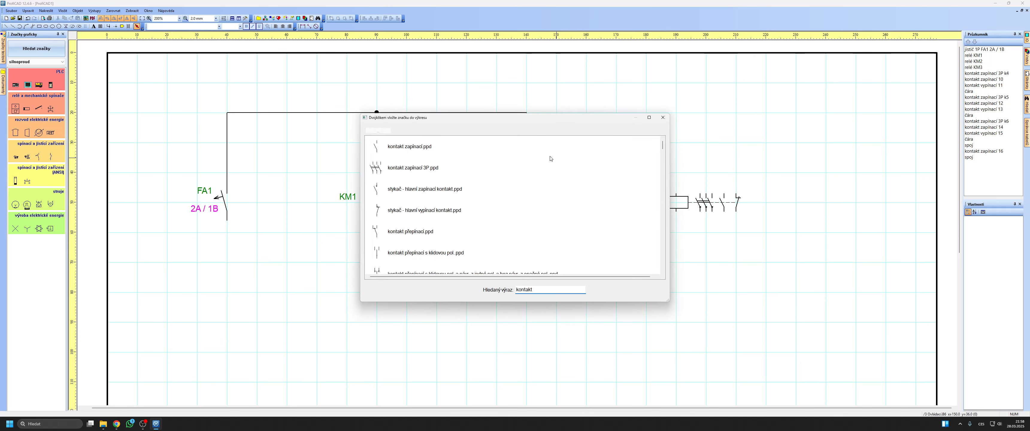
pyautogui.scroll(-4, 433, 216)
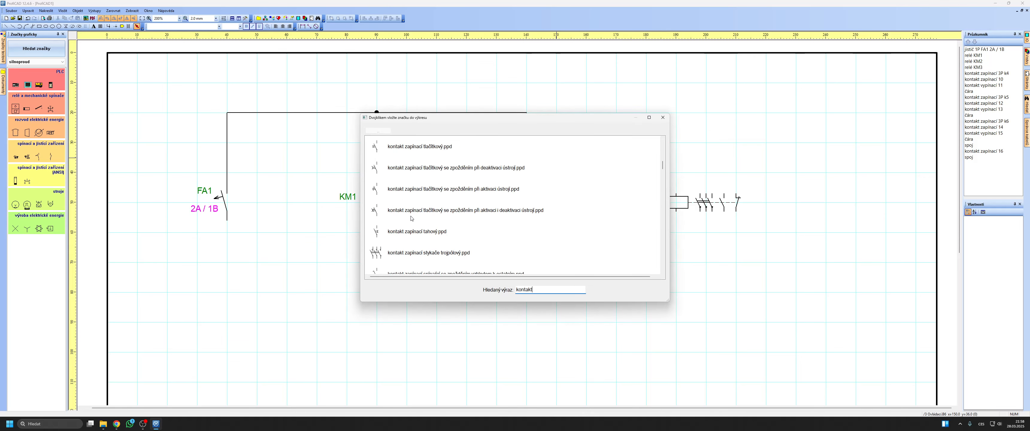
pyautogui.scroll(-3, 410, 219)
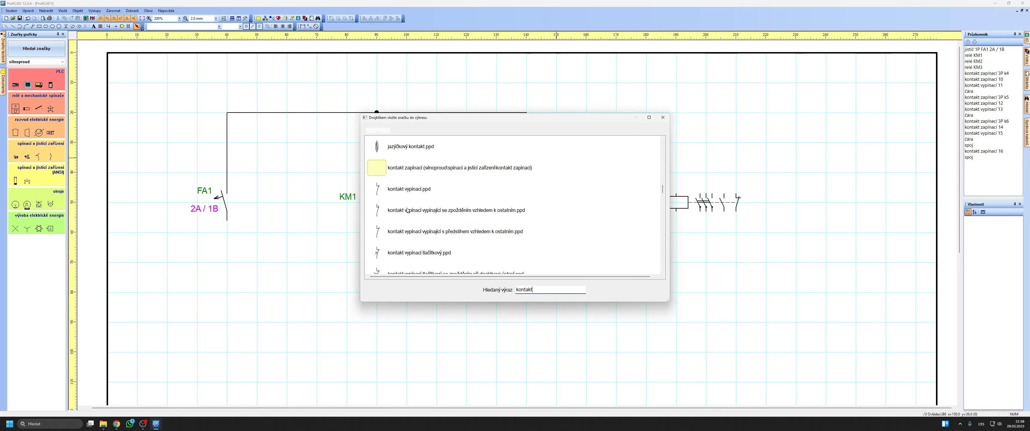
pyautogui.doubleClick(407, 189)
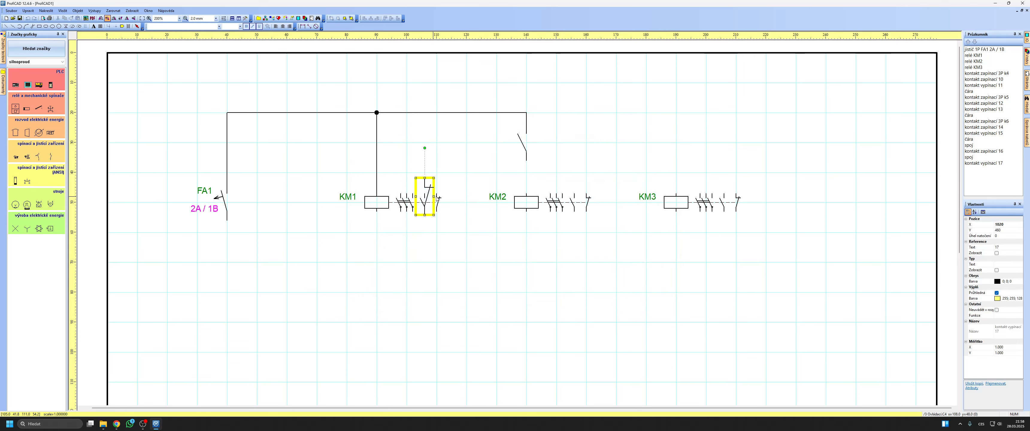
pyautogui.click(679, 144)
pyautogui.press('Escape')
# Step: Extend the supply wire from the corner above KM2 to the upper terminal of the break contact above KM3
pyautogui.scroll(2, 650, 108)
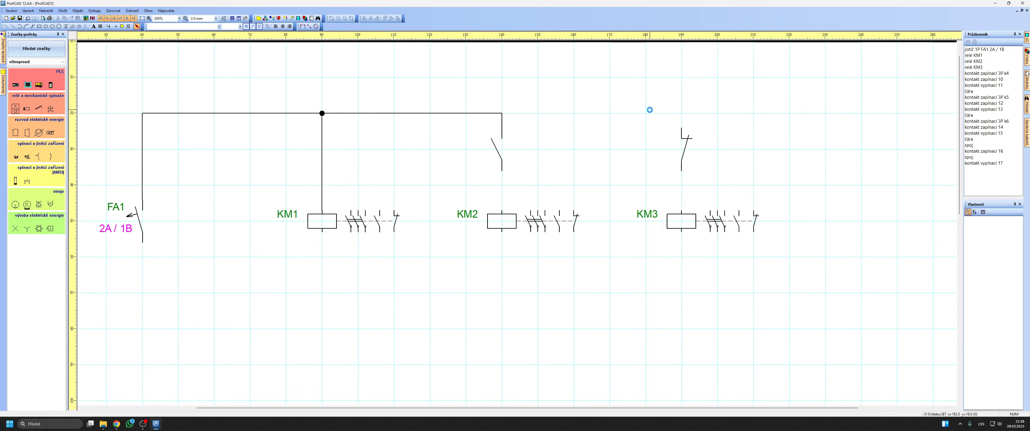
pyautogui.click(108, 28)
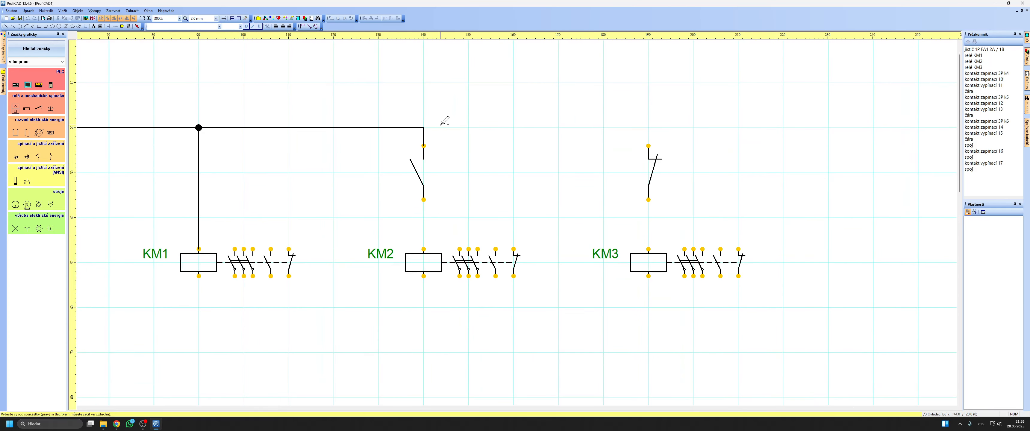
pyautogui.click(423, 127)
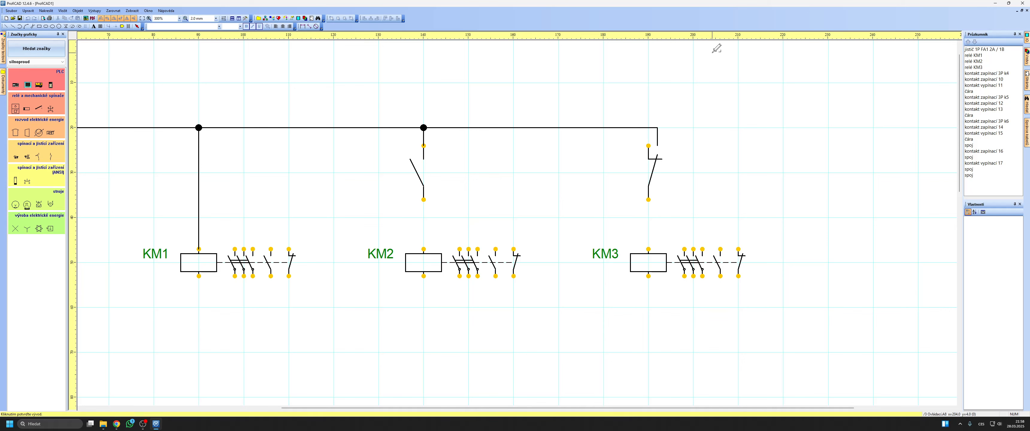
pyautogui.click(648, 145)
pyautogui.click(631, 157)
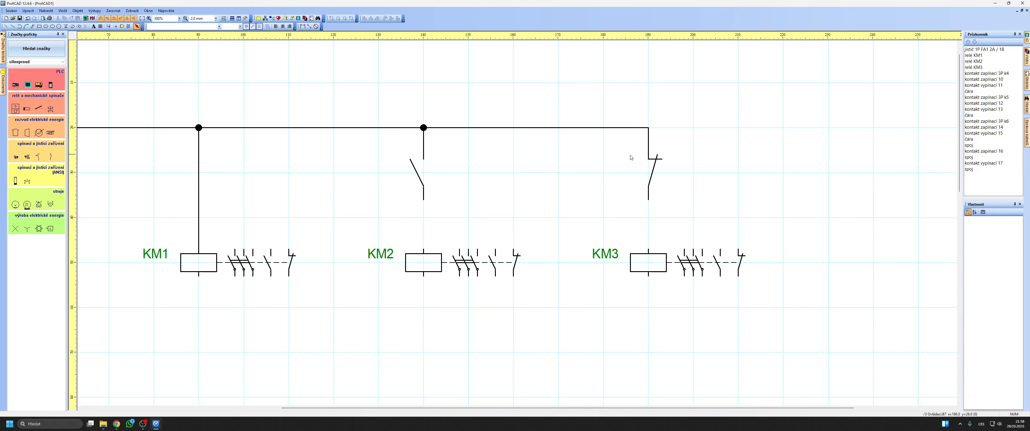
# Step: Wire the make contact down to coil KM2 and the break contact down to coil KM3
pyautogui.click(108, 26)
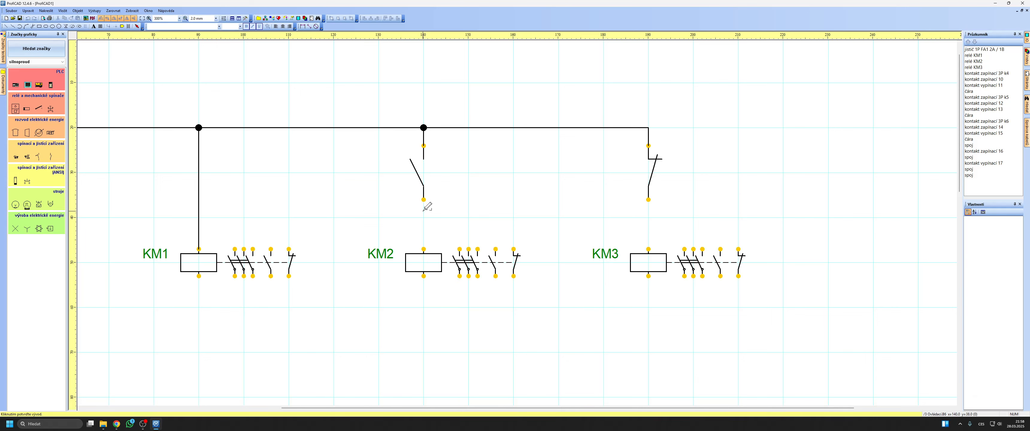
pyautogui.click(423, 248)
pyautogui.click(648, 249)
pyautogui.click(648, 199)
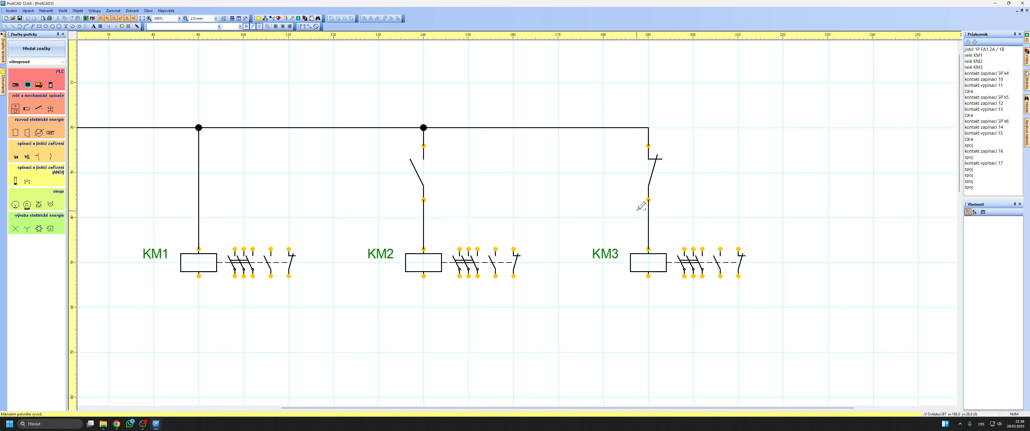
pyautogui.scroll(-1, 637, 209)
pyautogui.press('Escape')
# Step: Draw an open-ended wire straight down from the lower terminal of coil KM1
pyautogui.scroll(-3, 95, 69)
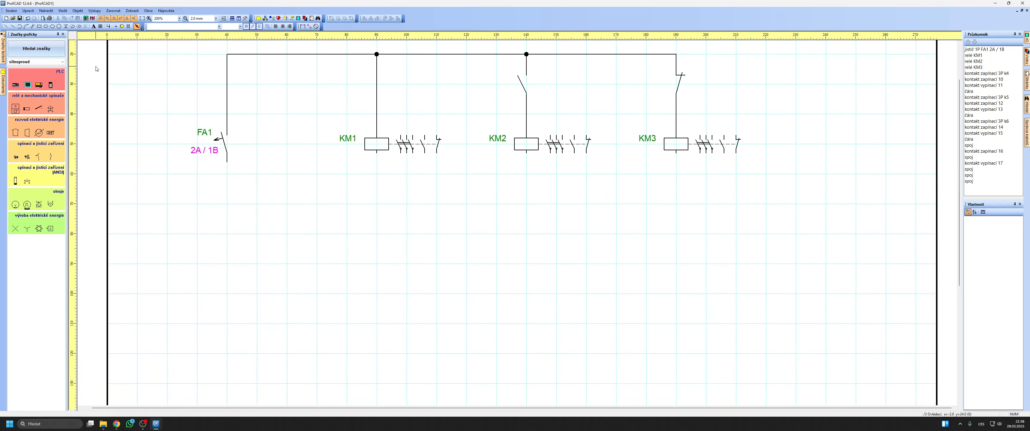
pyautogui.click(108, 26)
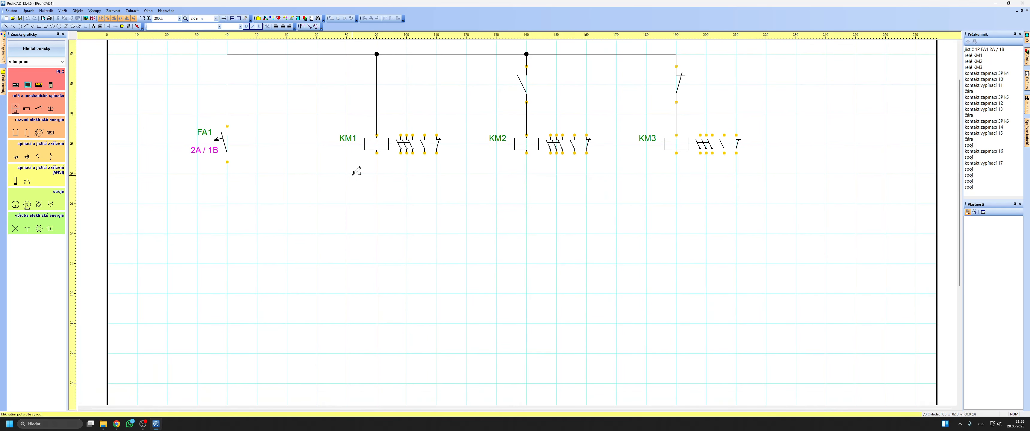
pyautogui.rightClick(383, 293)
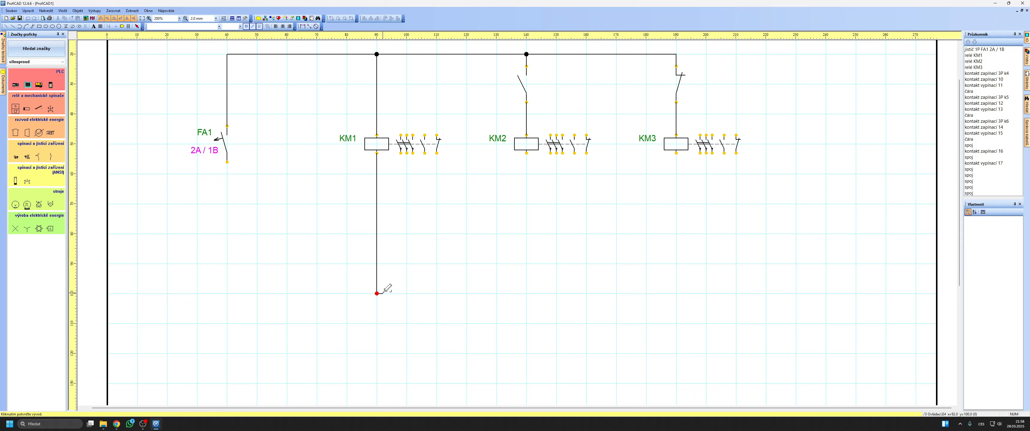
# Step: Connect the lower terminals of coils KM2 and KM3 to KM1's downward wire with one common horizontal line
pyautogui.click(376, 203)
pyautogui.click(526, 154)
pyautogui.click(526, 203)
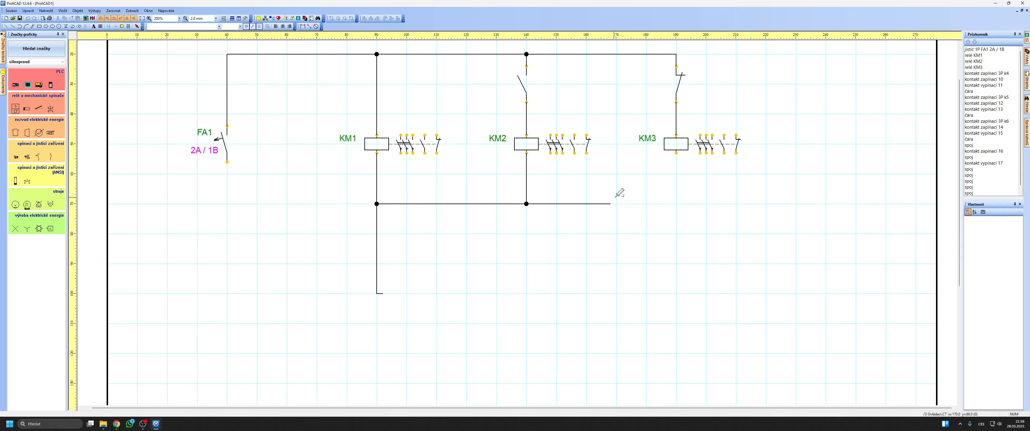
pyautogui.click(675, 154)
pyautogui.rightClick(687, 176)
# Step: Colour all the wires below the three coils blue
pyautogui.moveTo(690, 187); pyautogui.dragTo(357, 322)
pyautogui.click(1012, 242)
pyautogui.click(1021, 242)
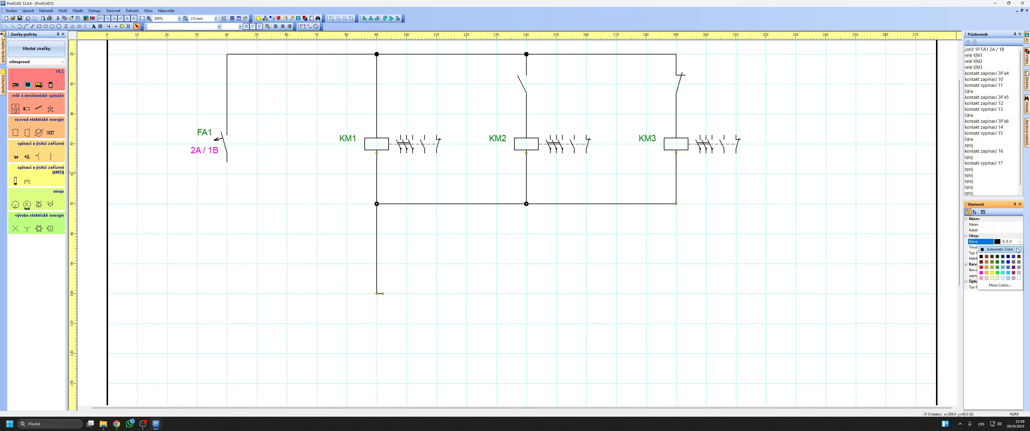
pyautogui.click(1008, 266)
pyautogui.click(603, 242)
pyautogui.moveTo(604, 242); pyautogui.dragTo(621, 285, button='middle')
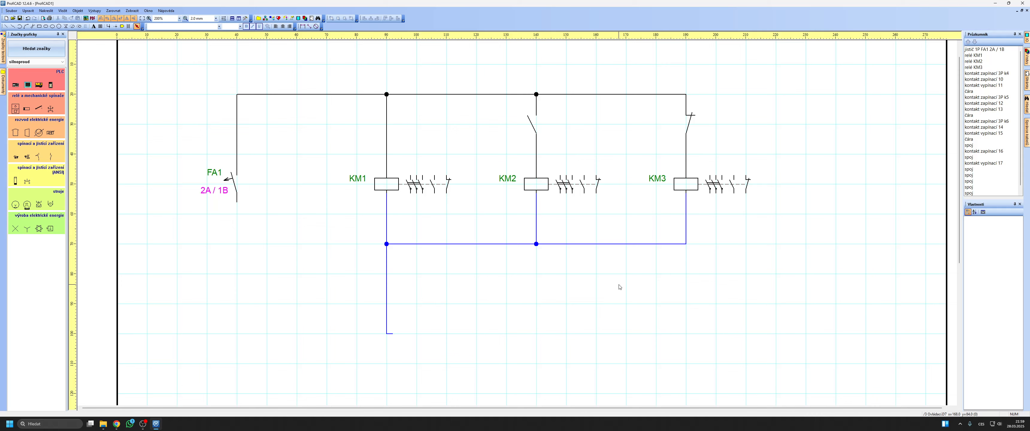
# Step: On page 2 Silové, display the reference of the first three-pole contactor contact and set it to KM1.1
pyautogui.scroll(-1, 563, 268)
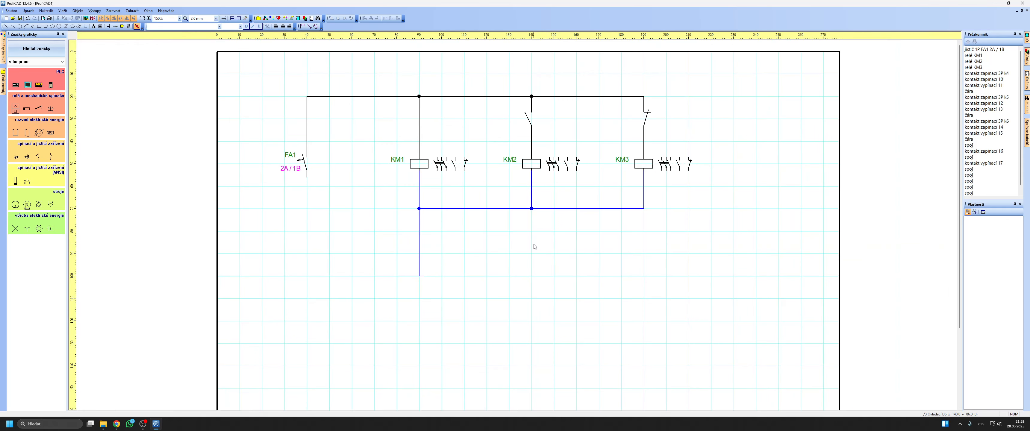
pyautogui.click(1026, 80)
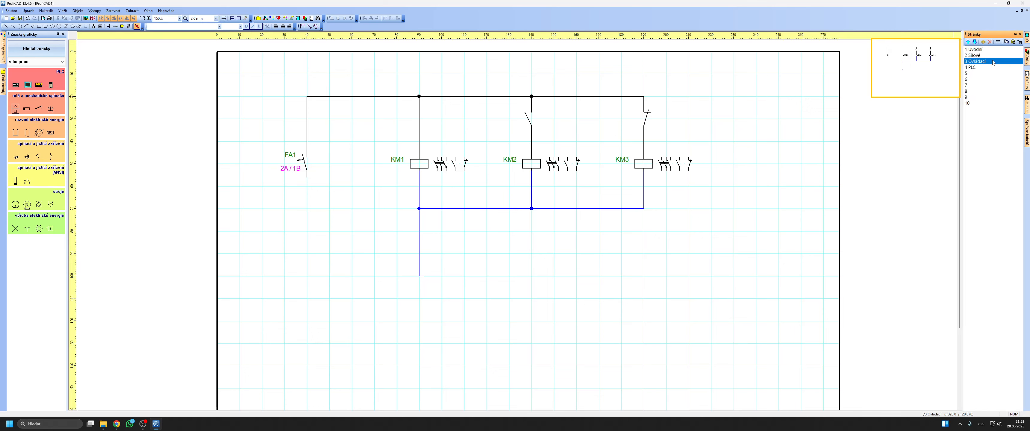
pyautogui.click(976, 55)
pyautogui.scroll(1, 542, 219)
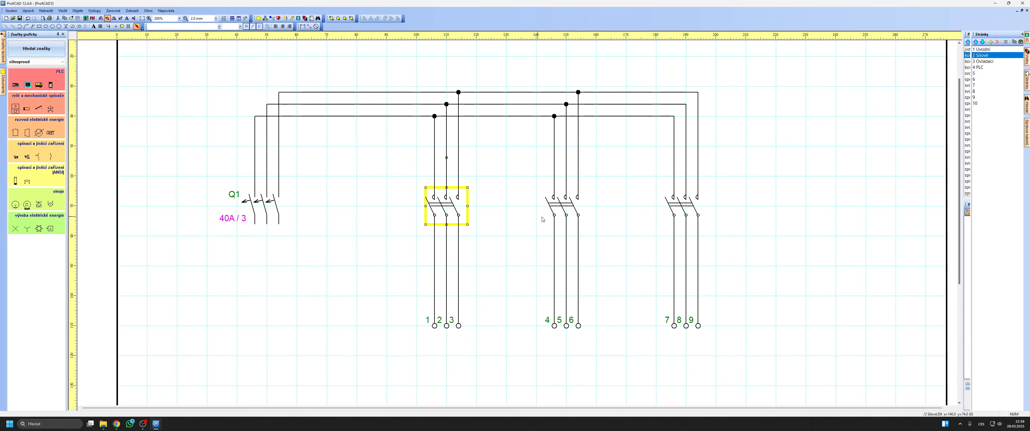
pyautogui.click(996, 253)
pyautogui.click(983, 247)
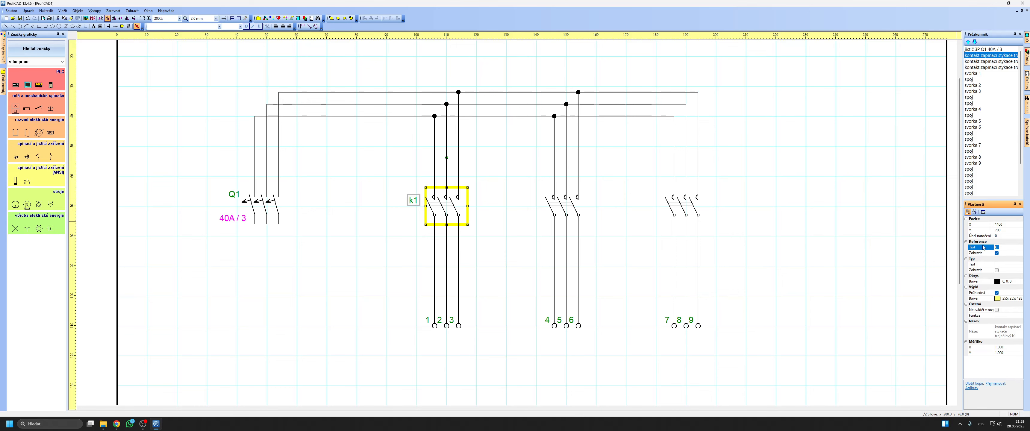
pyautogui.write('KM1.1')
pyautogui.press('Return')
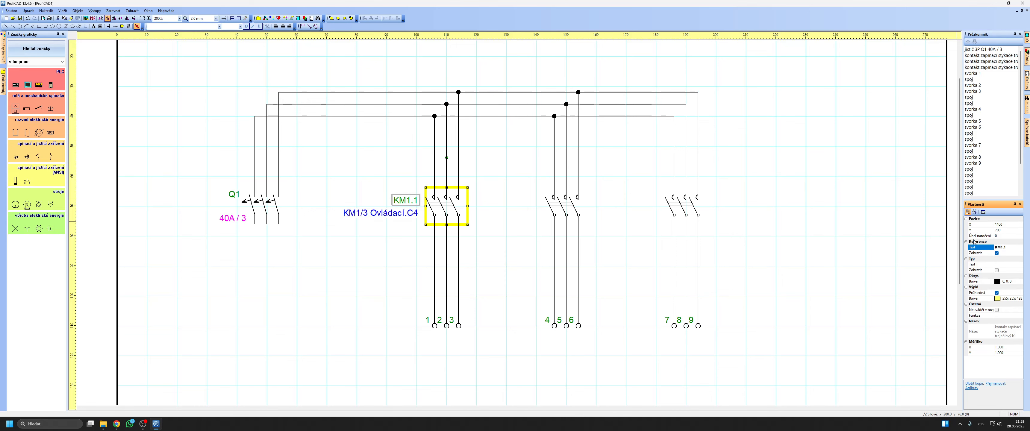
# Step: Display the reference of the second three-pole contactor contact and set it to KM1.2
pyautogui.click(991, 61)
pyautogui.click(996, 252)
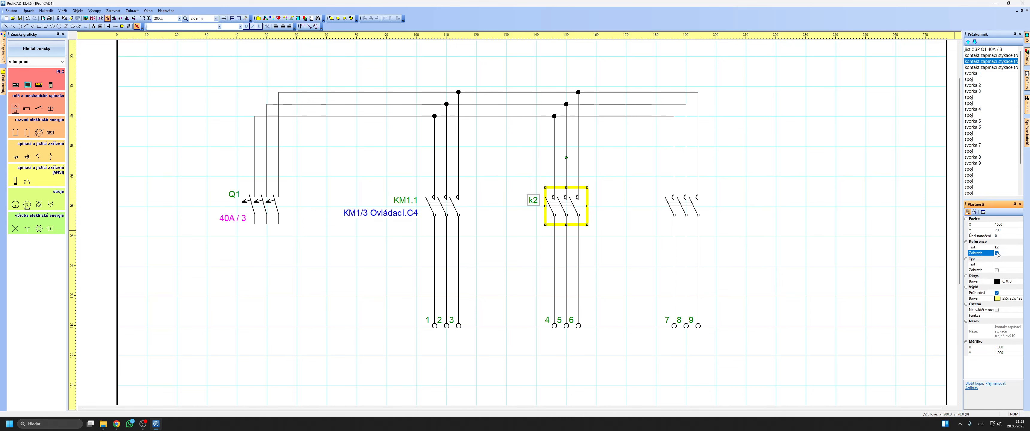
pyautogui.click(986, 248)
pyautogui.press('Return')
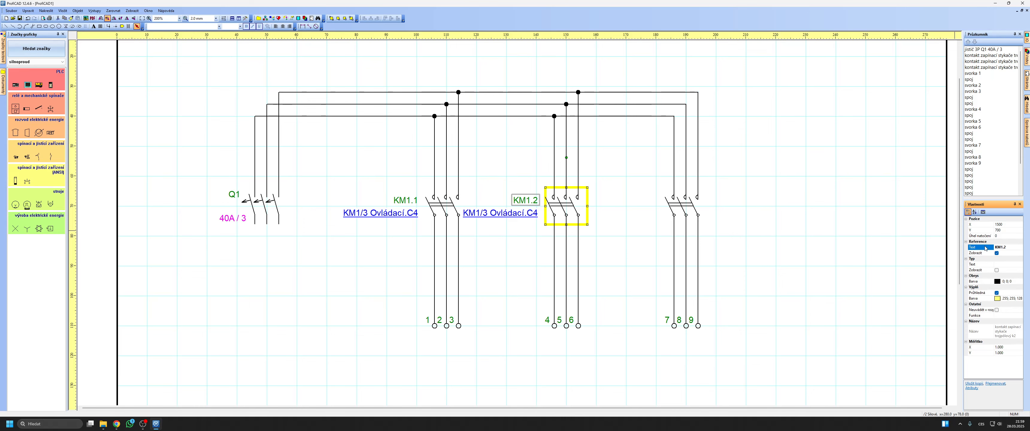
# Step: Display the reference of the third three-pole contactor contact and set it to KM1.3
pyautogui.click(991, 68)
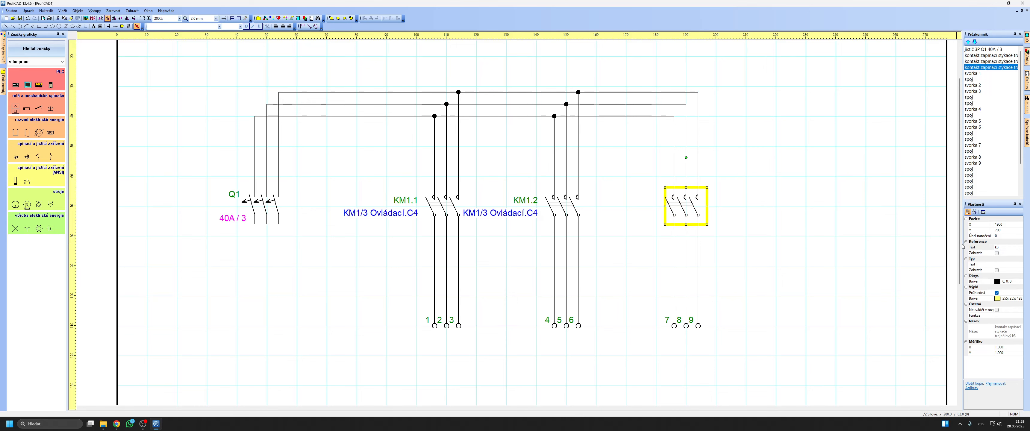
pyautogui.click(996, 253)
pyautogui.click(984, 247)
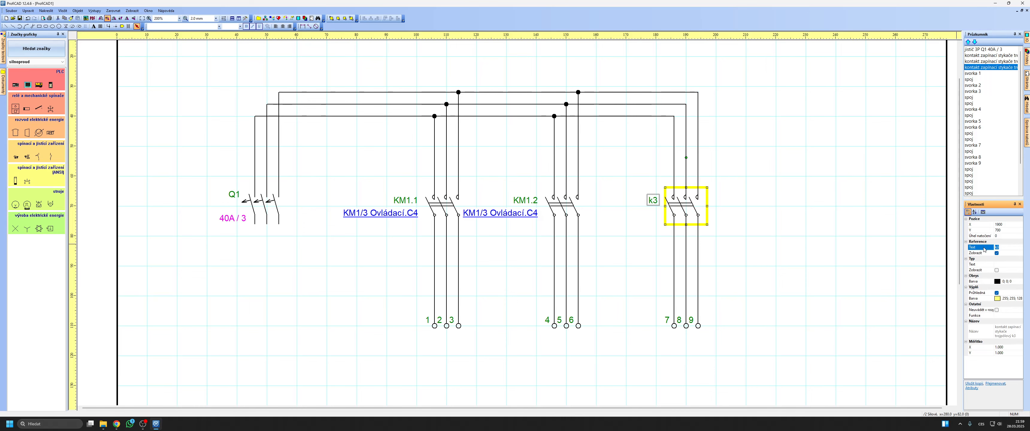
pyautogui.write('KM1.3')
pyautogui.press('Return')
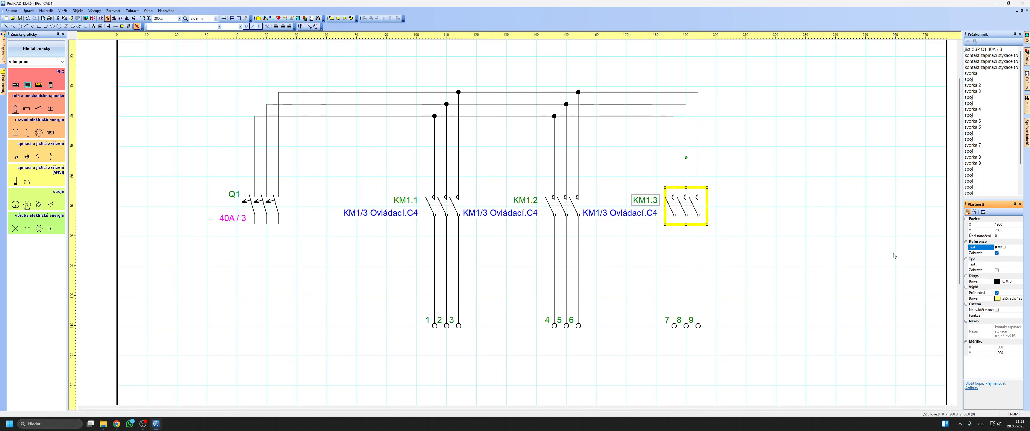
pyautogui.press('Escape')
# Step: Change the short name of page 2 Silové to str2
pyautogui.scroll(-4, 516, 207)
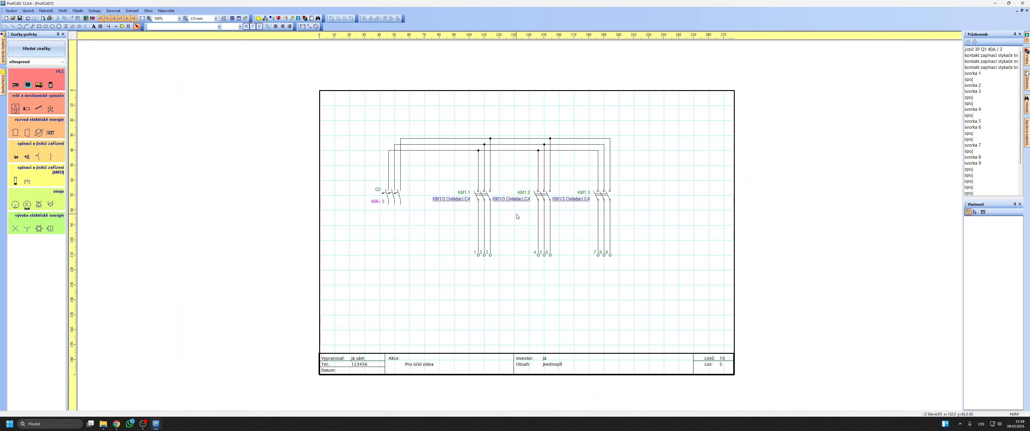
pyautogui.scroll(2, 515, 207)
pyautogui.scroll(1, 513, 202)
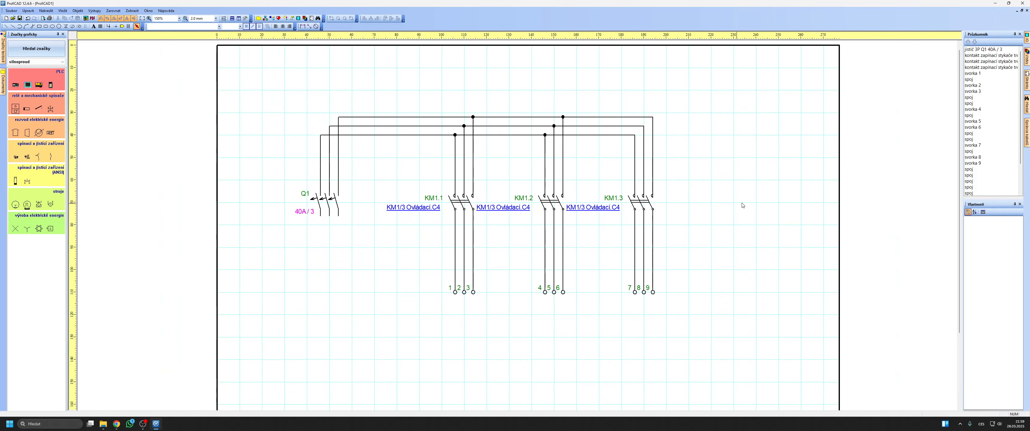
pyautogui.click(1027, 80)
pyautogui.moveTo(976, 65)
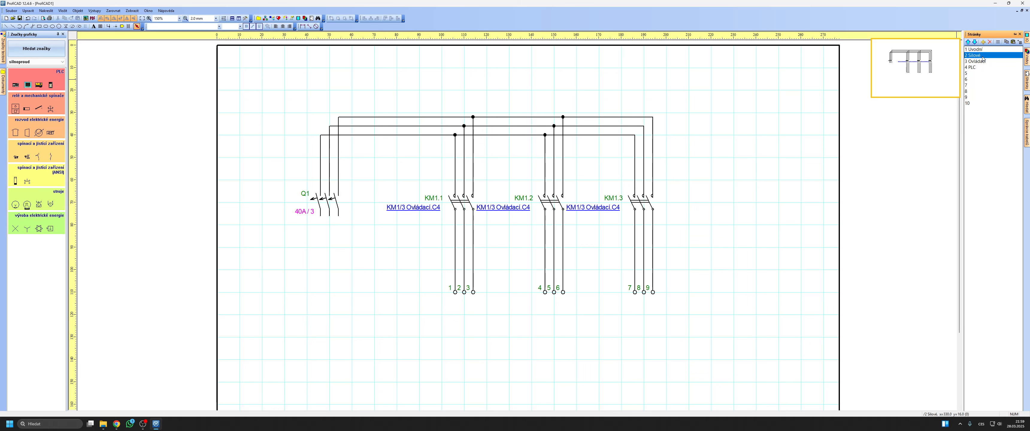
pyautogui.doubleClick(976, 56)
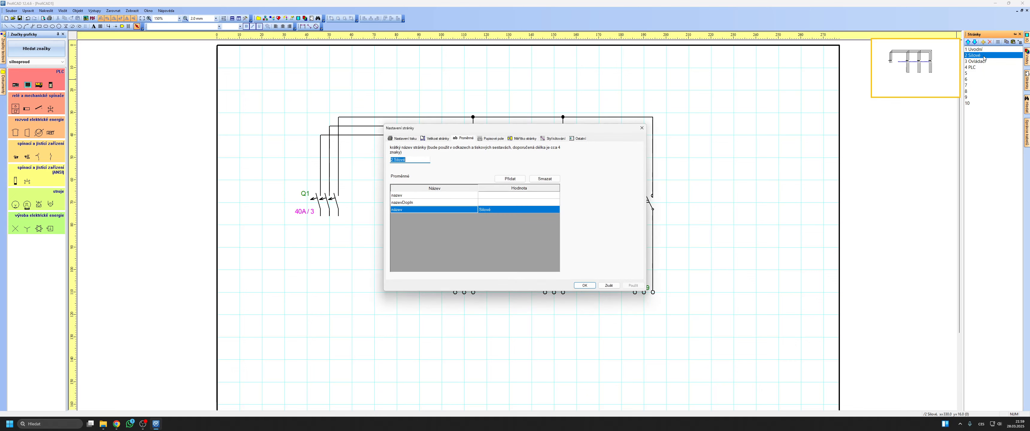
pyautogui.write('str')
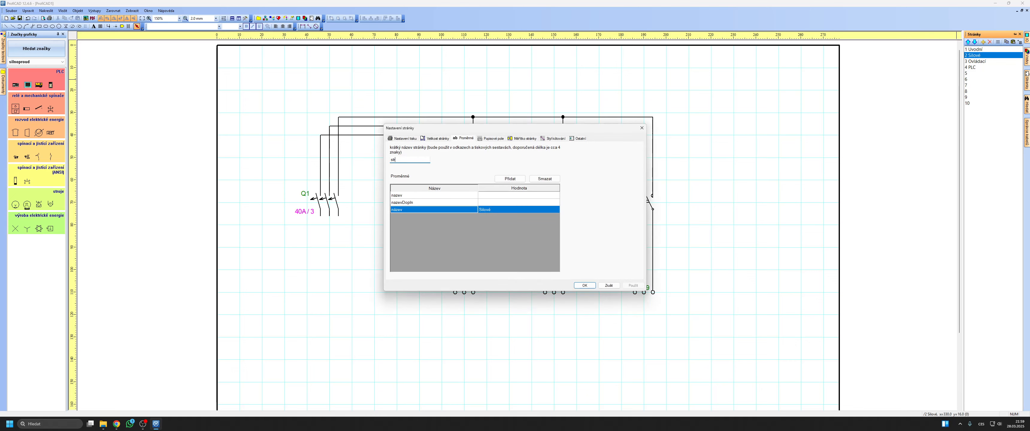
pyautogui.write('2')
pyautogui.press('Return')
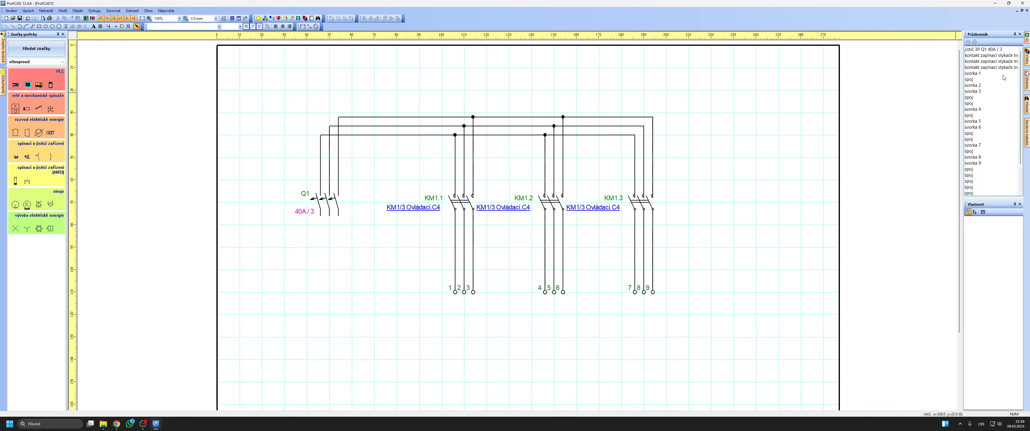
# Step: Change the short name of page 3 Ovládací to str3
pyautogui.doubleClick(976, 61)
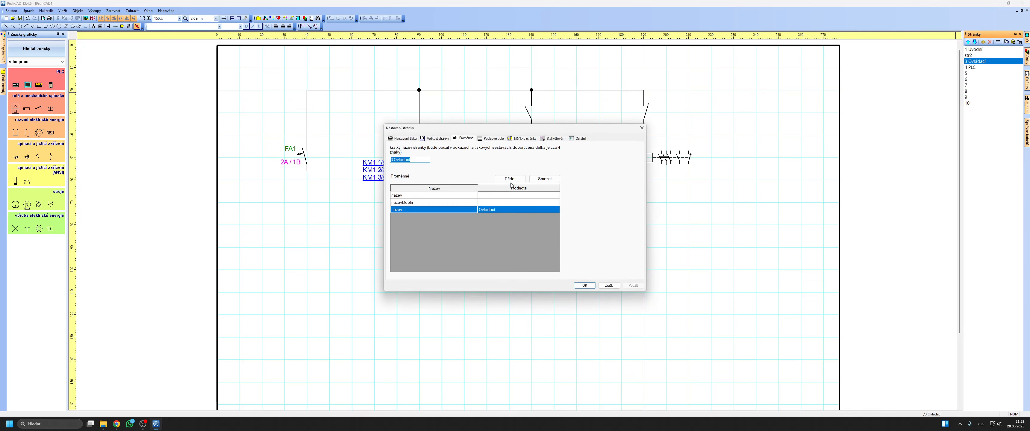
pyautogui.write('str3')
pyautogui.press('Return')
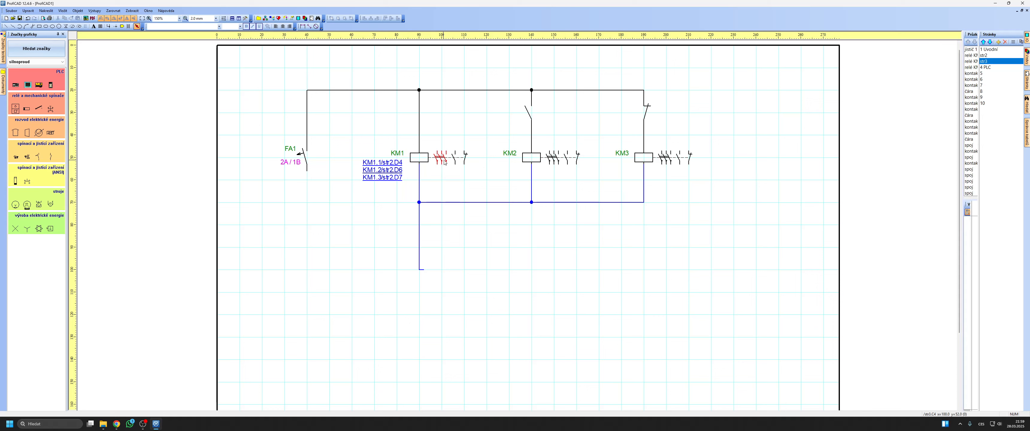
# Step: Return to page str2 and turn on the document's coordinate grid along the top edge of the sheets
pyautogui.click(1027, 104)
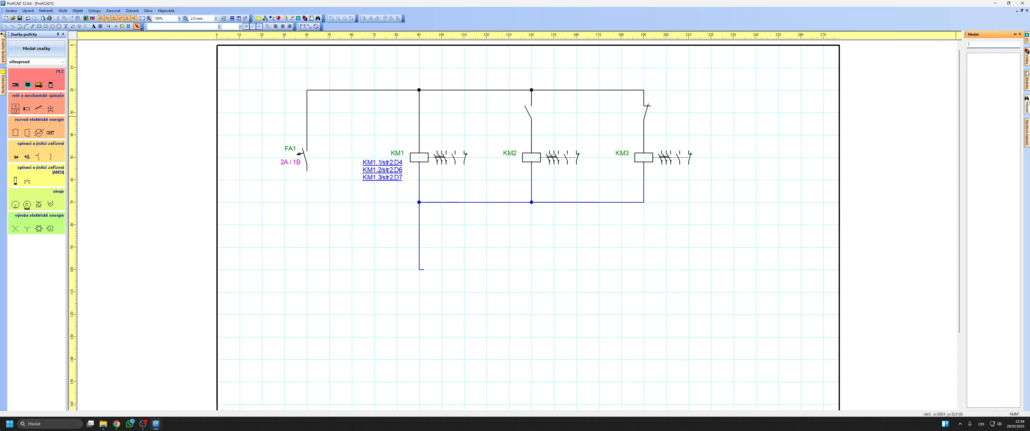
pyautogui.click(1026, 80)
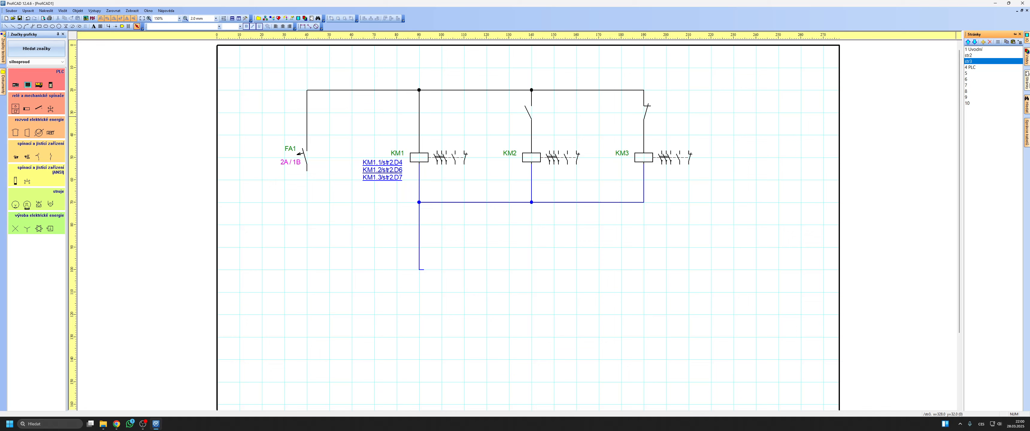
pyautogui.click(981, 56)
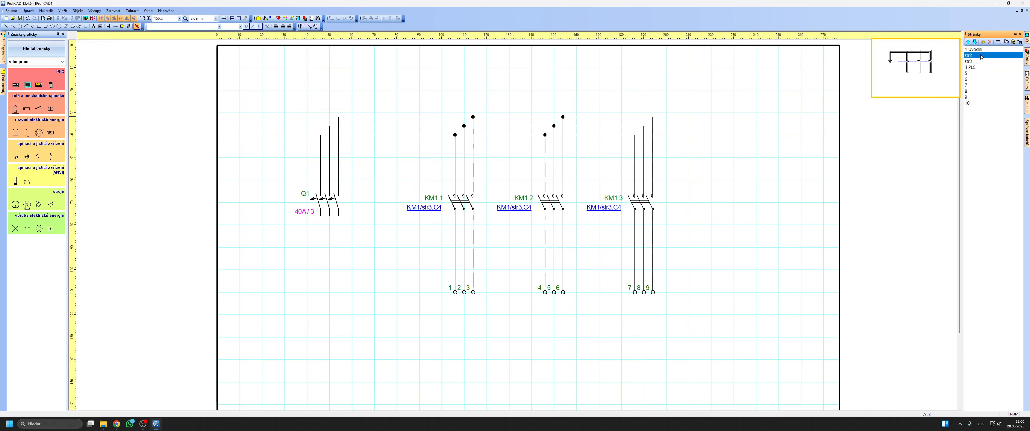
pyautogui.scroll(-1, 757, 166)
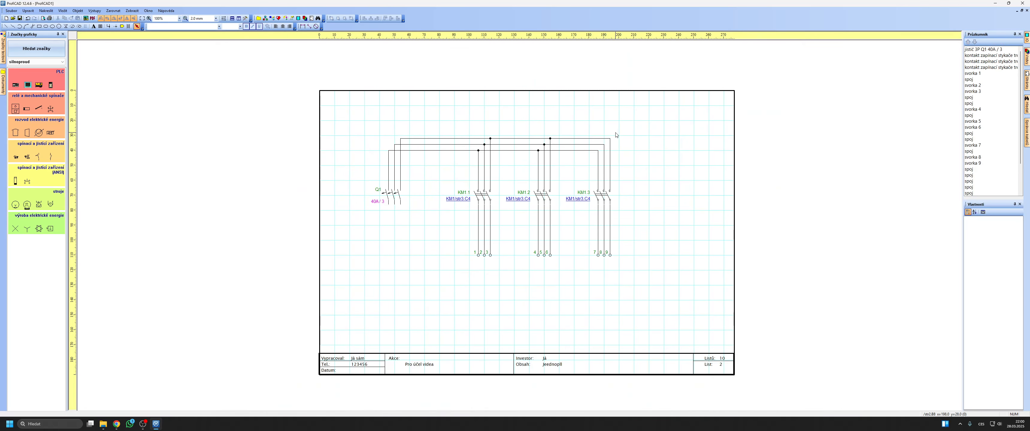
pyautogui.doubleClick(641, 176)
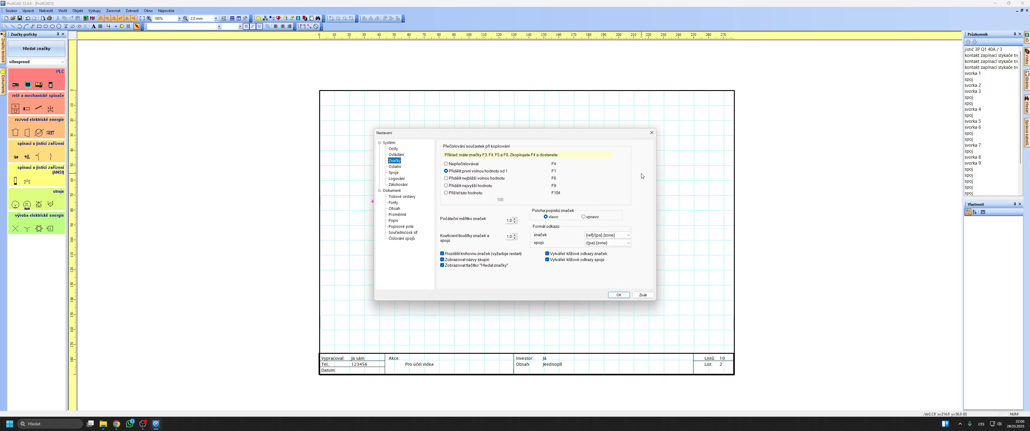
pyautogui.click(405, 233)
pyautogui.click(483, 154)
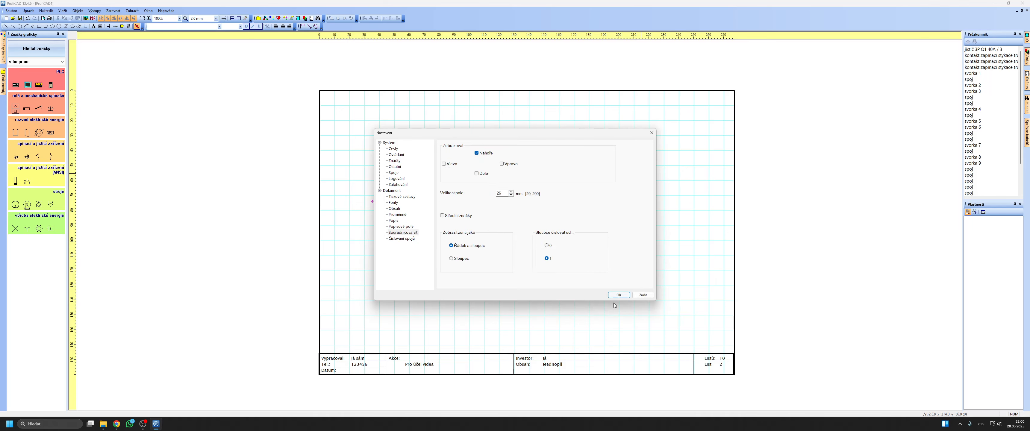
pyautogui.click(619, 295)
# Step: Examine coil KM1's cross-references on page str3 against the numbered columns of the coordinate grid
pyautogui.scroll(1, 613, 298)
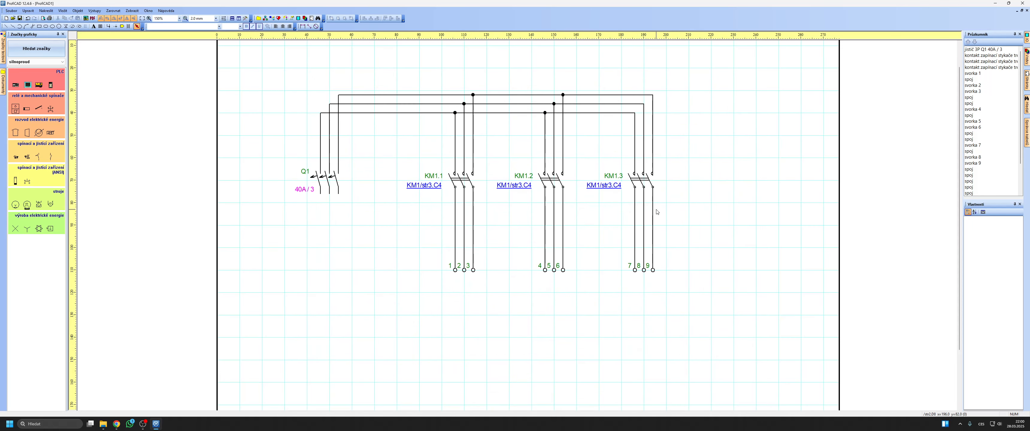
pyautogui.moveTo(1027, 80)
pyautogui.click(976, 62)
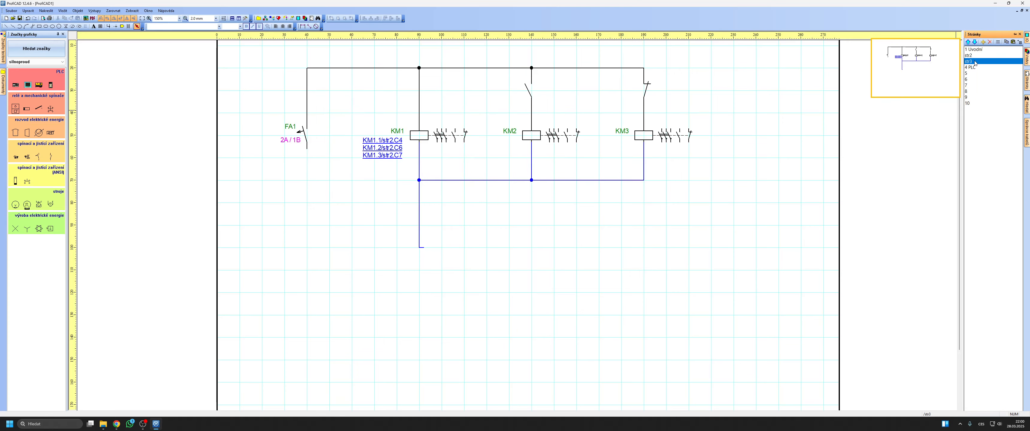
pyautogui.scroll(1, 391, 115)
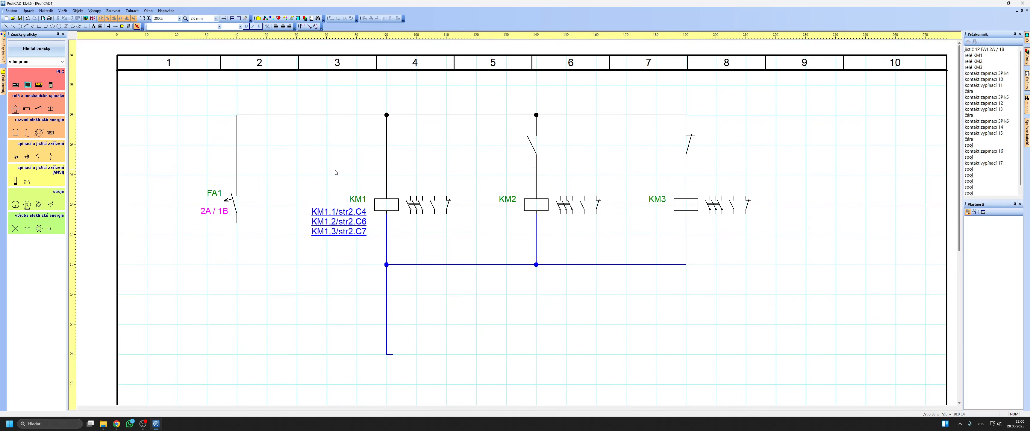
pyautogui.scroll(-1, 342, 177)
pyautogui.scroll(1, 347, 177)
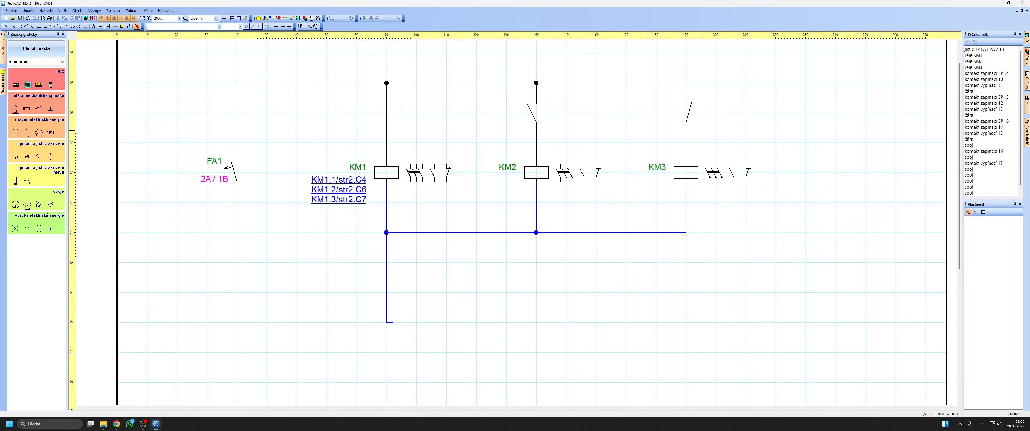
# Step: On page str2, set the reference of the second three-pole contactor contact to KM2.1
pyautogui.moveTo(1027, 80)
pyautogui.click(1007, 55)
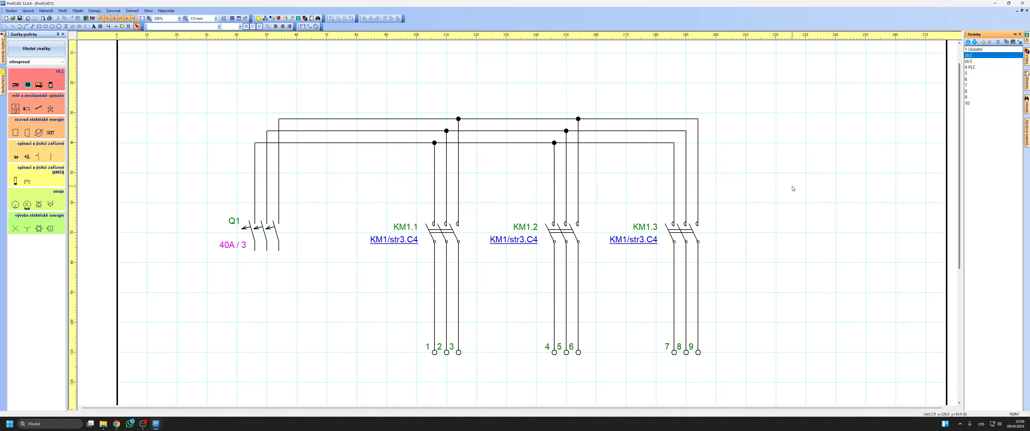
pyautogui.click(563, 236)
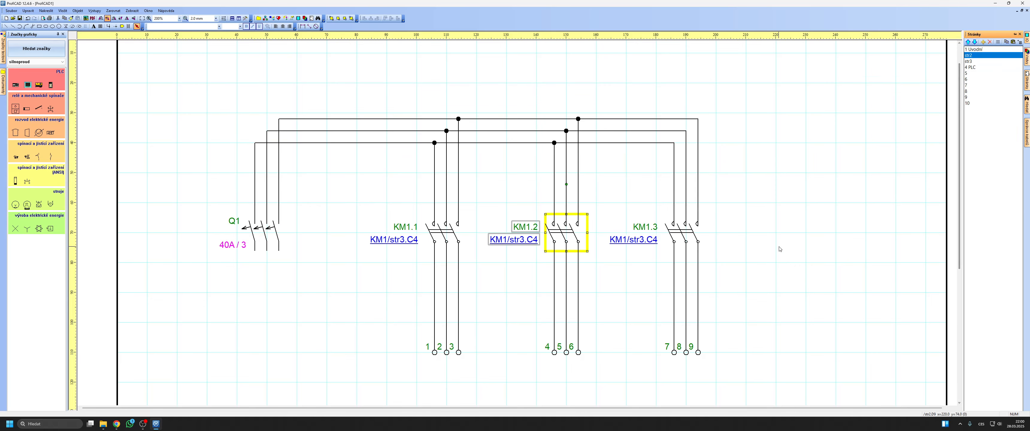
pyautogui.click(790, 245)
pyautogui.click(567, 234)
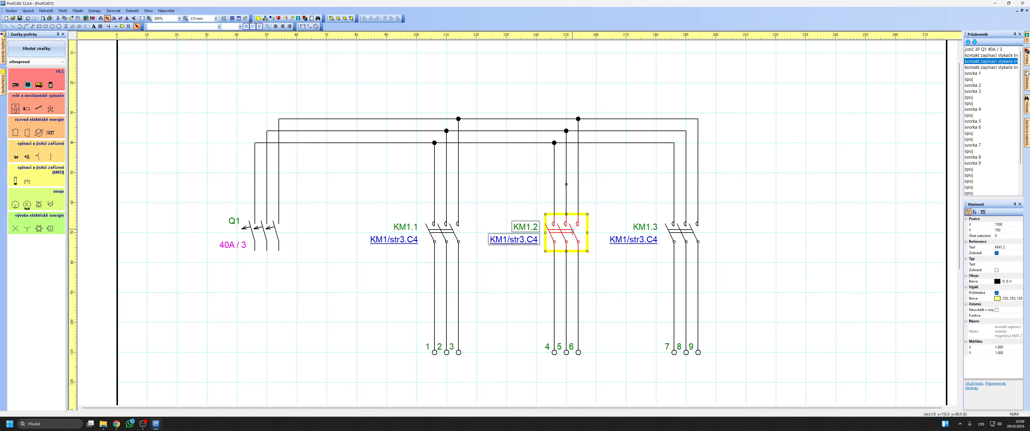
pyautogui.click(976, 247)
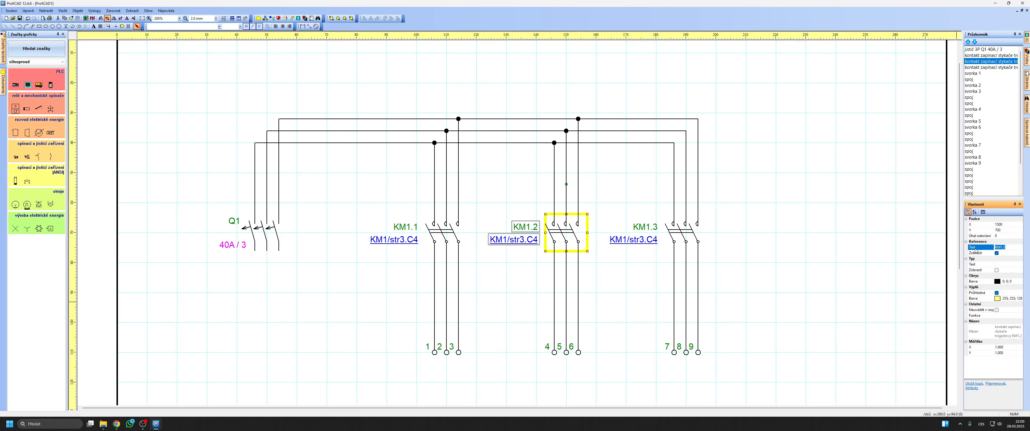
pyautogui.write('KM')
pyautogui.press('Return')
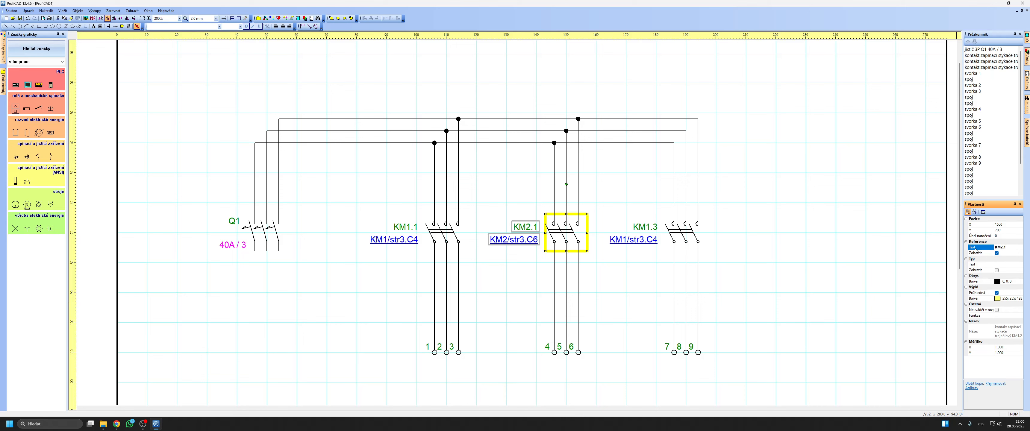
# Step: Set the reference of the third three-pole contactor contact on page str2 to KM3.1
pyautogui.click(689, 240)
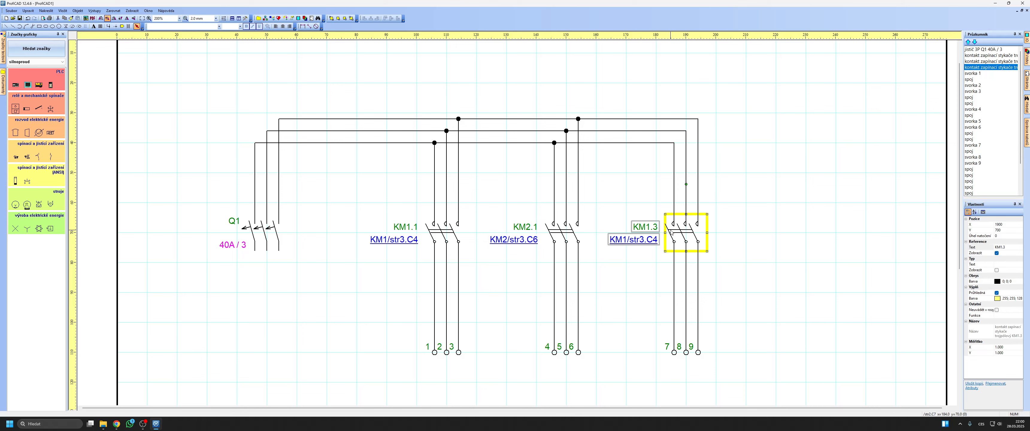
pyautogui.click(1012, 247)
pyautogui.write('KM3')
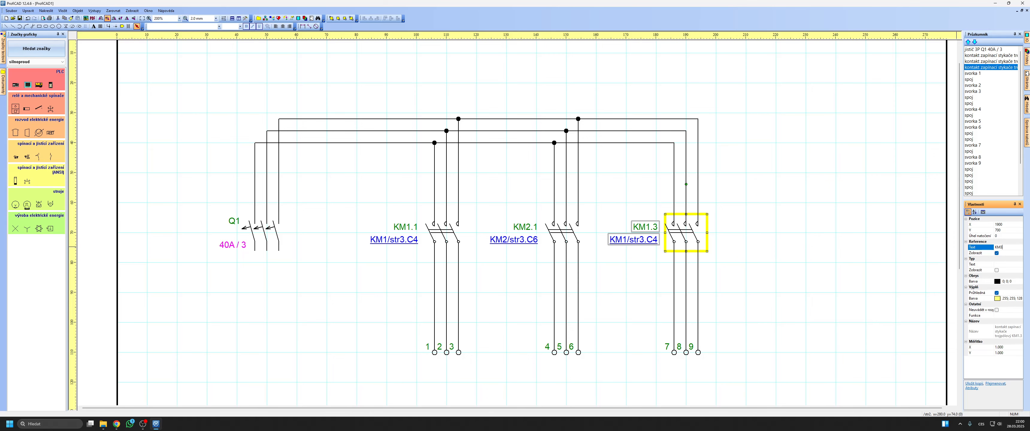
pyautogui.write('.1')
pyautogui.press('Return')
pyautogui.click(797, 252)
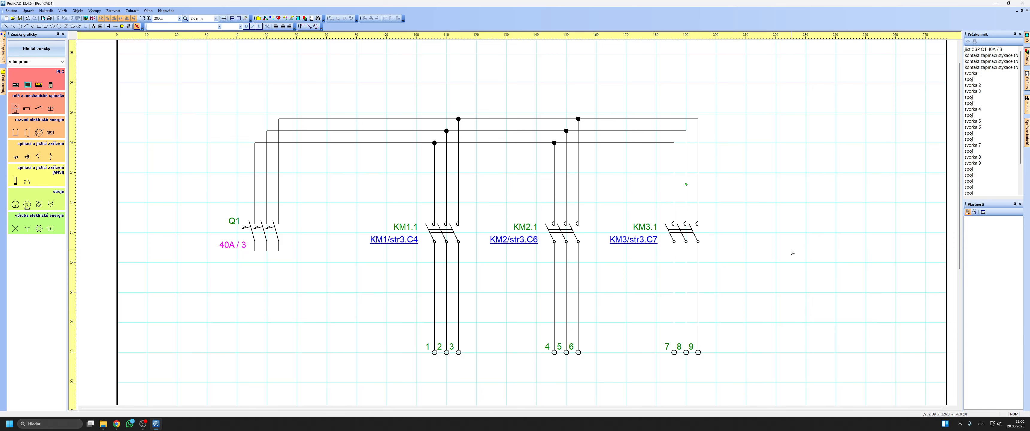
# Step: Follow the cross-reference links between the power contacts on page str2 and their coils on page str3, ending on the control page
pyautogui.scroll(-1, 652, 243)
pyautogui.scroll(1, 528, 221)
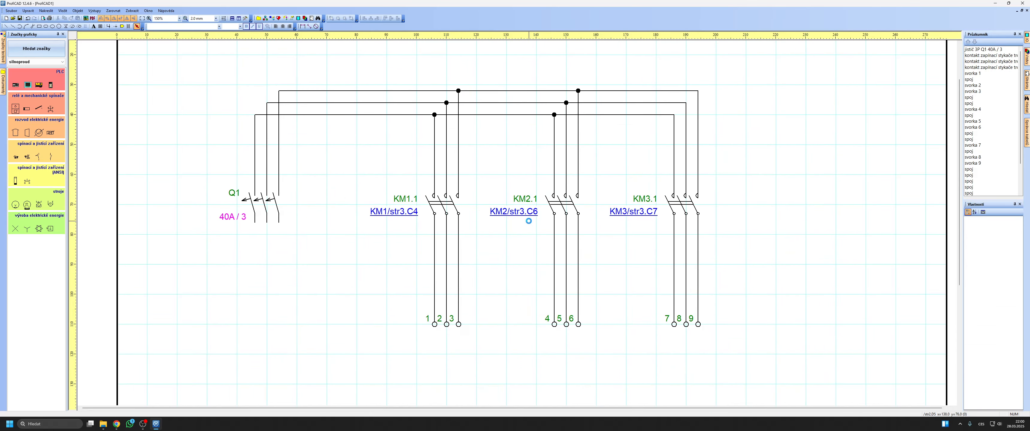
pyautogui.click(395, 211)
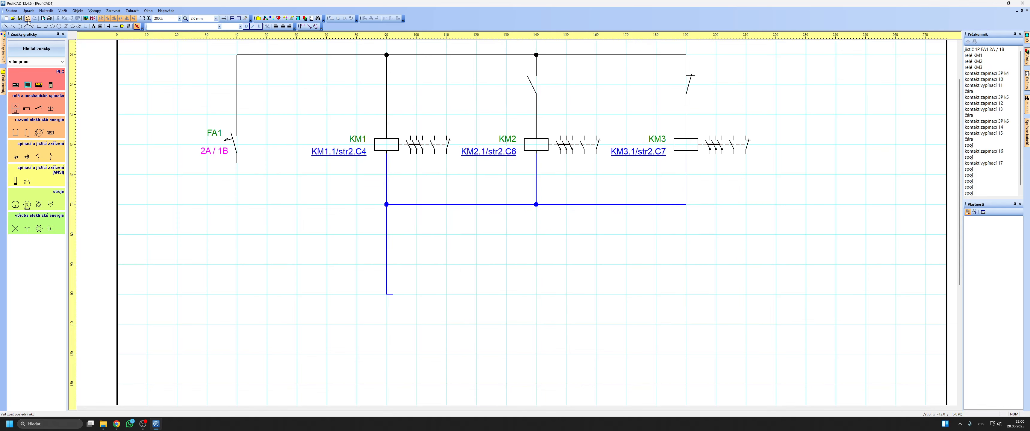
pyautogui.click(338, 152)
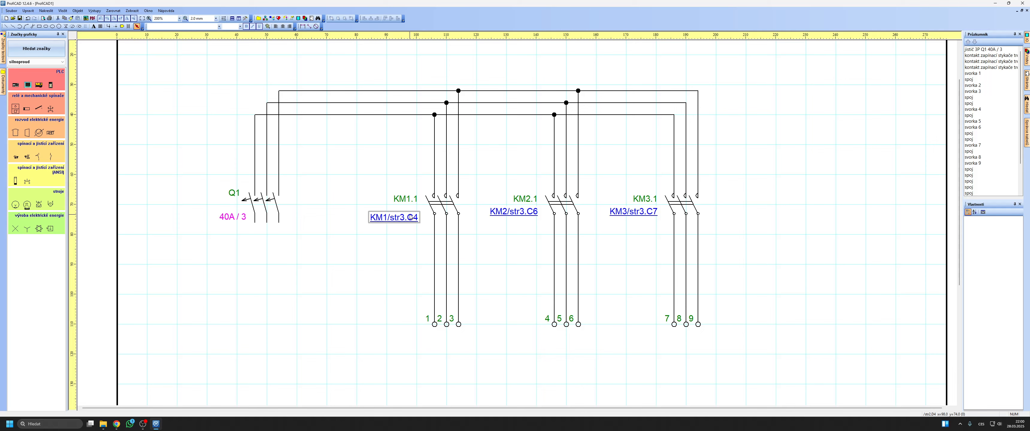
pyautogui.click(411, 217)
pyautogui.click(496, 158)
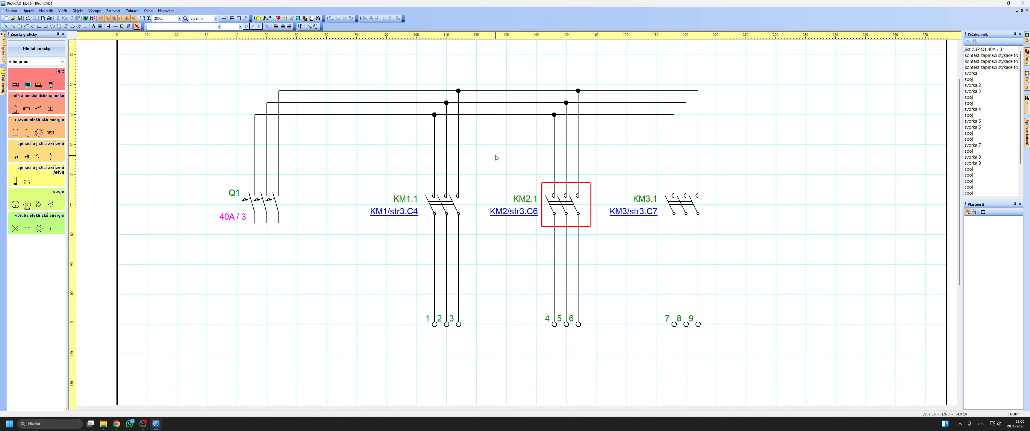
pyautogui.click(646, 212)
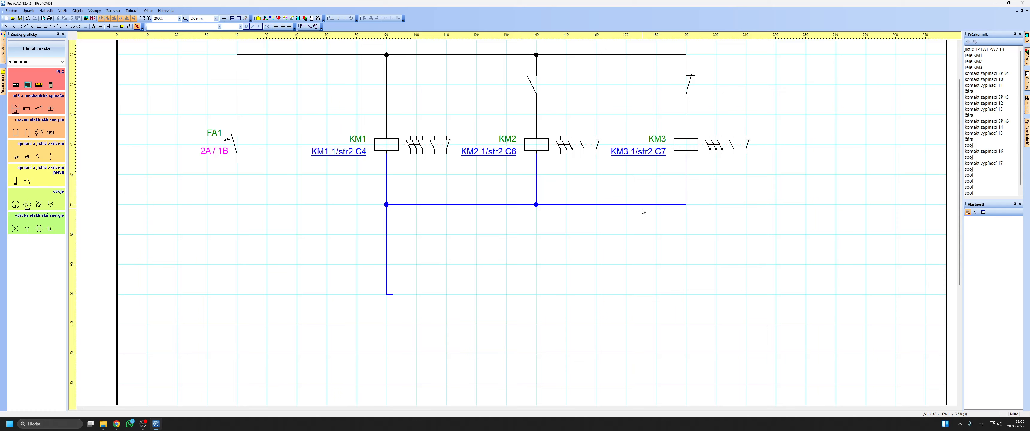
pyautogui.scroll(3, 642, 211)
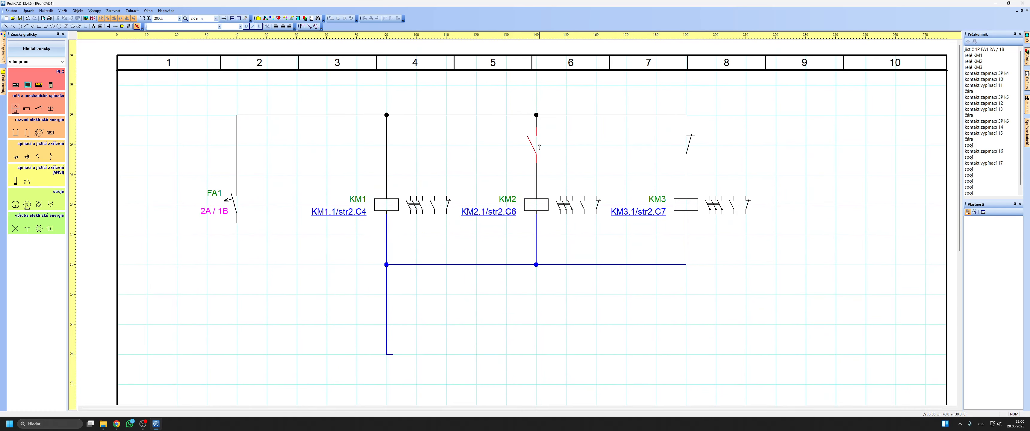
# Step: Show the reference of the normally open contact above coil KM2 and set it to KM1.3
pyautogui.click(539, 147)
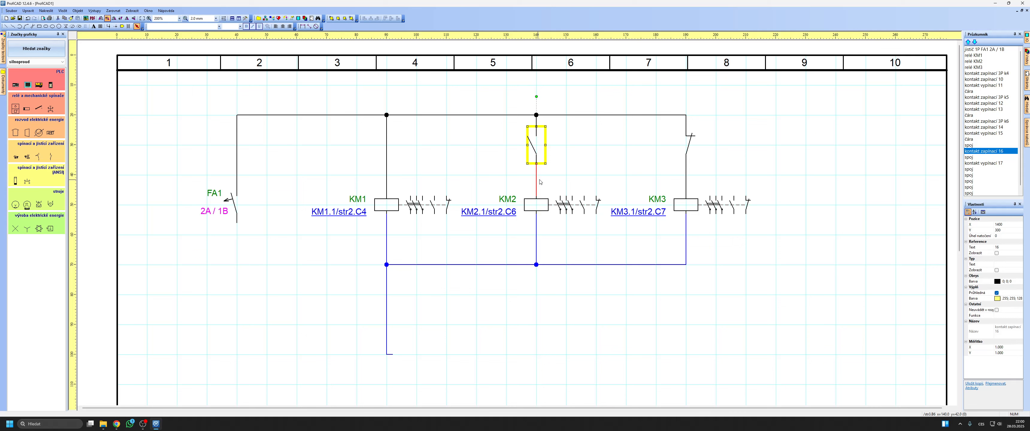
pyautogui.click(997, 253)
pyautogui.click(986, 247)
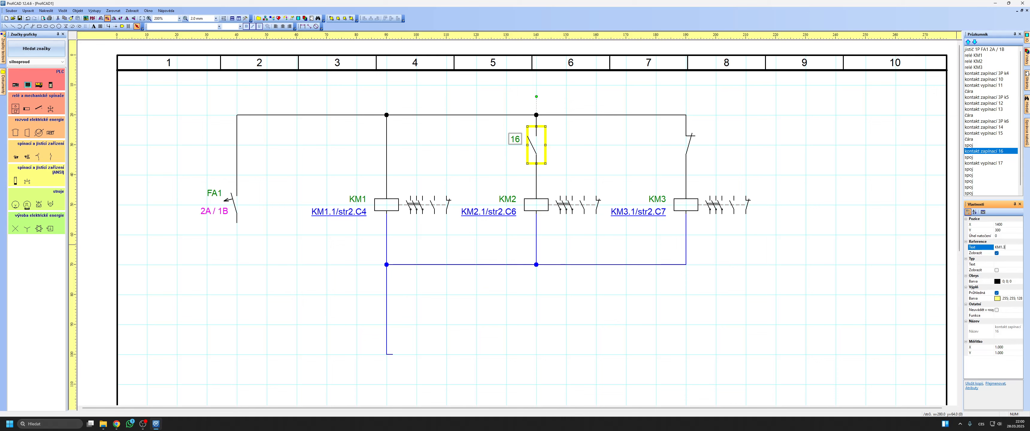
pyautogui.write('KM1.3')
pyautogui.press('Return')
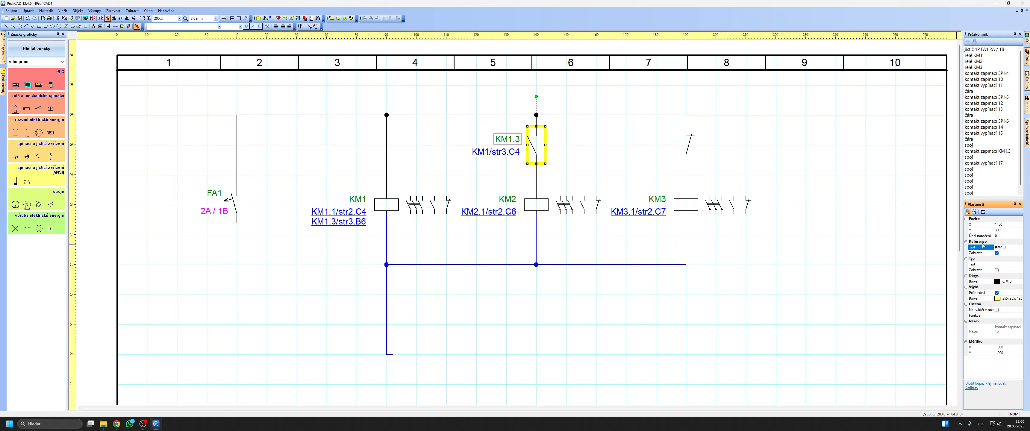
# Step: Show the reference of the normally closed contact above coil KM3 and set it to KM1.2
pyautogui.click(690, 149)
pyautogui.click(997, 253)
pyautogui.click(983, 248)
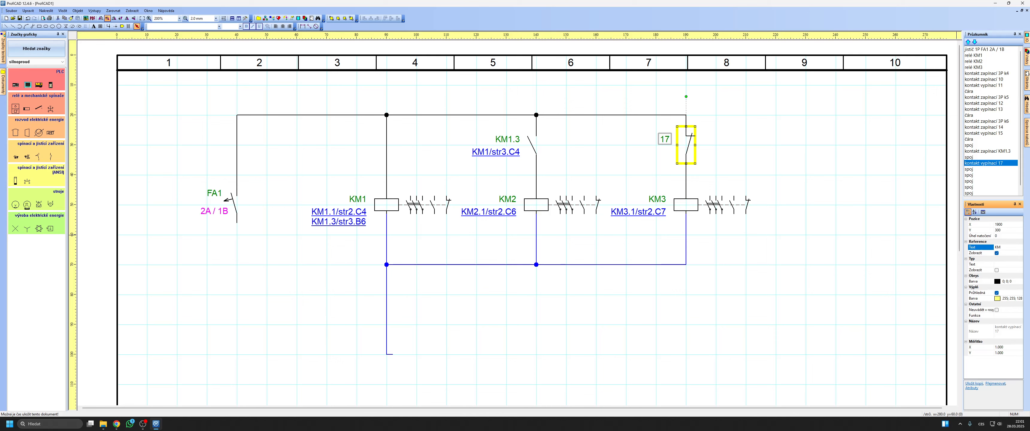
pyautogui.write('KM1.2')
pyautogui.press('Return')
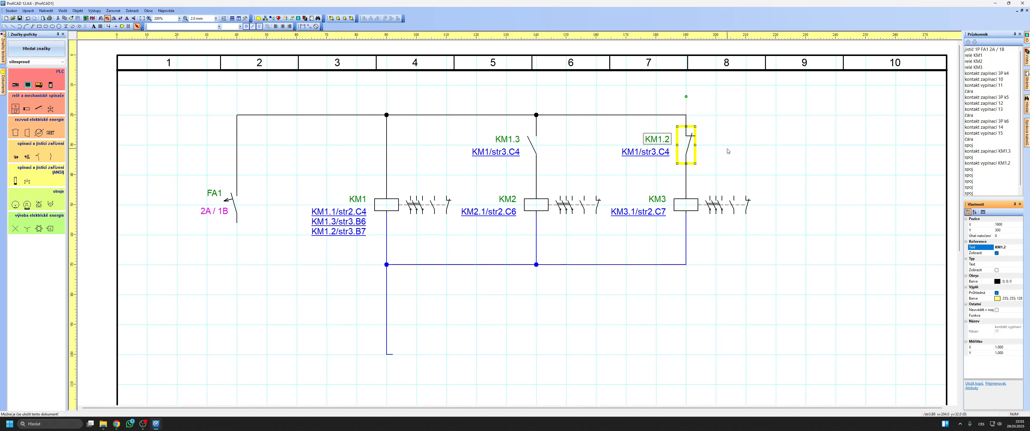
pyautogui.click(754, 154)
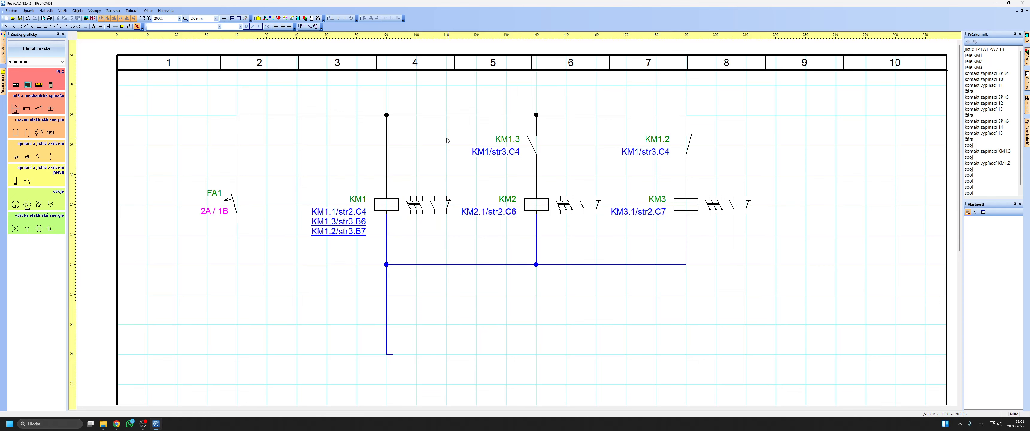
# Step: Change the reference of the normally open contact above coil KM2 to KM1.2
pyautogui.click(531, 148)
pyautogui.click(1010, 249)
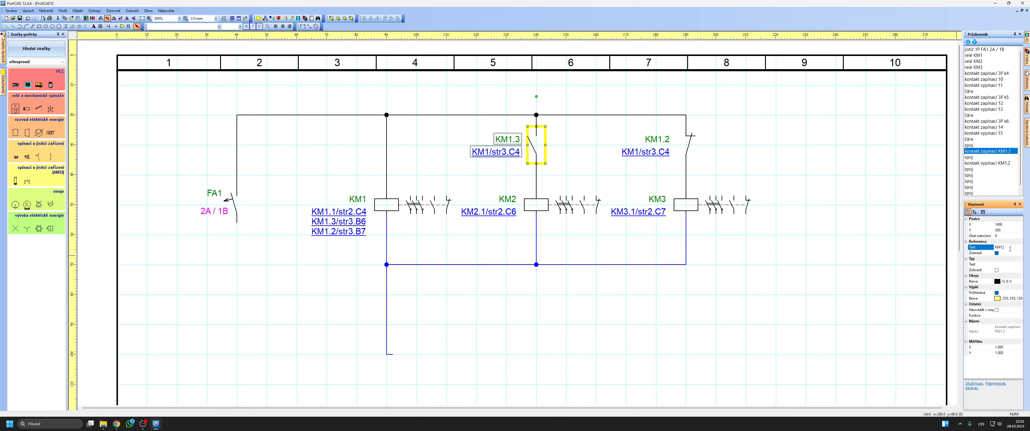
pyautogui.press('Return')
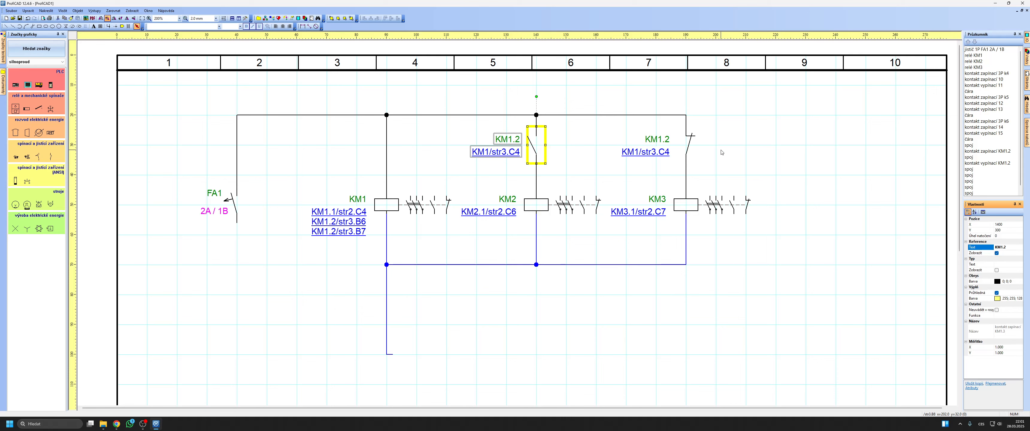
pyautogui.click(777, 190)
# Step: Change the reference of the normally closed contact above coil KM3 to KM1.3
pyautogui.click(688, 145)
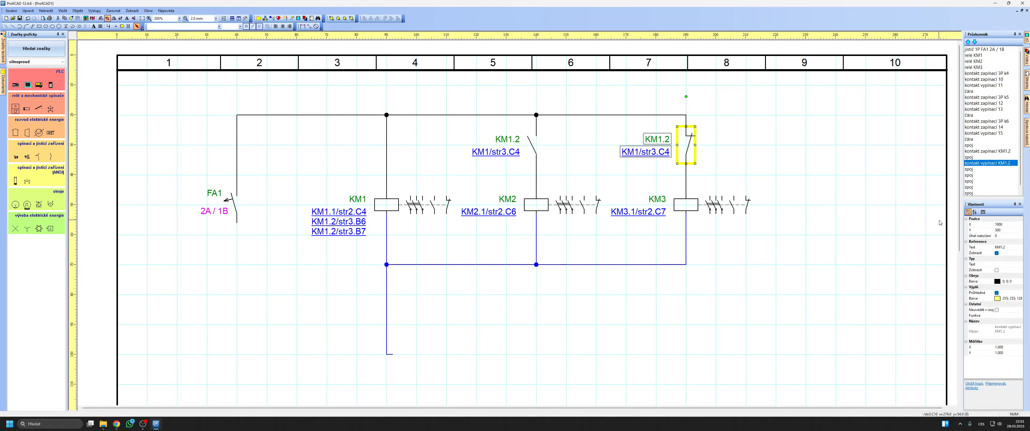
pyautogui.click(1018, 247)
pyautogui.write('3')
pyautogui.press('Return')
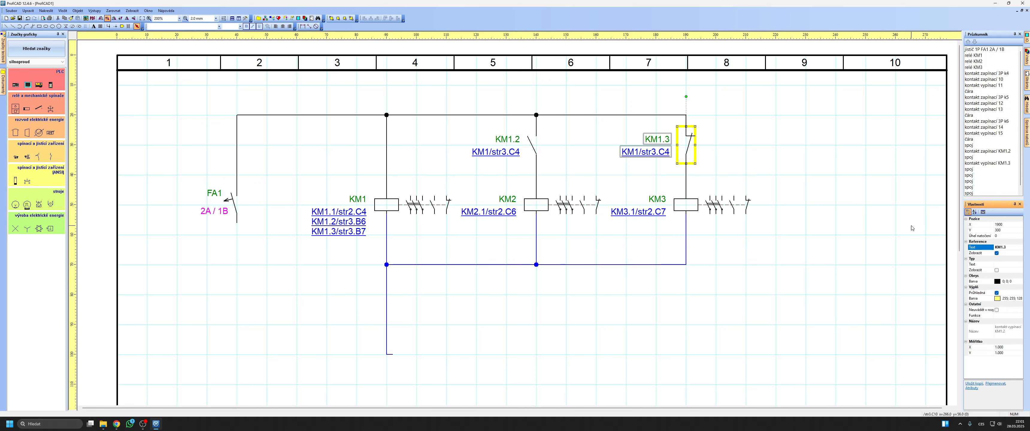
pyautogui.click(882, 215)
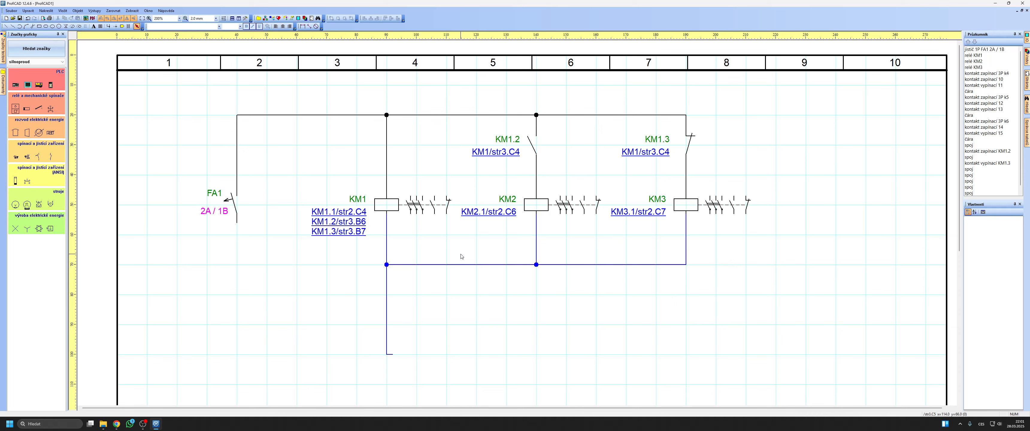
# Step: Follow the links of coils KM1 and KM2 to their power contacts on page str2 and return to the coils on str3
pyautogui.click(356, 213)
pyautogui.click(405, 273)
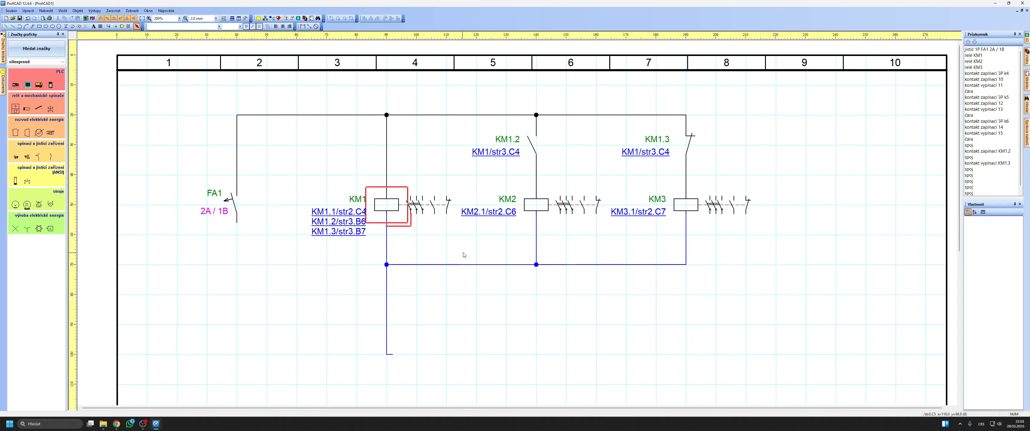
pyautogui.click(483, 215)
pyautogui.click(410, 273)
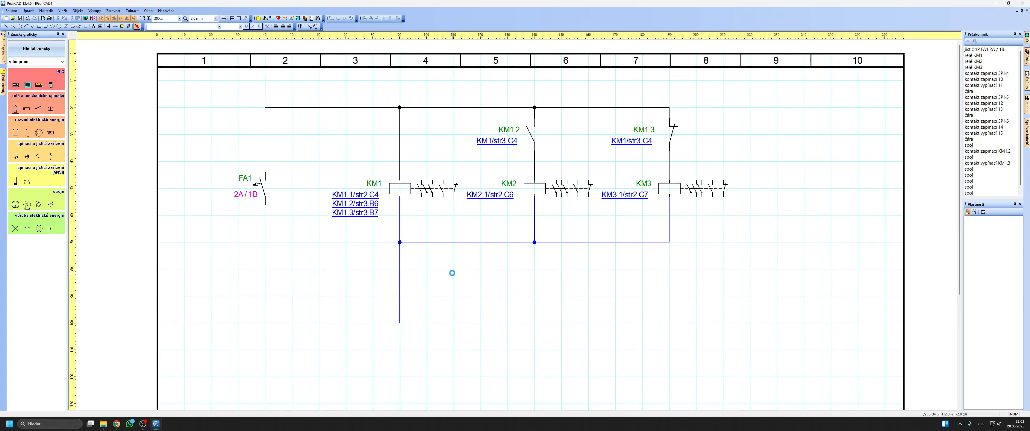
# Step: Examine coil KM1's list of contact references on page str3 against the numbered columns of the coordinate grid
pyautogui.keyDown('ctrl'); pyautogui.scroll(-2, 454, 271); pyautogui.keyUp('ctrl')
pyautogui.keyDown('ctrl'); pyautogui.scroll(2, 454, 271); pyautogui.keyUp('ctrl')
pyautogui.scroll(3, 471, 193)
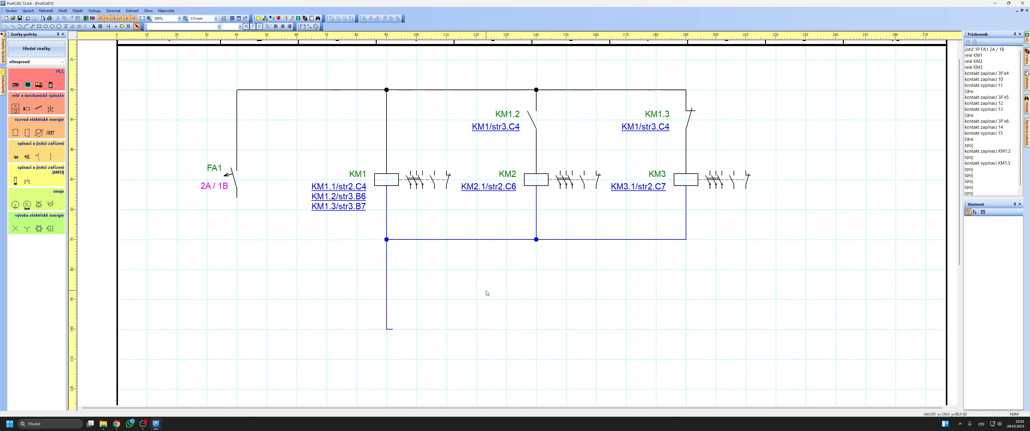
pyautogui.keyDown('ctrl'); pyautogui.scroll(-1, 485, 292); pyautogui.keyUp('ctrl')
pyautogui.keyDown('ctrl'); pyautogui.scroll(1, 419, 271); pyautogui.keyUp('ctrl')
pyautogui.scroll(1, 383, 154)
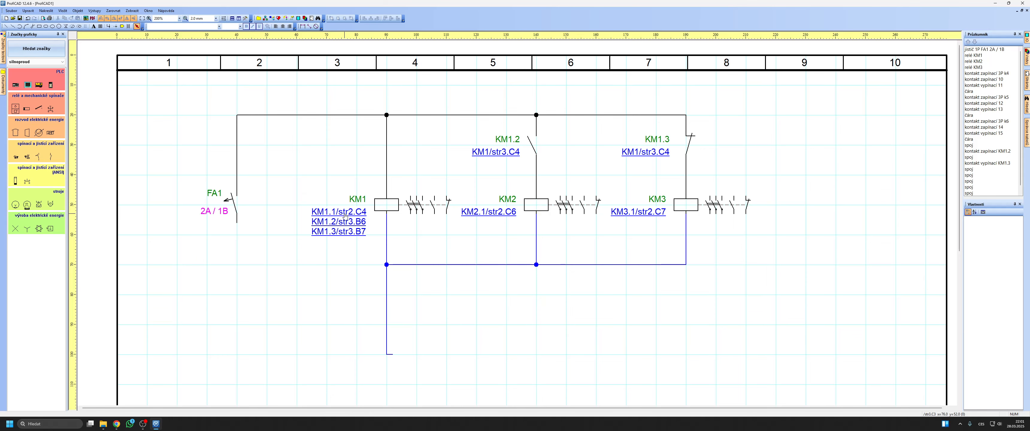
pyautogui.keyDown('ctrl'); pyautogui.scroll(-1, 345, 216); pyautogui.keyUp('ctrl')
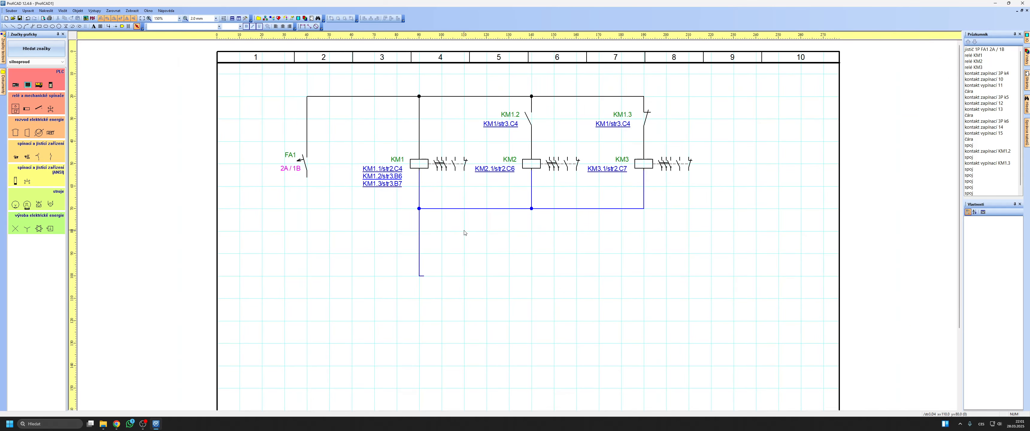
pyautogui.scroll(-3, 517, 189)
pyautogui.scroll(3, 693, 300)
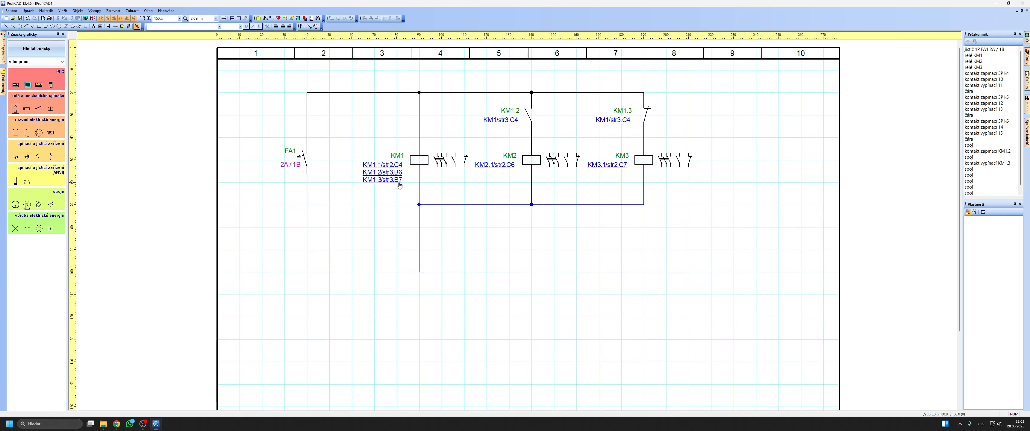
pyautogui.keyDown('ctrl'); pyautogui.scroll(1, 399, 156); pyautogui.keyUp('ctrl')
pyautogui.scroll(1, 375, 207)
pyautogui.scroll(2, 375, 207)
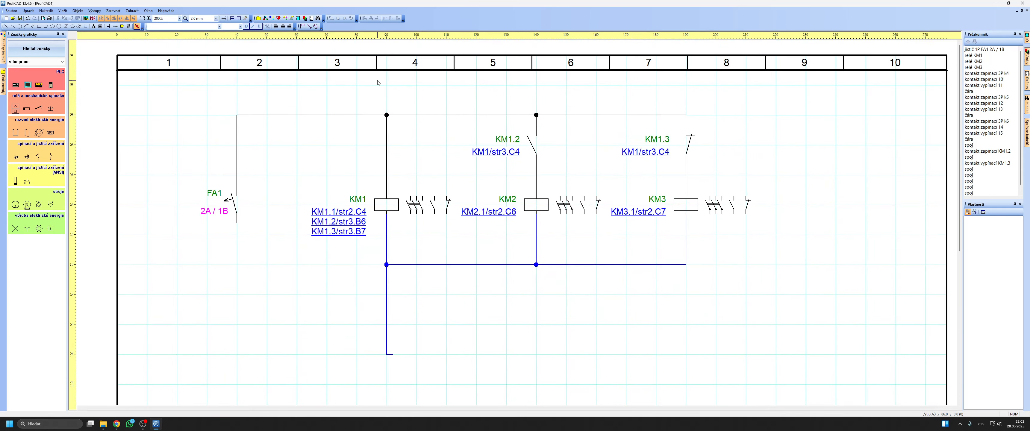
pyautogui.keyDown('ctrl'); pyautogui.scroll(-3, 396, 196); pyautogui.keyUp('ctrl')
pyautogui.keyDown('ctrl'); pyautogui.scroll(1, 478, 233); pyautogui.keyUp('ctrl')
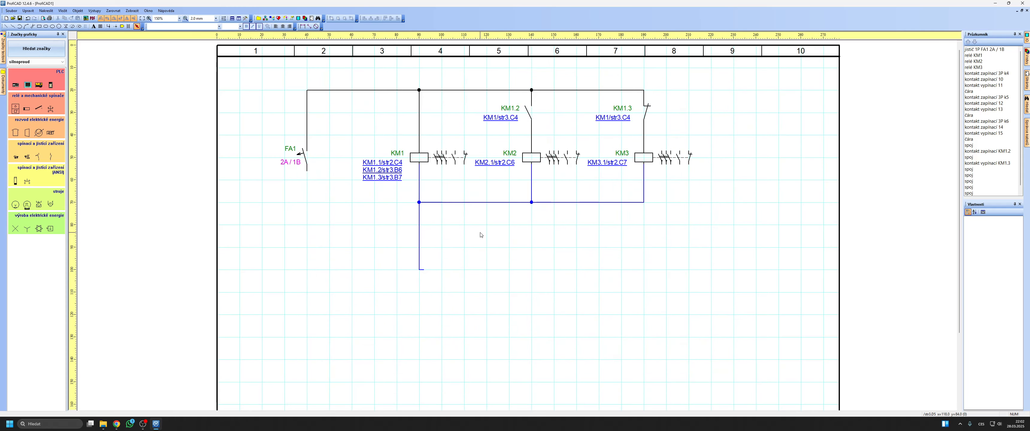
# Step: Turn on the document's coordinate grid along the left edge of the sheets as well
pyautogui.doubleClick(480, 235)
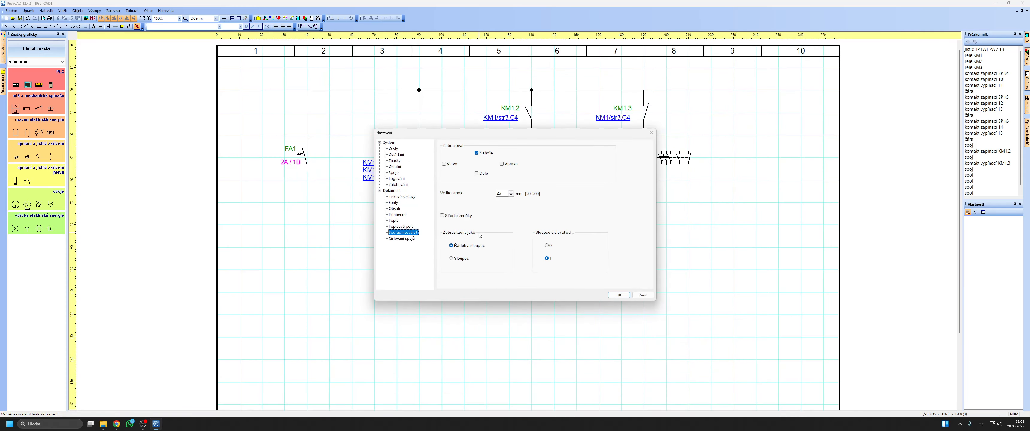
pyautogui.click(458, 162)
pyautogui.click(619, 295)
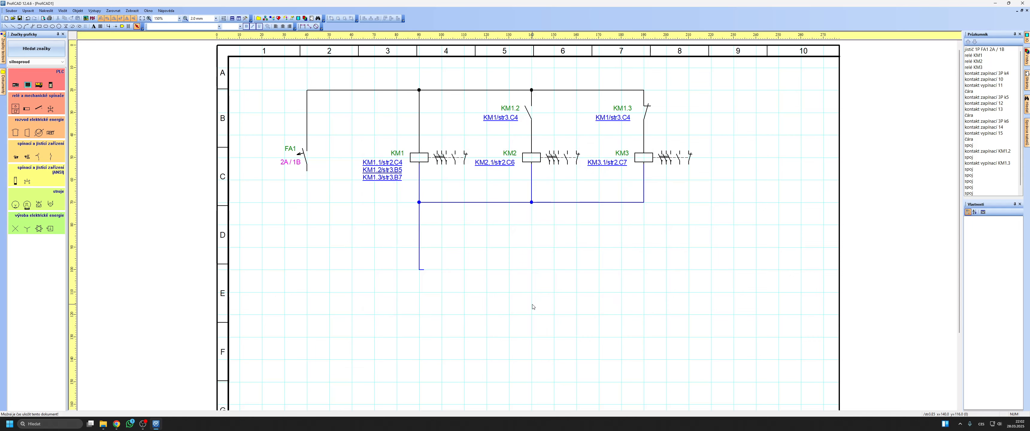
# Step: Check the row letters on page str2, follow contact KM1.1's link back to str3 and review the coordinate grid settings
pyautogui.moveTo(1027, 79)
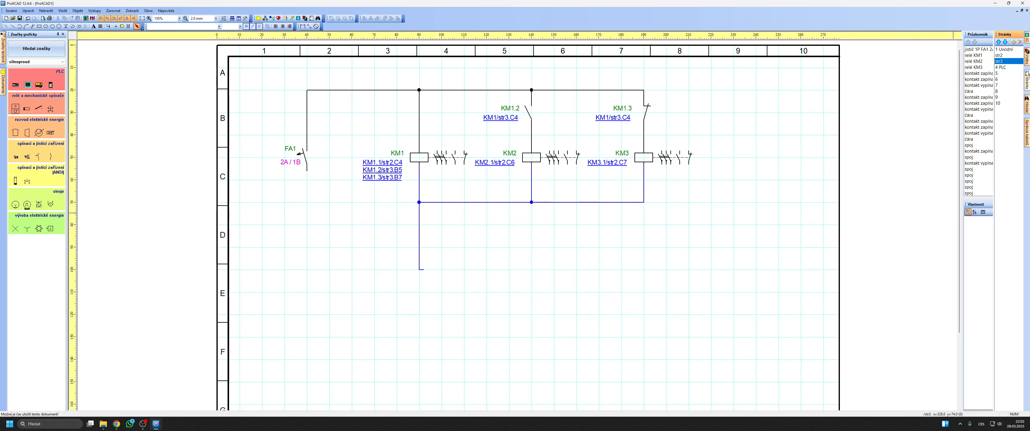
pyautogui.click(975, 55)
pyautogui.scroll(1, 417, 236)
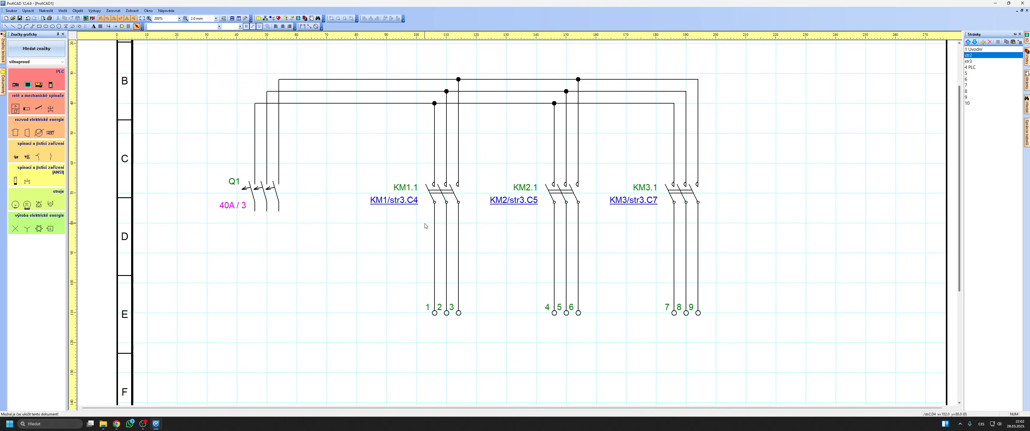
pyautogui.click(411, 202)
pyautogui.scroll(-1, 396, 207)
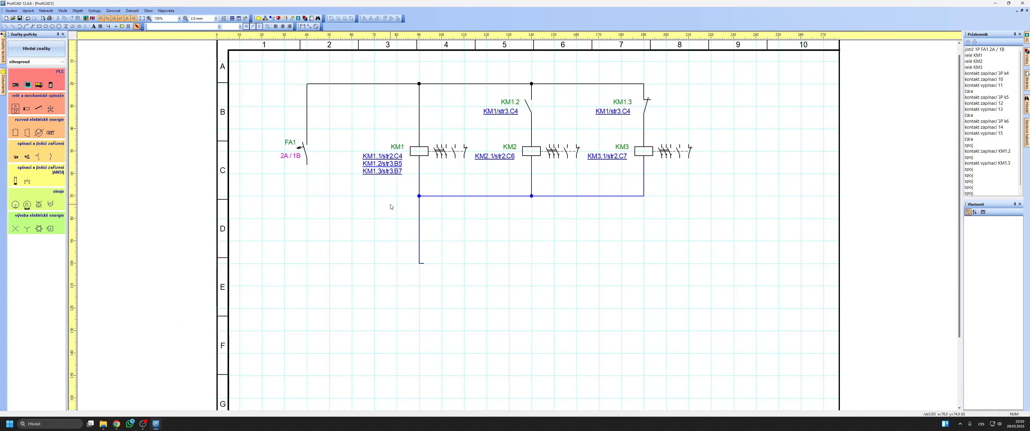
pyautogui.doubleClick(387, 206)
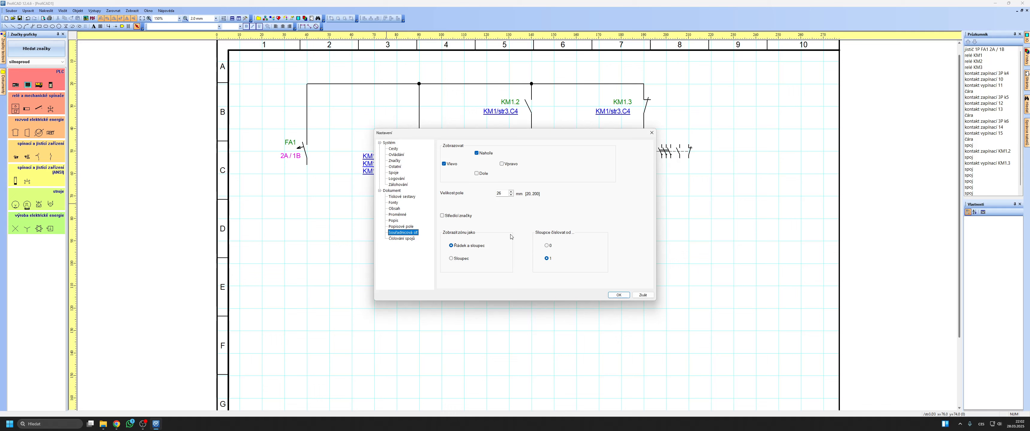
pyautogui.click(618, 295)
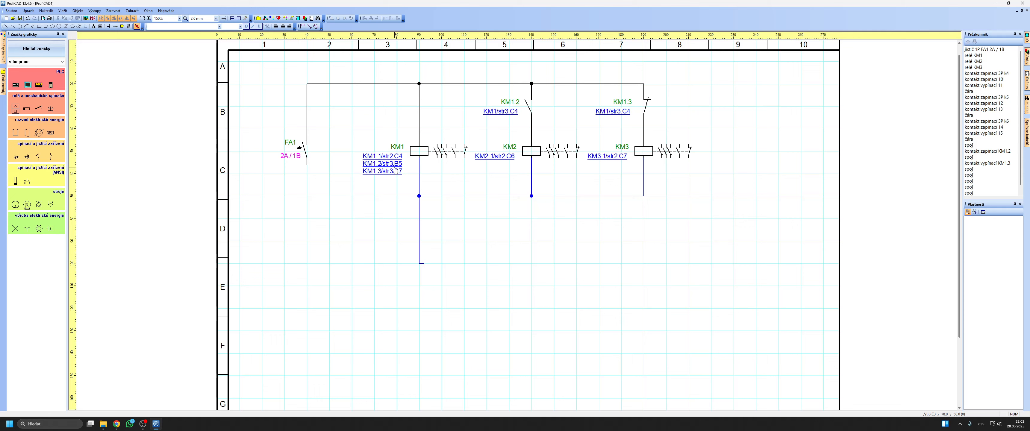
# Step: Follow coil KM1's links to power contact KM1.1 on str2 and contact KM1.3 on str3, returning to the coil each time
pyautogui.click(392, 156)
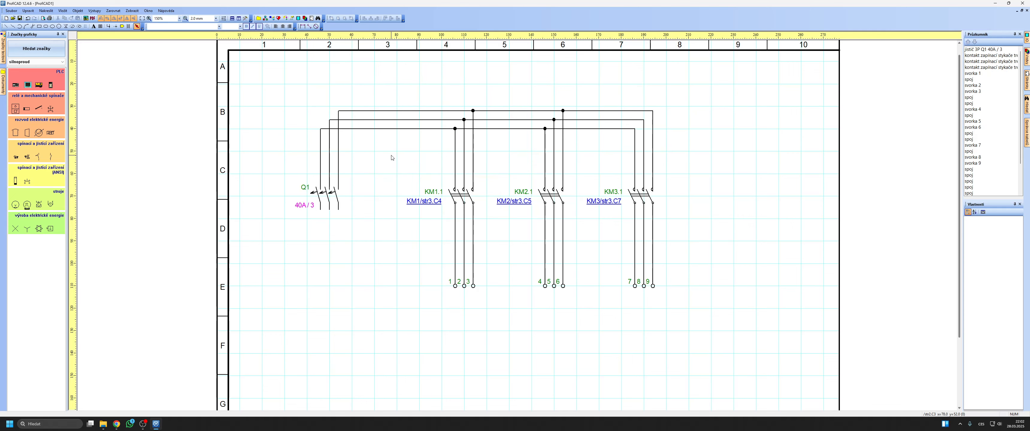
pyautogui.click(430, 201)
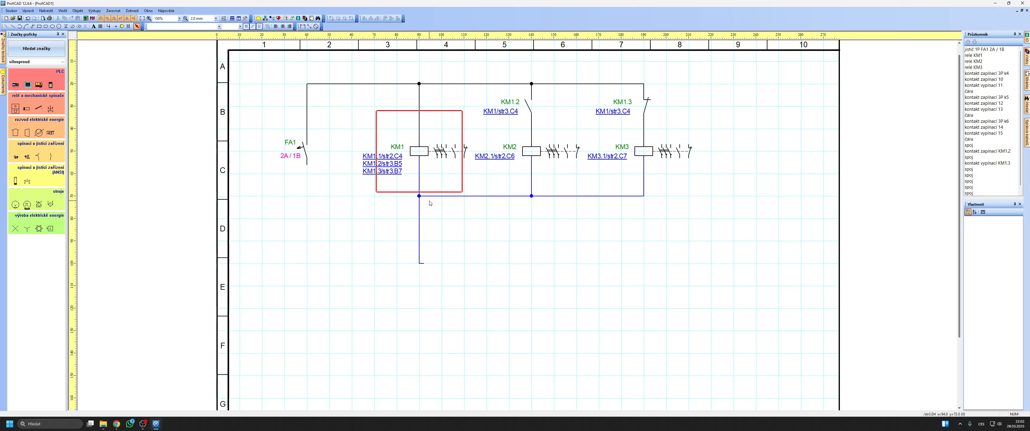
pyautogui.click(398, 172)
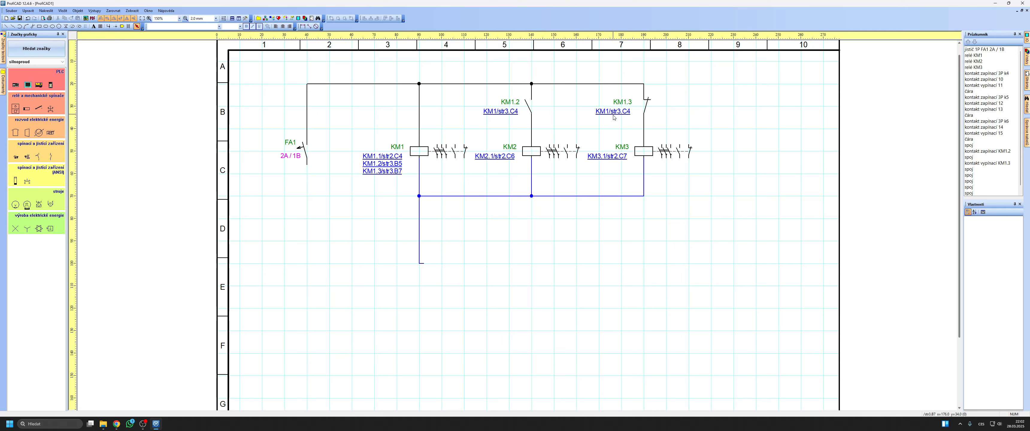
pyautogui.click(383, 175)
pyautogui.click(617, 112)
# Step: Hide the drawing grid, check page str2 and follow contact KM1.1's link back to coil KM1 on str3
pyautogui.press('g')
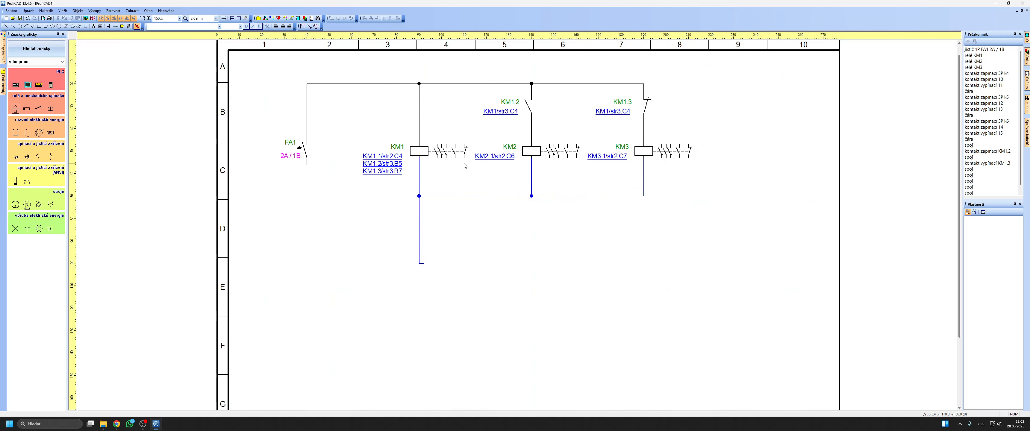
pyautogui.scroll(-1, 538, 175)
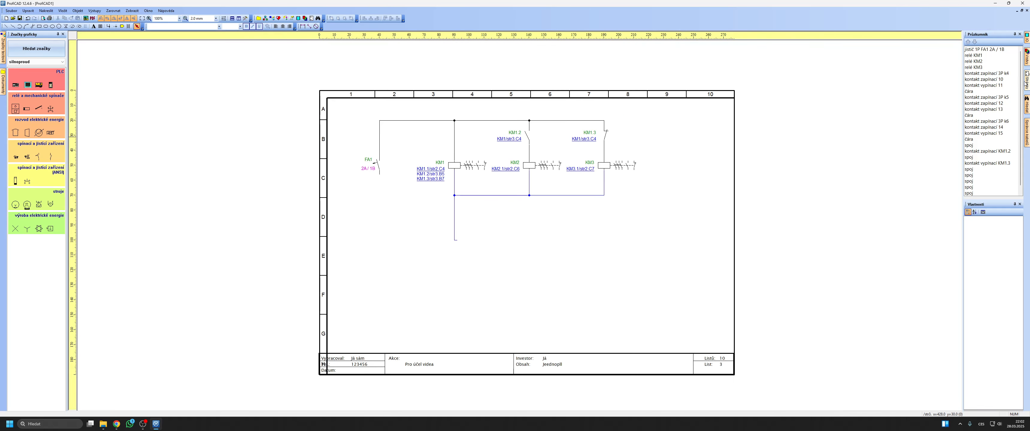
pyautogui.moveTo(1026, 81)
pyautogui.click(976, 55)
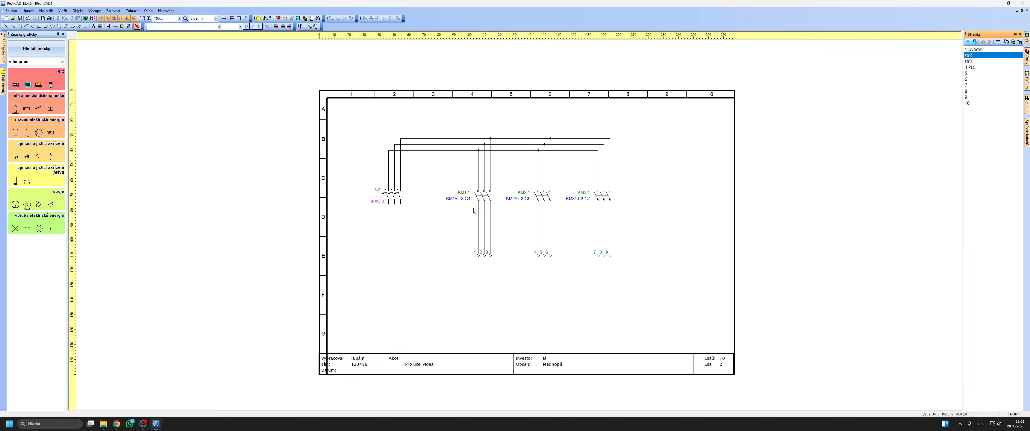
pyautogui.scroll(1, 426, 215)
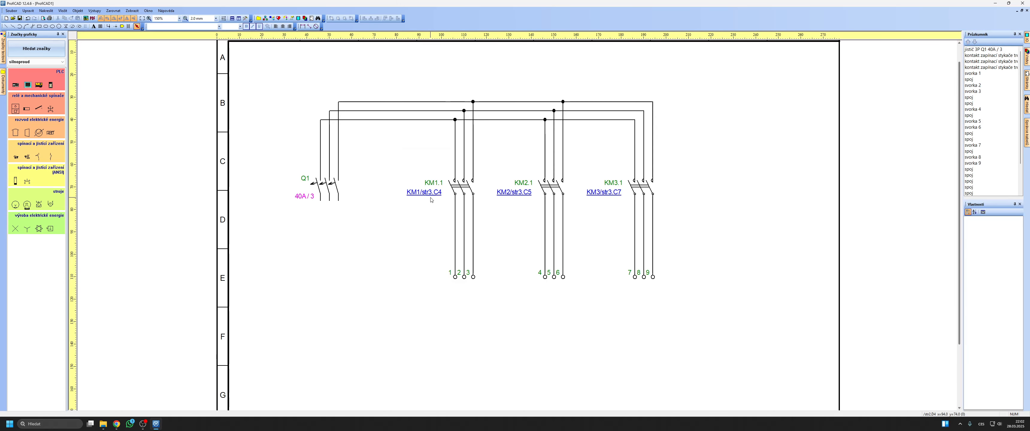
pyautogui.click(421, 195)
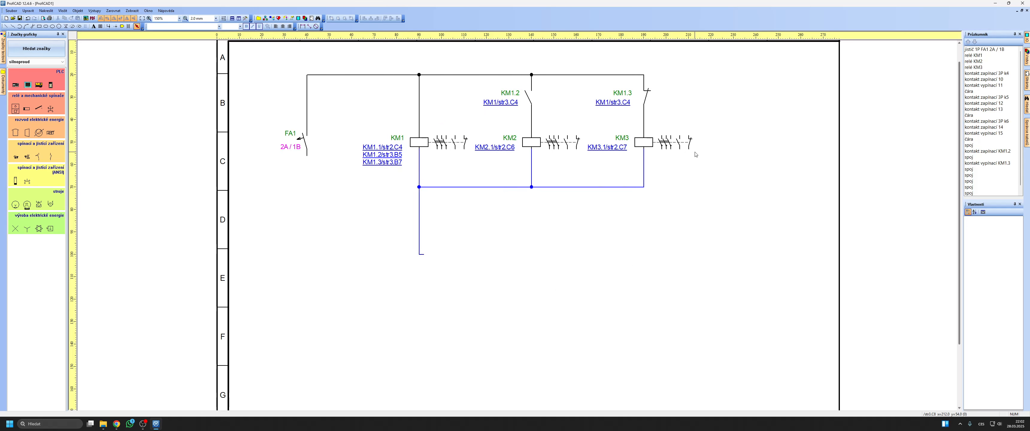
# Step: Inspect contact KM1.3 above coil KM3 on str3 and show the drawing grid again
pyautogui.click(648, 103)
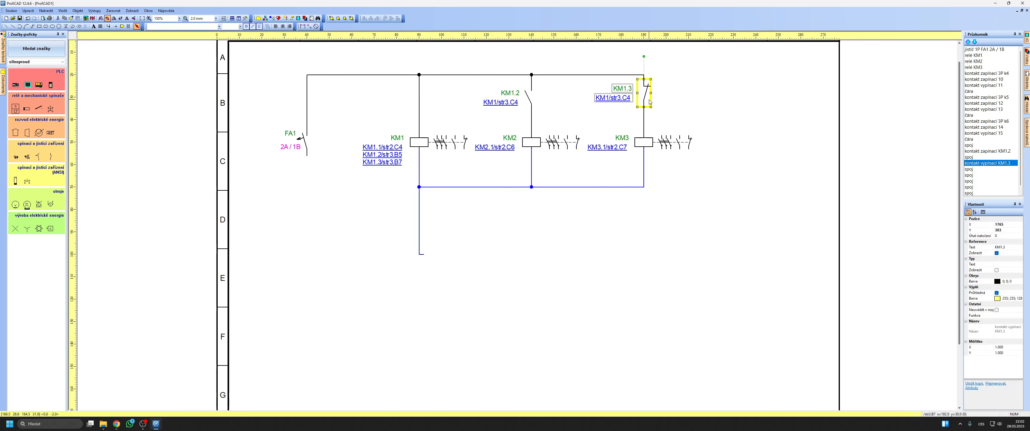
pyautogui.click(663, 104)
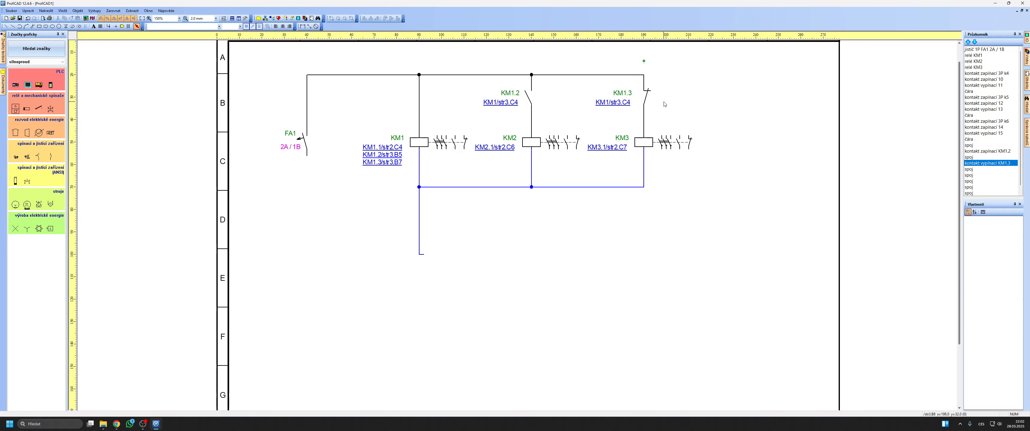
pyautogui.click(647, 102)
pyautogui.click(677, 108)
pyautogui.press('g')
pyautogui.scroll(-1, 660, 113)
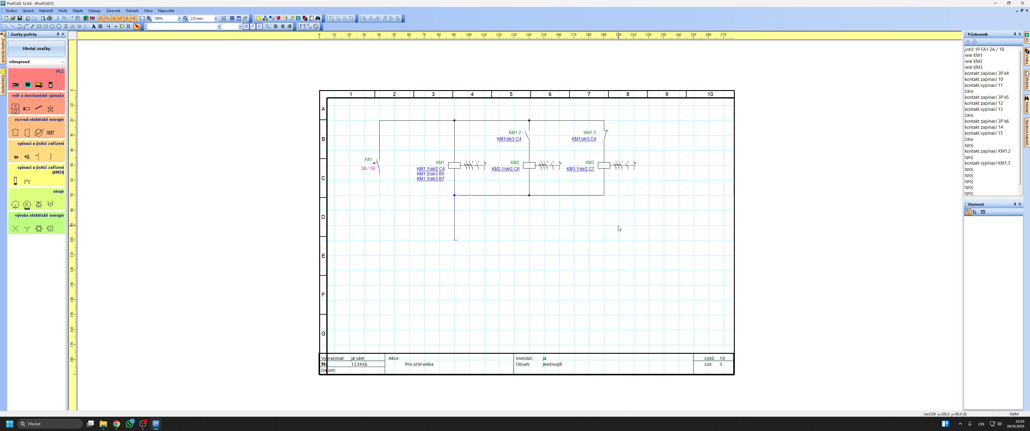
pyautogui.scroll(1, 593, 229)
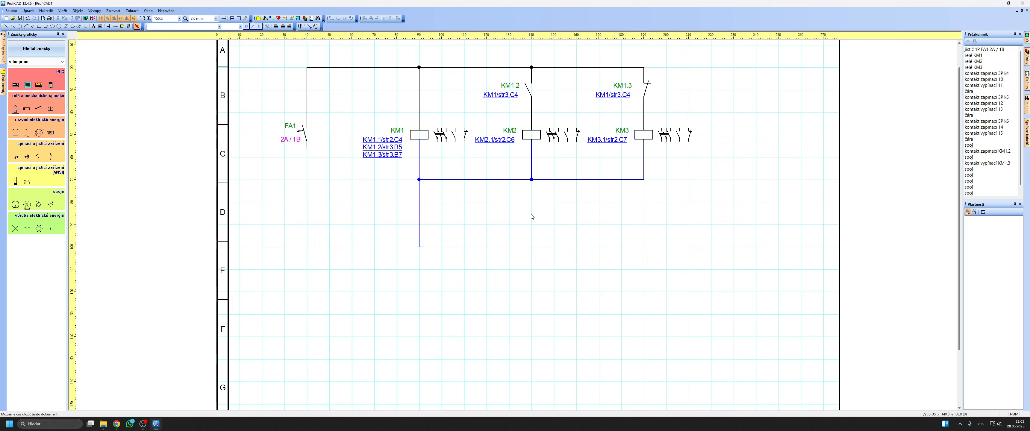
pyautogui.scroll(1, 454, 147)
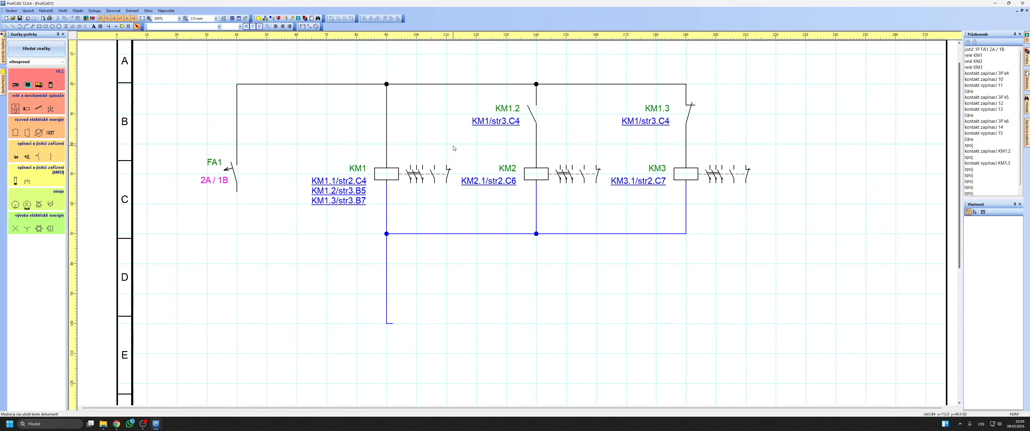
pyautogui.scroll(-1, 454, 148)
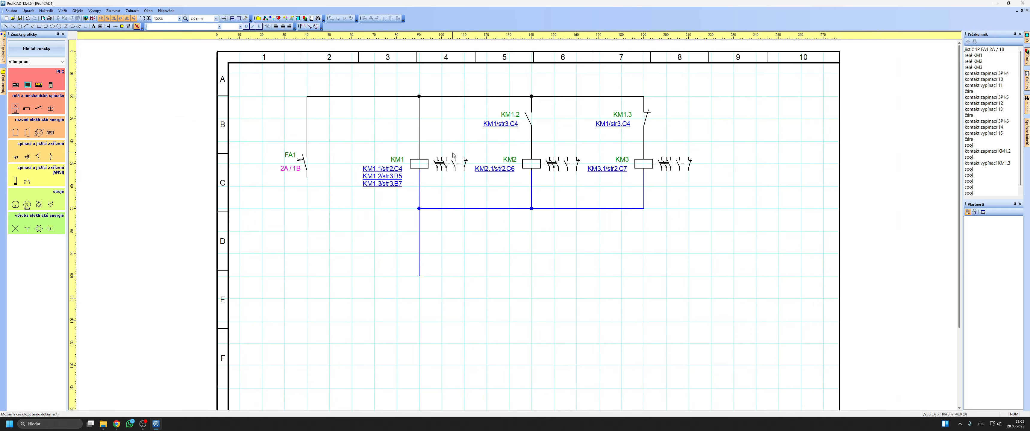
pyautogui.scroll(-1, 471, 170)
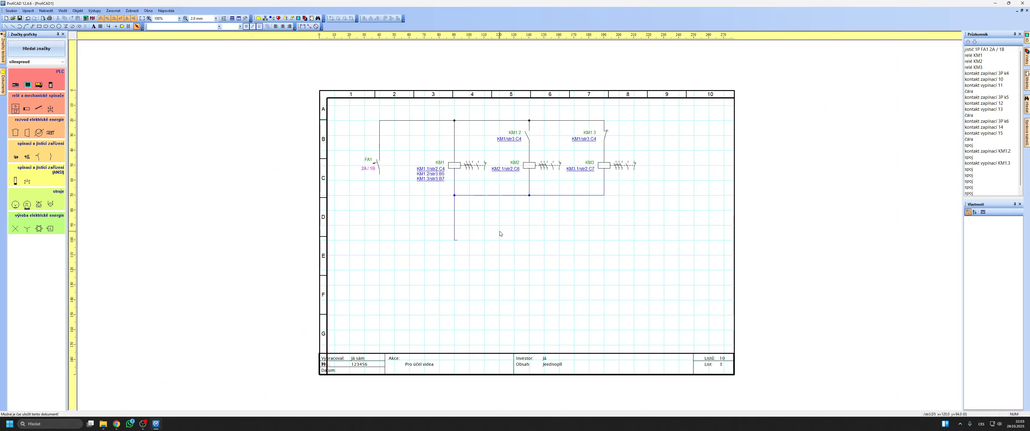
pyautogui.scroll(1, 499, 233)
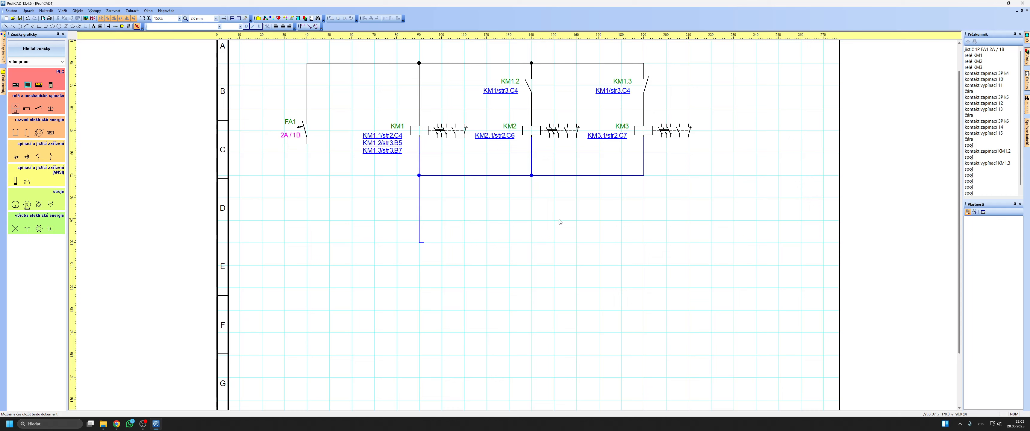
# Step: On page str2, extend the uppermost supply wire about 46 mm beyond the KM3.1 branch, ending it free
pyautogui.moveTo(1027, 80)
pyautogui.click(992, 55)
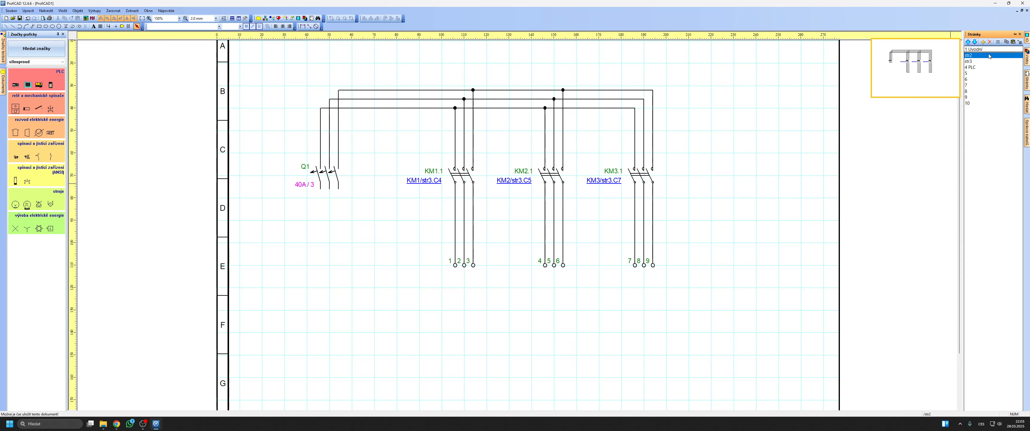
pyautogui.scroll(1, 701, 180)
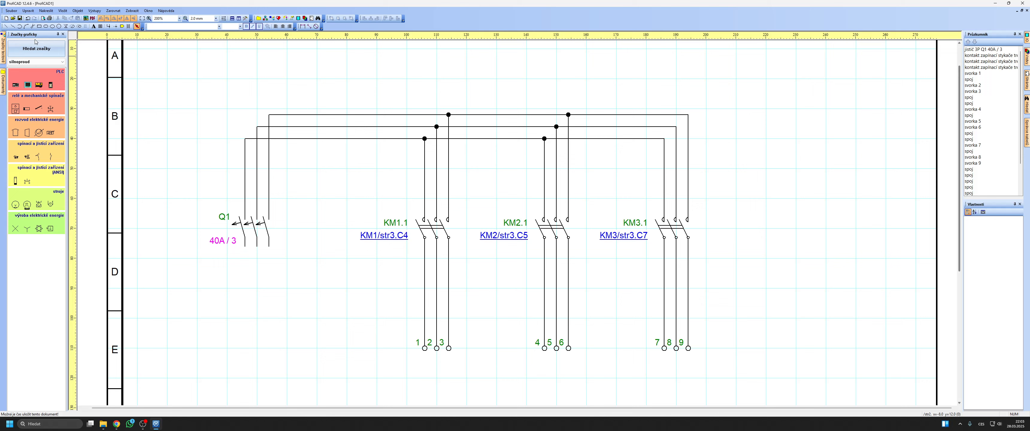
pyautogui.click(108, 26)
pyautogui.click(688, 115)
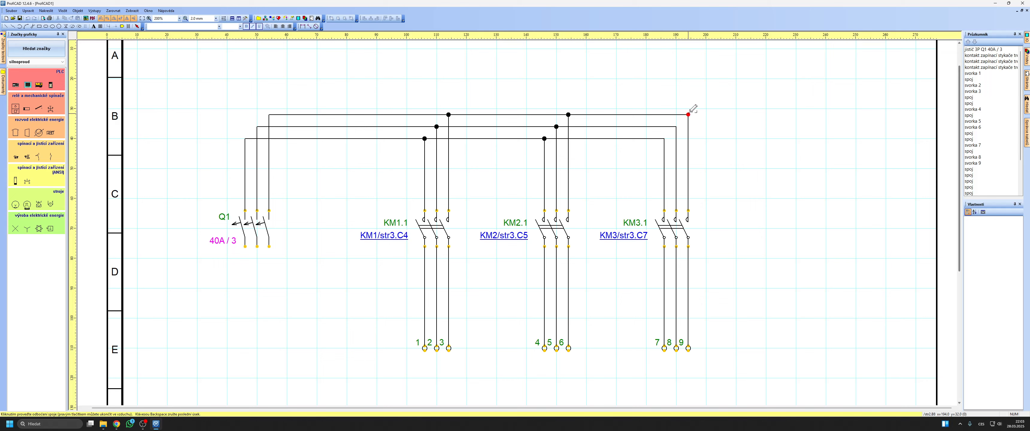
pyautogui.rightClick(820, 115)
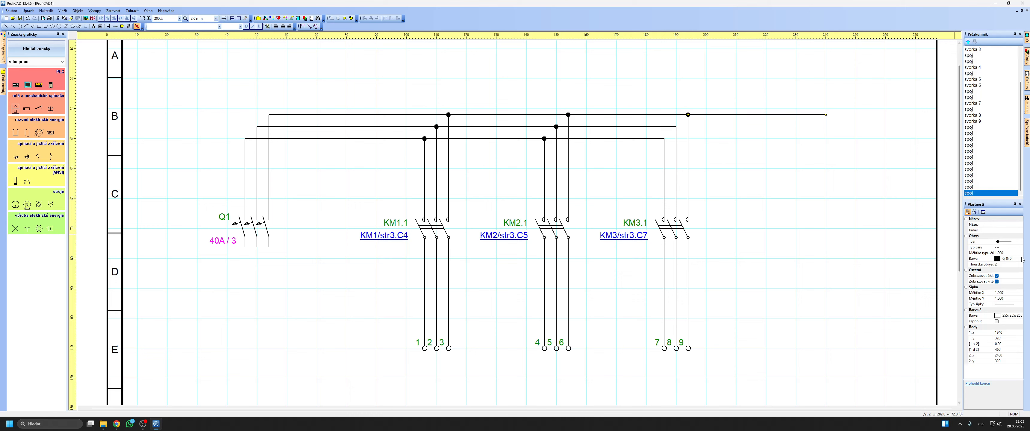
# Step: Name the new supply wire extension on str2 L1
pyautogui.click(1004, 225)
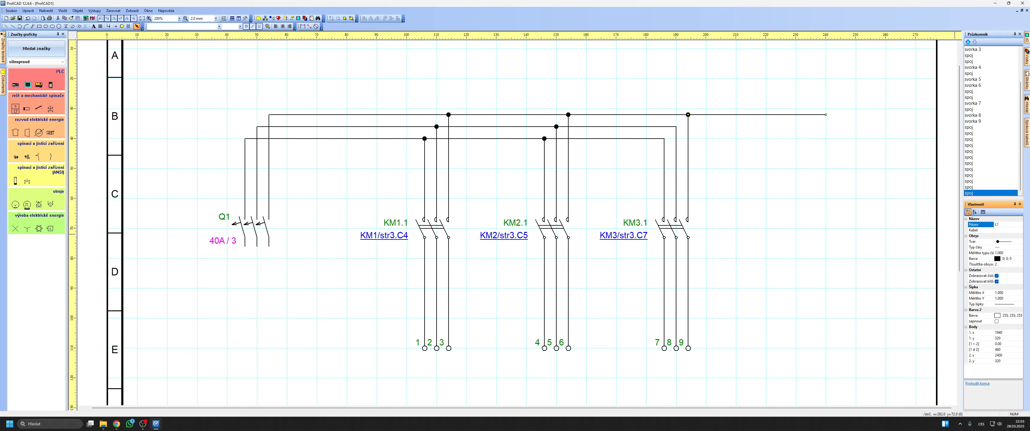
pyautogui.press('Return')
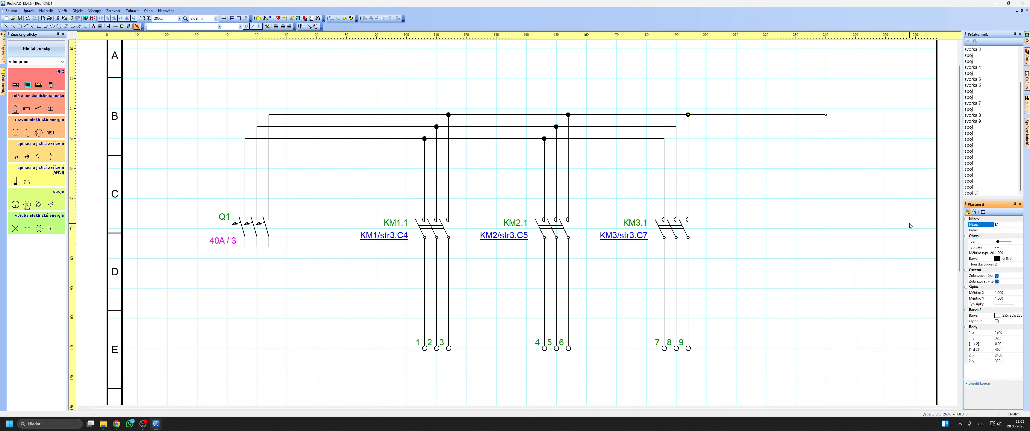
pyautogui.click(847, 228)
# Step: On page str3, draw a wire from FA1's lower terminal about 24 mm down and about 32 mm toward the row letters
pyautogui.moveTo(1026, 82)
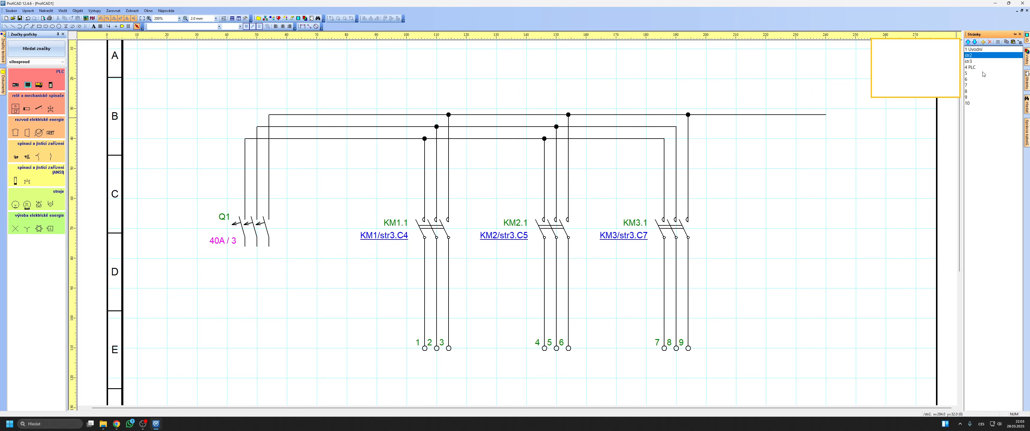
pyautogui.click(969, 61)
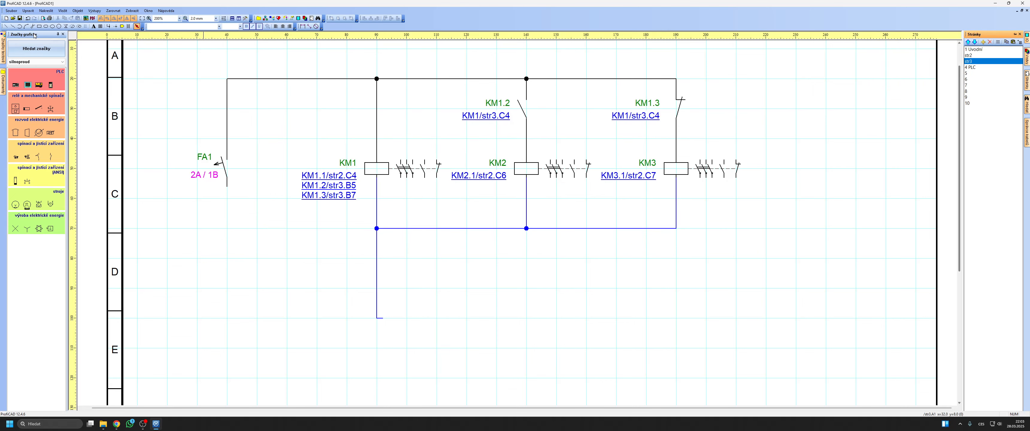
pyautogui.click(108, 26)
pyautogui.click(227, 186)
pyautogui.click(227, 258)
pyautogui.rightClick(131, 258)
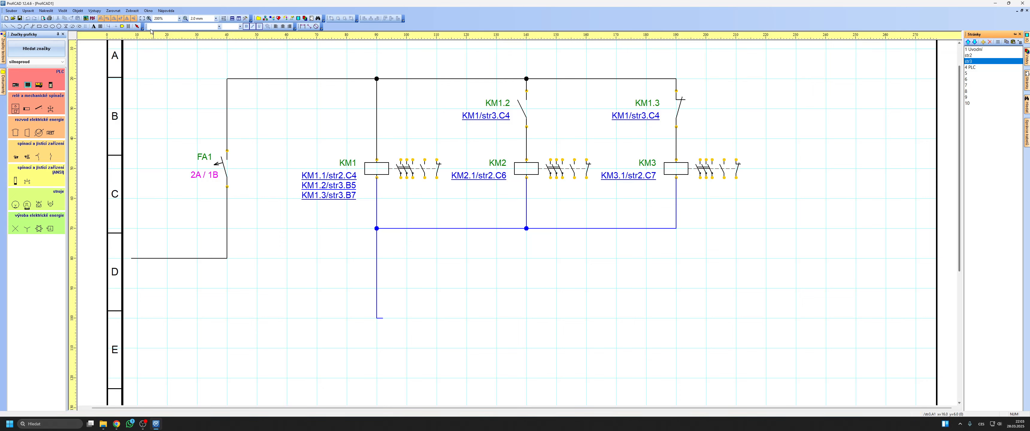
# Step: Name the new wire feeding FA1 on str3 L1 to link it with the wire on str2
pyautogui.click(176, 259)
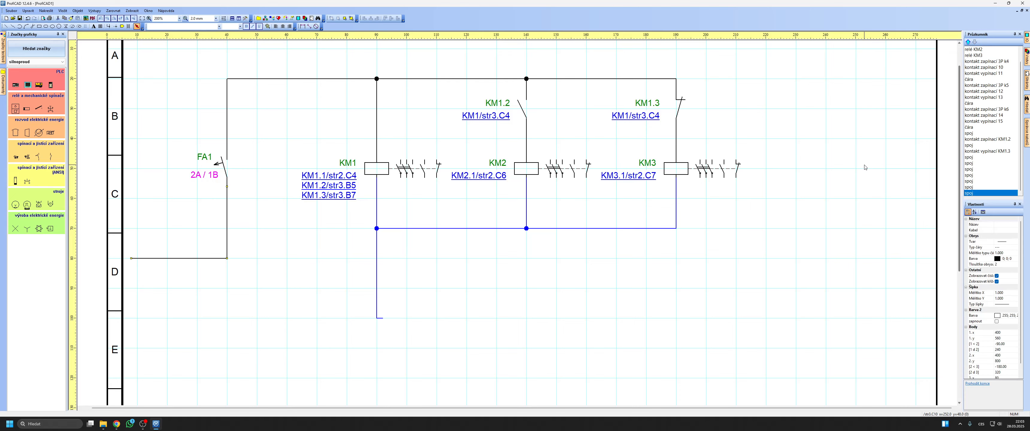
pyautogui.click(990, 225)
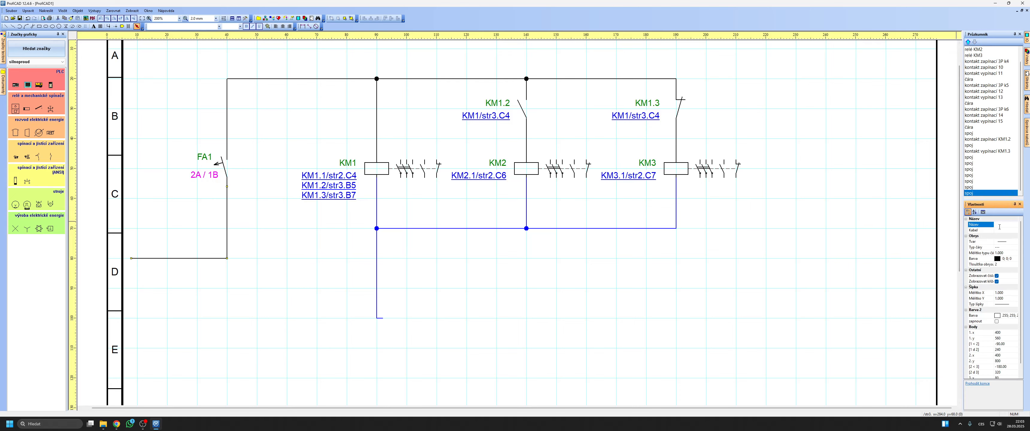
pyautogui.press('Return')
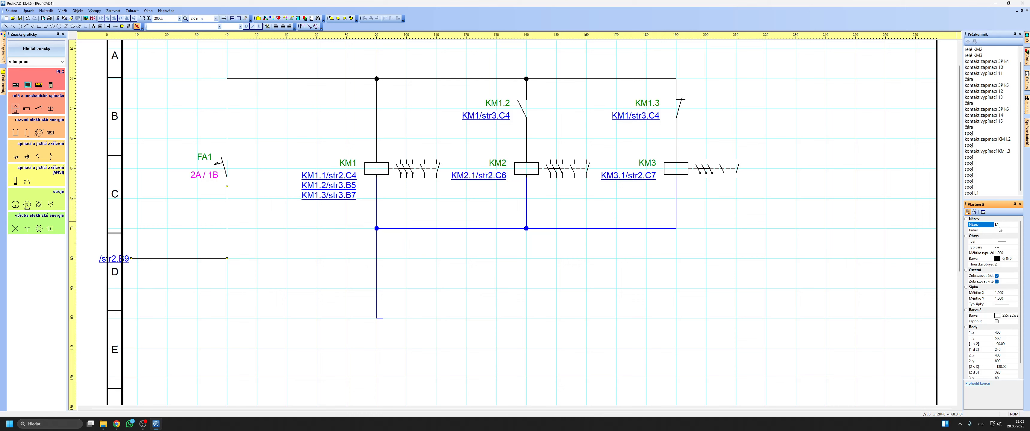
pyautogui.click(94, 349)
# Step: Move the FA1 feed wire's cross-reference label inside the frame, just below the wire's free end
pyautogui.moveTo(113, 259); pyautogui.dragTo(159, 265)
pyautogui.click(179, 300)
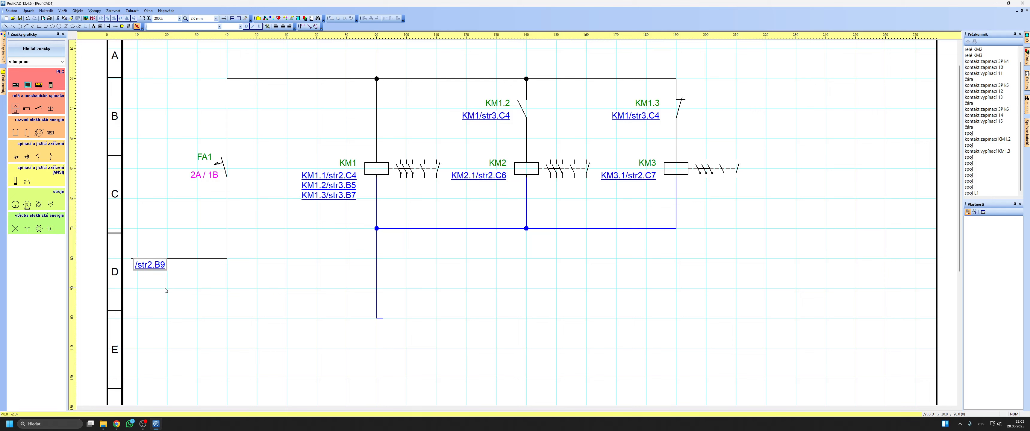
pyautogui.click(165, 288)
# Step: Follow the L1 reference to str2, place its label just below the wire's free end and follow the link back to str3
pyautogui.click(159, 265)
pyautogui.moveTo(841, 116); pyautogui.dragTo(810, 126)
pyautogui.click(818, 147)
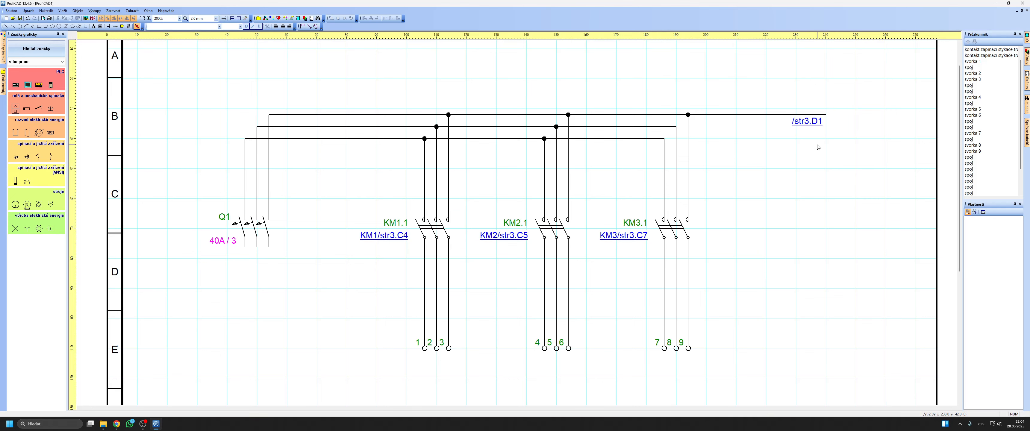
pyautogui.click(807, 123)
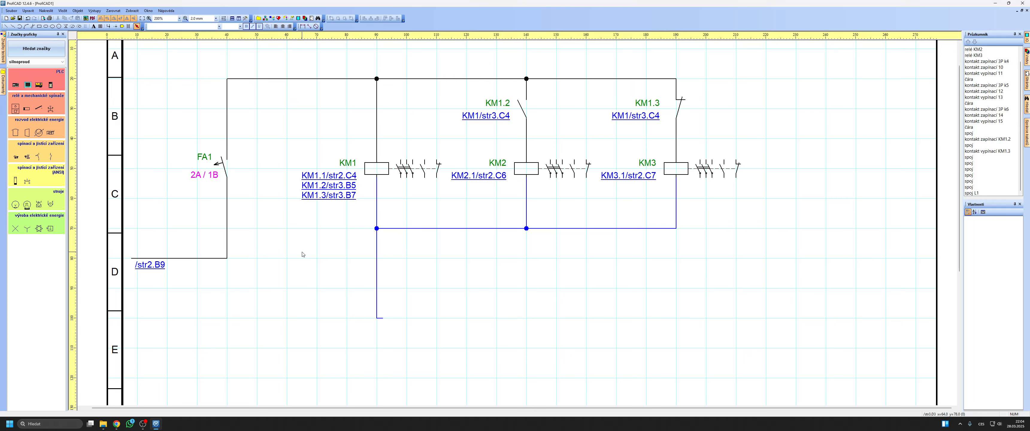
# Step: Name the blue wire running down from coil KM1 on str3 N
pyautogui.scroll(-5, 299, 237)
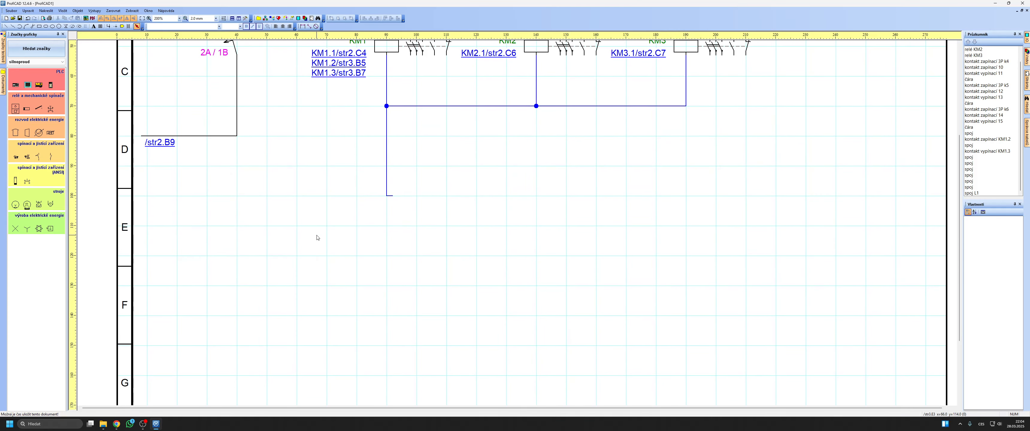
pyautogui.click(376, 214)
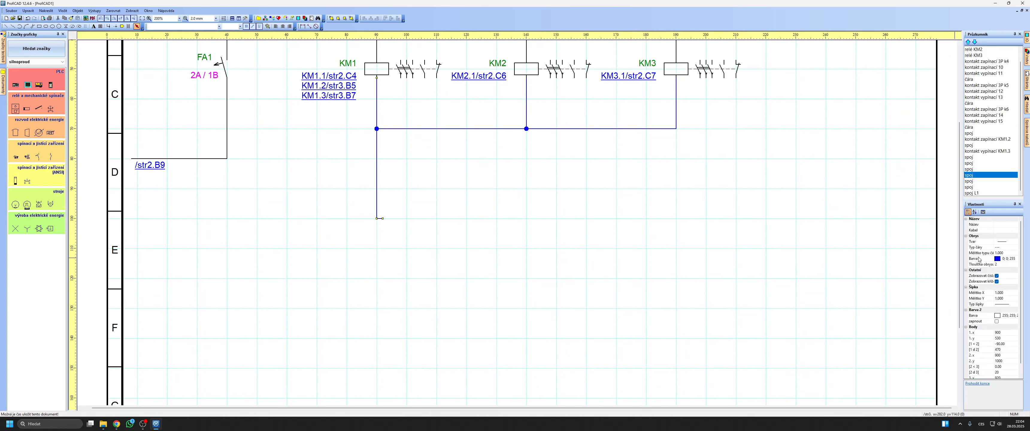
pyautogui.click(1002, 225)
pyautogui.write('N')
pyautogui.press('Return')
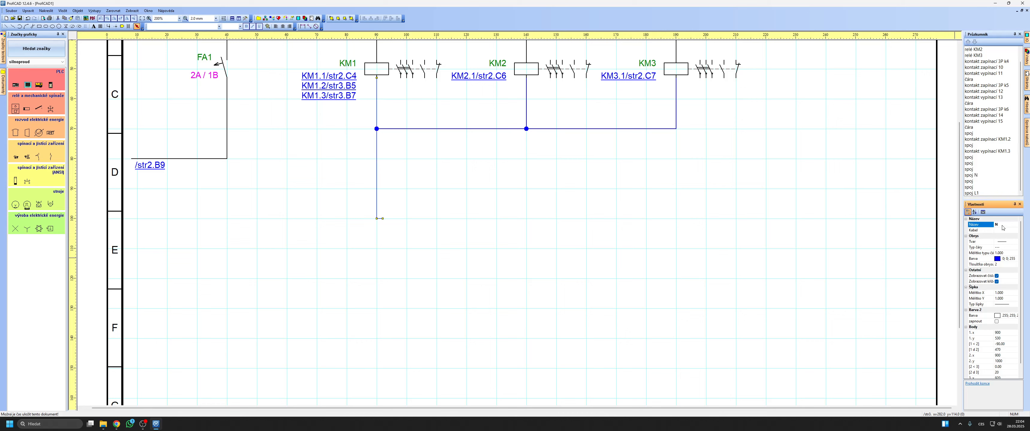
pyautogui.click(406, 214)
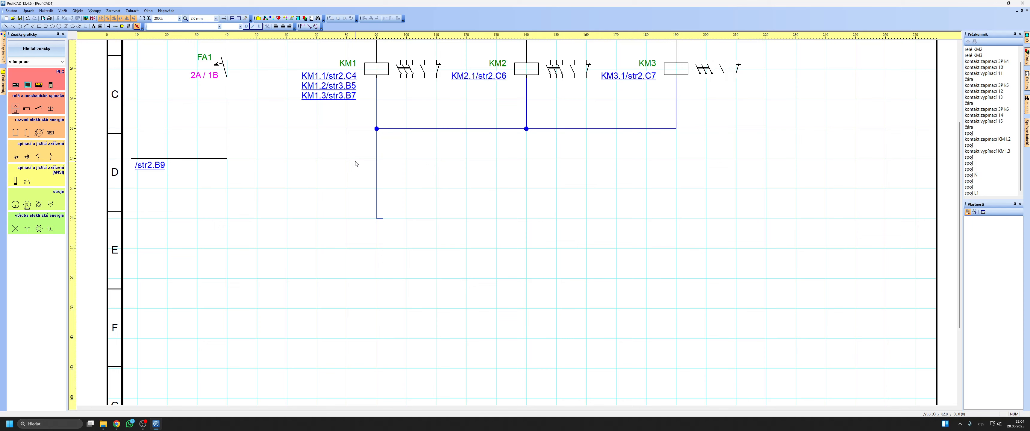
# Step: On page str2, draw a horizontal wire about 210 mm long below the numbered terminals
pyautogui.moveTo(1026, 80)
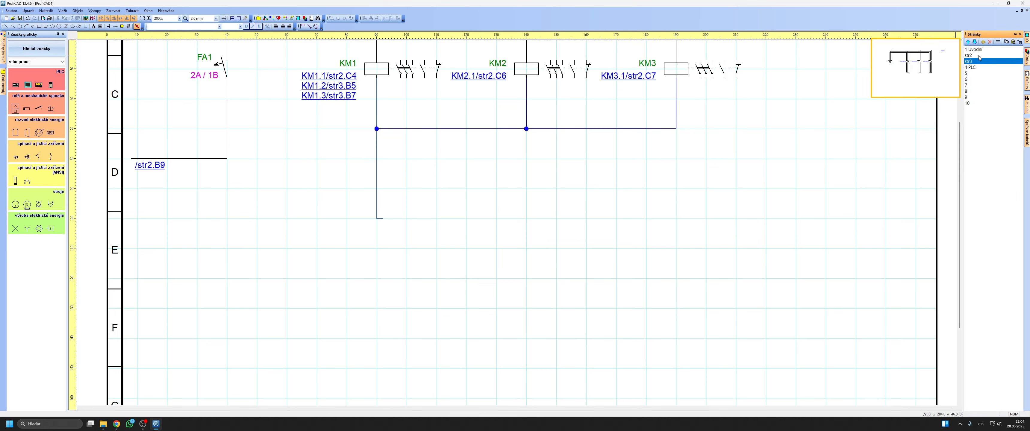
pyautogui.click(971, 55)
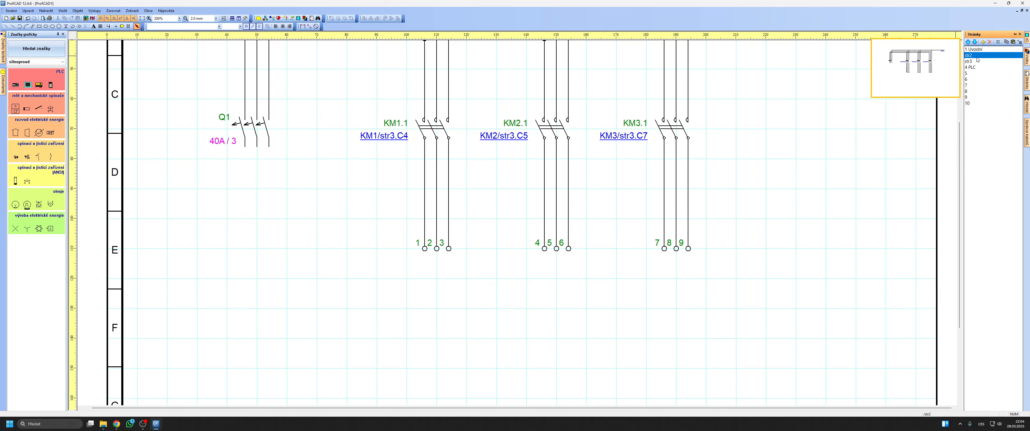
pyautogui.click(108, 26)
pyautogui.rightClick(200, 253)
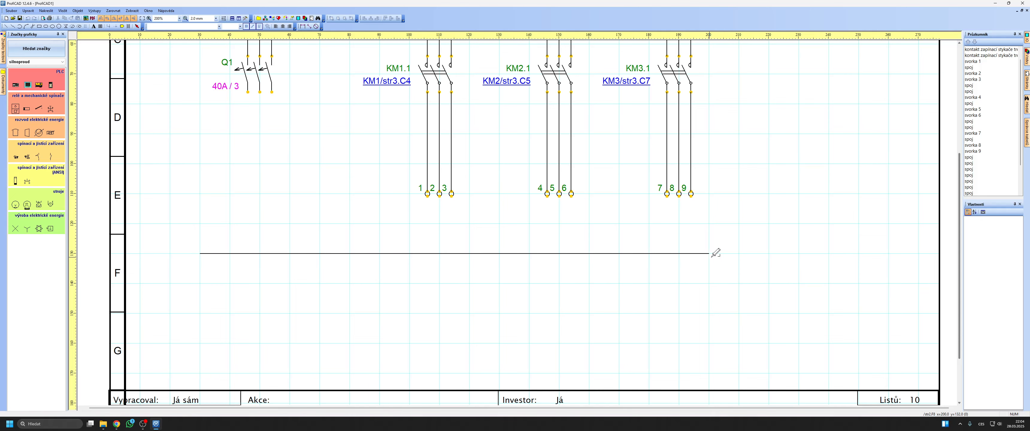
pyautogui.click(829, 253)
pyautogui.rightClick(828, 253)
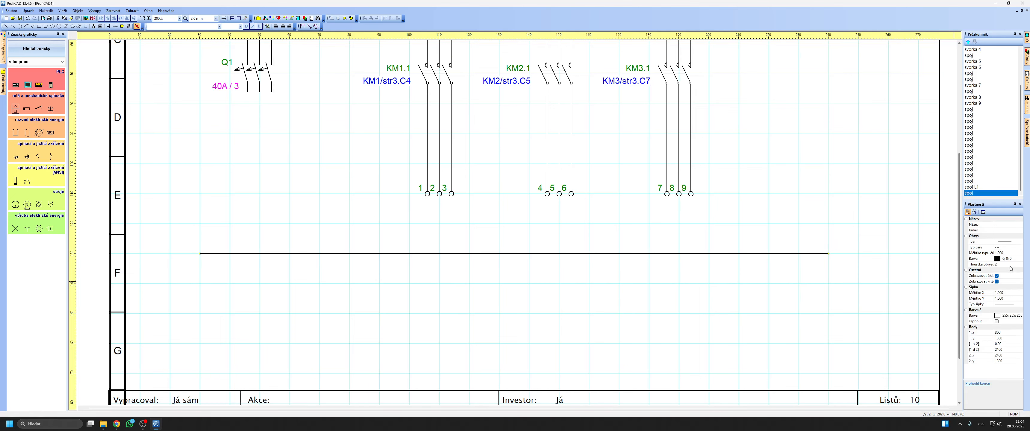
# Step: Colour the horizontal wire on str2 blue (0, 0, 255) and name it N
pyautogui.click(1005, 259)
pyautogui.click(1008, 279)
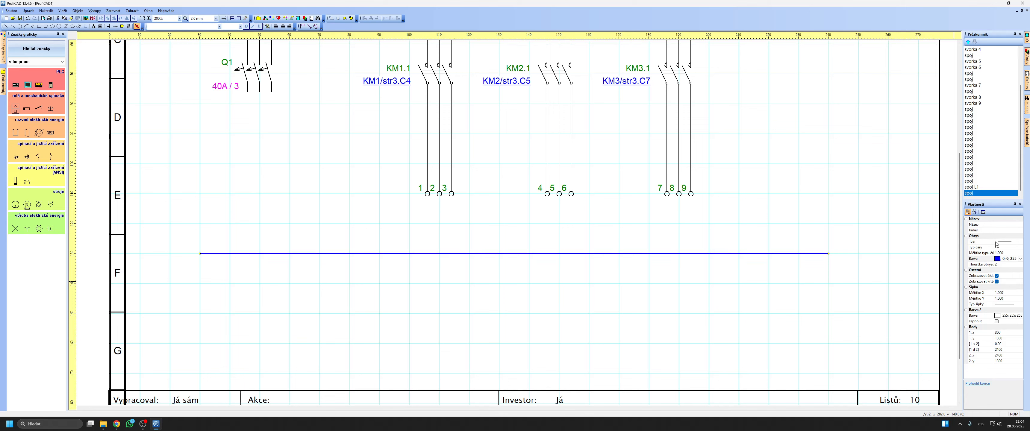
pyautogui.click(1002, 230)
pyautogui.click(1002, 226)
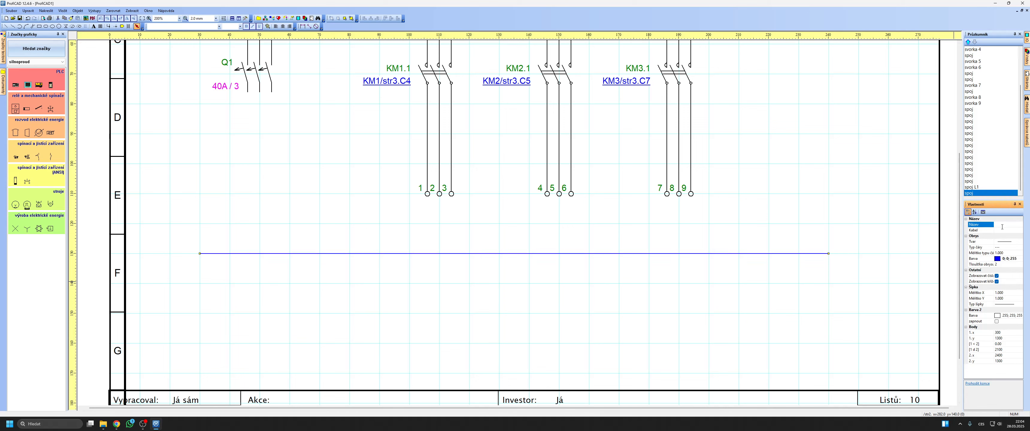
pyautogui.write('N')
pyautogui.press('Return')
pyautogui.click(383, 353)
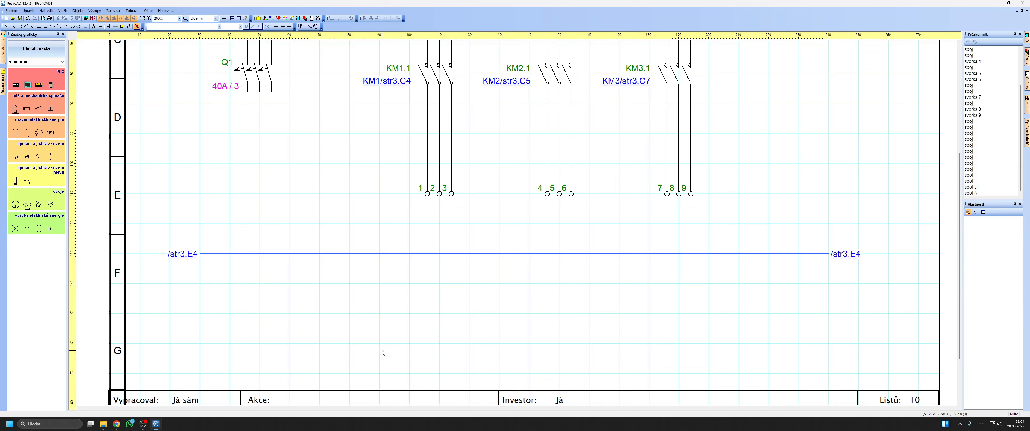
# Step: Follow the N wire's cross-references back and forth between str2 and str3, checking the links at both ends of the wire
pyautogui.click(189, 259)
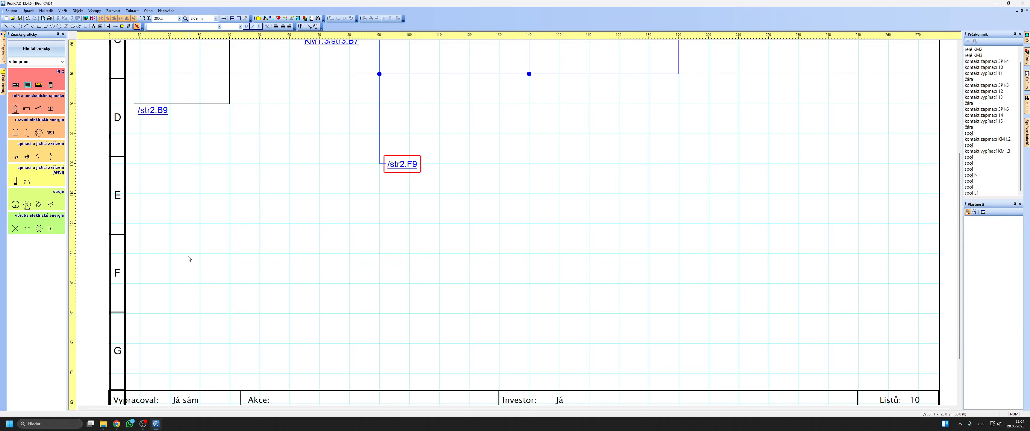
pyautogui.keyDown('ctrl'); pyautogui.scroll(-2, 337, 241); pyautogui.keyUp('ctrl')
pyautogui.click(440, 185)
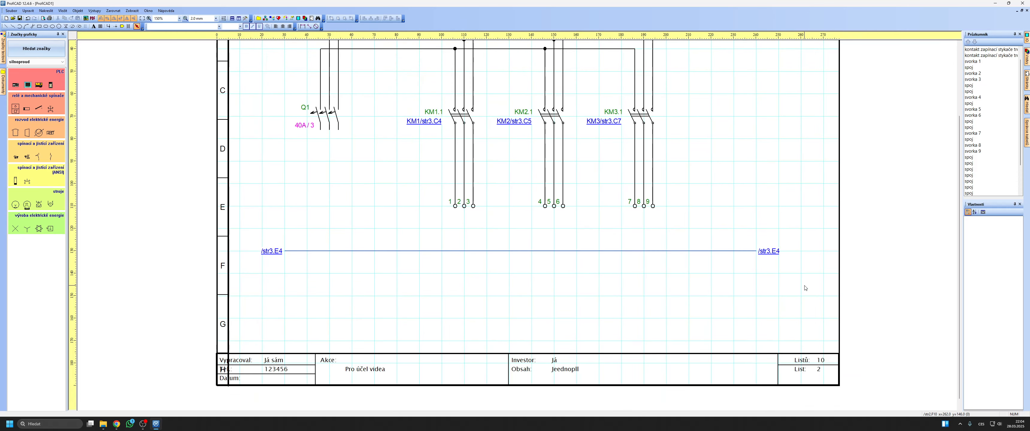
pyautogui.click(775, 256)
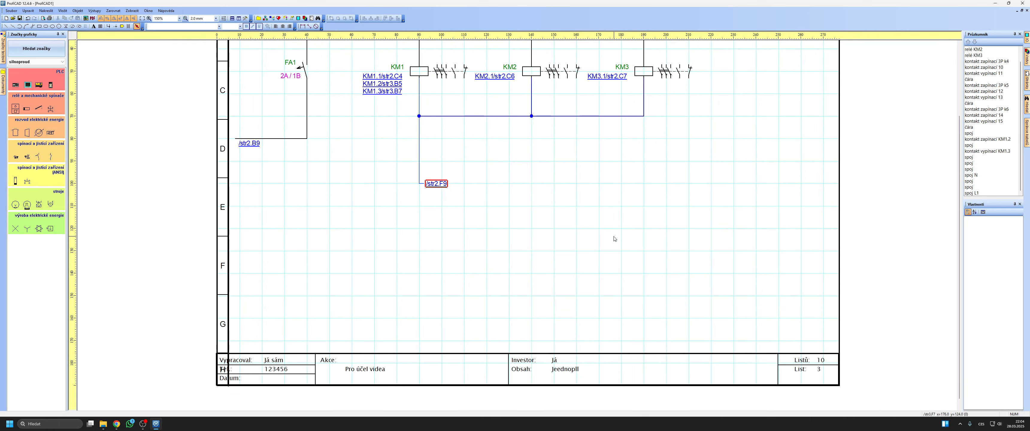
pyautogui.click(435, 187)
pyautogui.click(266, 252)
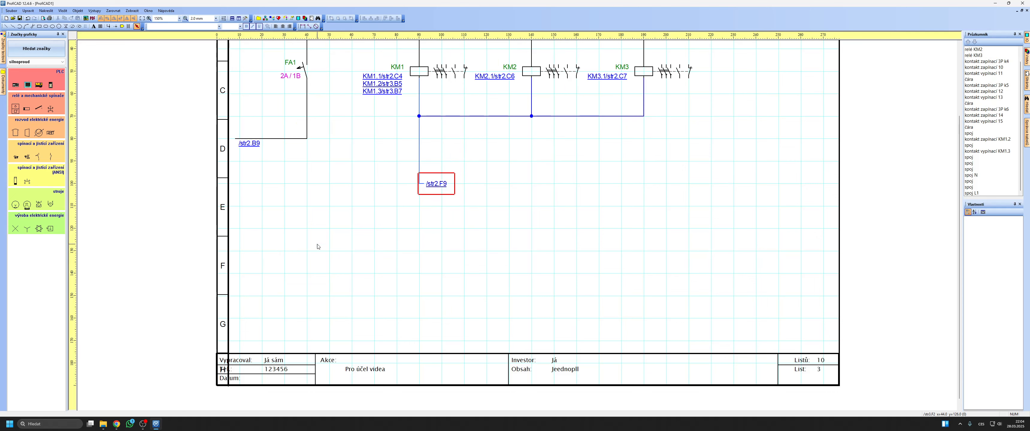
pyautogui.click(436, 186)
pyautogui.click(271, 252)
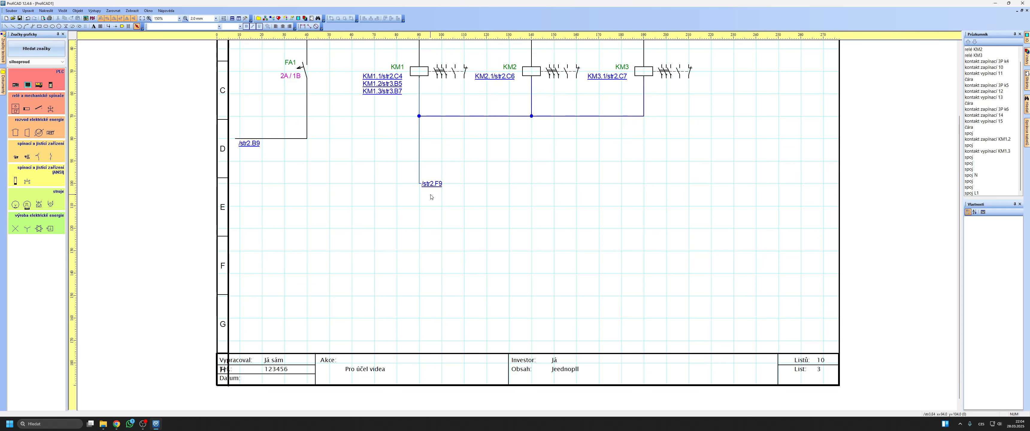
pyautogui.click(432, 184)
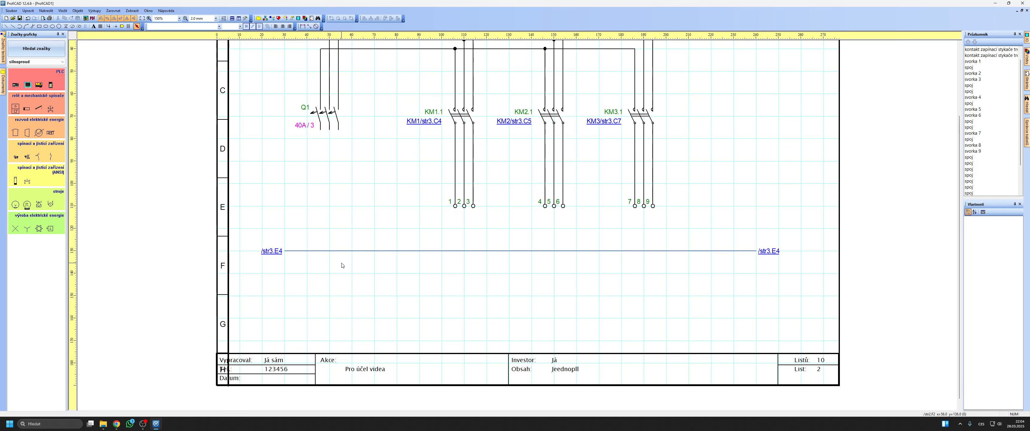
# Step: Replace the horizontal N wire on str2 with a copy of terminal 1 and a wire from it running about 230 mm right
pyautogui.click(304, 252)
pyautogui.press('Delete')
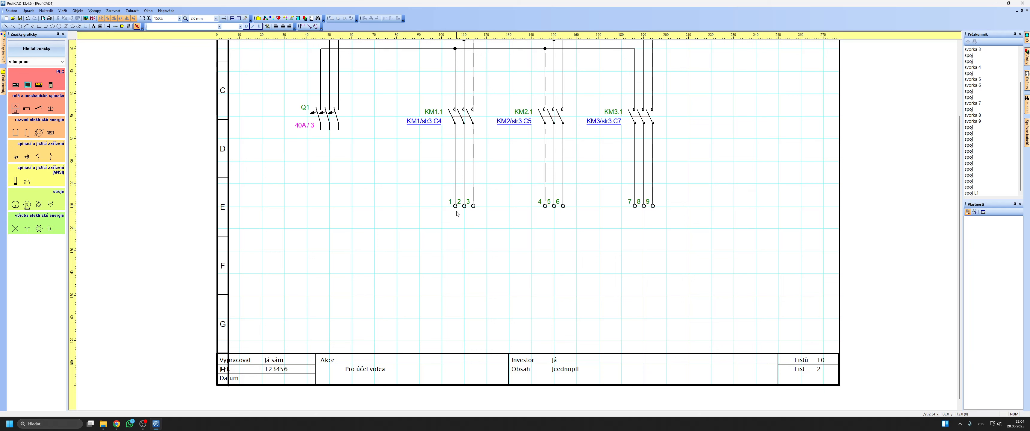
pyautogui.keyDown('ctrl'); pyautogui.moveTo(456, 207); pyautogui.dragTo(307, 255); pyautogui.keyUp('ctrl')
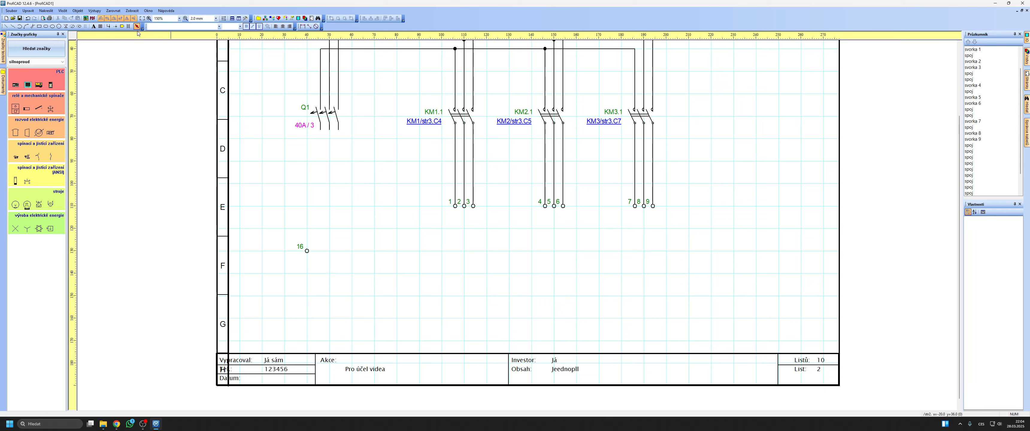
pyautogui.press('w')
pyautogui.click(307, 246)
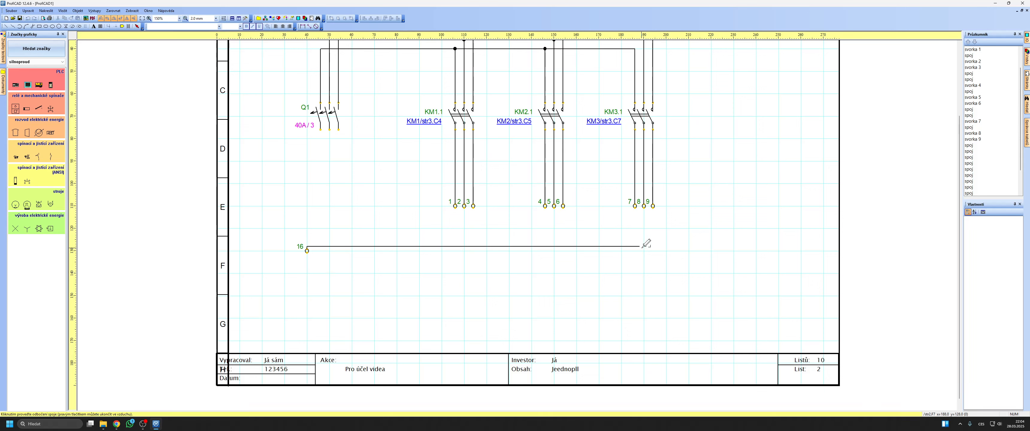
pyautogui.rightClick(825, 226)
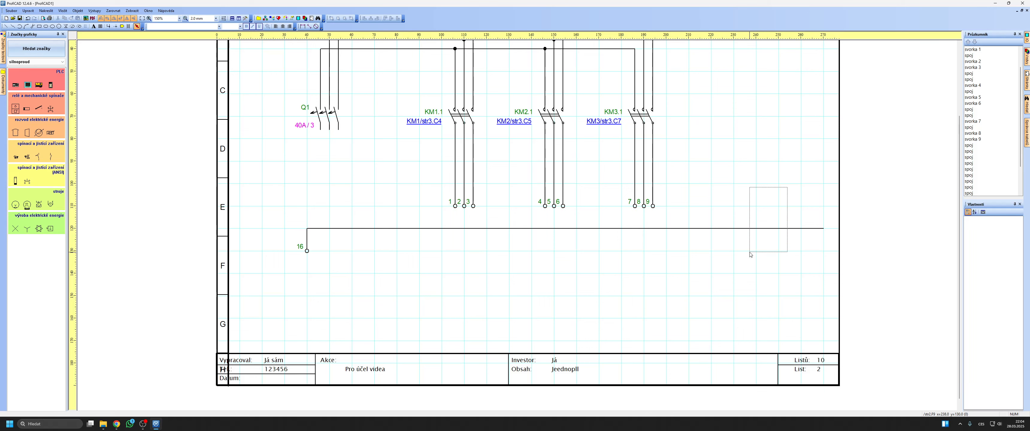
# Step: Colour the wire from the copied terminal blue and name it N
pyautogui.click(1010, 258)
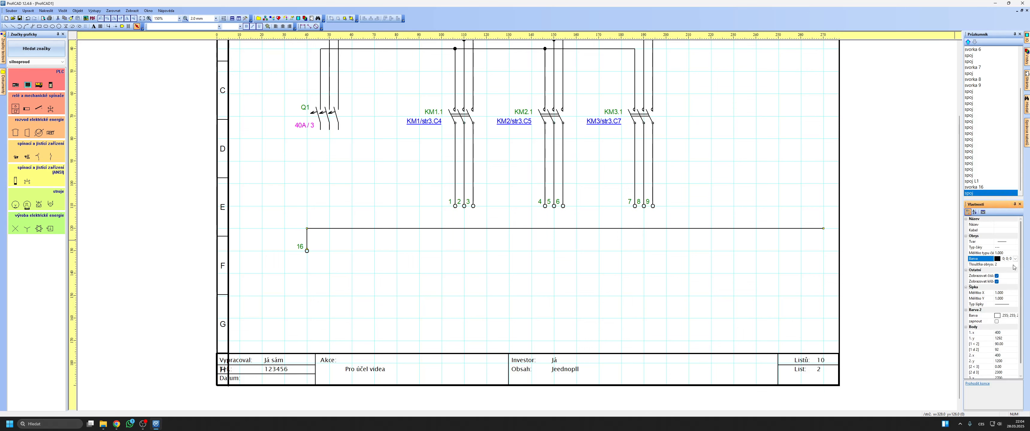
pyautogui.click(1016, 259)
pyautogui.click(1004, 282)
pyautogui.click(789, 214)
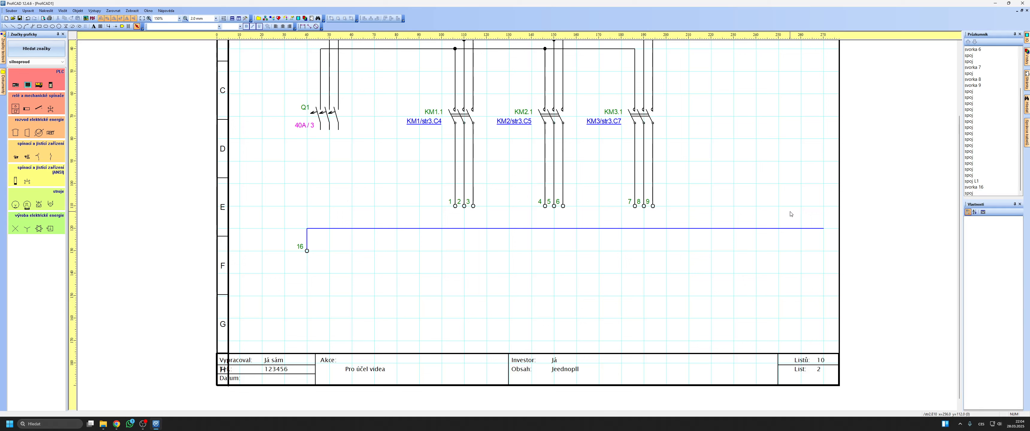
pyautogui.click(789, 229)
pyautogui.click(999, 225)
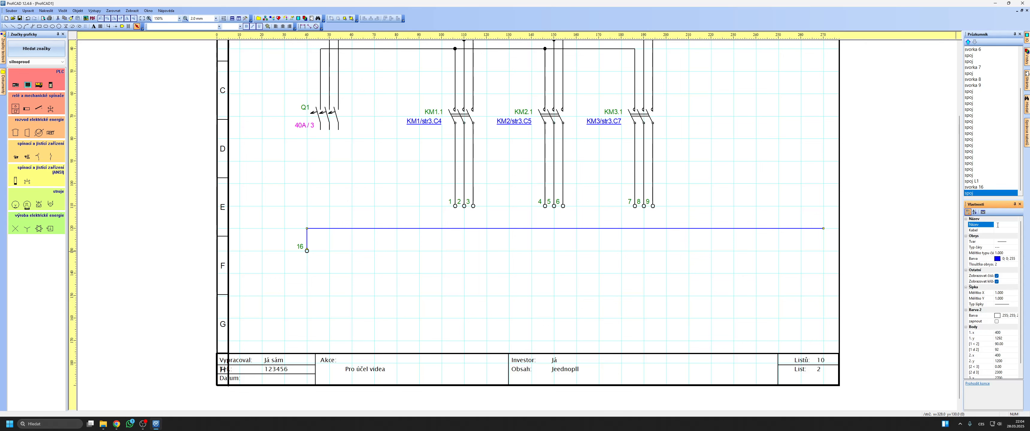
pyautogui.press('Return')
pyautogui.click(726, 309)
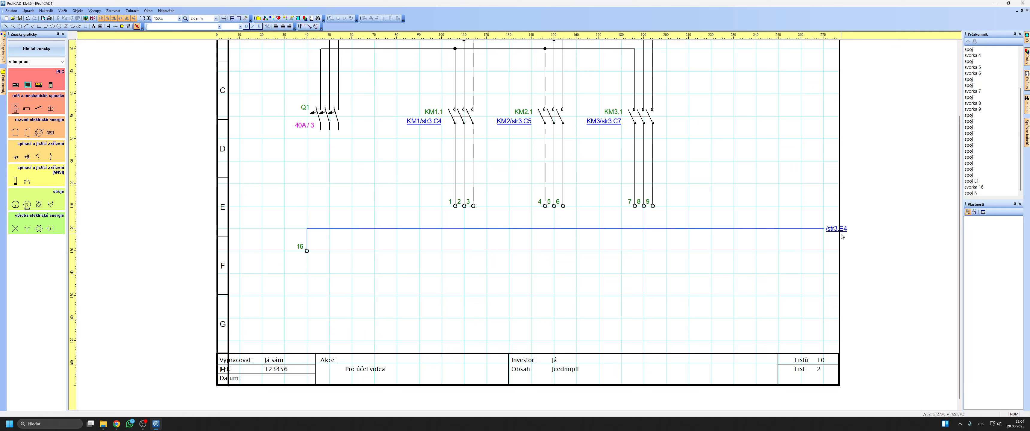
# Step: Move the N wire's reference label inside the frame, just below its free end, and follow the links between str2 and str3
pyautogui.moveTo(840, 230); pyautogui.dragTo(813, 234)
pyautogui.click(814, 258)
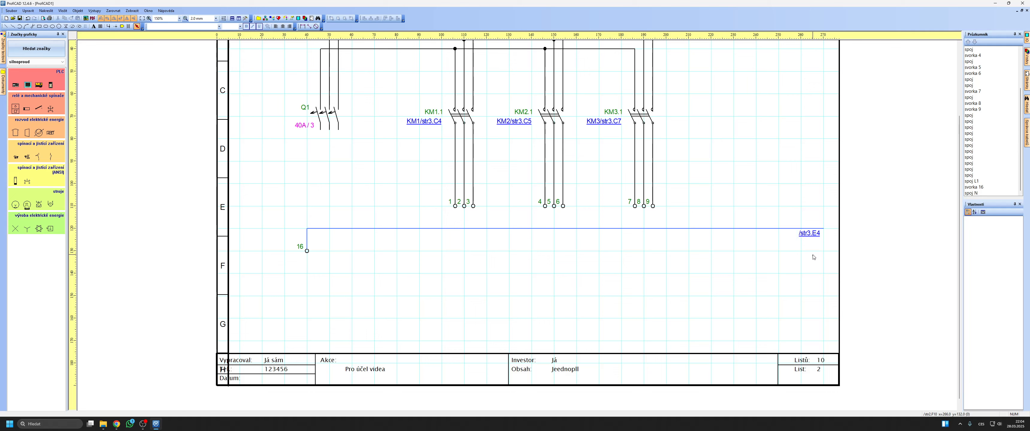
pyautogui.click(813, 234)
pyautogui.click(436, 185)
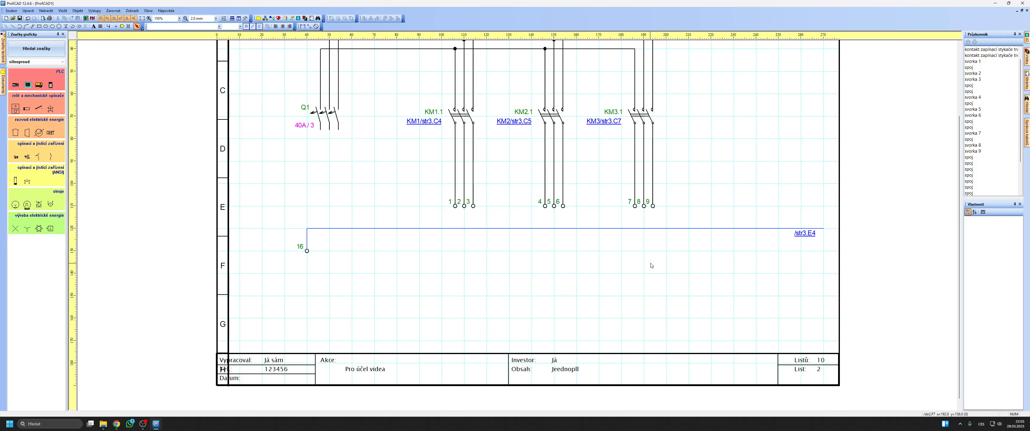
pyautogui.click(811, 236)
# Step: On str3, draw a wire about 70 mm long running right from the blue wire's corner below coil KM3
pyautogui.scroll(3, 507, 210)
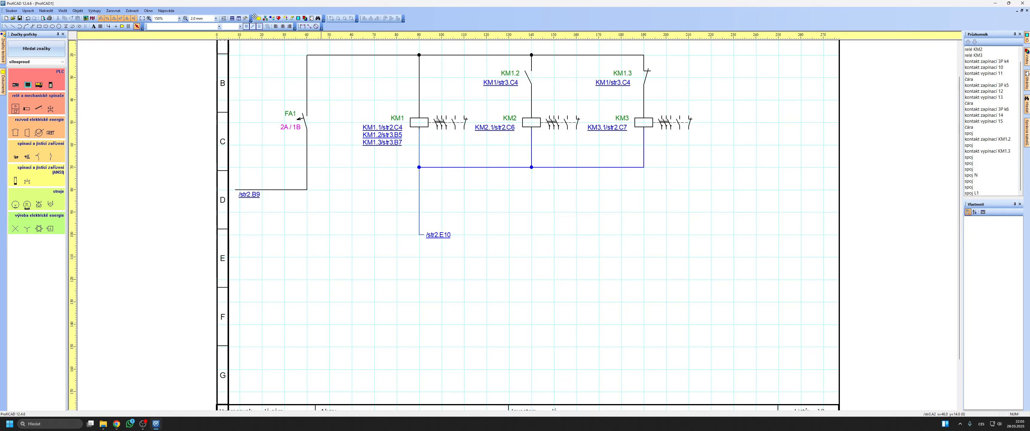
pyautogui.click(108, 26)
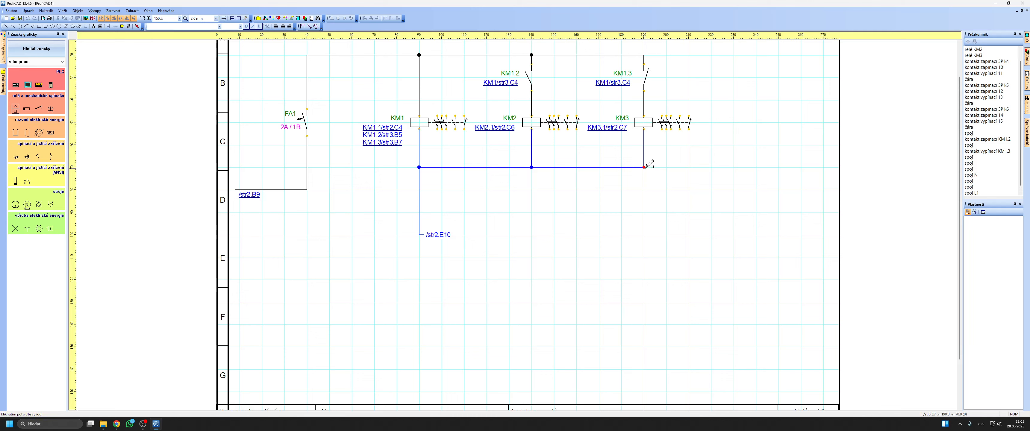
pyautogui.click(644, 167)
pyautogui.rightClick(801, 167)
pyautogui.rightClick(801, 167)
pyautogui.click(793, 167)
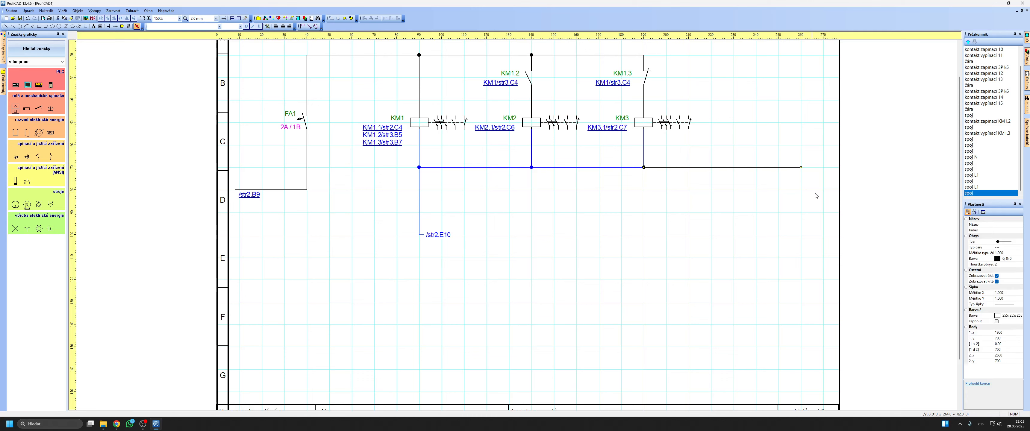
# Step: Colour the new wire extending from below KM3 blue
pyautogui.click(1013, 258)
pyautogui.click(1021, 259)
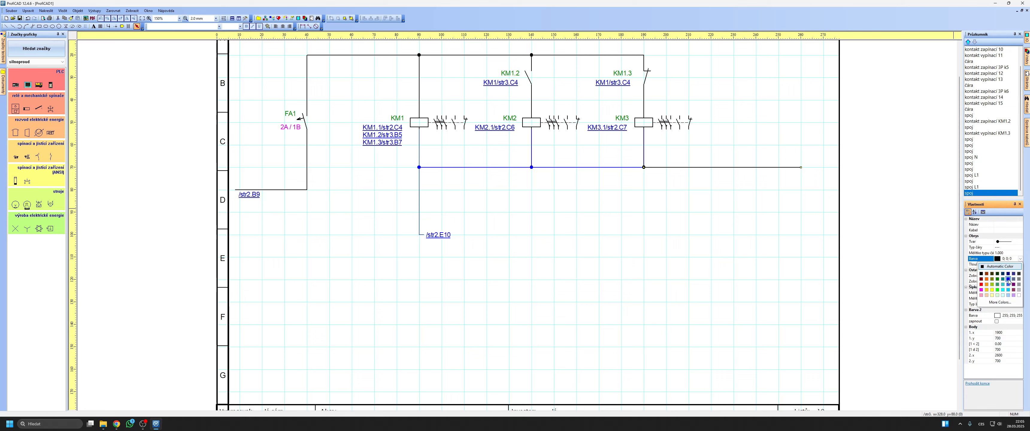
pyautogui.click(1009, 282)
pyautogui.click(999, 225)
pyautogui.click(889, 228)
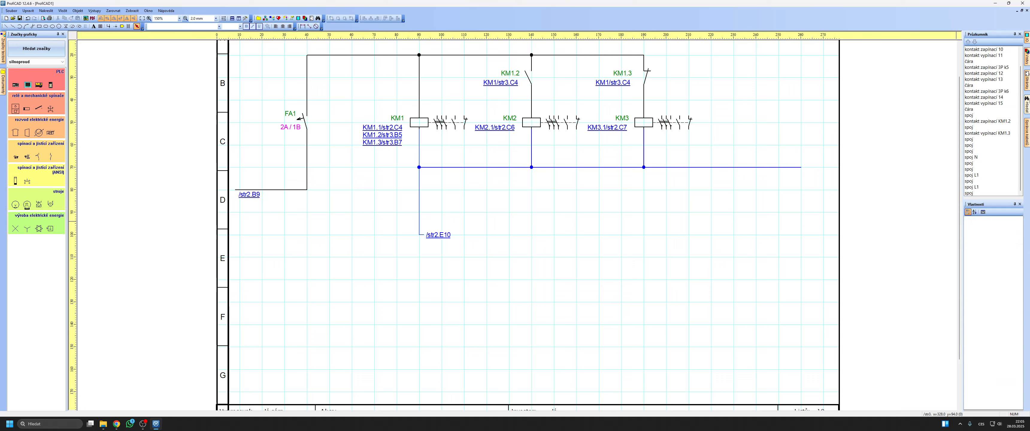
# Step: Open the page named 4 PLC and change its short page name to str4
pyautogui.click(1026, 79)
pyautogui.click(991, 68)
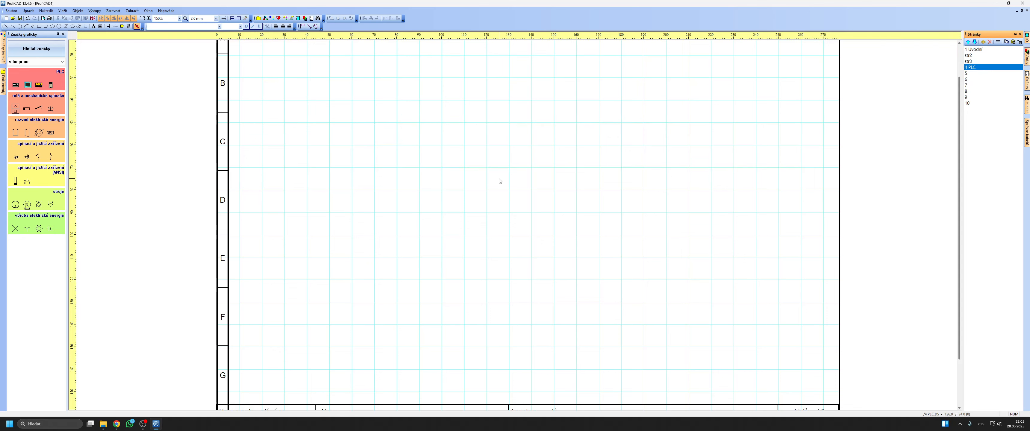
pyautogui.doubleClick(977, 68)
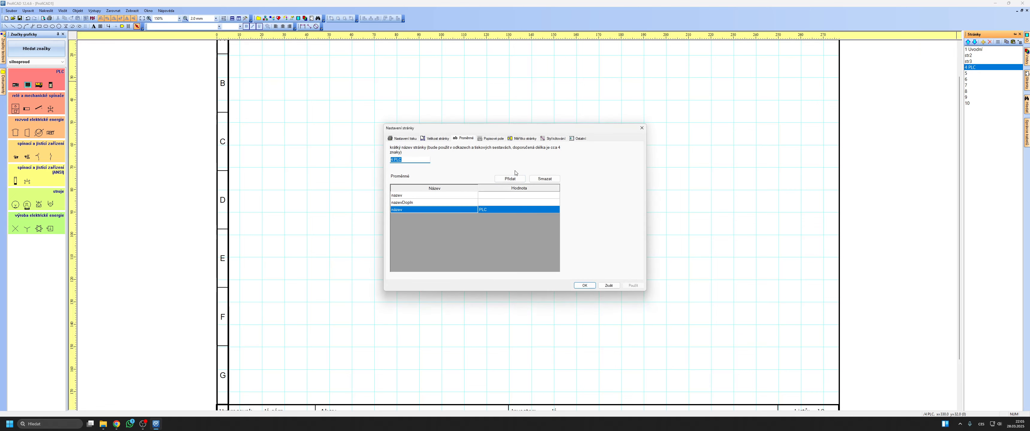
pyautogui.write('str4')
pyautogui.press('Return')
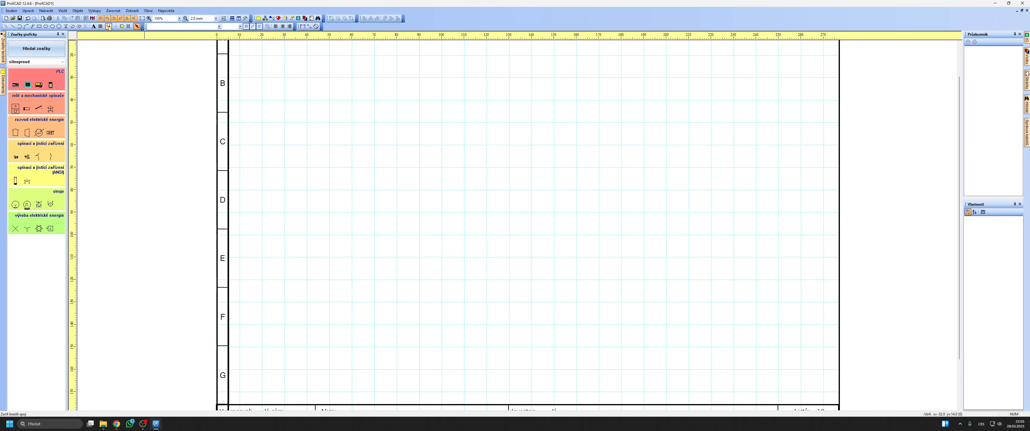
# Step: Draw a horizontal wire about 140 mm long on page str4
pyautogui.click(108, 26)
pyautogui.click(262, 168)
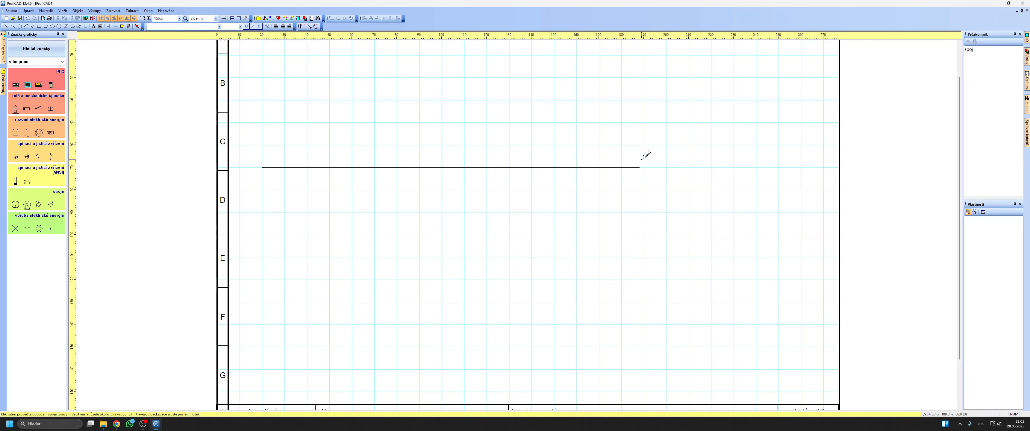
pyautogui.rightClick(580, 157)
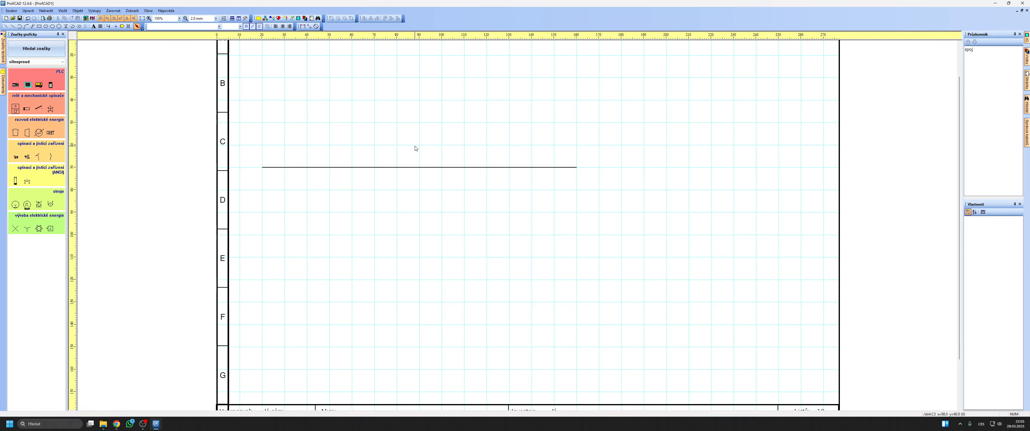
# Step: Search the symbol library for relé and place the relé.ppd symbol on page str4 at 160 mm across, in row B
pyautogui.write('relé')
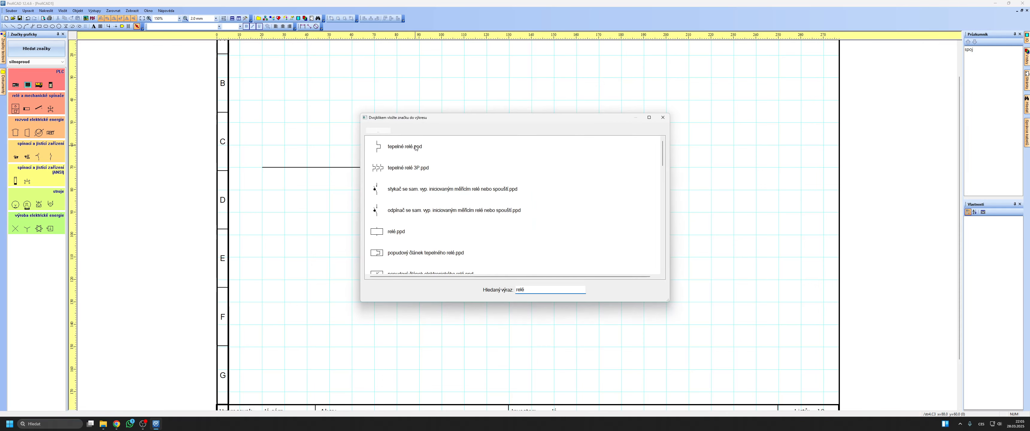
pyautogui.click(399, 233)
pyautogui.doubleClick(445, 228)
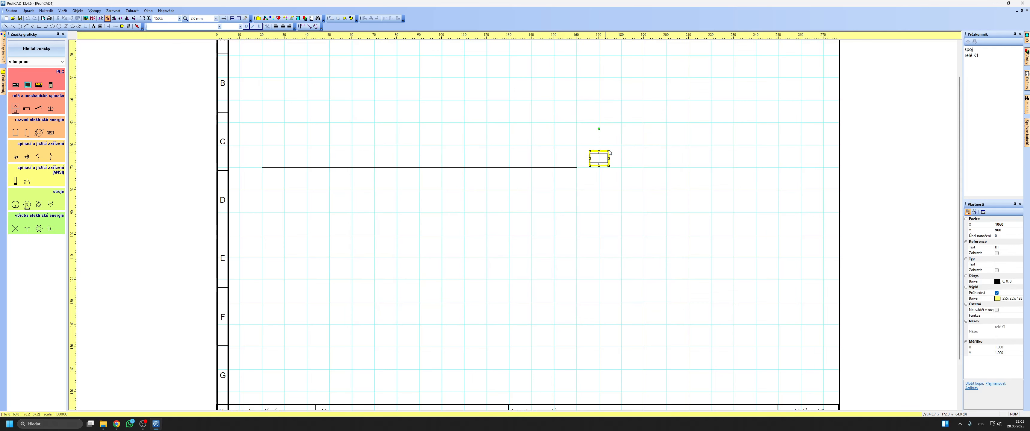
pyautogui.click(576, 100)
# Step: Delete the horizontal wire and draw a new one about 130 mm right and 37 mm up to the relay's lower terminal
pyautogui.click(546, 167)
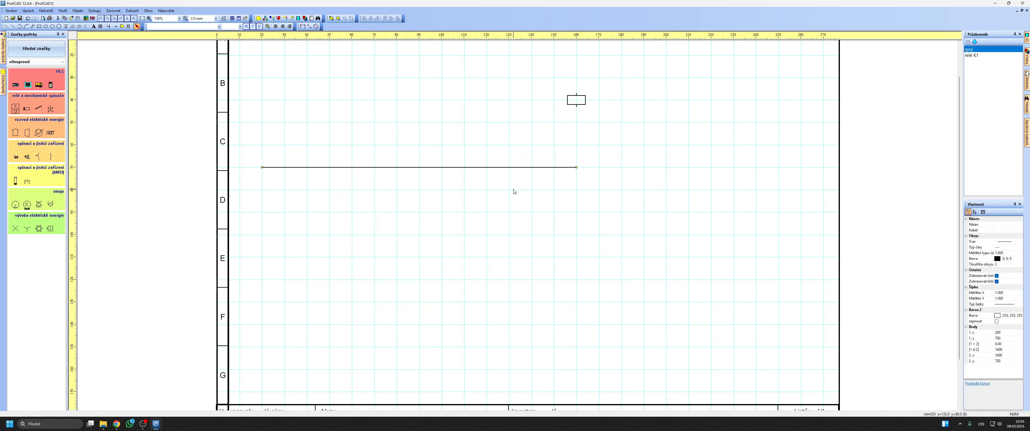
pyautogui.press('Delete')
pyautogui.click(115, 26)
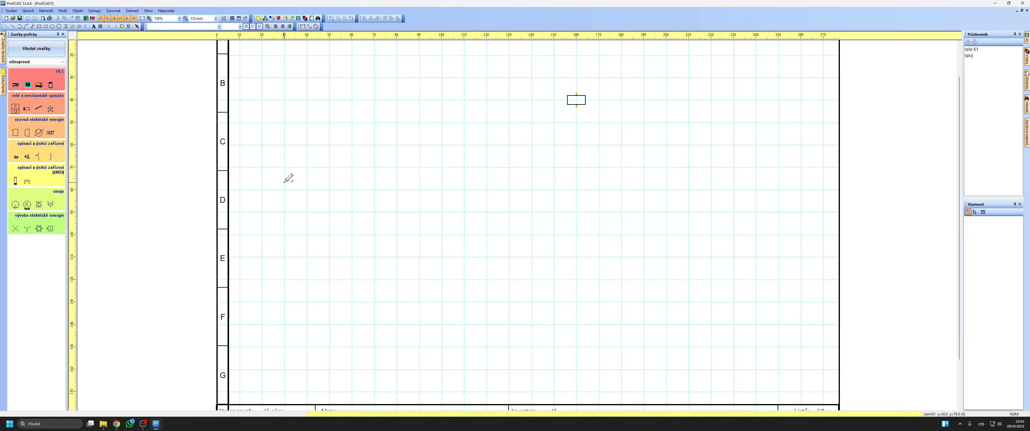
pyautogui.click(285, 189)
pyautogui.click(576, 107)
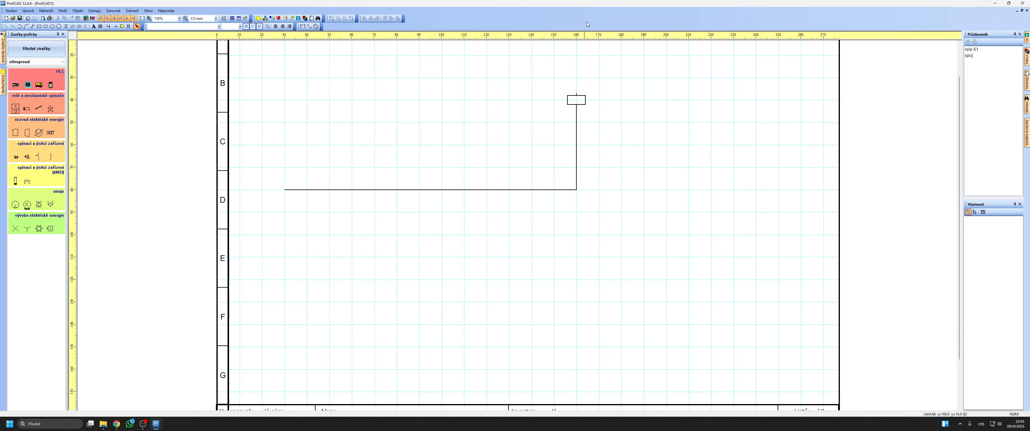
# Step: Colour the new wire leading to the relay on str4 blue
pyautogui.click(1012, 258)
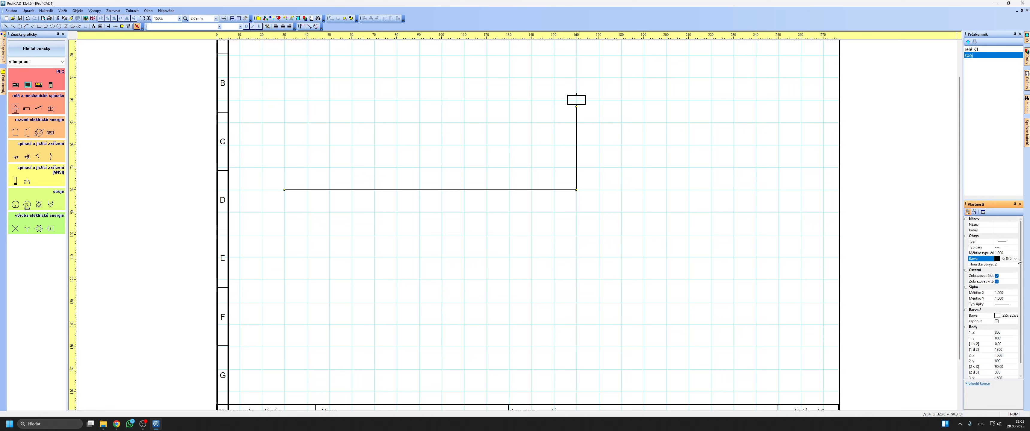
pyautogui.click(1015, 259)
pyautogui.click(1004, 281)
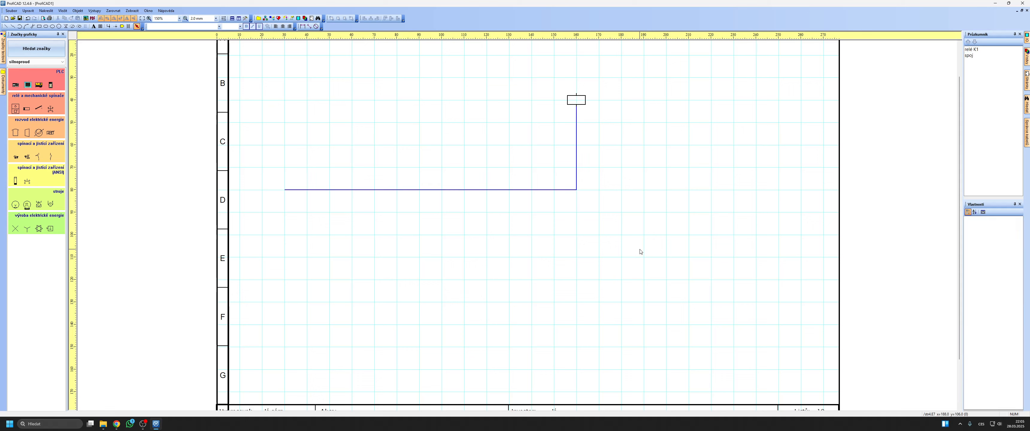
# Step: On page str3, name the blue wire extending right from below coil KM3 N
pyautogui.moveTo(1027, 80)
pyautogui.click(971, 62)
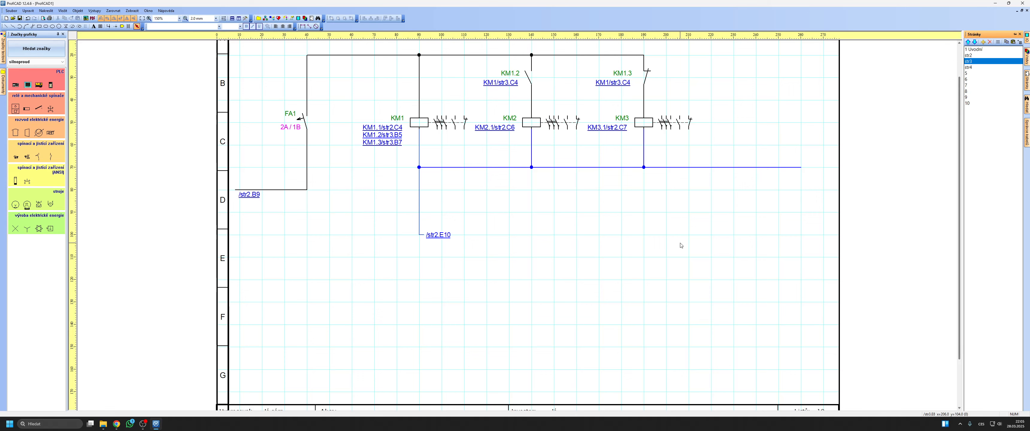
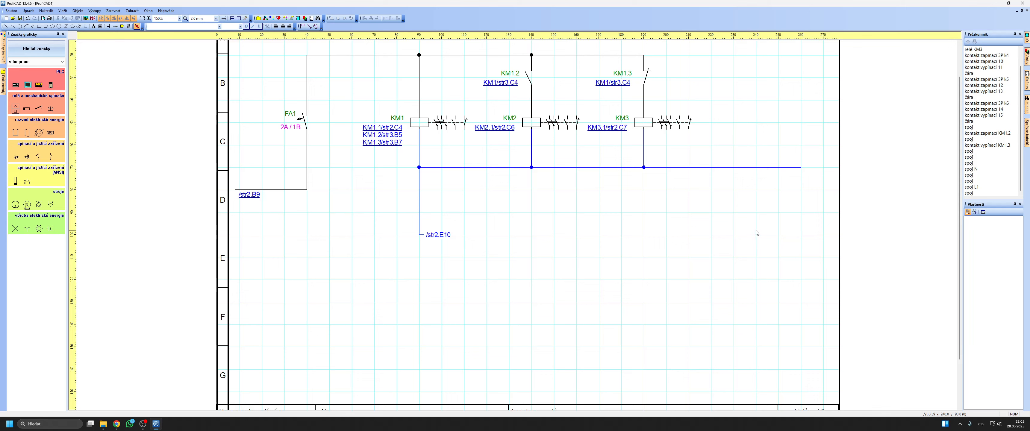
pyautogui.moveTo(763, 219); pyautogui.dragTo(727, 158)
pyautogui.click(1003, 226)
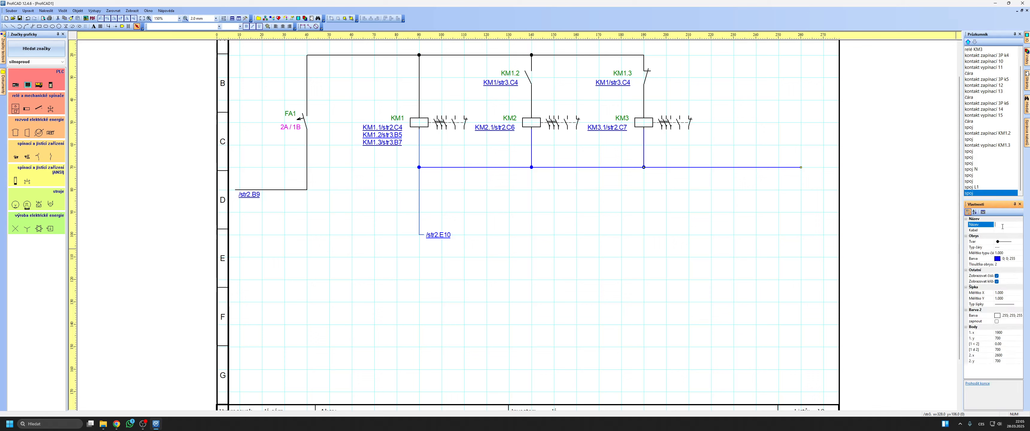
pyautogui.write('N')
pyautogui.press('Return')
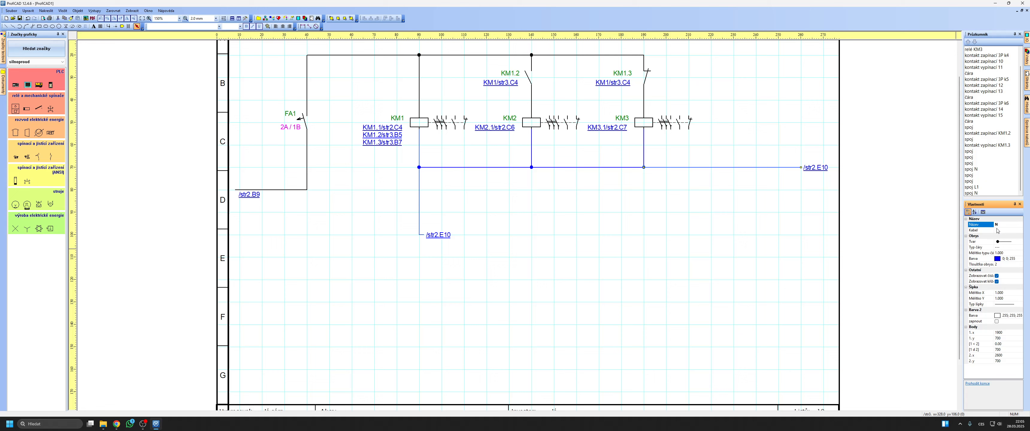
# Step: On page str4, name the blue wire leading to the relay N
pyautogui.moveTo(1026, 82)
pyautogui.click(968, 67)
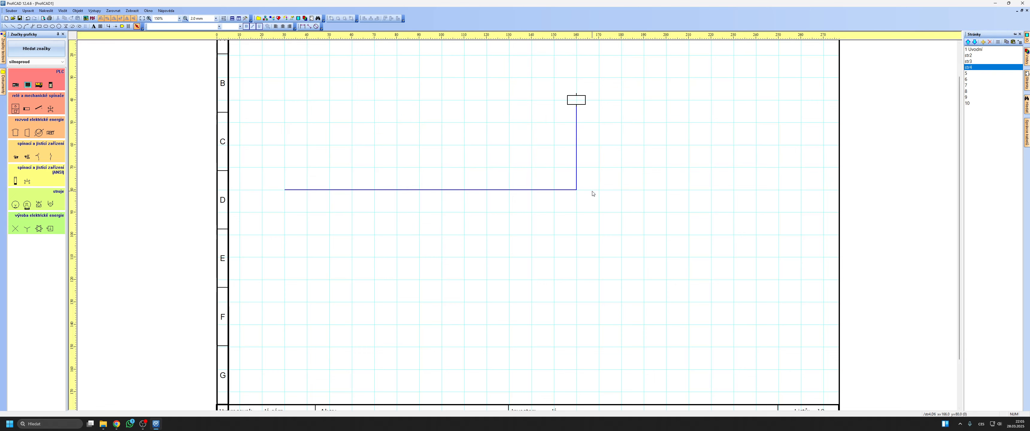
pyautogui.click(997, 225)
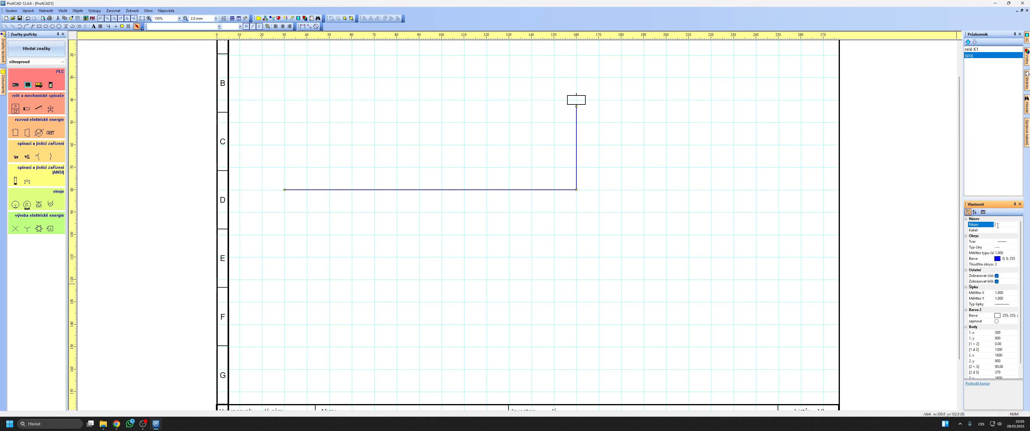
pyautogui.press('Return')
pyautogui.click(506, 249)
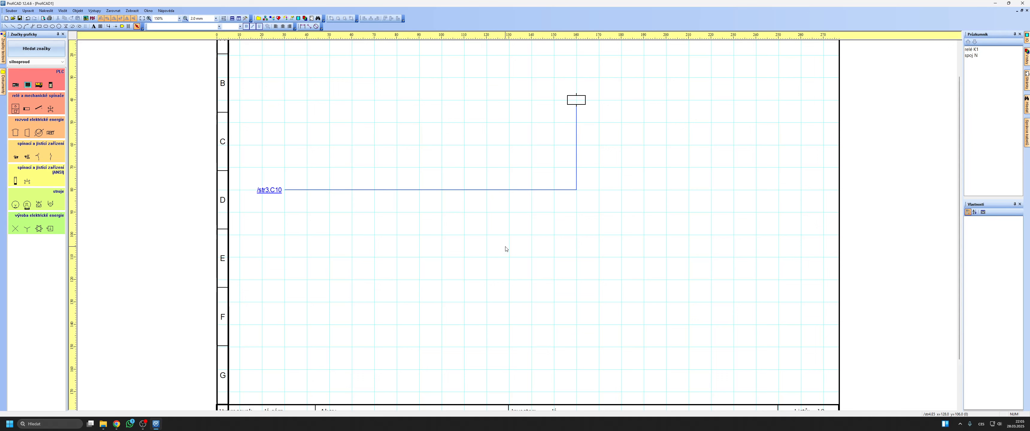
# Step: Follow the N wire cross-references between pages str4, str3 and str2 to check where each link leads
pyautogui.click(271, 191)
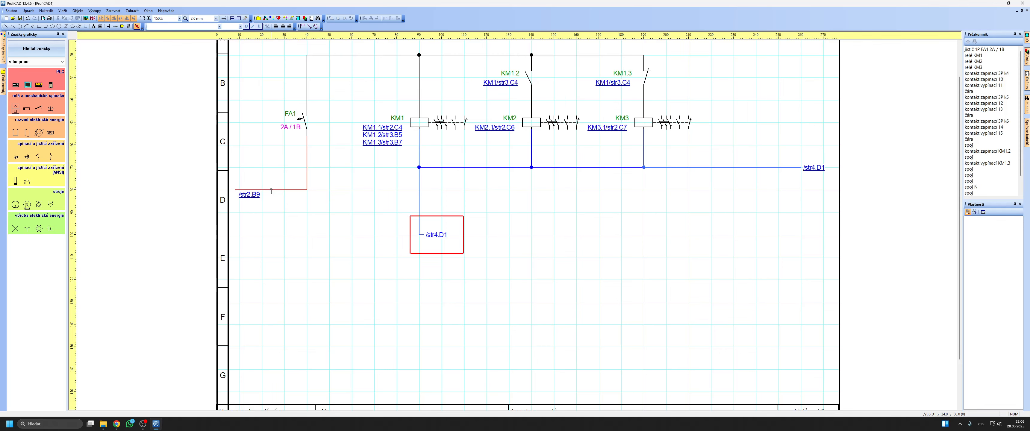
pyautogui.click(814, 168)
pyautogui.click(274, 190)
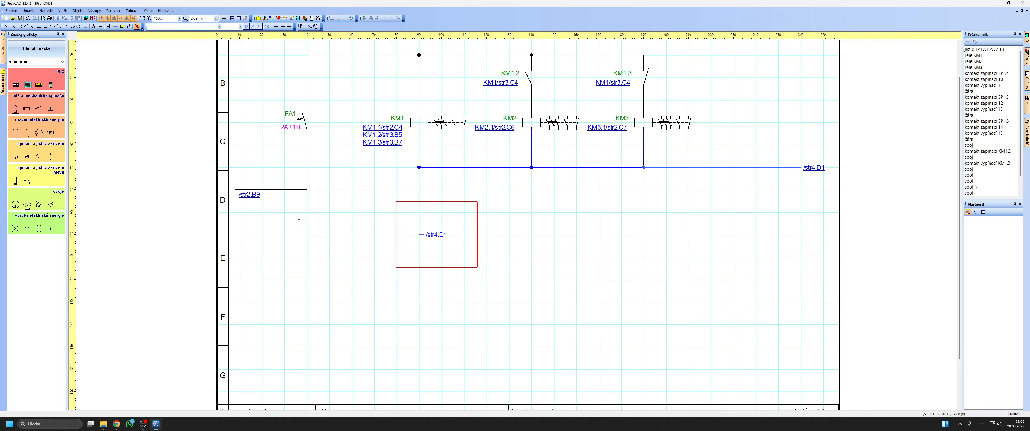
pyautogui.click(435, 234)
pyautogui.click(274, 192)
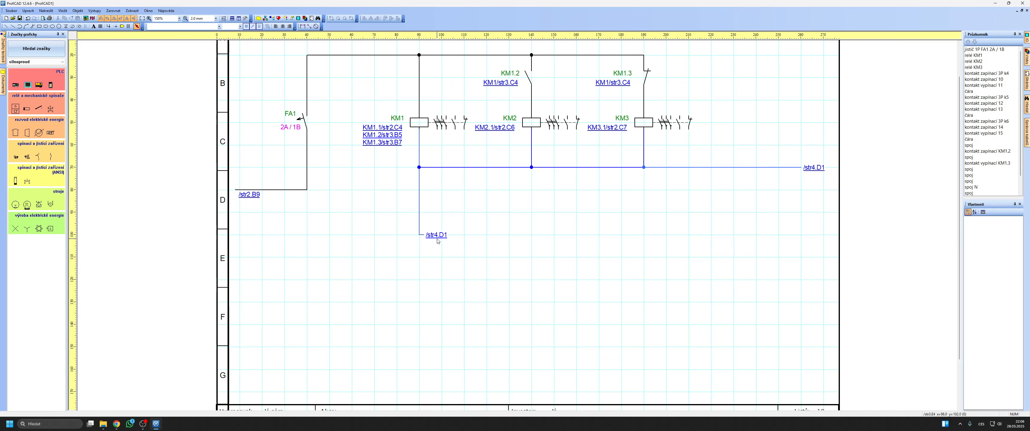
pyautogui.click(818, 170)
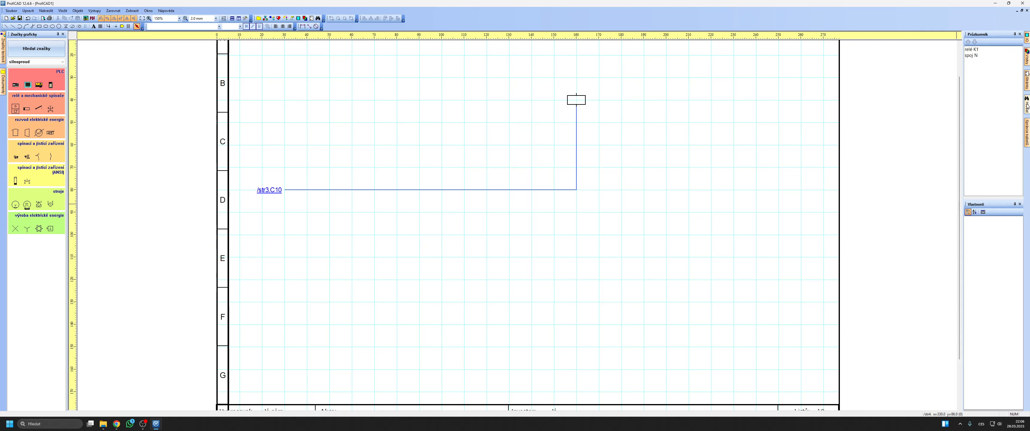
pyautogui.click(1027, 80)
pyautogui.click(971, 56)
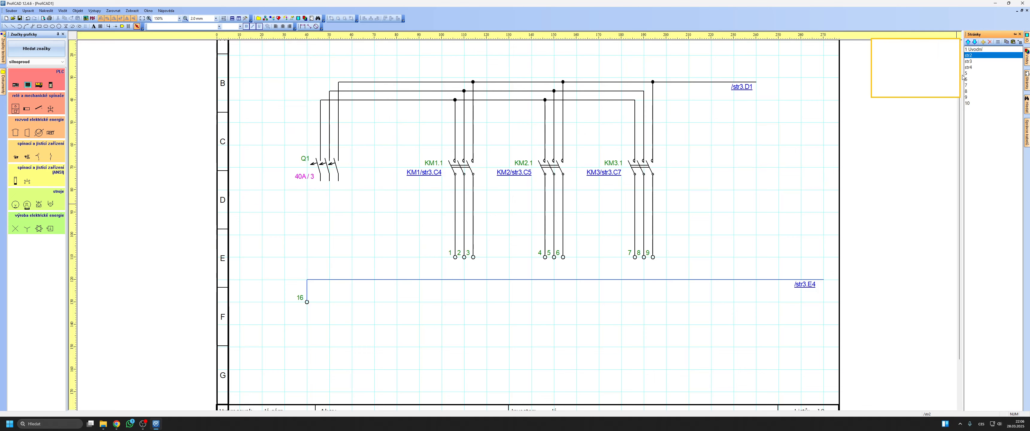
pyautogui.click(811, 286)
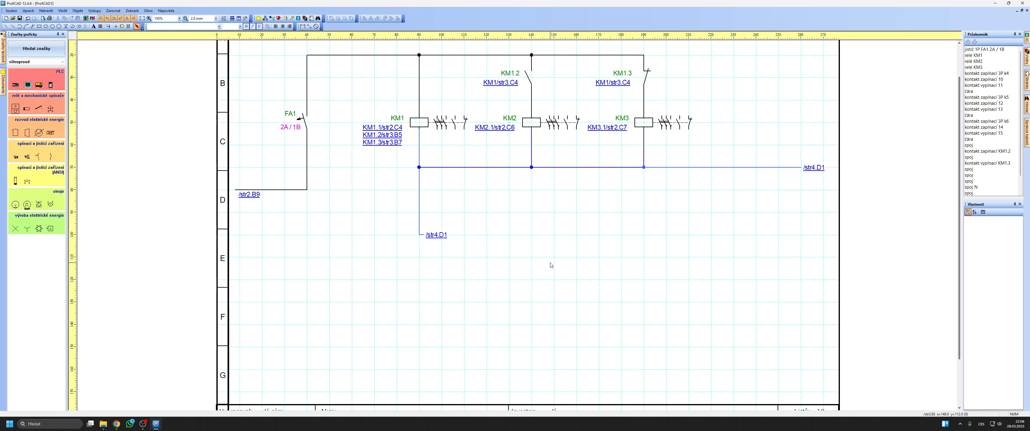
# Step: Rename the wire extending right from below KM3 on str3 as N1
pyautogui.click(768, 168)
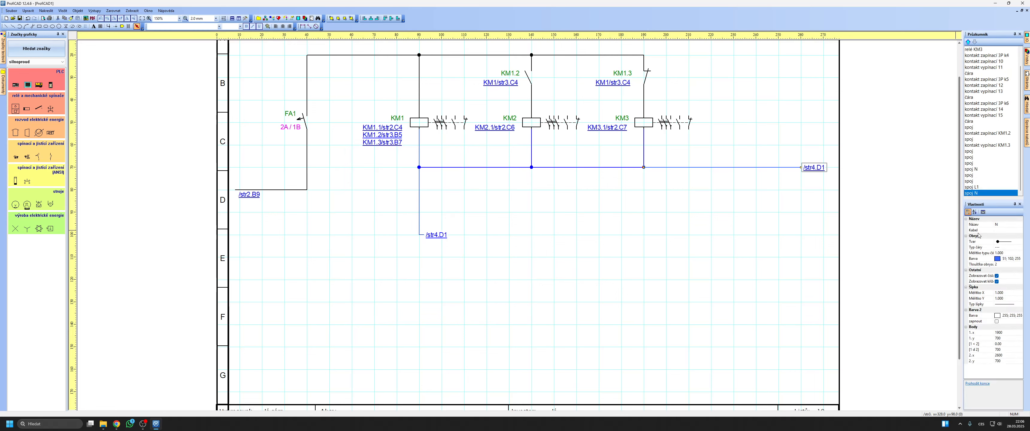
pyautogui.click(1006, 224)
pyautogui.write('1')
pyautogui.press('Return')
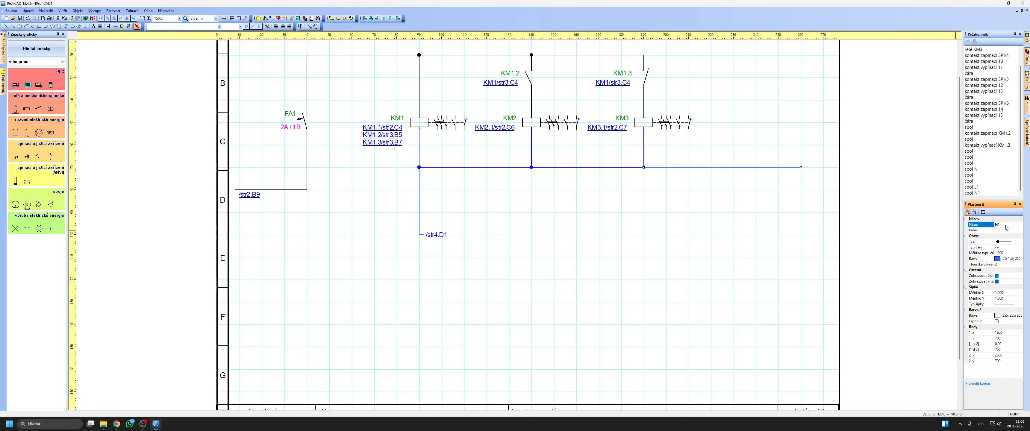
pyautogui.click(750, 233)
# Step: On page str4, rename the wire leading to the relay as N1
pyautogui.click(1026, 80)
pyautogui.click(968, 67)
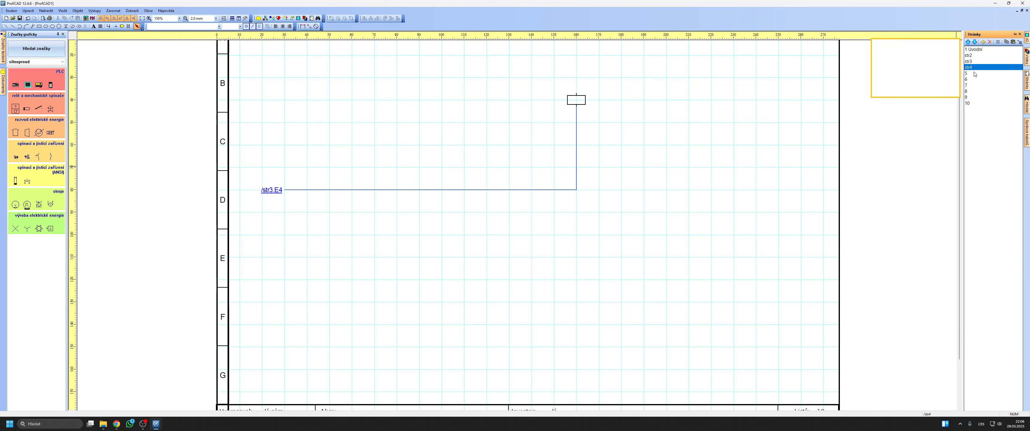
pyautogui.click(537, 190)
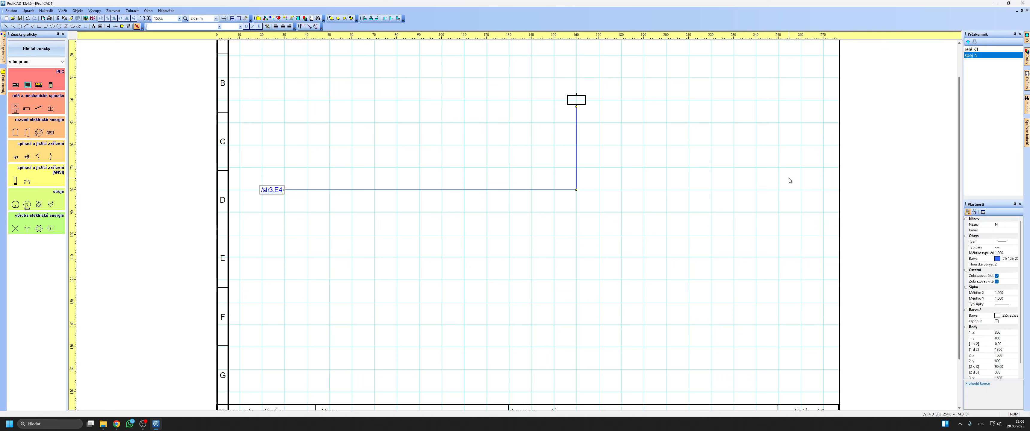
pyautogui.click(1004, 224)
pyautogui.write('1')
pyautogui.press('Return')
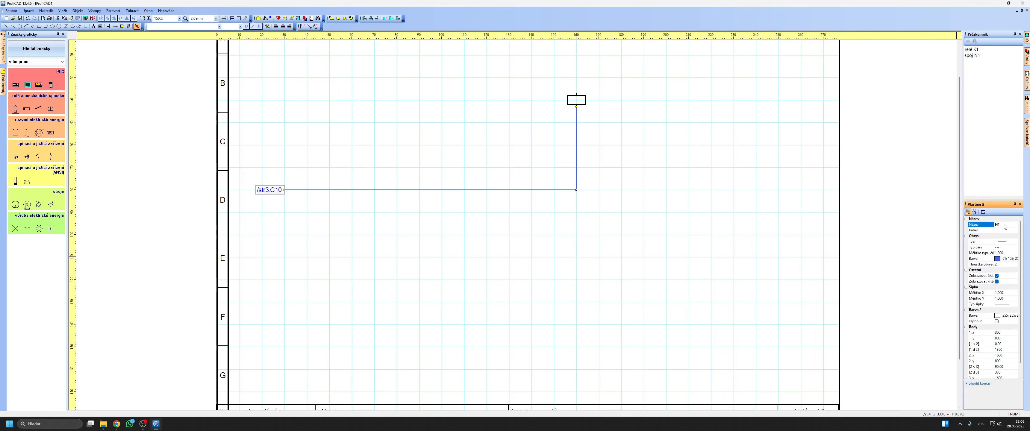
pyautogui.click(657, 252)
# Step: Follow the N and N1 wire references across str2, str3 and str4 to check that each pair links correctly
pyautogui.click(271, 192)
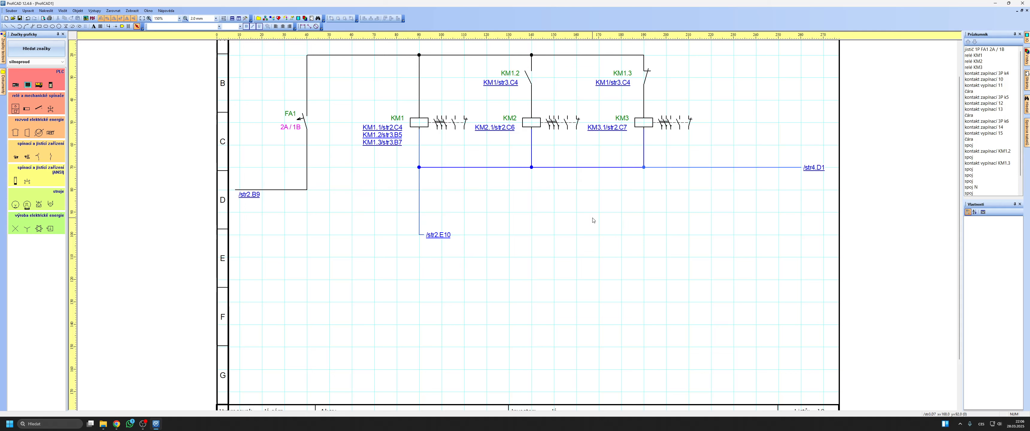
pyautogui.click(439, 235)
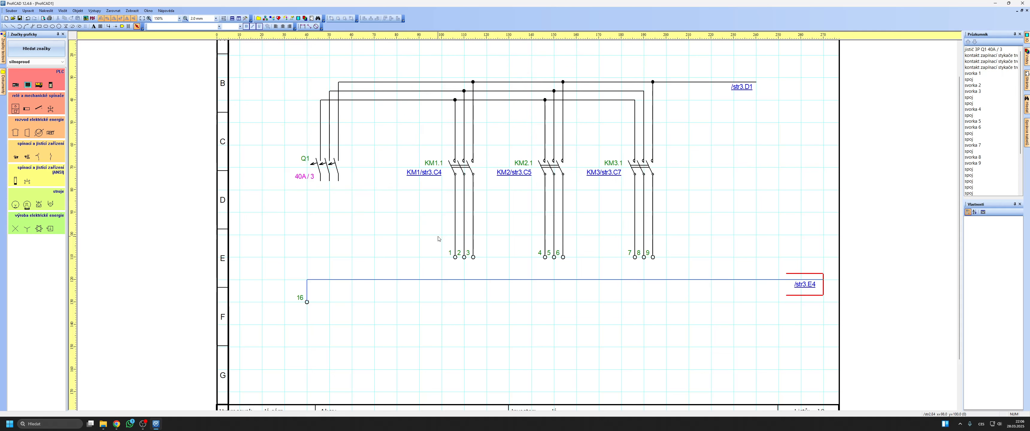
pyautogui.click(801, 287)
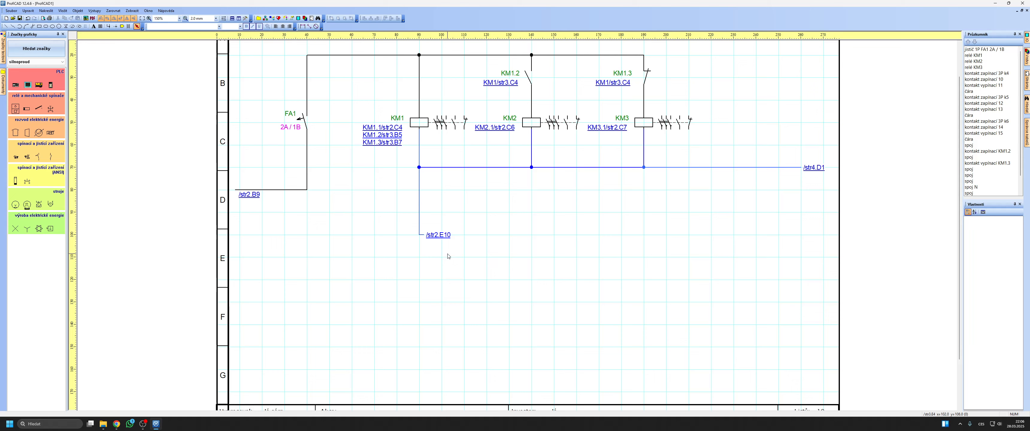
pyautogui.click(439, 236)
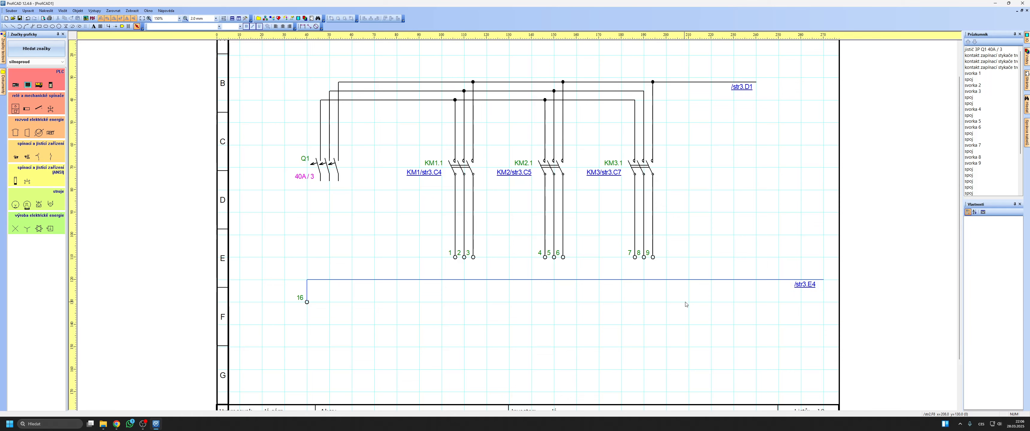
pyautogui.click(804, 285)
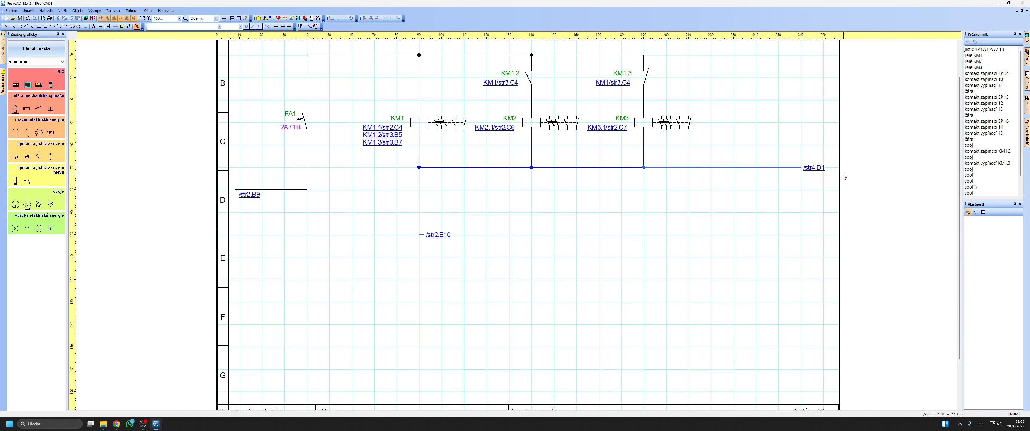
pyautogui.click(806, 168)
pyautogui.scroll(2, 296, 124)
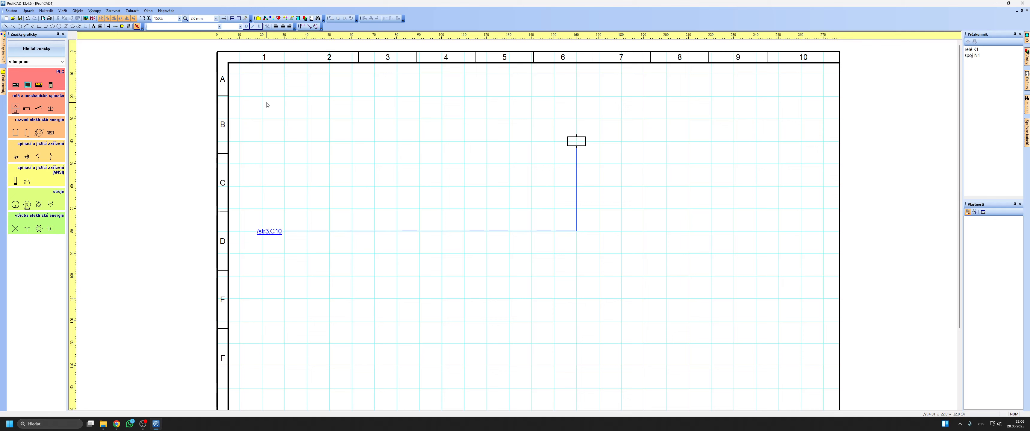
pyautogui.click(268, 235)
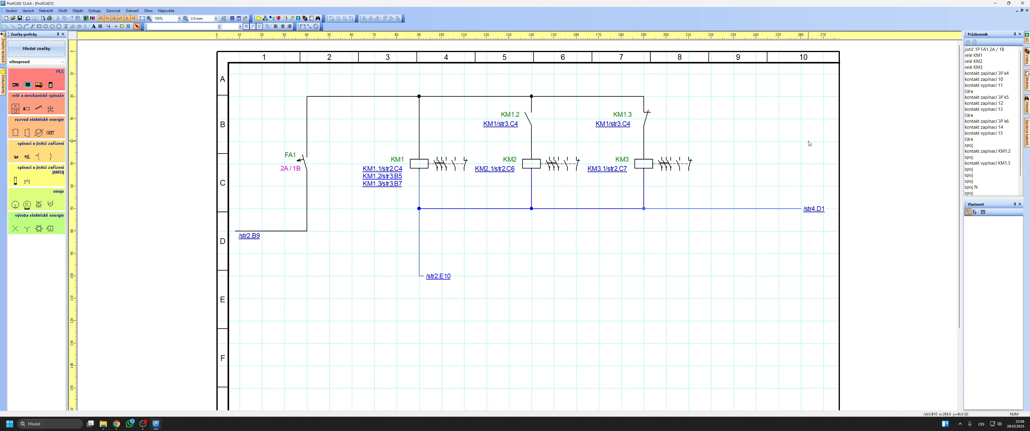
# Step: Move the str4 reference label on str3 to just below its wire's end and open the print preview
pyautogui.scroll(-2, 728, 251)
pyautogui.scroll(2, 578, 207)
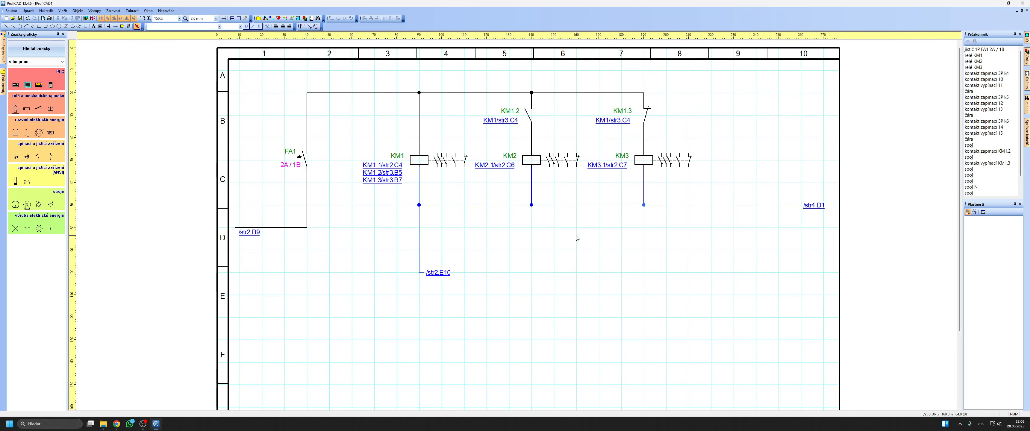
pyautogui.scroll(-1, 587, 269)
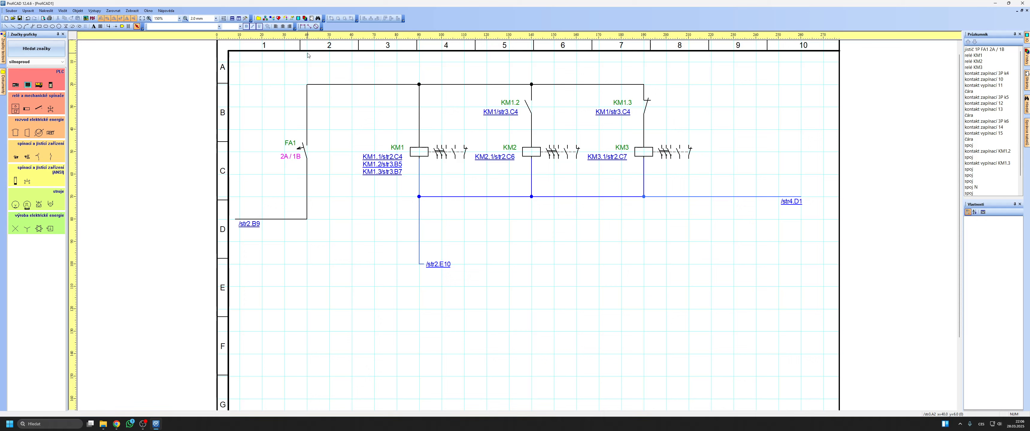
pyautogui.click(43, 19)
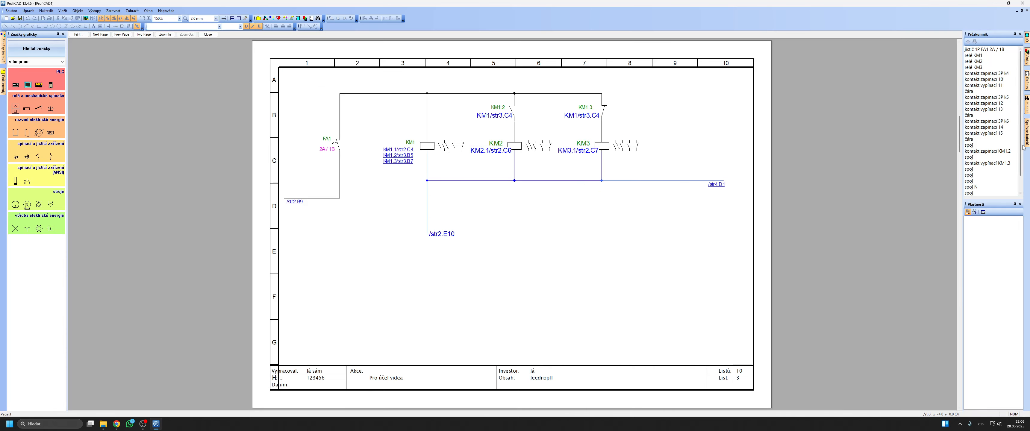
# Step: Look through pages 1 to 4 of the schematic in the print preview and close the preview
pyautogui.moveTo(958, 89); pyautogui.dragTo(958, 73)
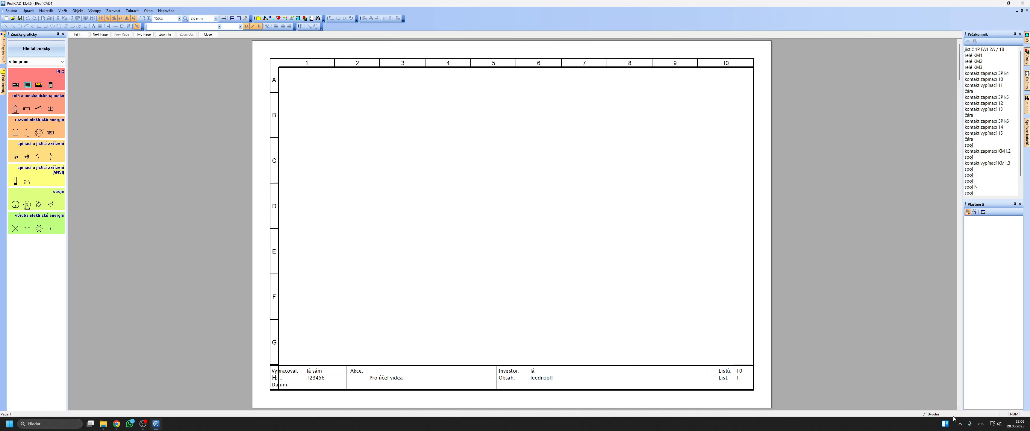
pyautogui.click(959, 408)
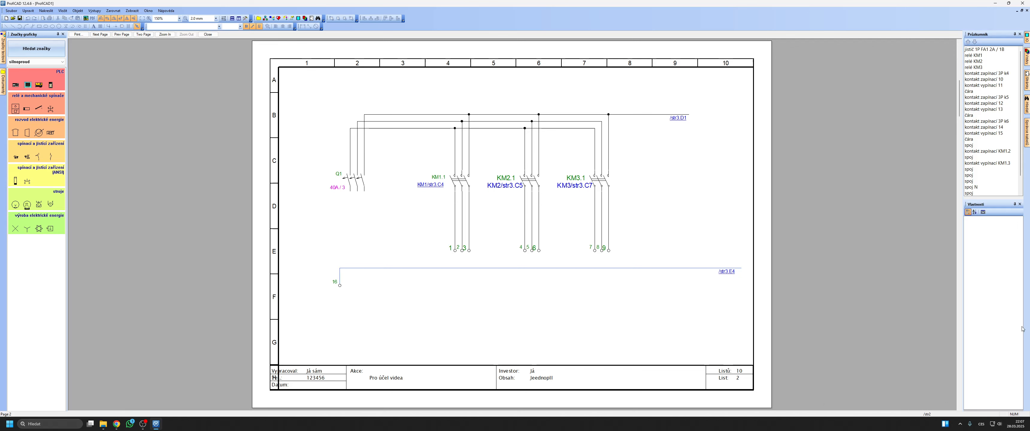
pyautogui.click(959, 408)
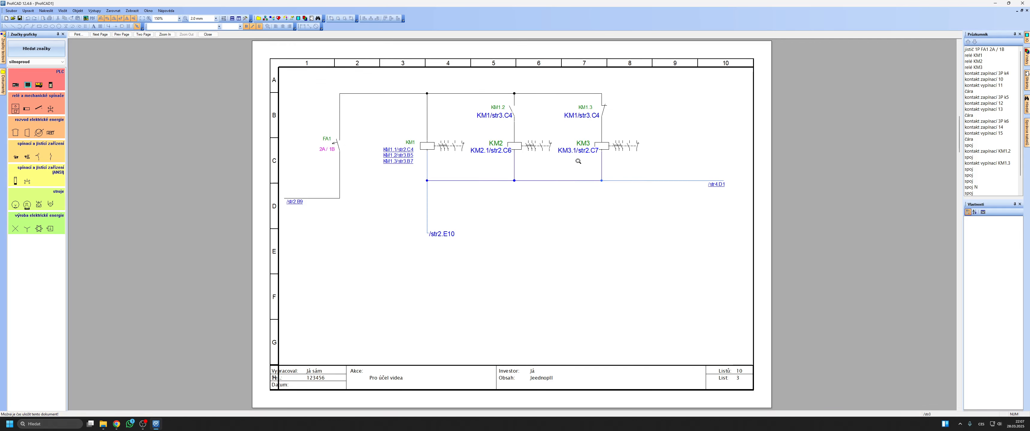
pyautogui.click(959, 409)
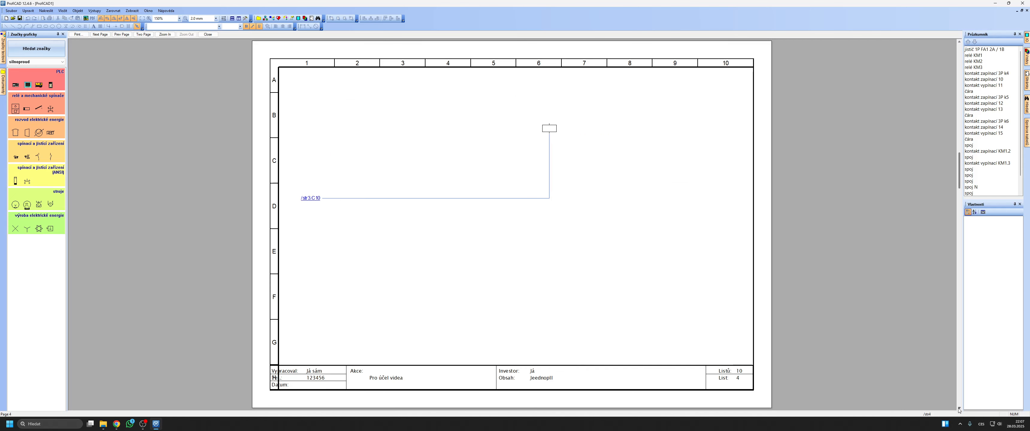
pyautogui.click(959, 41)
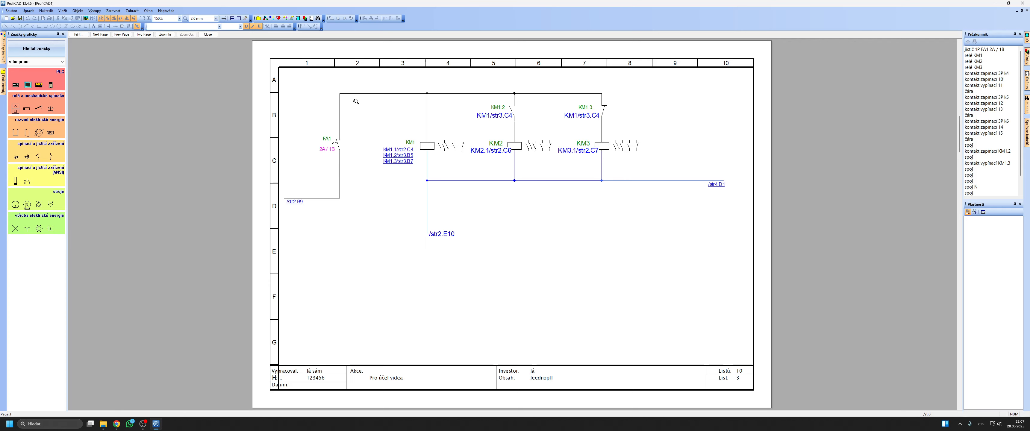
pyautogui.click(208, 34)
# Step: Hide the drawing grid on page str3
pyautogui.scroll(-1, 536, 218)
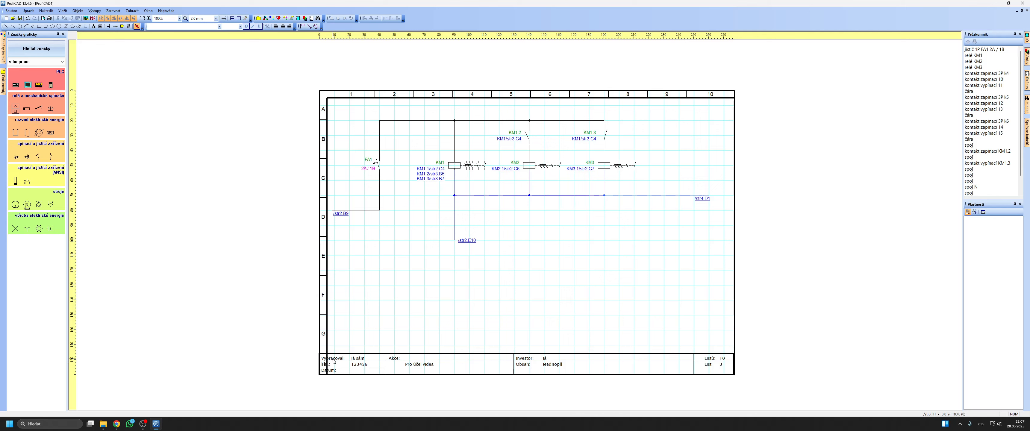
pyautogui.press('g')
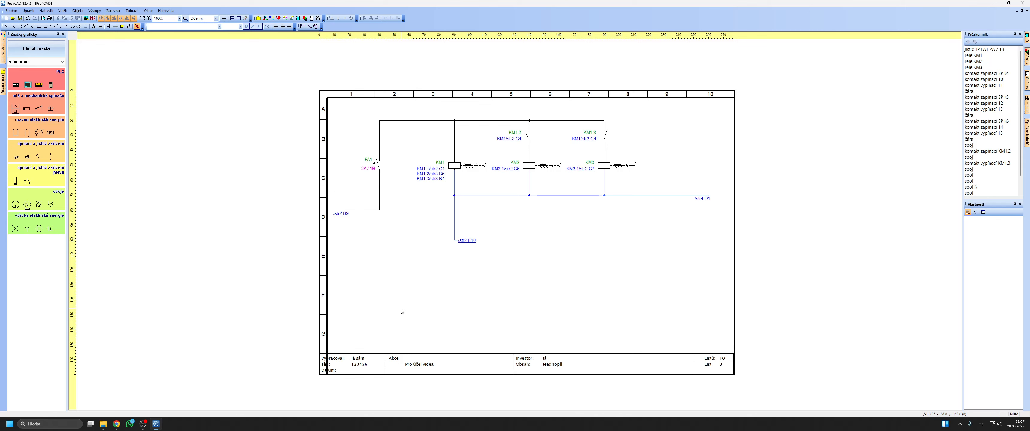
pyautogui.moveTo(457, 168)
pyautogui.mouseDown()
pyautogui.moveTo(454, 160)
pyautogui.moveTo(457, 169)
pyautogui.mouseUp()
pyautogui.click(471, 183)
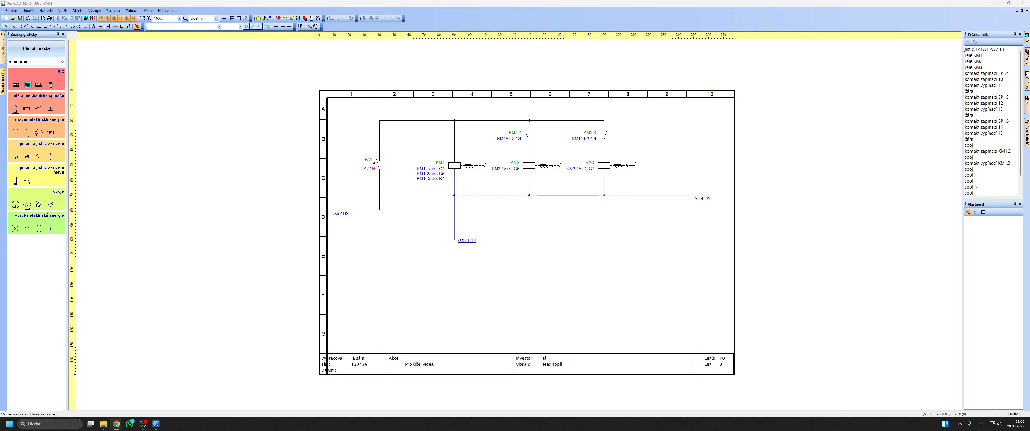
# Step: Switch to the Chrome window with the 12-page switchboard schematic PDF, examine its pages as a finished example, and close it
pyautogui.moveTo(355, 141); pyautogui.dragTo(464, 17)
pyautogui.click(333, 176)
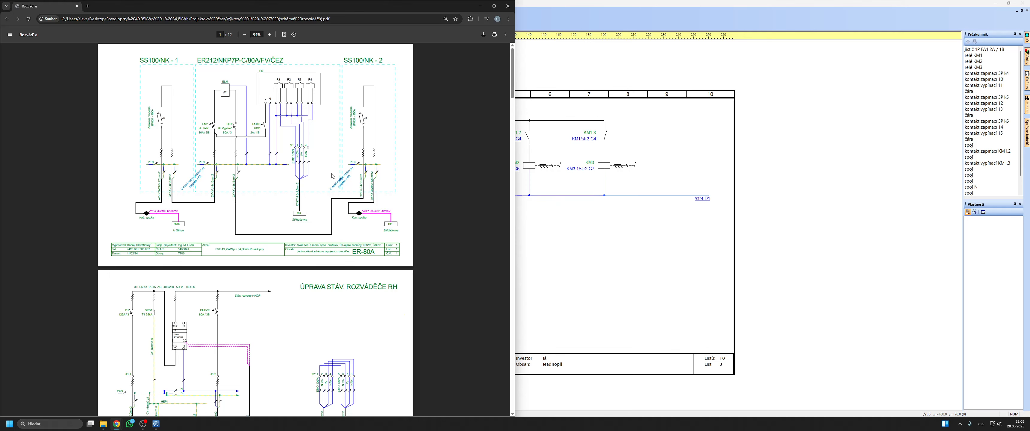
pyautogui.scroll(-3, 329, 175)
pyautogui.scroll(-15, 326, 174)
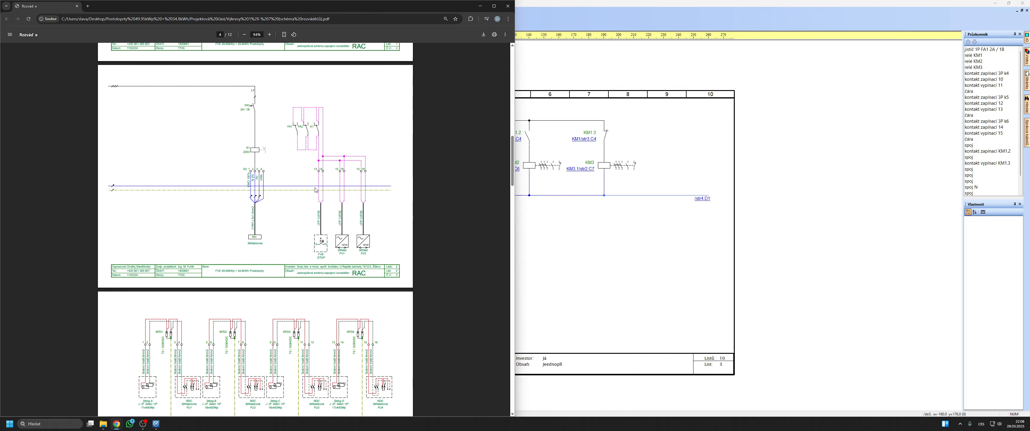
pyautogui.scroll(-12, 315, 189)
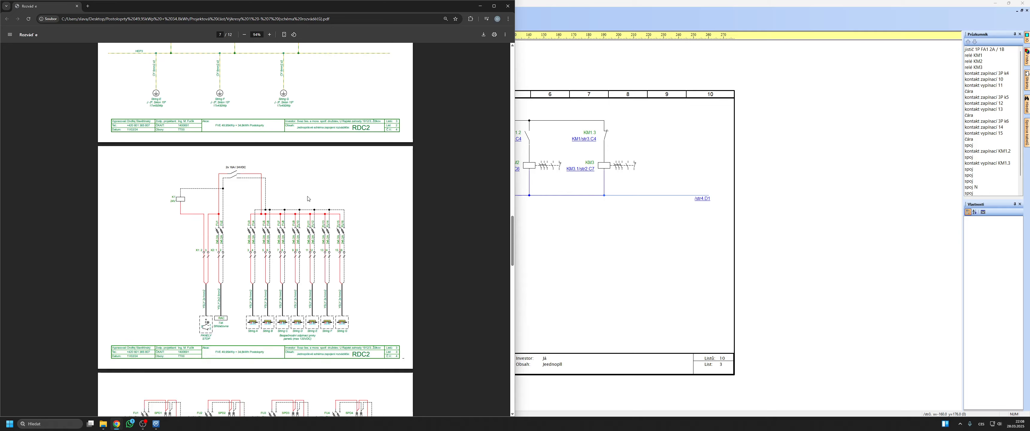
pyautogui.scroll(-20, 305, 198)
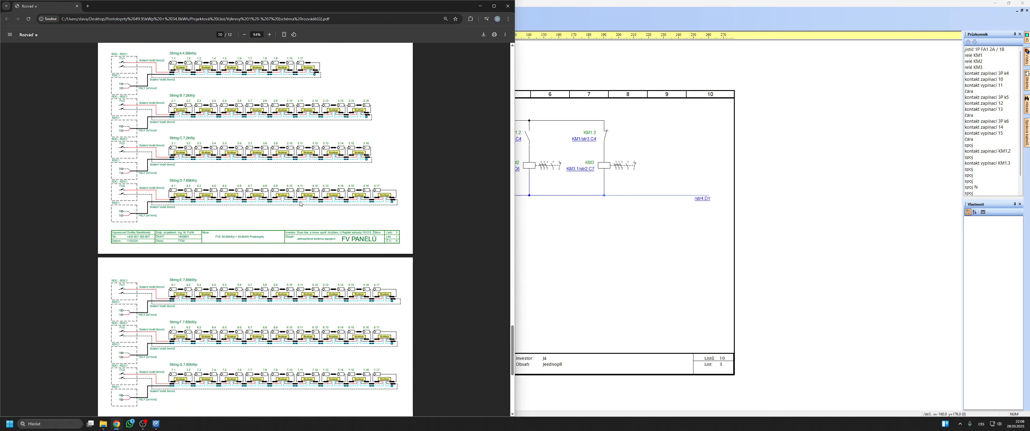
pyautogui.scroll(-2, 298, 213)
pyautogui.scroll(7, 300, 237)
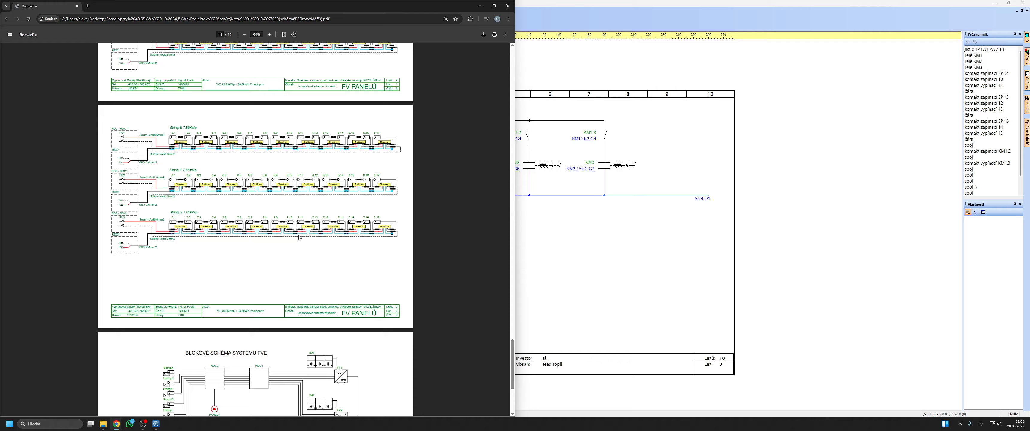
pyautogui.scroll(20, 300, 238)
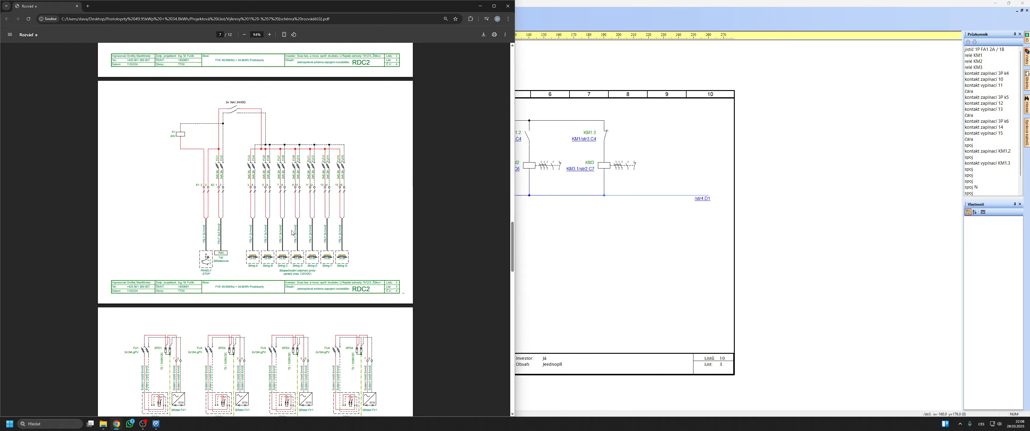
pyautogui.scroll(20, 293, 231)
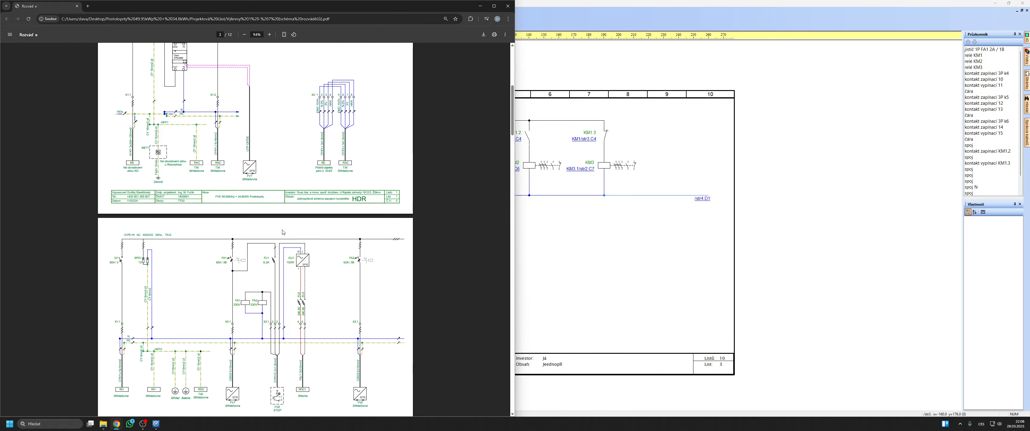
pyautogui.click(76, 6)
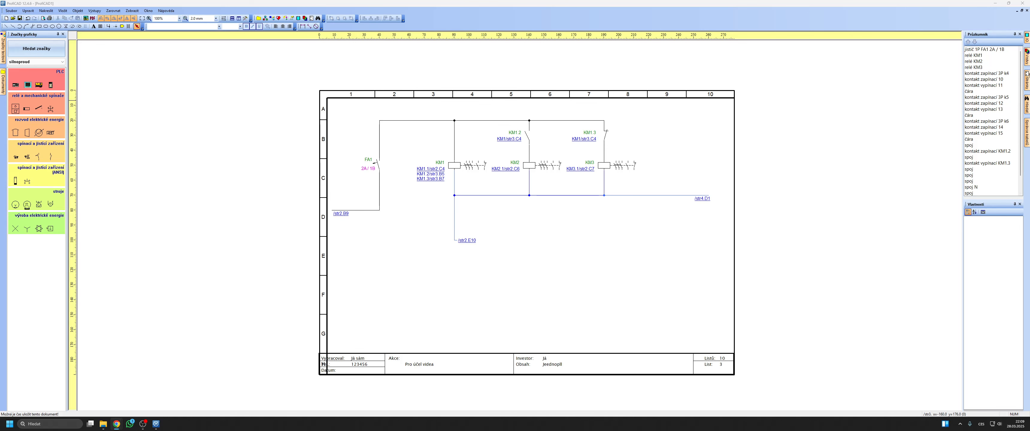
# Step: Return to the ProfiCAD project and show page str2
pyautogui.moveTo(1027, 80)
pyautogui.click(968, 55)
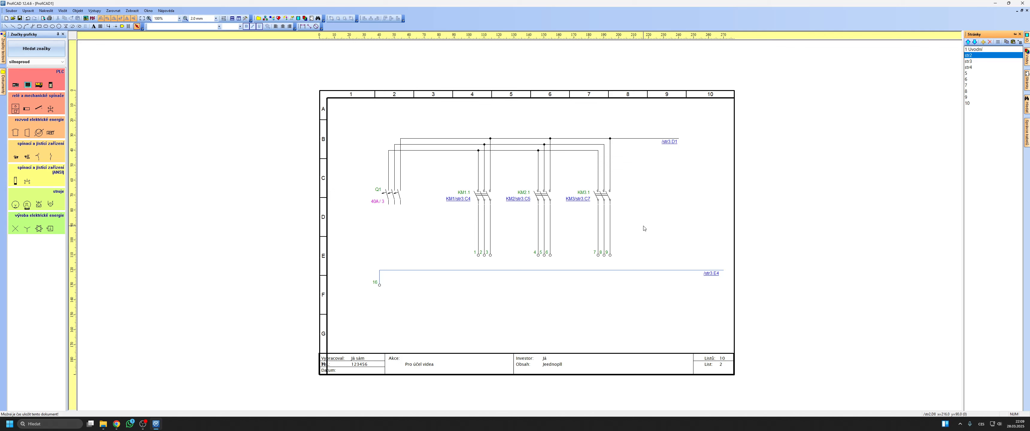